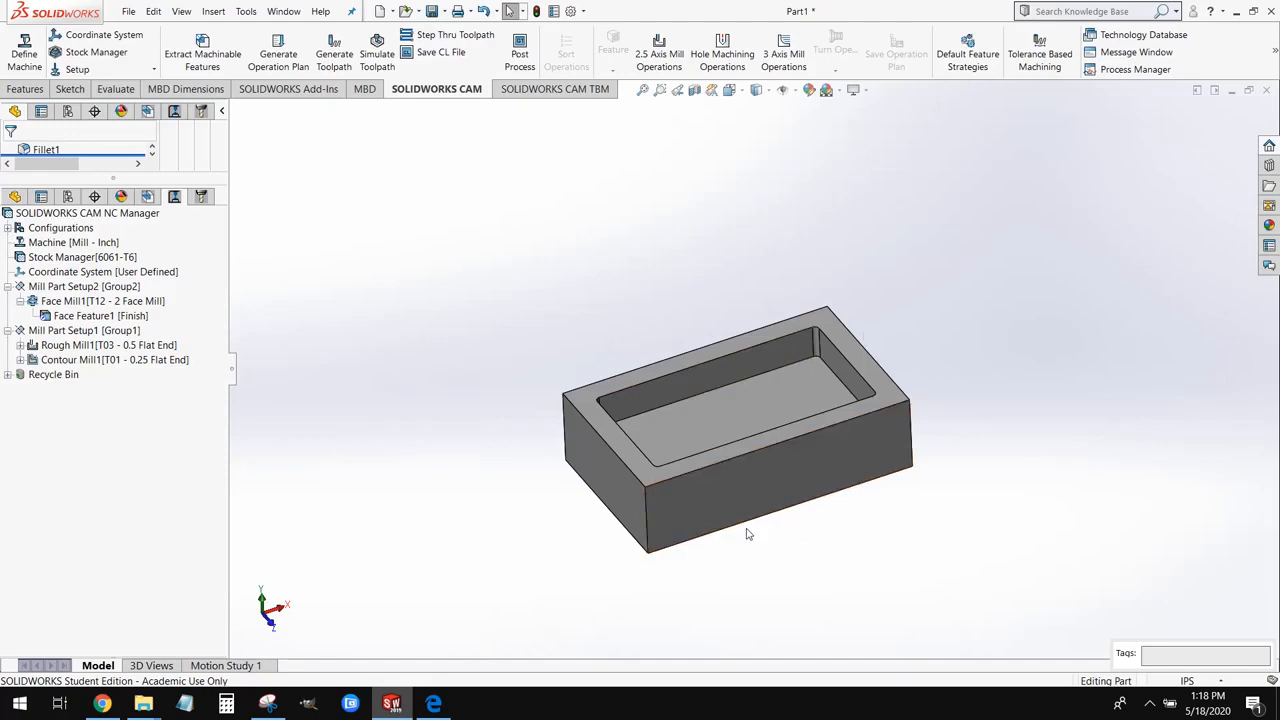
Step: Create a new part document and check that its unit system is IPS (inch, pound, second)
{"action": "left_click", "coordinate": [128, 11]}
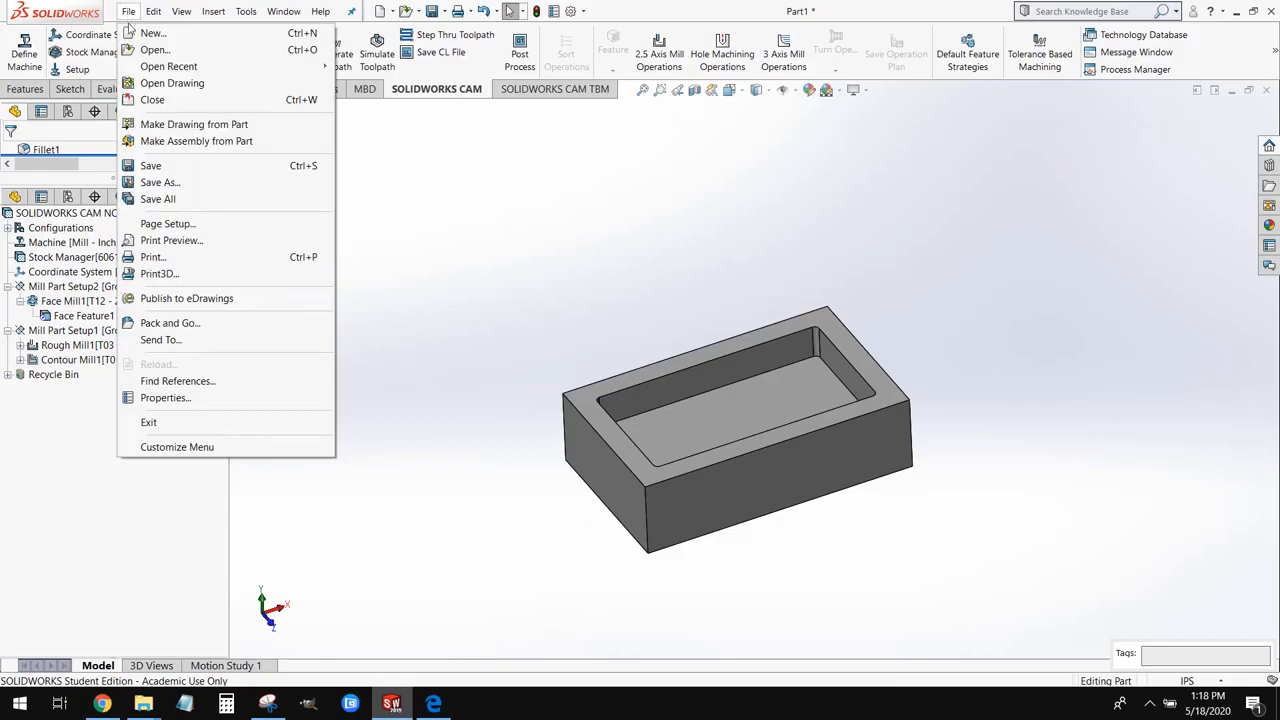
{"action": "left_click", "coordinate": [140, 33]}
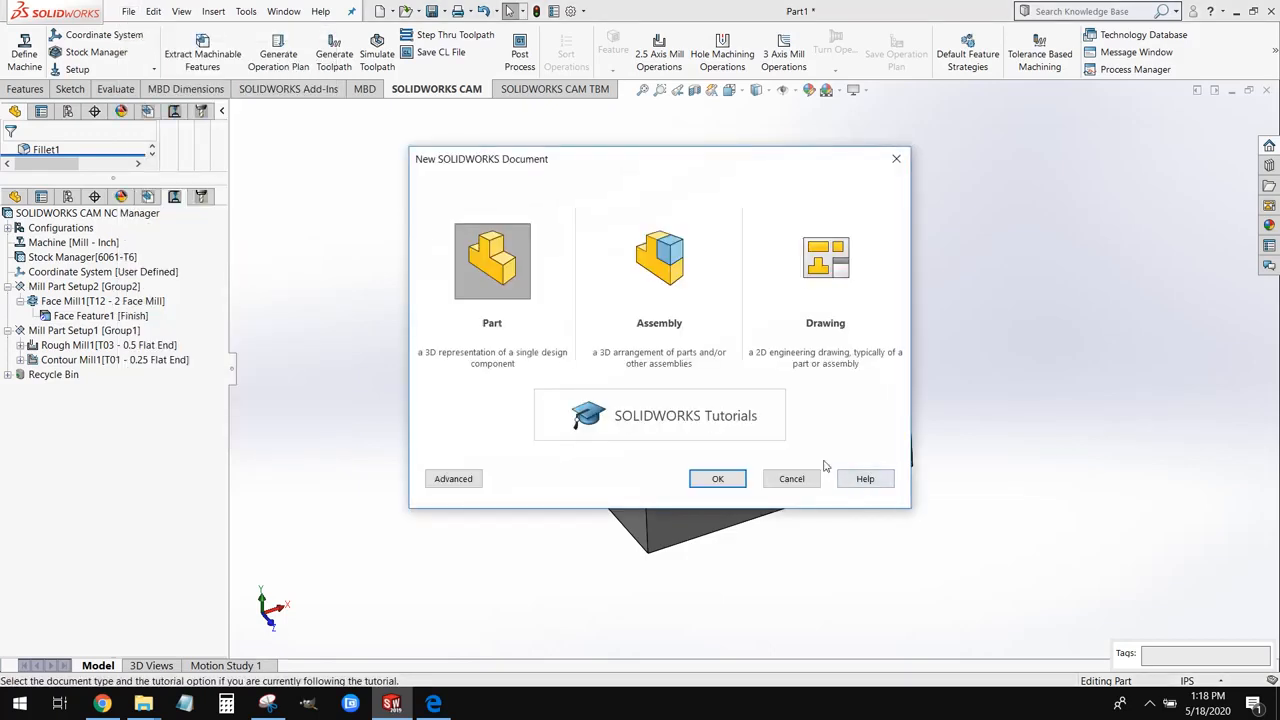
{"action": "left_click", "coordinate": [708, 478]}
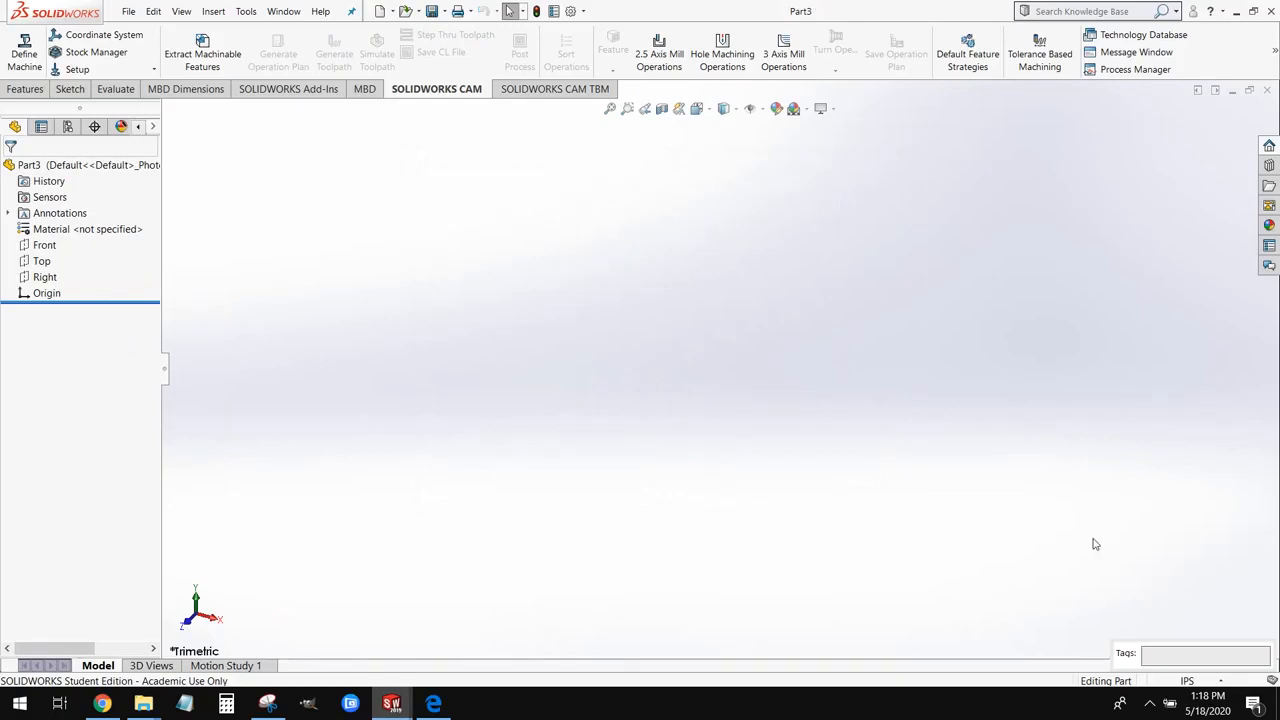
{"action": "left_click", "coordinate": [1200, 681]}
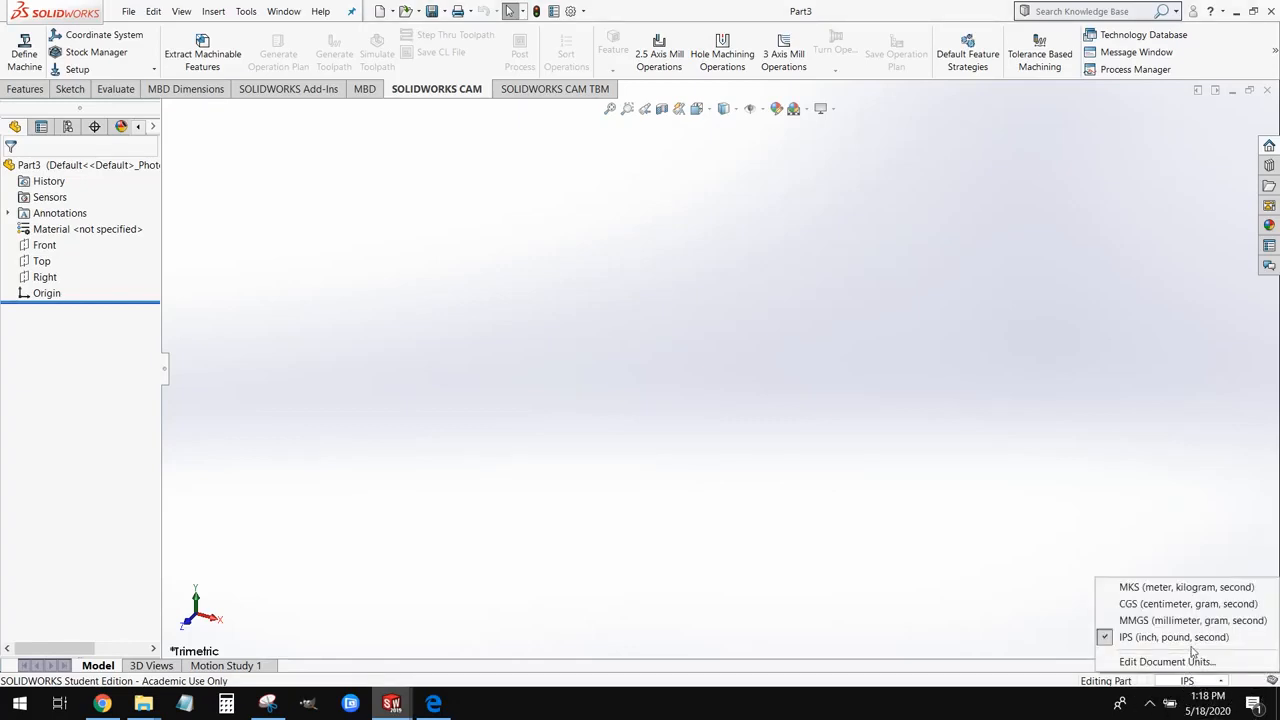
{"action": "left_click", "coordinate": [763, 476]}
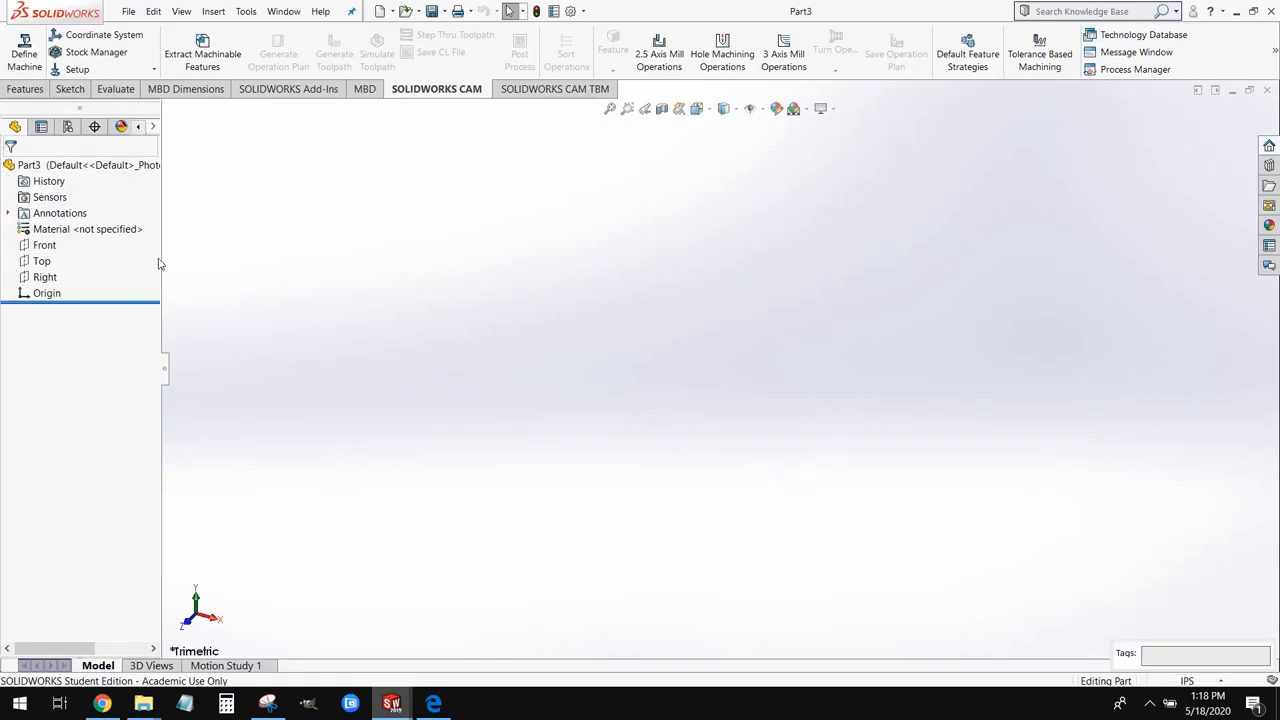
Step: Start a sketch on the Top plane and draw a center rectangle about 8.6 by 5.6 in from the origin
{"action": "left_click", "coordinate": [42, 262]}
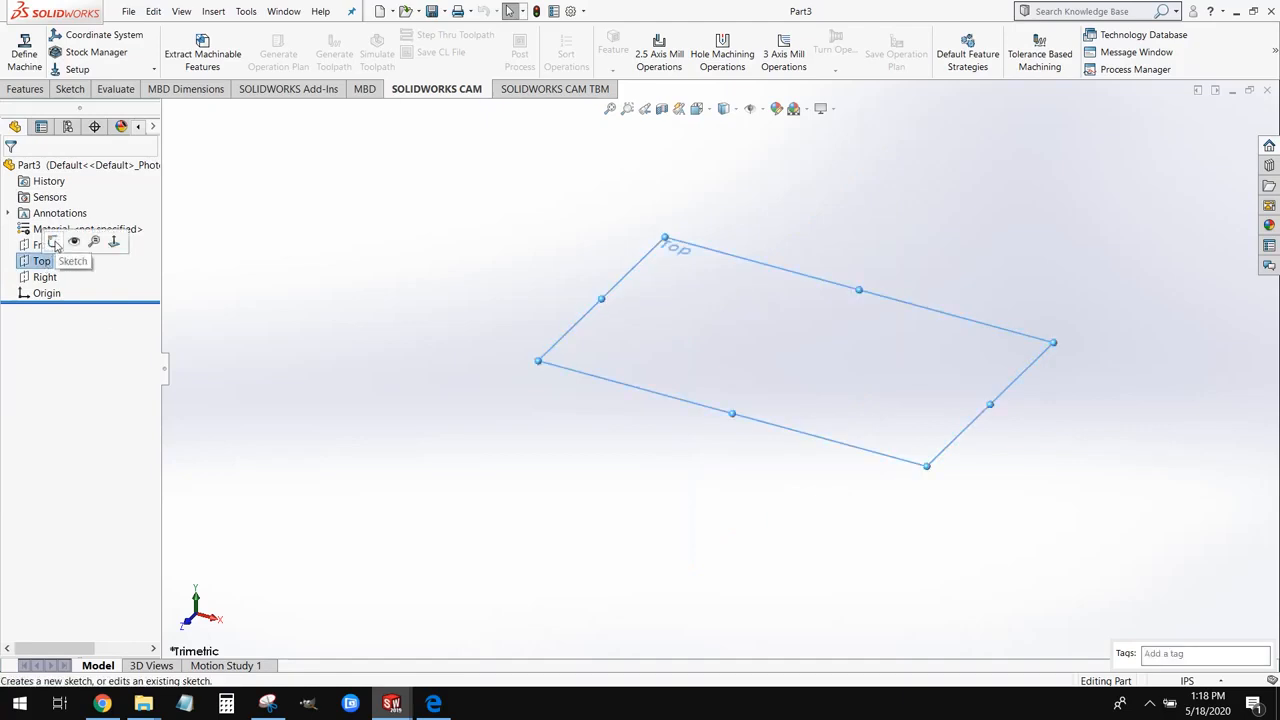
{"action": "left_click", "coordinate": [54, 243]}
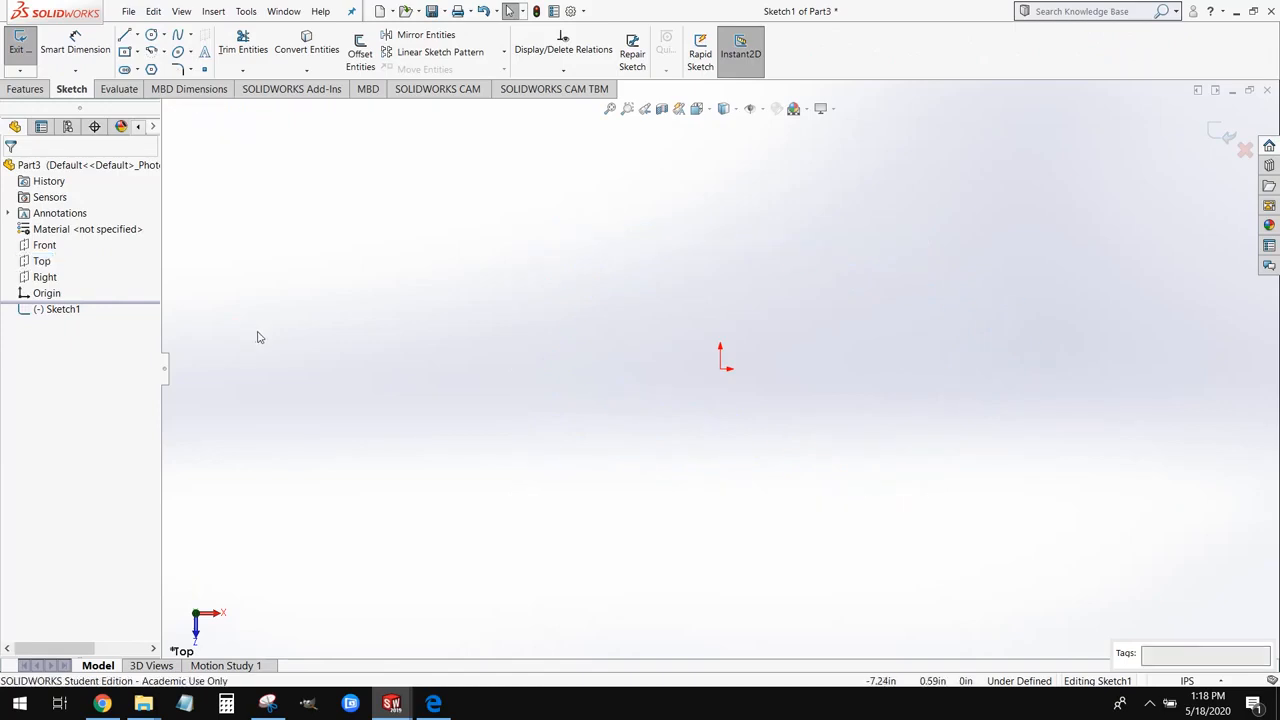
{"action": "left_click", "coordinate": [128, 54]}
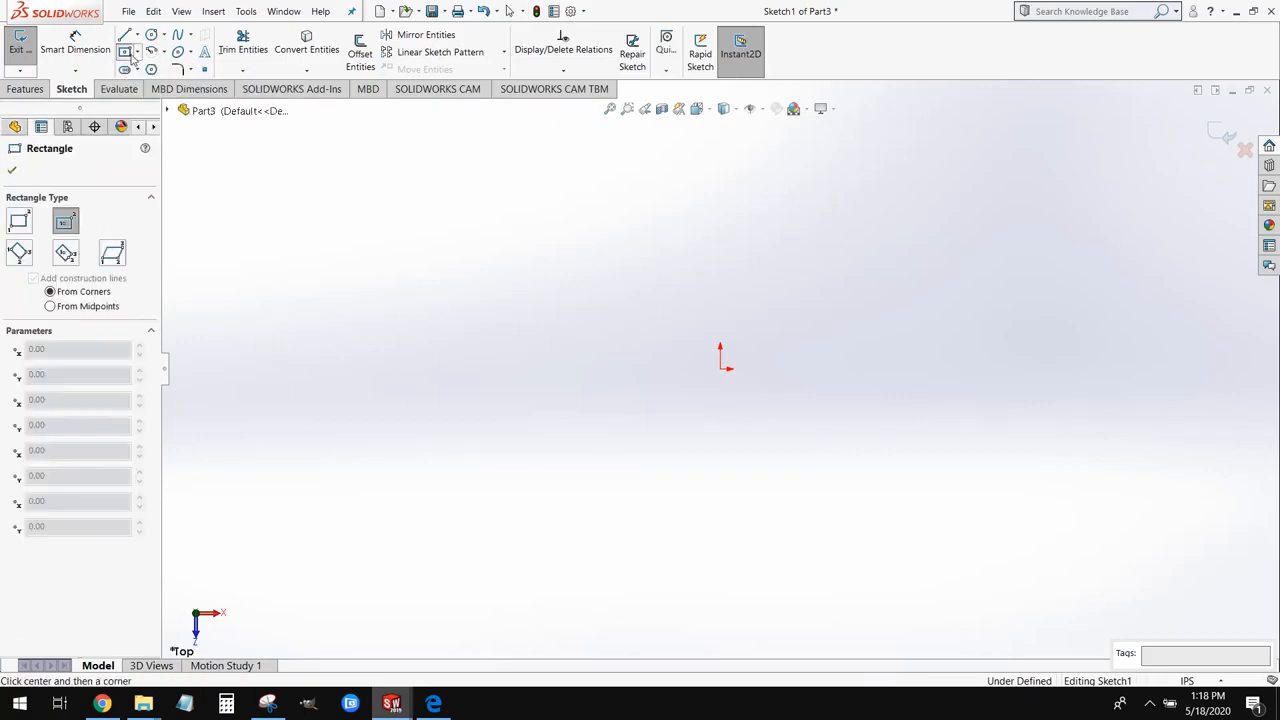
{"action": "left_click", "coordinate": [720, 369]}
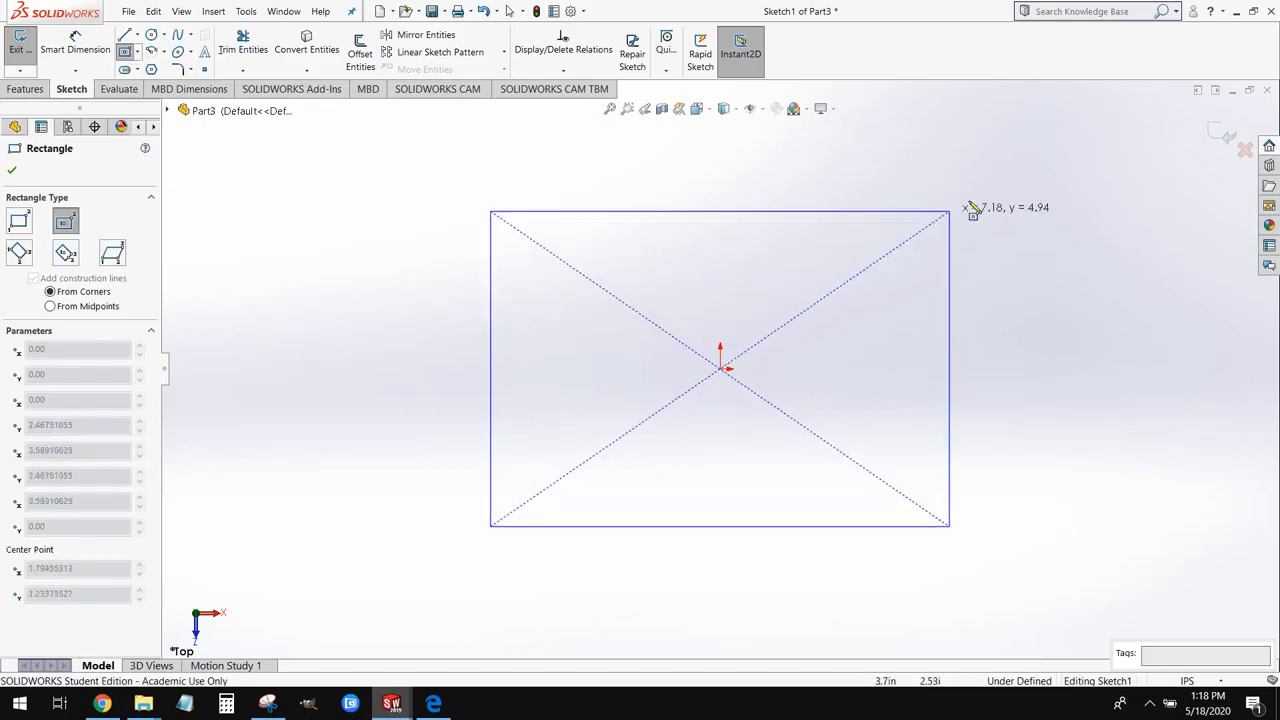
{"action": "left_click", "coordinate": [996, 188]}
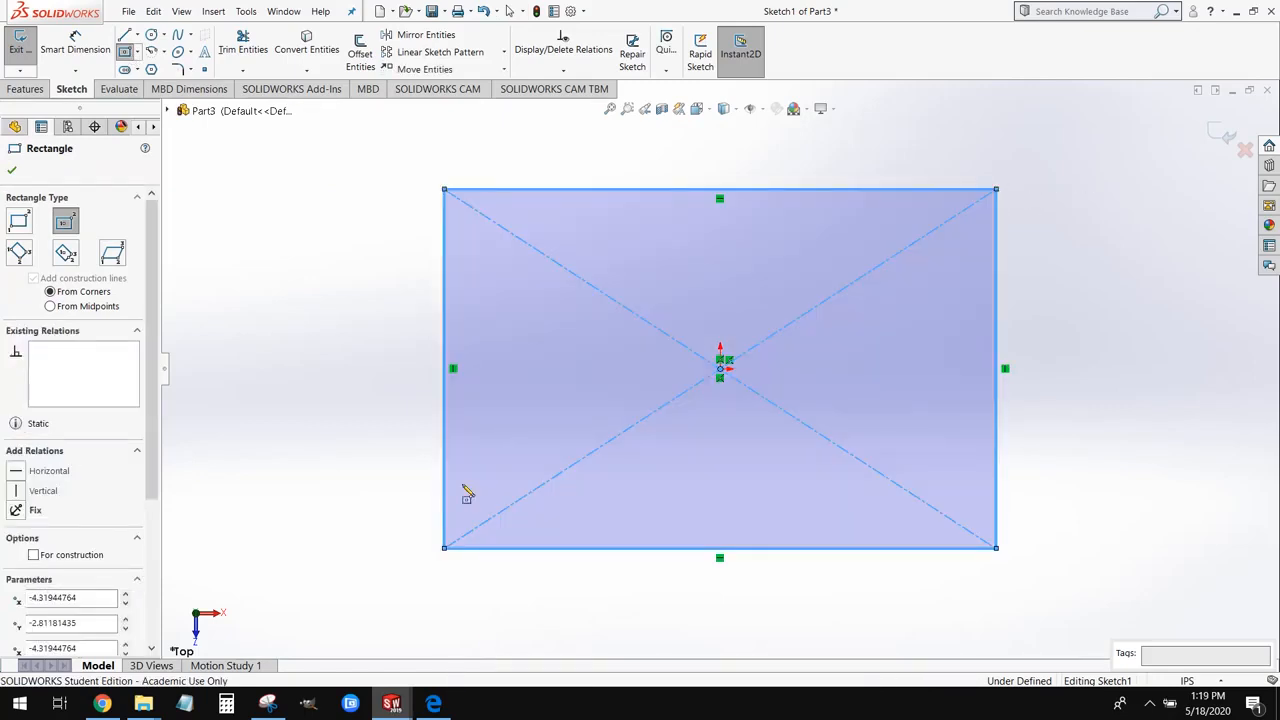
Step: Dimension the rectangle to 7.75 in wide and 4.75 in high
{"action": "scroll", "coordinate": [455, 448], "scroll_direction": "up", "scroll_amount": 2}
{"action": "left_click", "coordinate": [70, 45]}
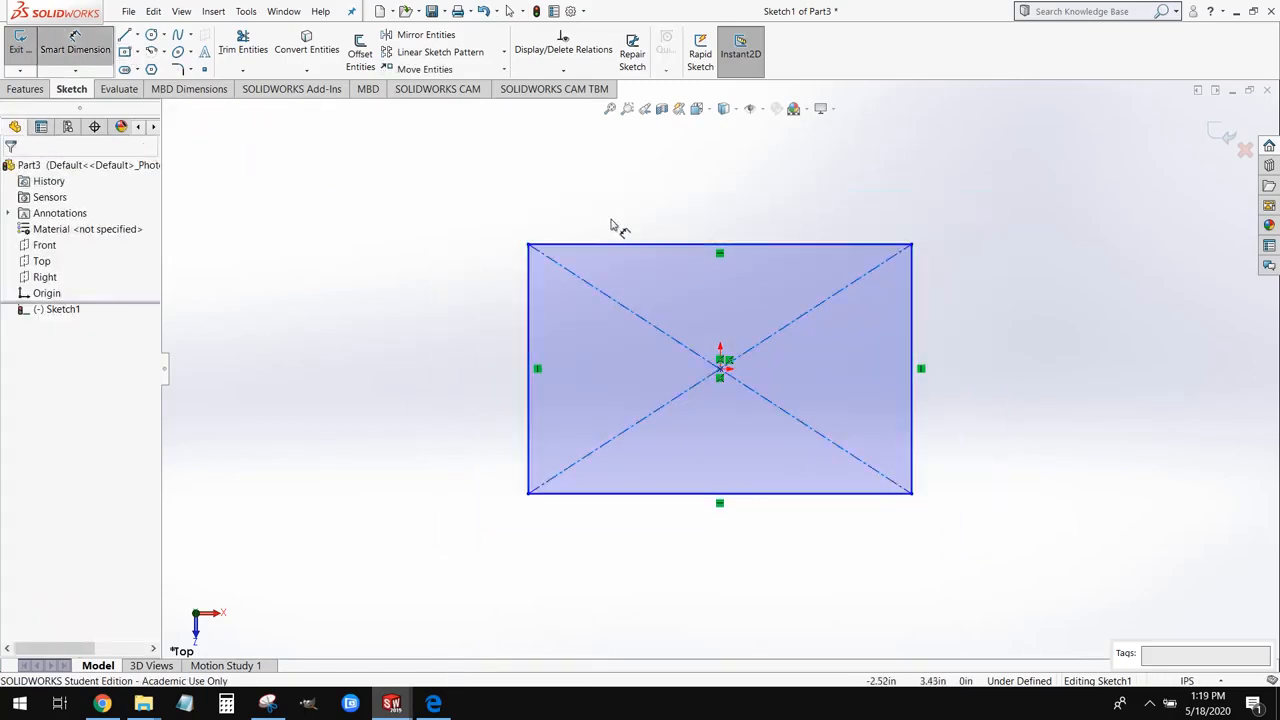
{"action": "left_click", "coordinate": [635, 244]}
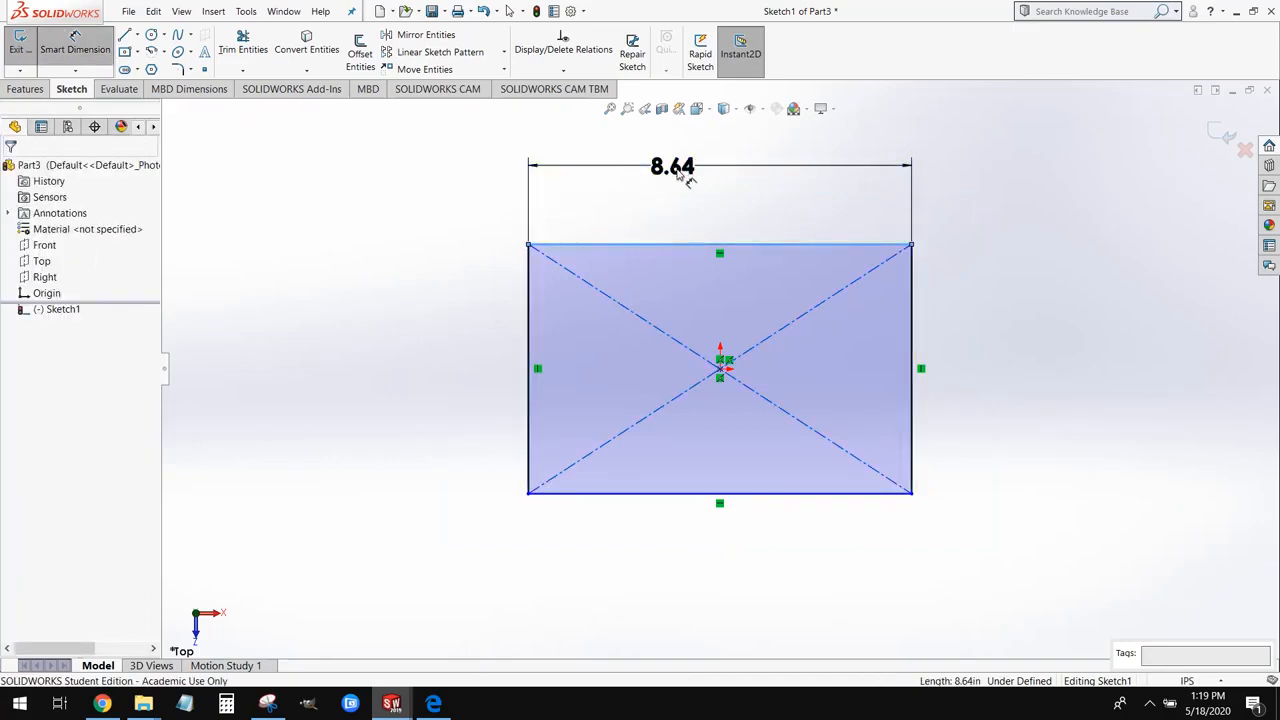
{"action": "left_click", "coordinate": [680, 172]}
{"action": "type", "text": "7.75"}
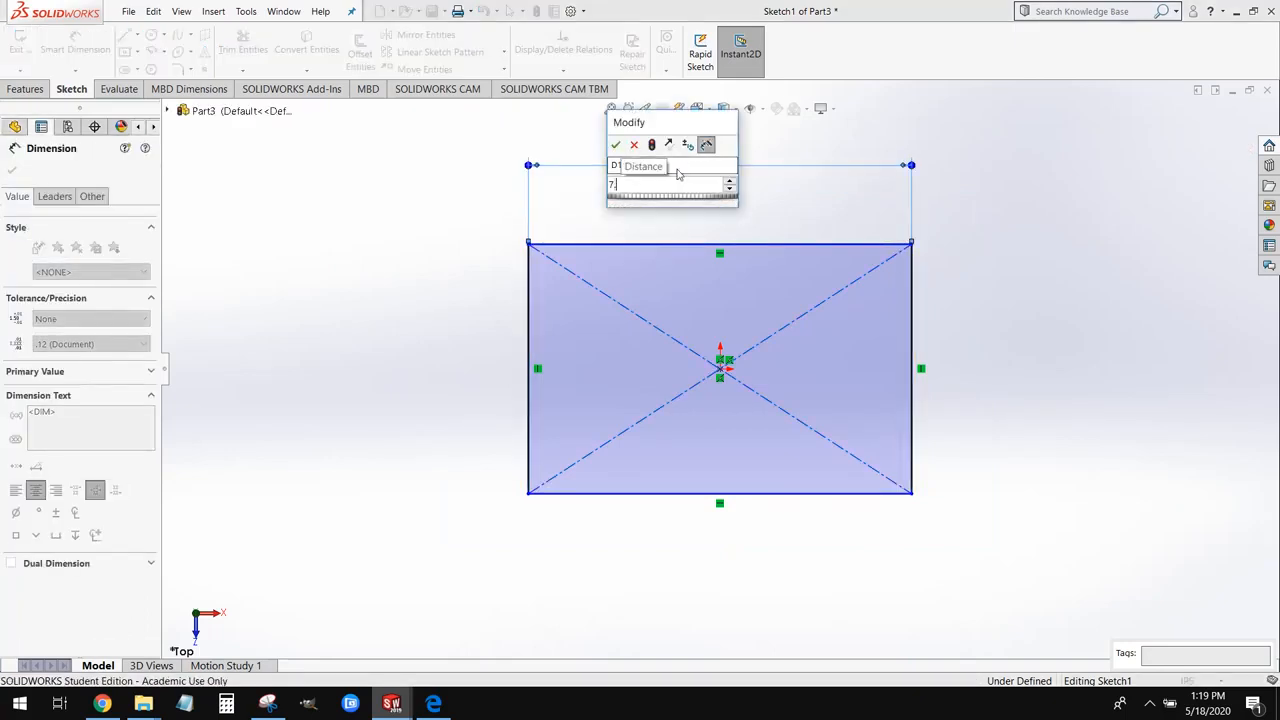
{"action": "key", "text": "Return"}
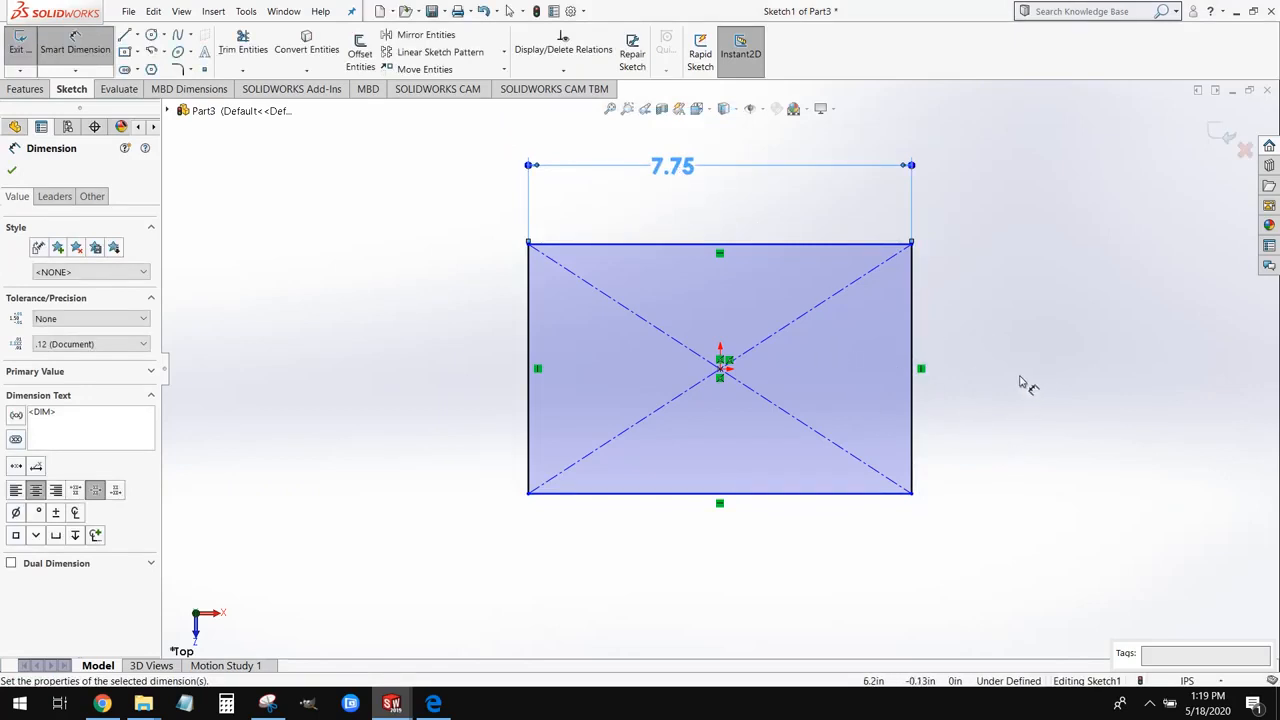
{"action": "left_click", "coordinate": [912, 346]}
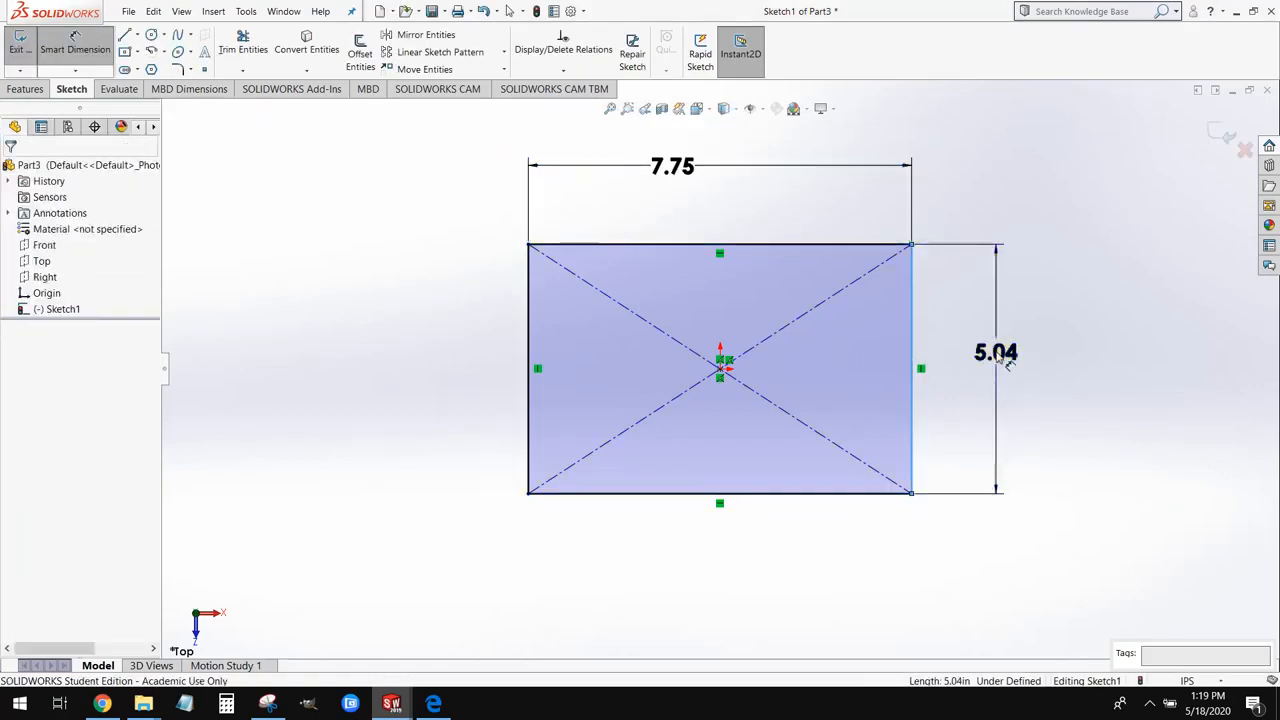
{"action": "left_click", "coordinate": [1003, 358]}
{"action": "type", "text": "4.75"}
{"action": "key", "text": "Return"}
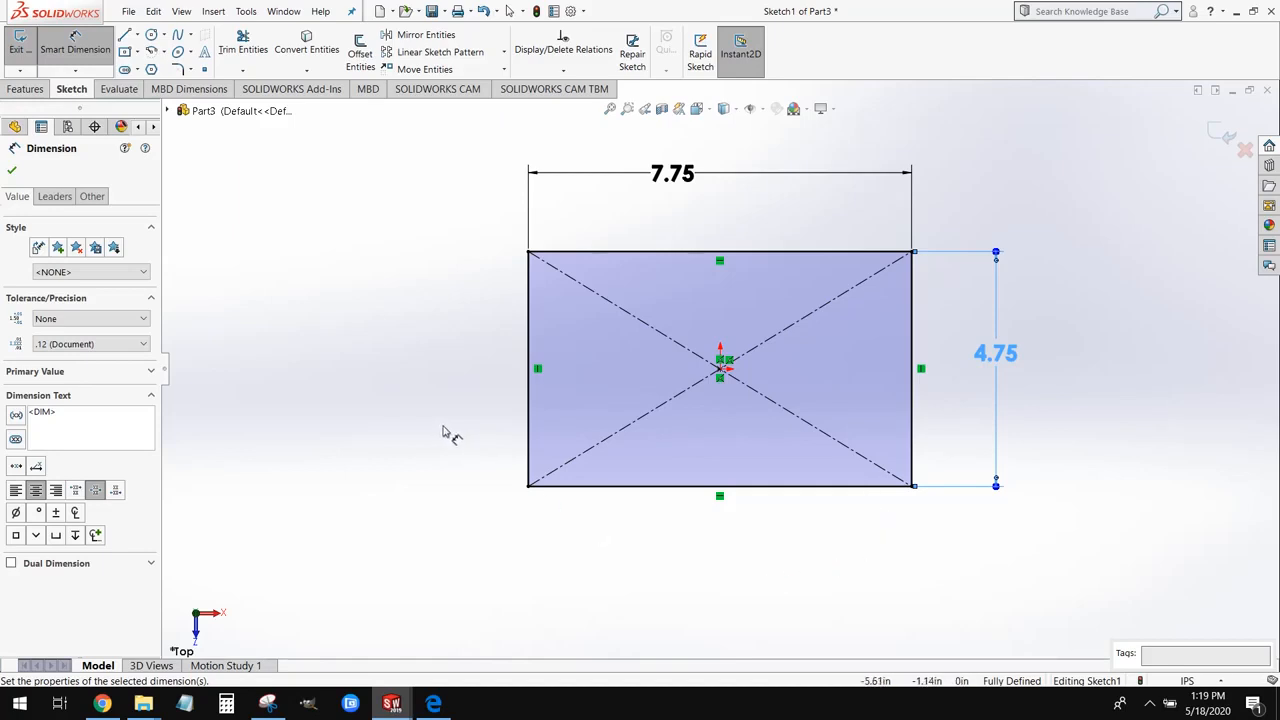
Step: Extrude the rectangle as a Blind boss to a depth of 2.15 in
{"action": "left_click", "coordinate": [26, 89]}
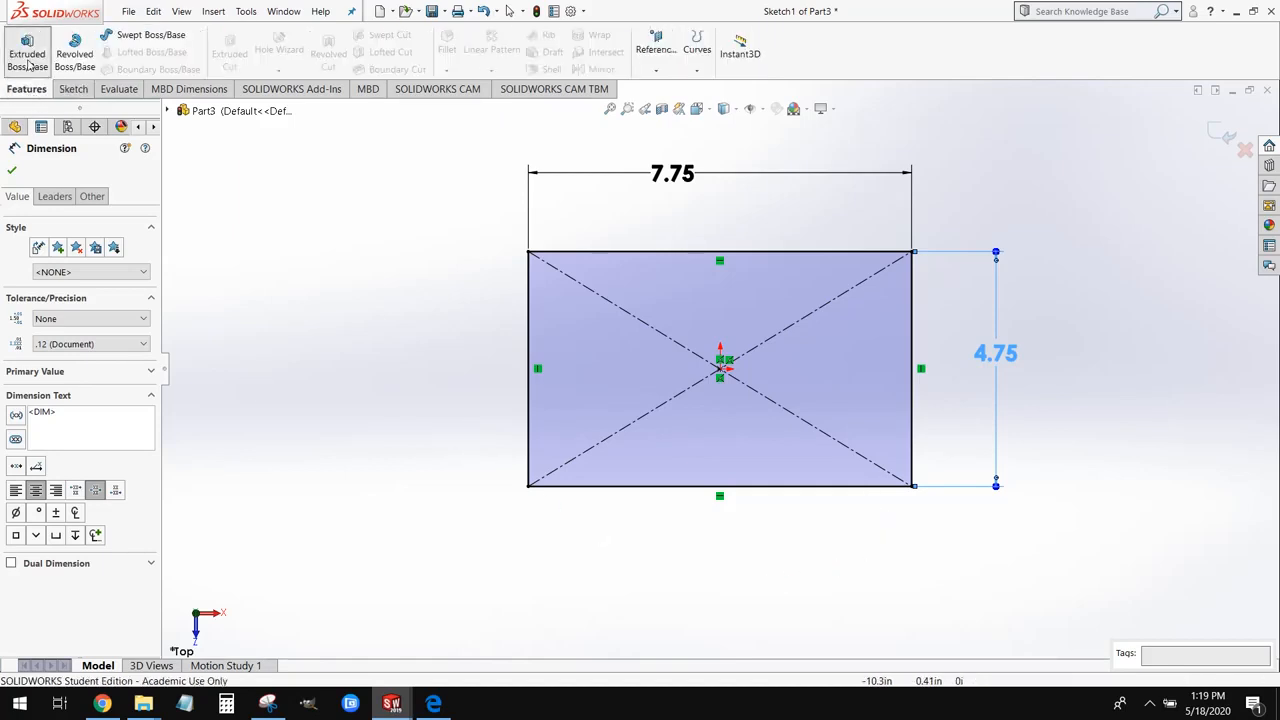
{"action": "left_click", "coordinate": [27, 60]}
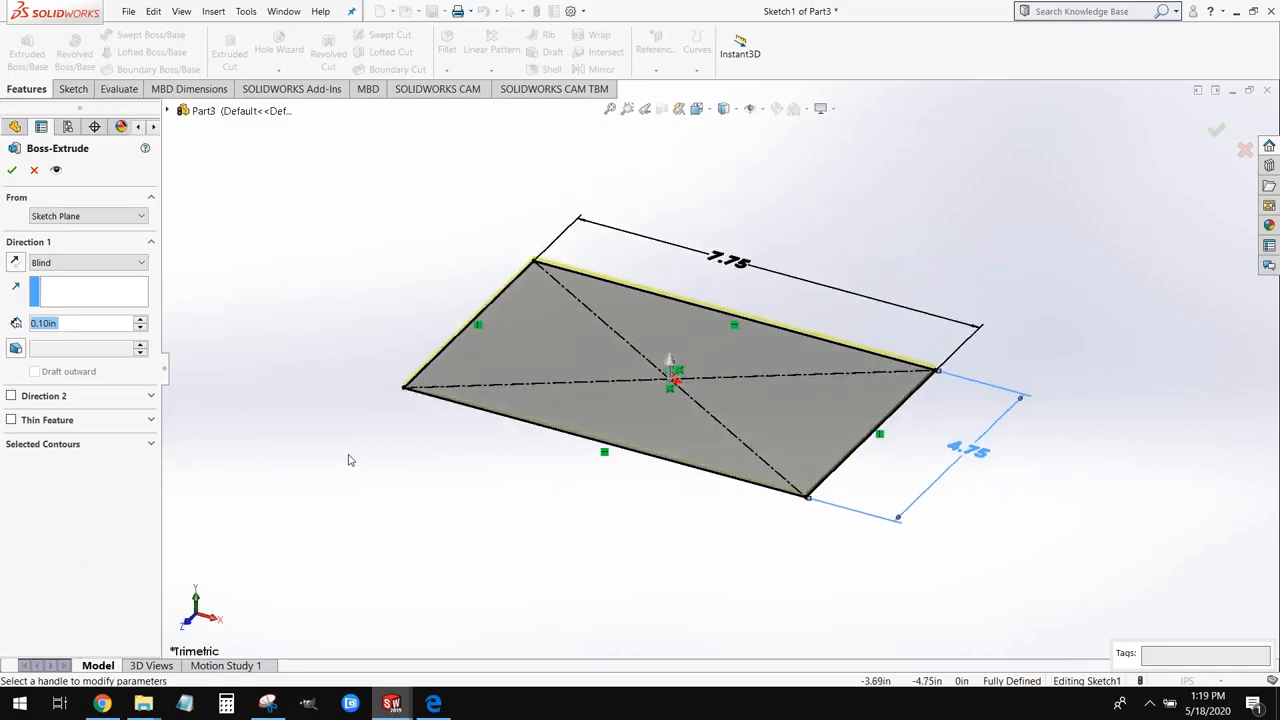
{"action": "type", "text": "2.15"}
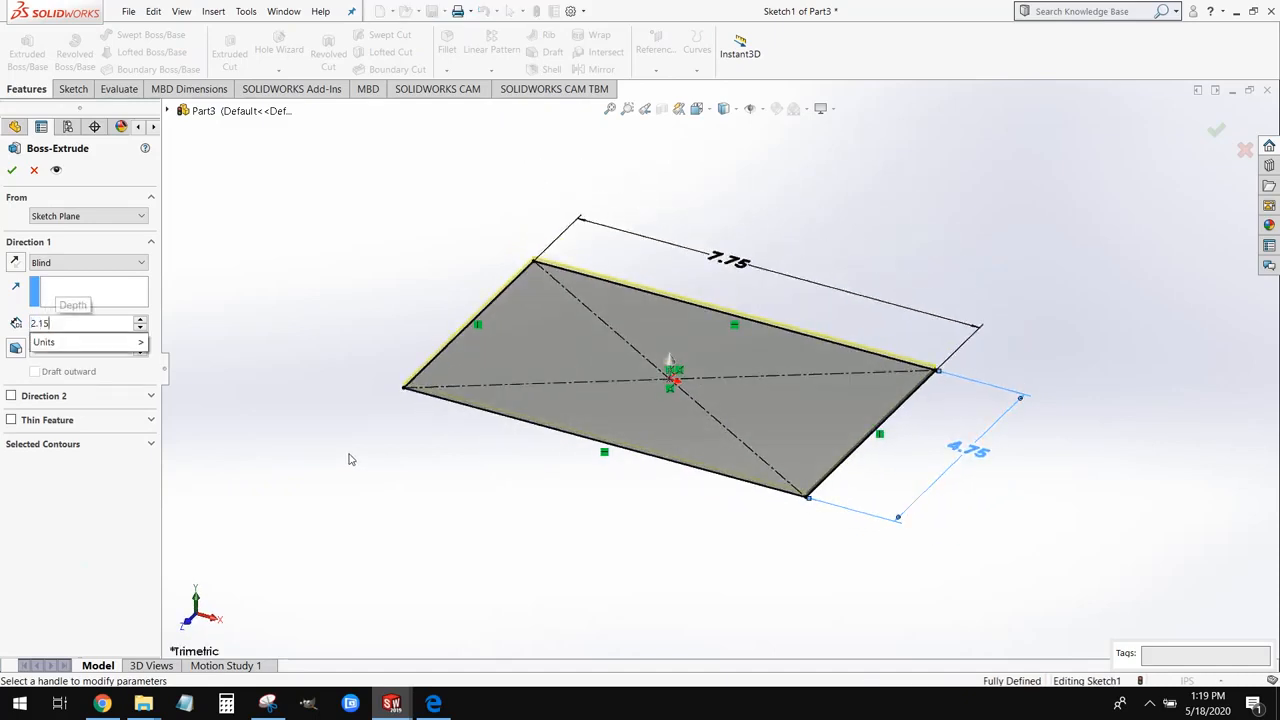
{"action": "key", "text": "Return"}
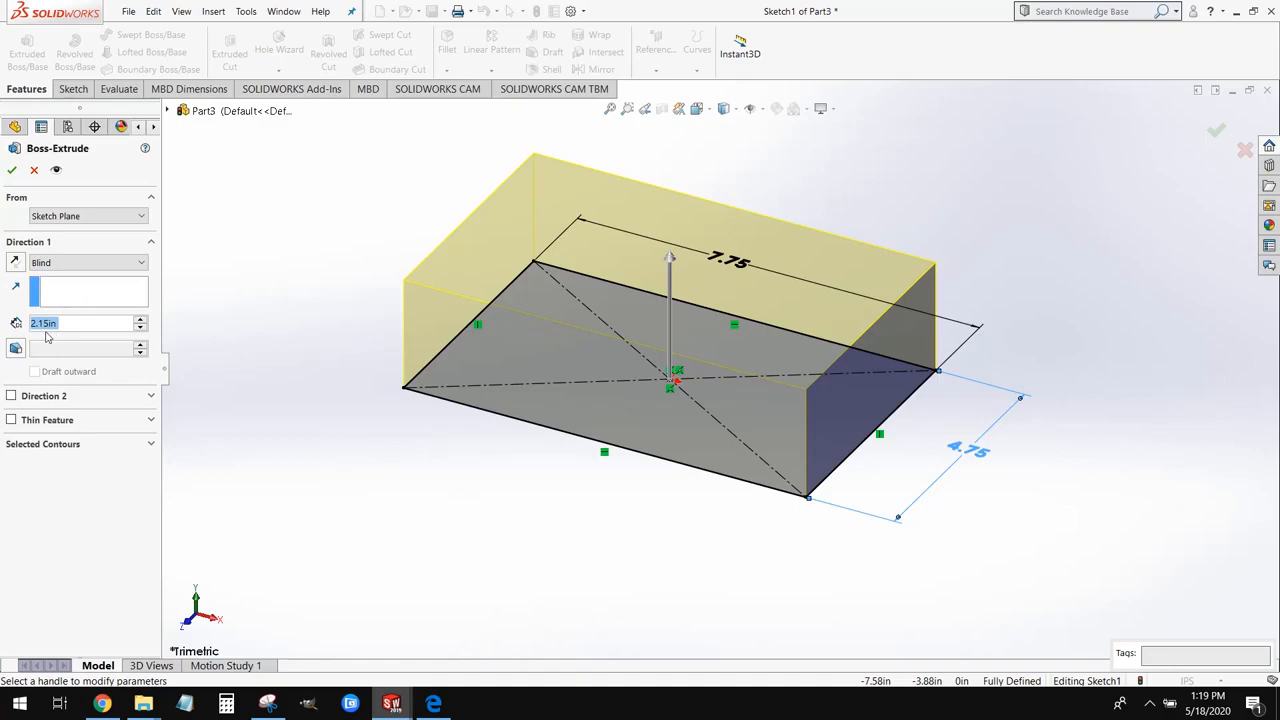
{"action": "left_click", "coordinate": [12, 170]}
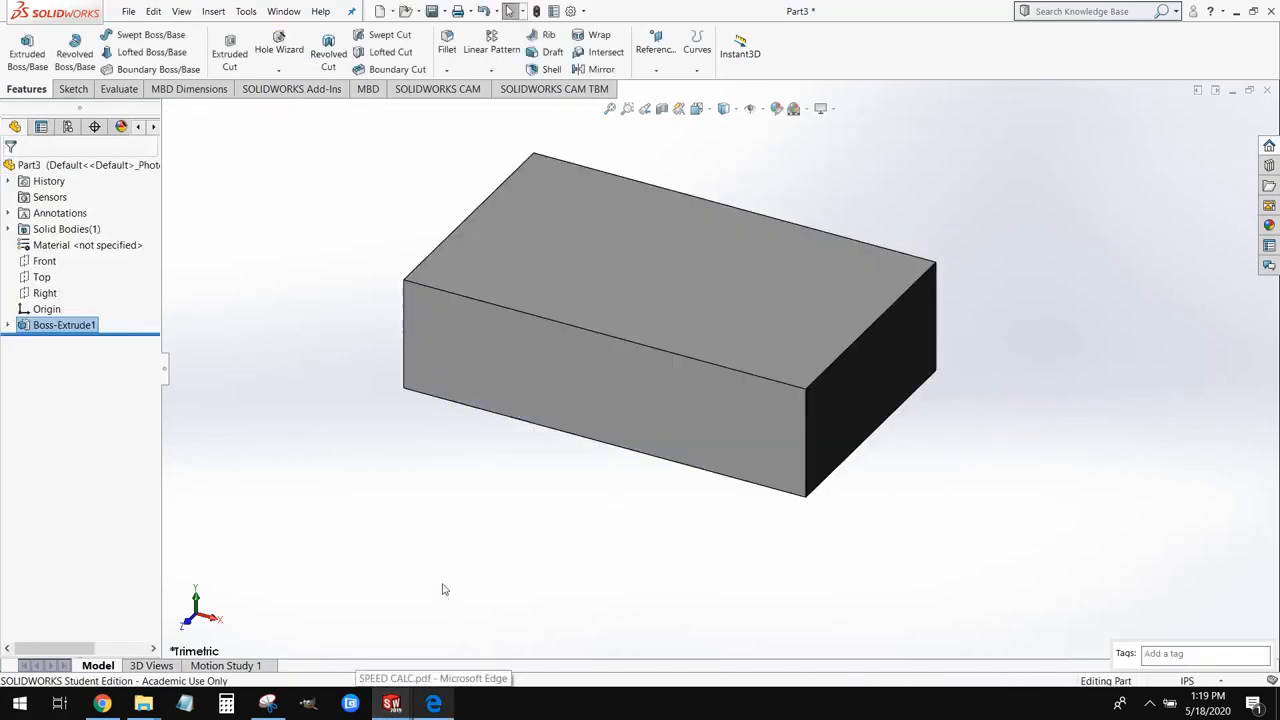
Step: Start a sketch on the block's top face and draw a center rectangle about 4.95 by 2.93 in from the origin
{"action": "left_click", "coordinate": [456, 572]}
{"action": "scroll", "coordinate": [488, 526], "scroll_direction": "up", "scroll_amount": 2}
{"action": "scroll", "coordinate": [590, 72], "scroll_direction": "down", "scroll_amount": 2}
{"action": "scroll", "coordinate": [610, 183], "scroll_direction": "down", "scroll_amount": 2}
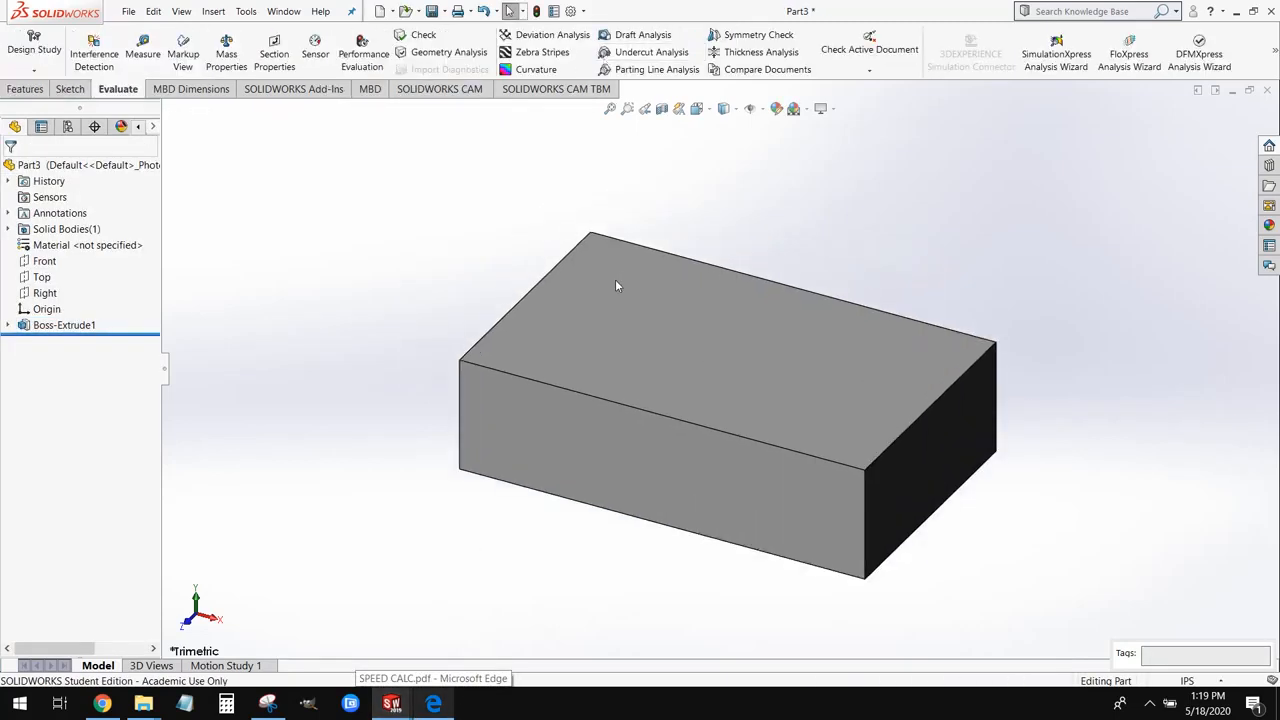
{"action": "left_click", "coordinate": [560, 357]}
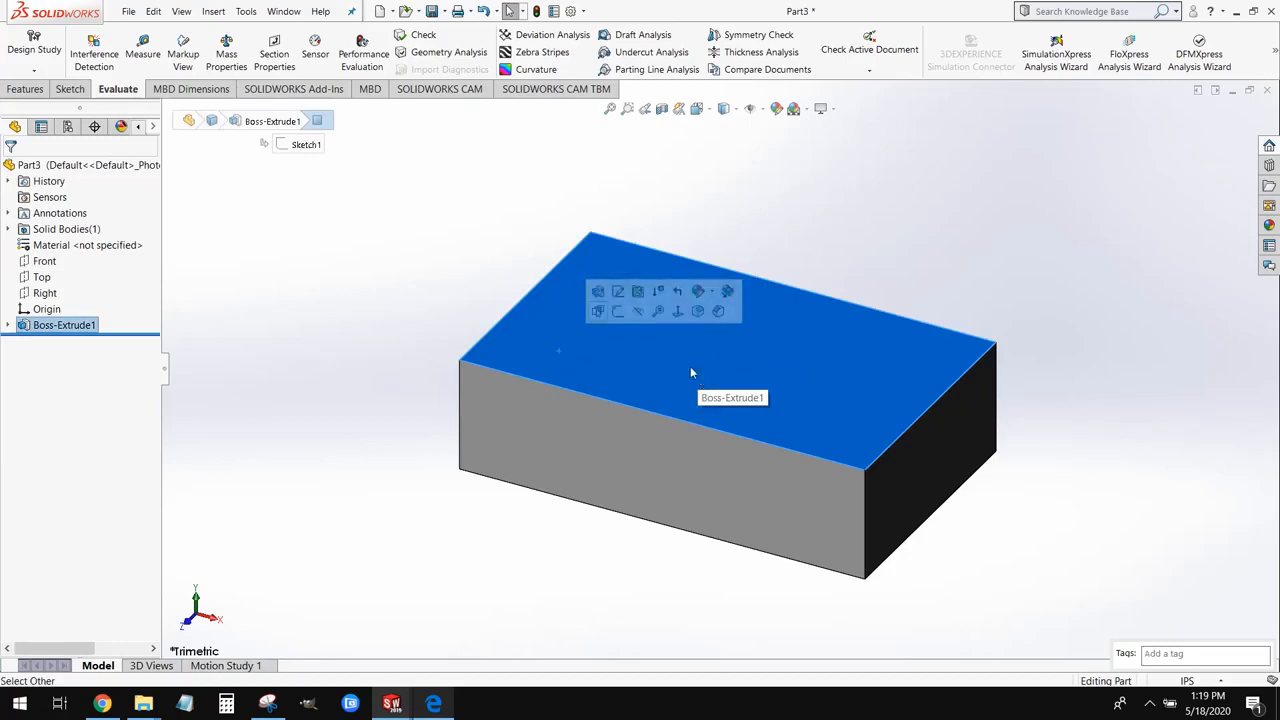
{"action": "left_click", "coordinate": [617, 312]}
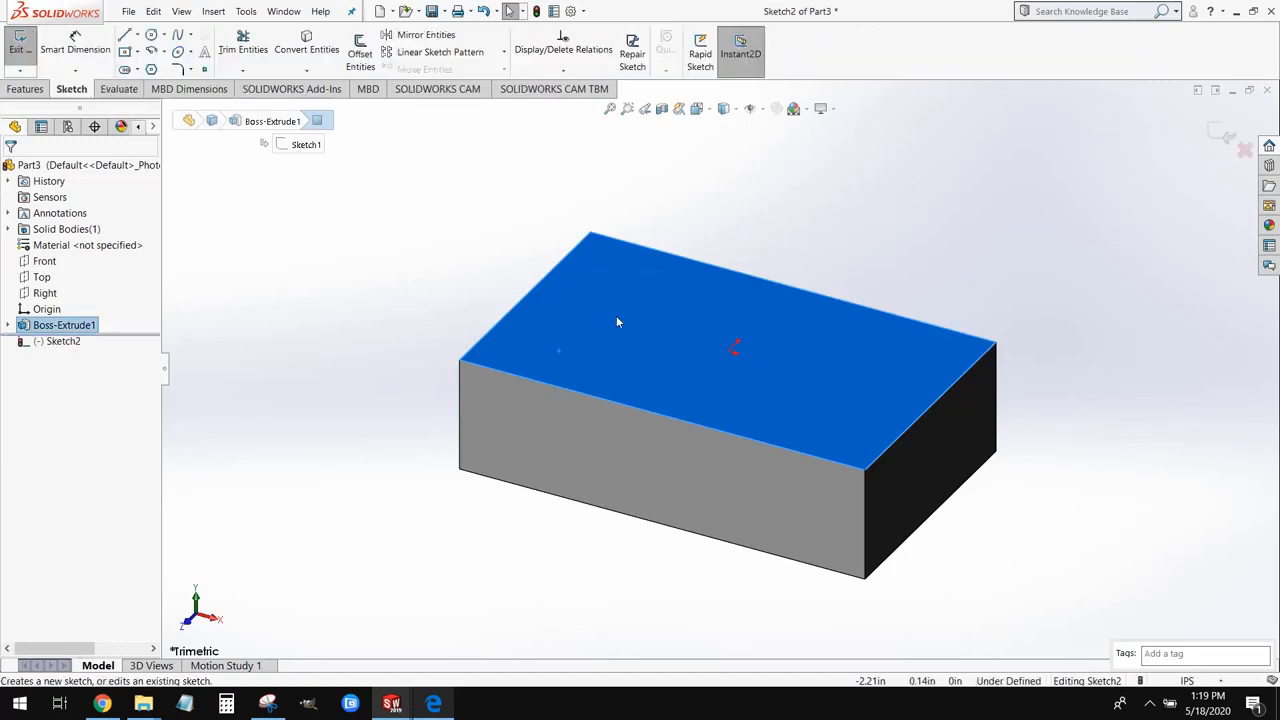
{"action": "key", "text": "ctrl+7"}
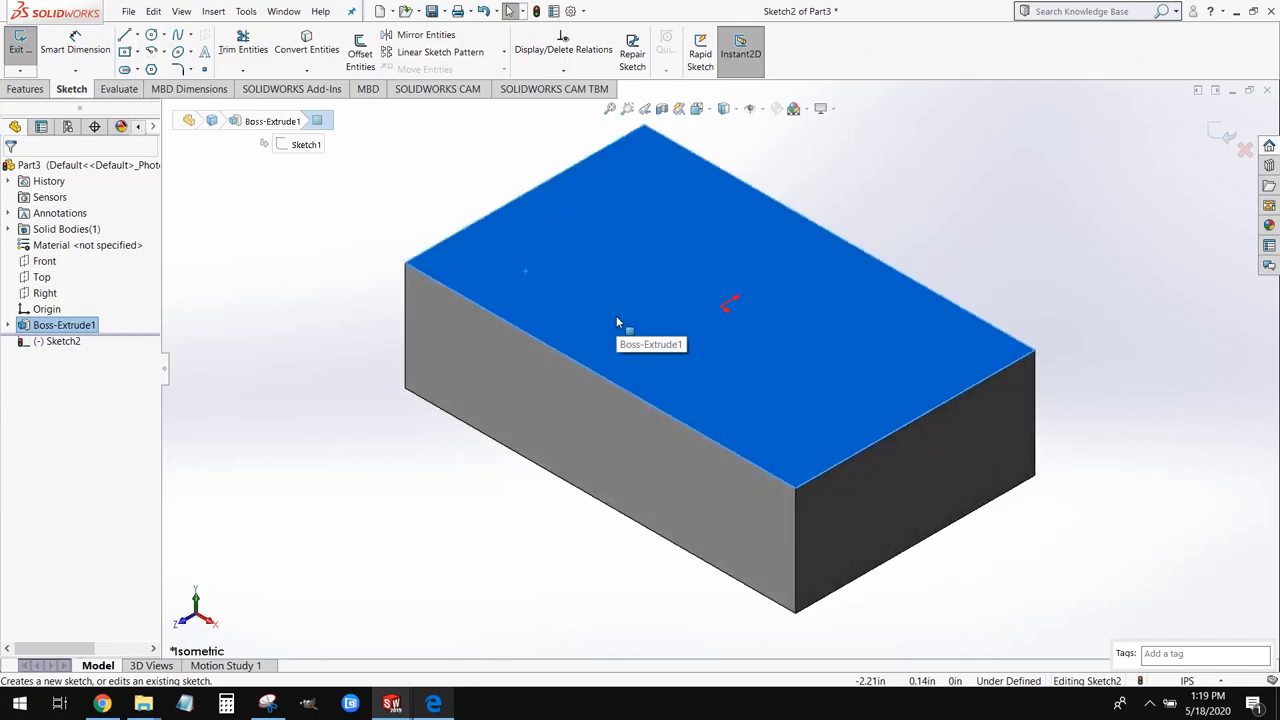
{"action": "key", "text": "ctrl+8"}
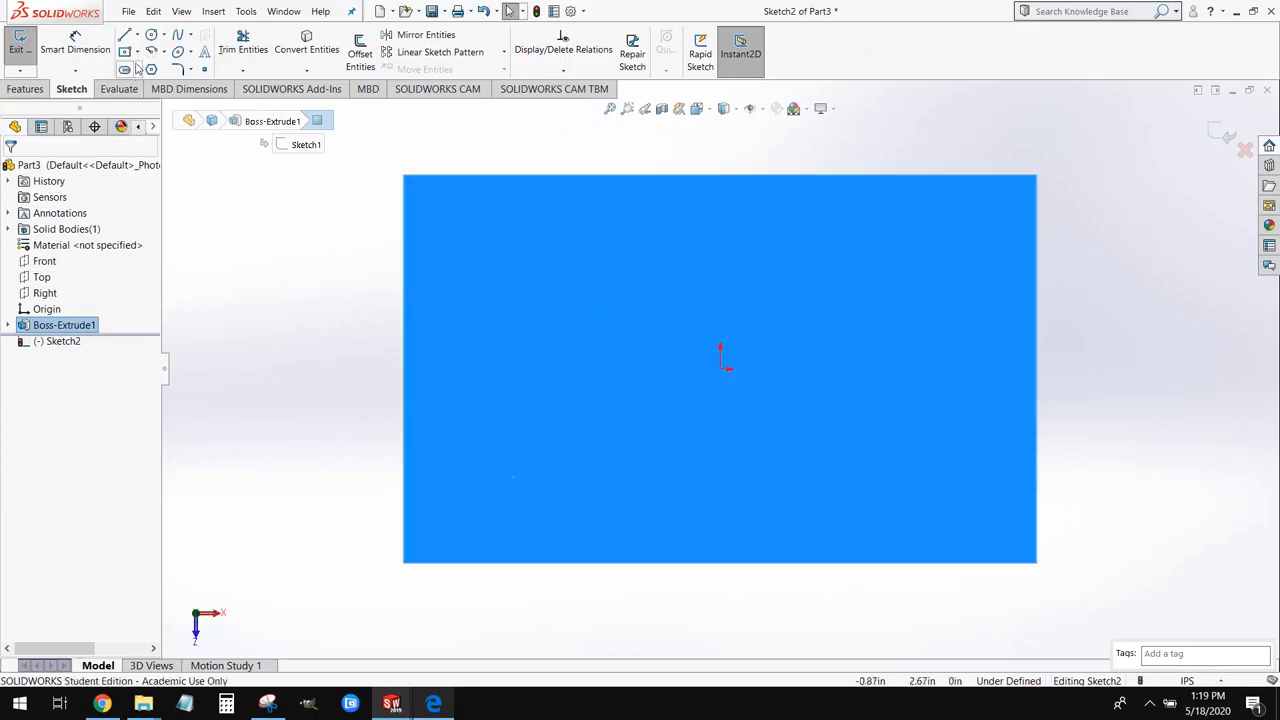
{"action": "left_click", "coordinate": [124, 51]}
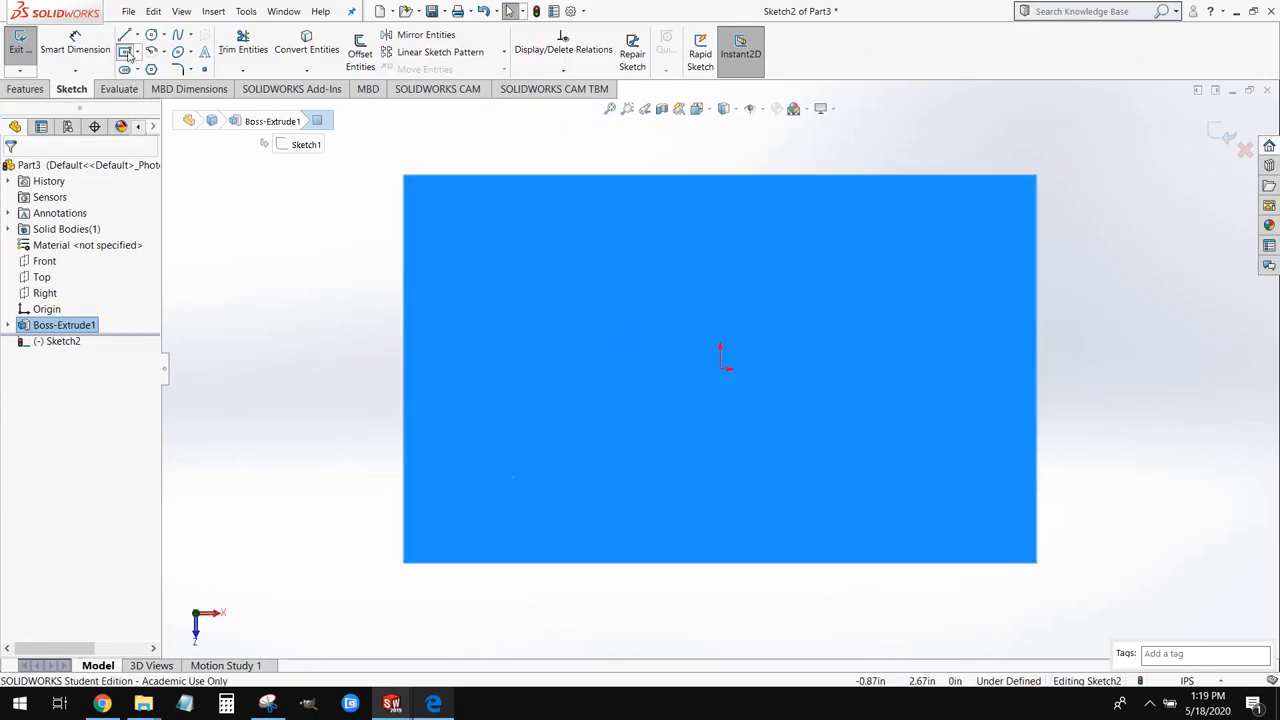
{"action": "left_click", "coordinate": [720, 368]}
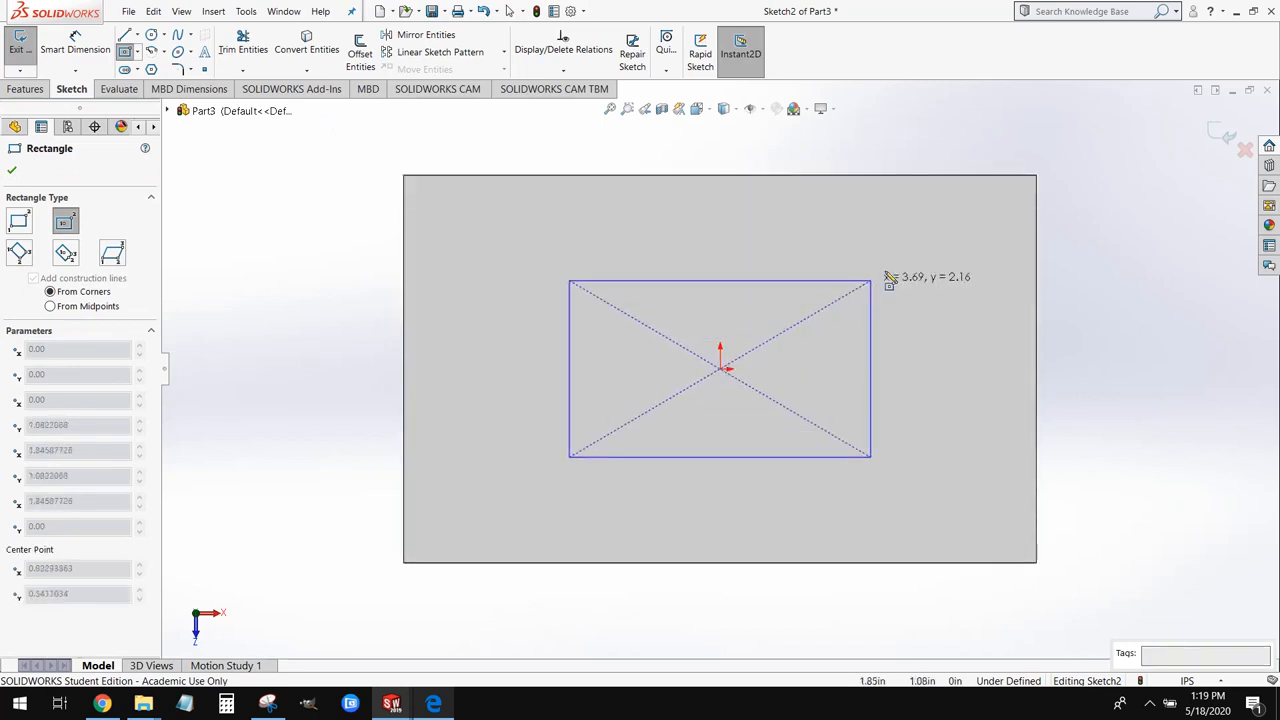
{"action": "left_click", "coordinate": [922, 249]}
Step: Dimension the inner rectangle on the block's top face to 6.5 in wide and 3.5 in high
{"action": "left_click", "coordinate": [75, 42]}
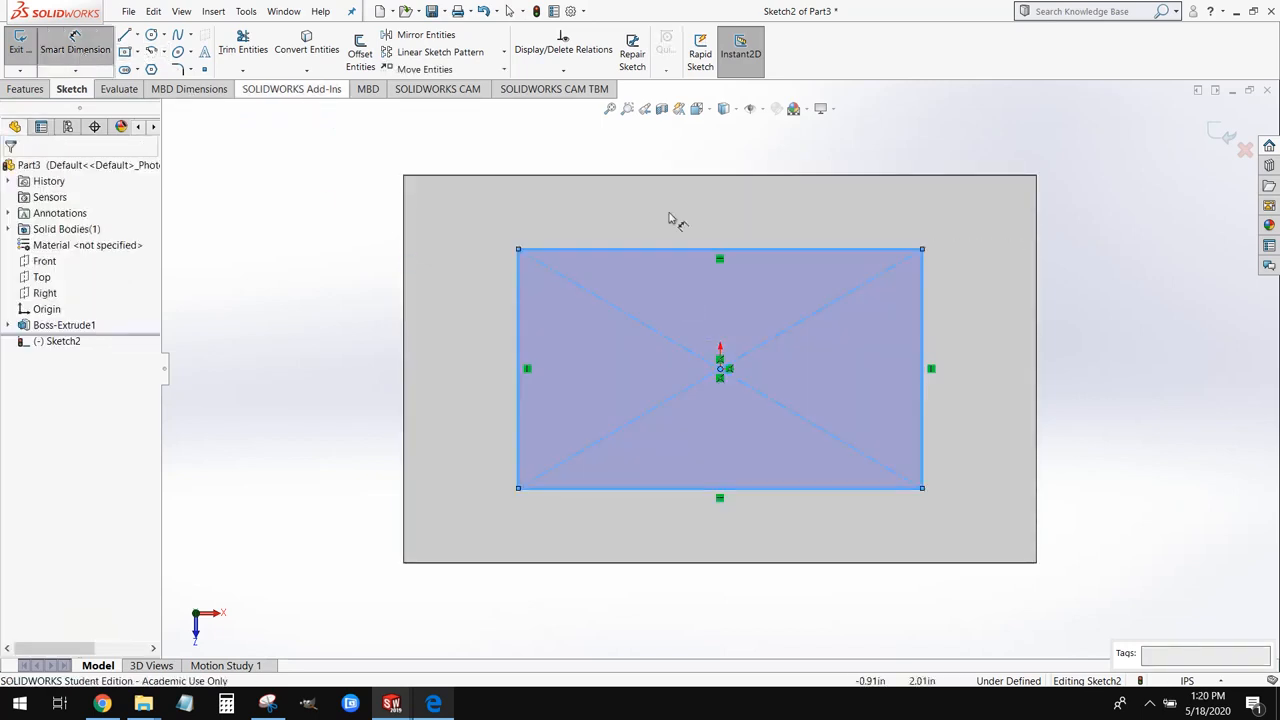
{"action": "left_click", "coordinate": [698, 250]}
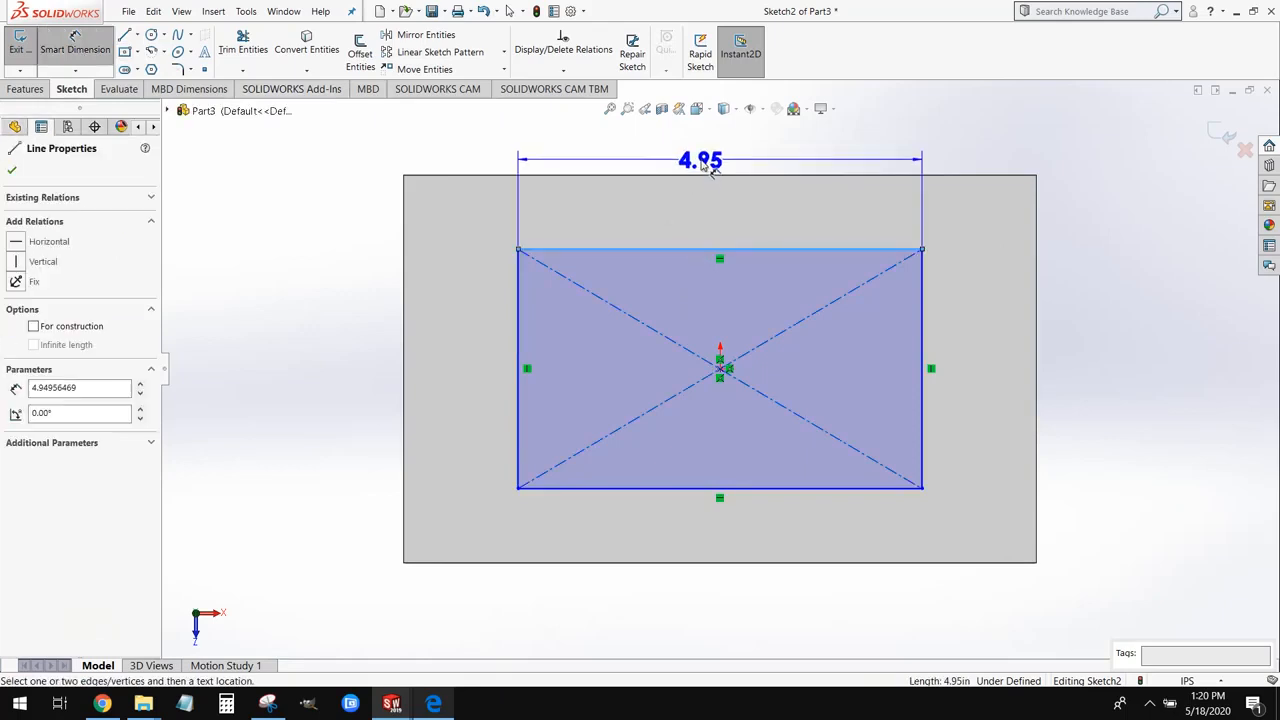
{"action": "left_click", "coordinate": [705, 162]}
{"action": "type", "text": "6."}
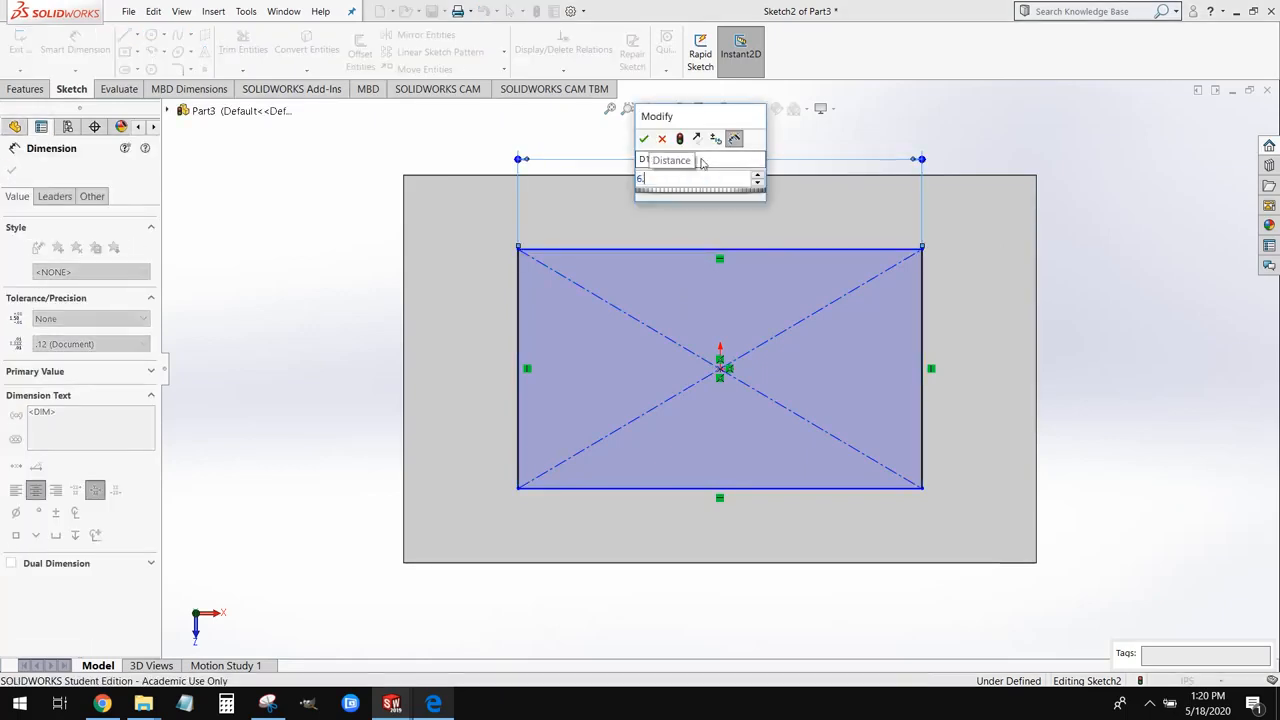
{"action": "type", "text": "5"}
{"action": "key", "text": "Return"}
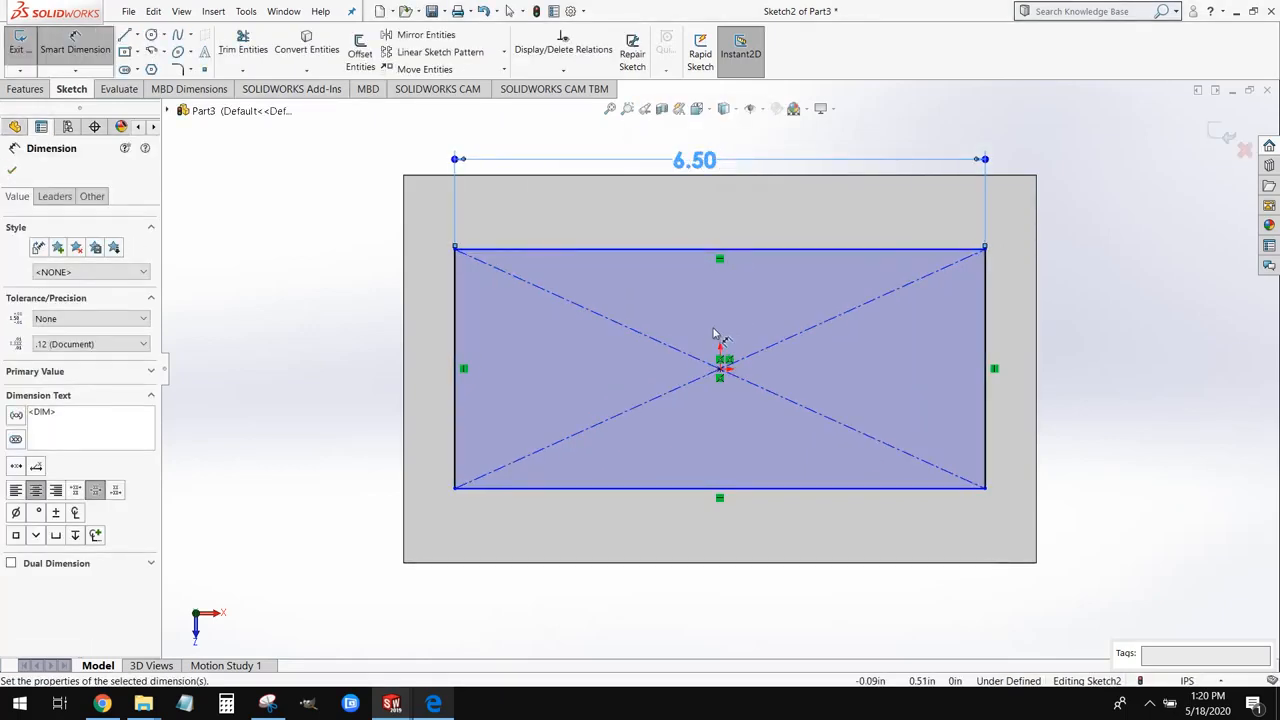
{"action": "left_click", "coordinate": [987, 330]}
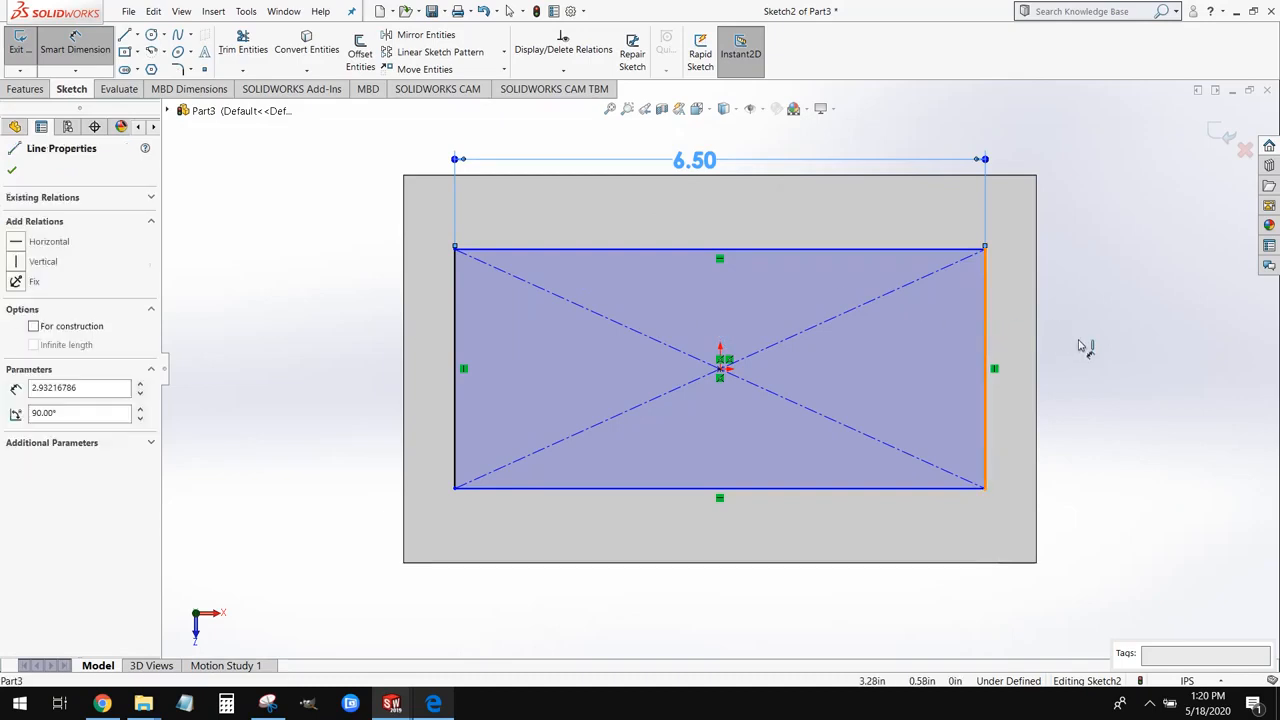
{"action": "left_click", "coordinate": [1100, 366]}
{"action": "type", "text": "3."}
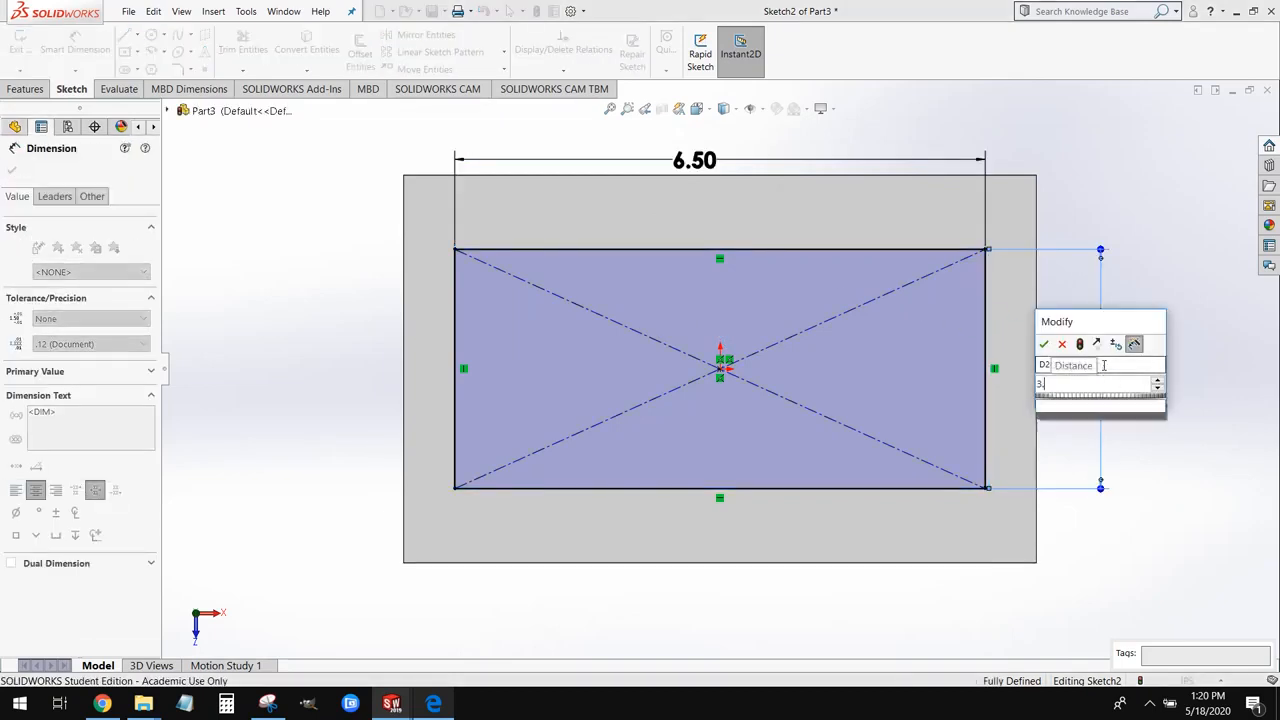
{"action": "type", "text": "5"}
{"action": "key", "text": "Return"}
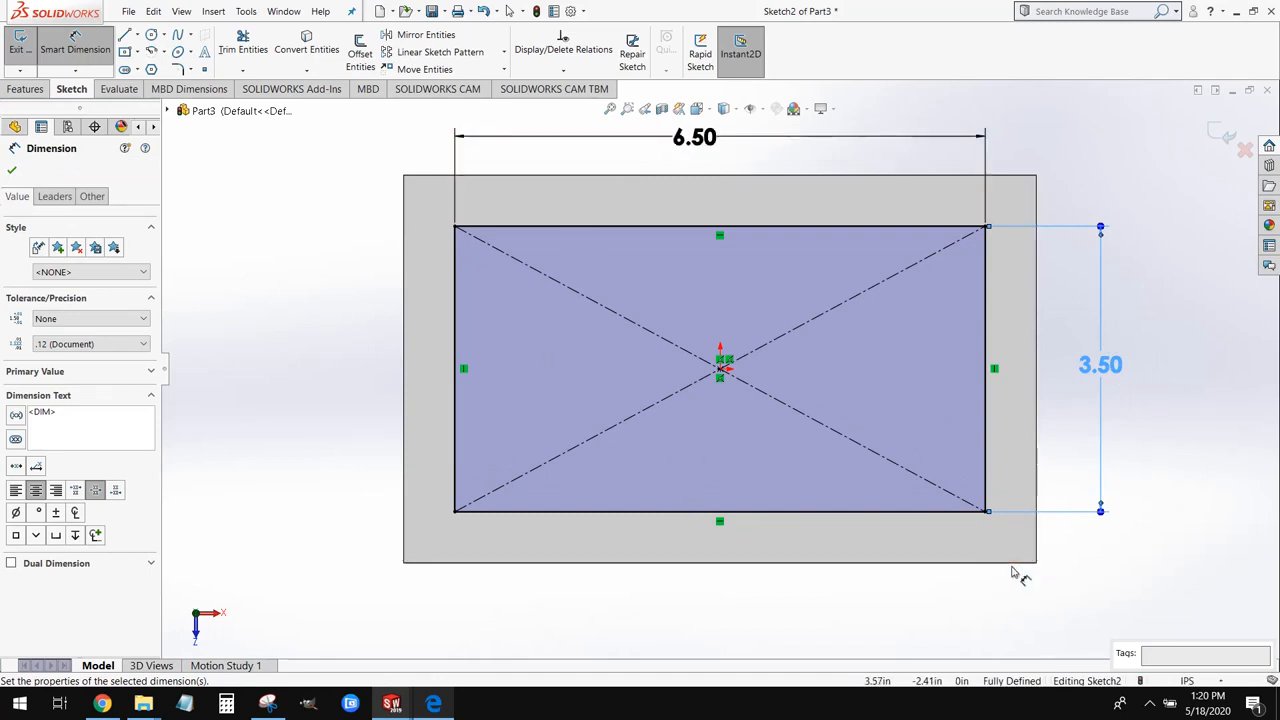
Step: Cut the 6.5 by 3.5 in rectangle into the block as a Blind extruded cut 0.95 in deep
{"action": "left_click", "coordinate": [25, 89]}
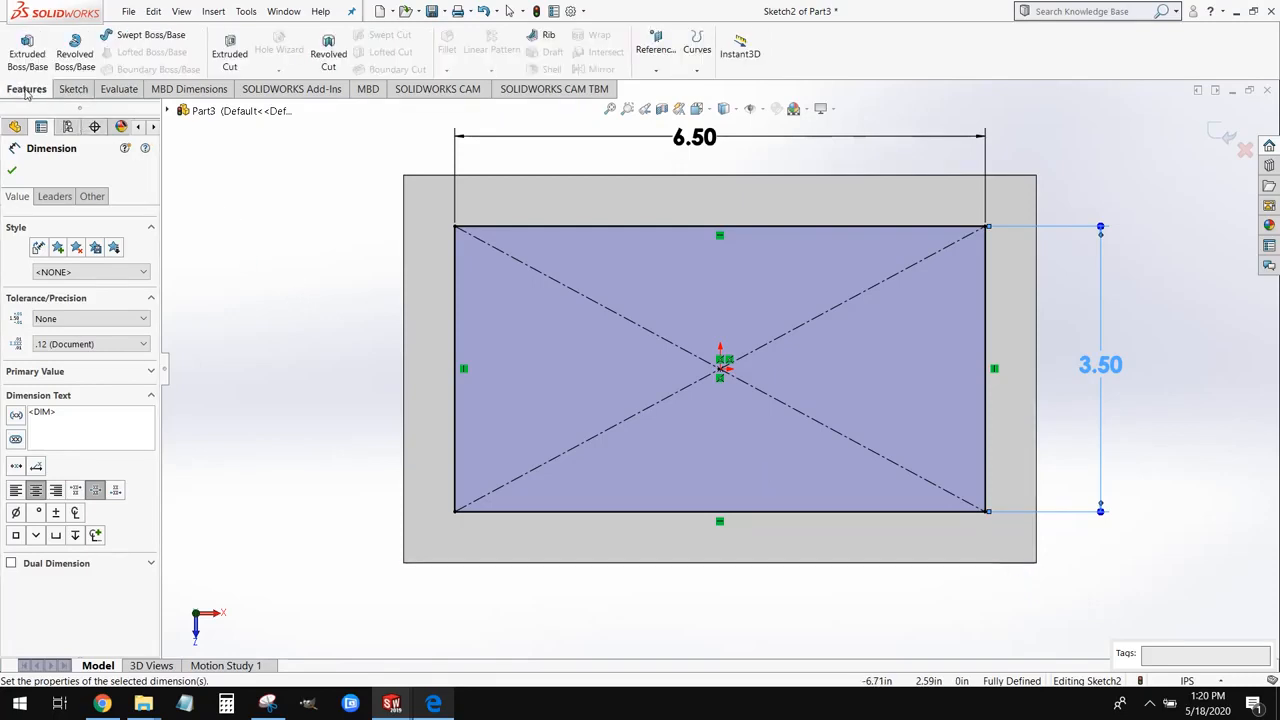
{"action": "left_click", "coordinate": [238, 60]}
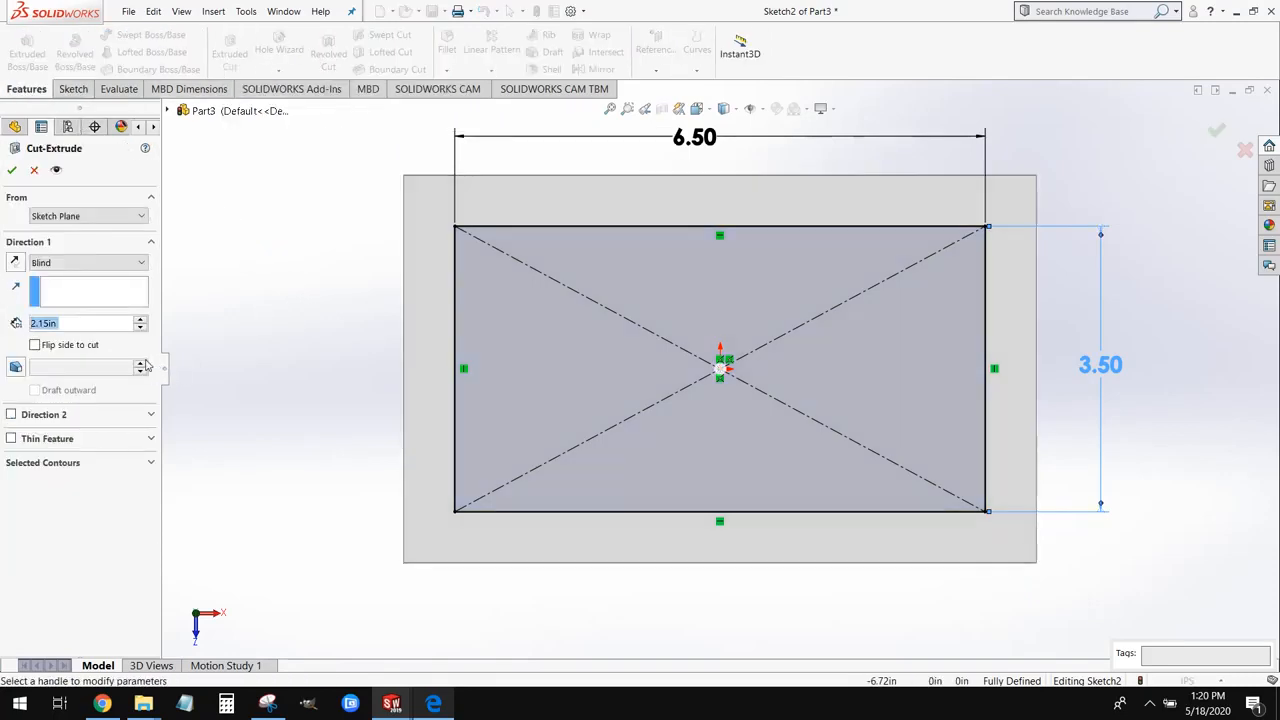
{"action": "type", "text": "0.95"}
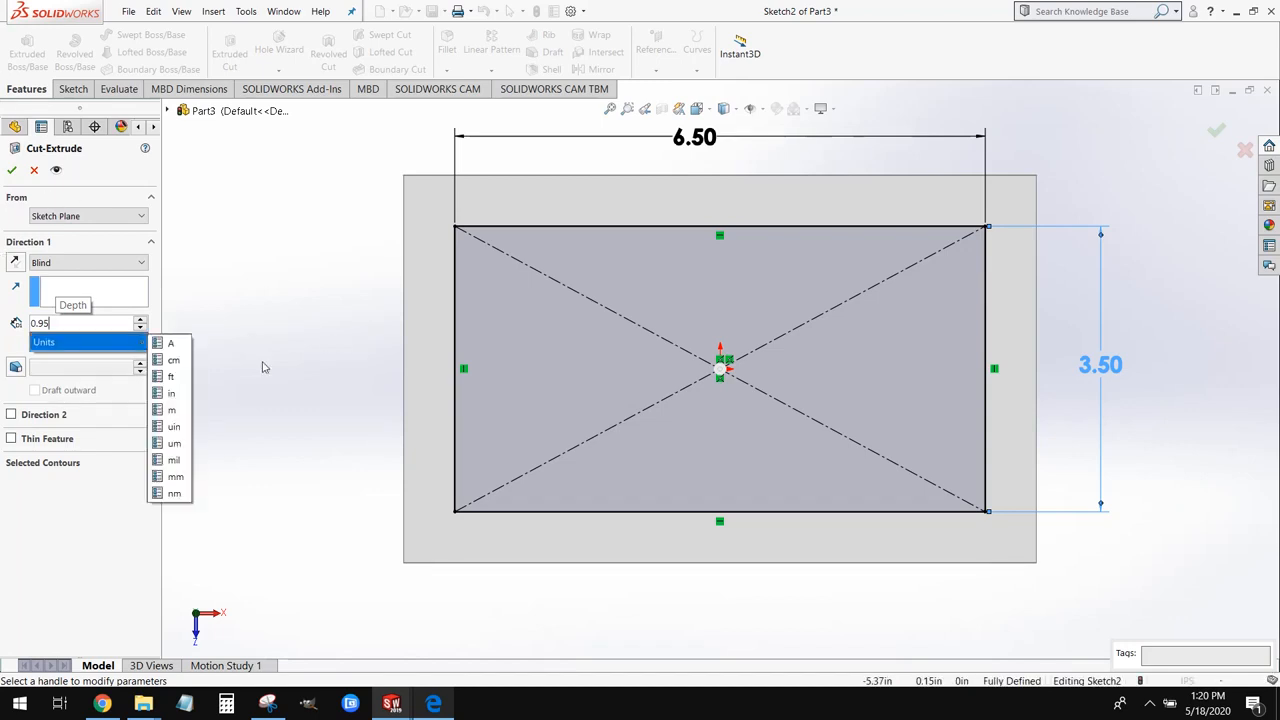
{"action": "left_click", "coordinate": [19, 172]}
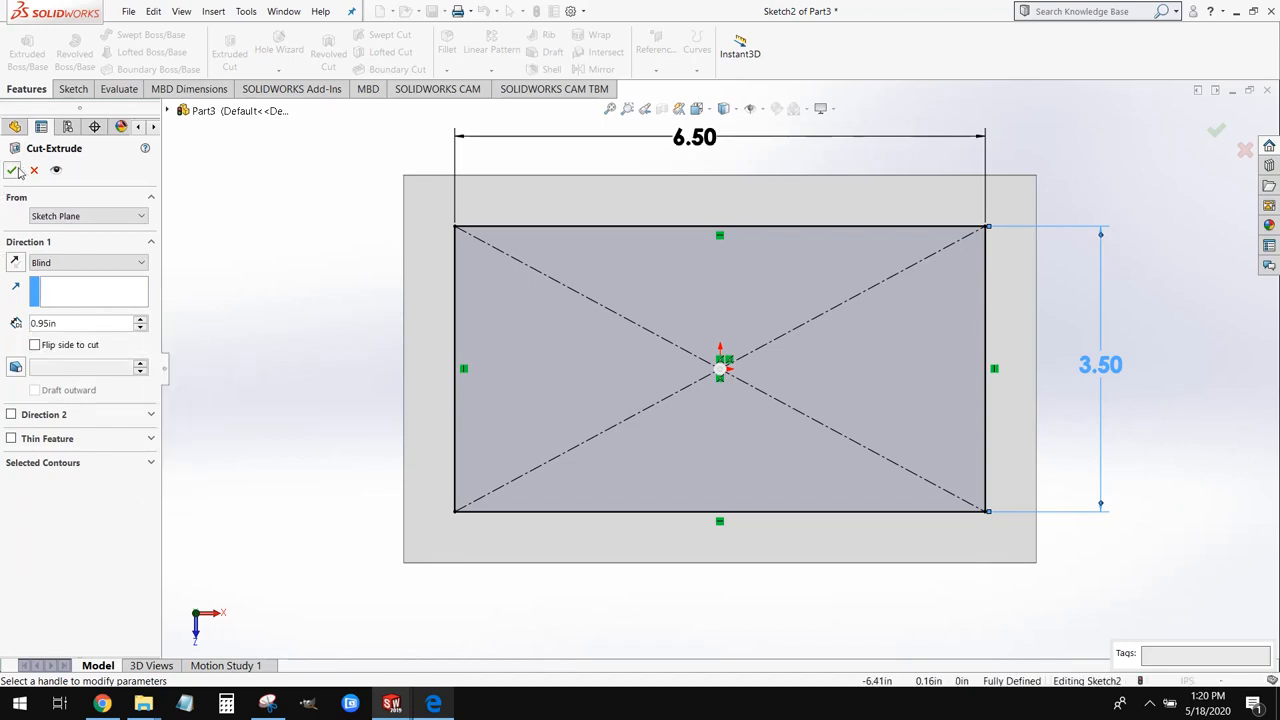
{"action": "left_click", "coordinate": [19, 172]}
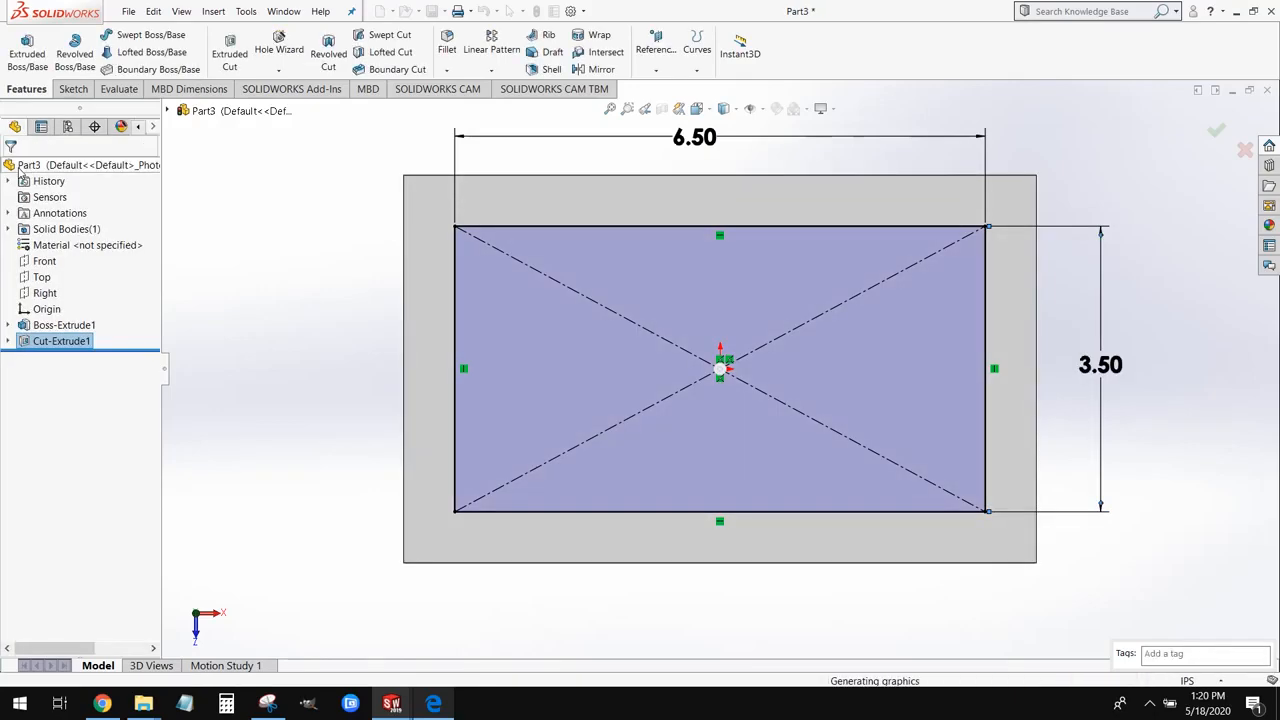
Step: Fillet the four vertical inner corner edges of the pocket with a symmetric 0.13 in radius
{"action": "middle_click_drag", "start_coordinate": [549, 334], "coordinate": [542, 294]}
{"action": "middle_click_drag", "start_coordinate": [521, 219], "coordinate": [621, 248]}
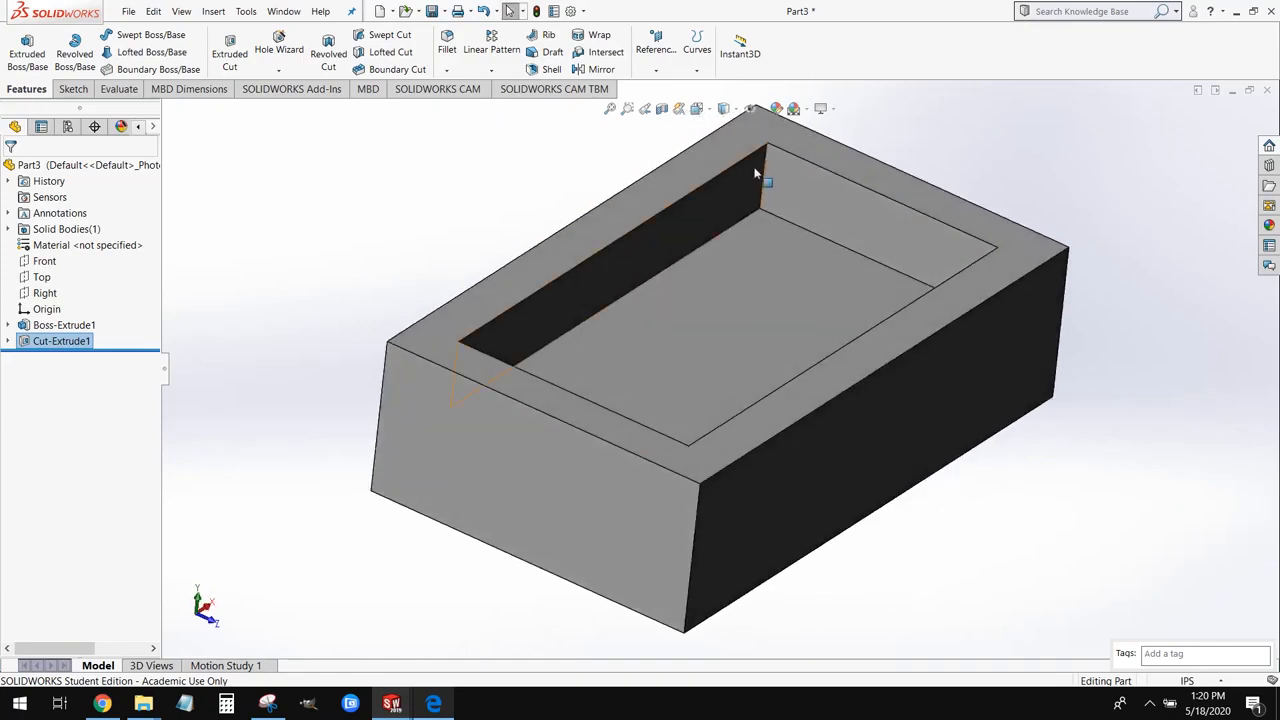
{"action": "scroll", "coordinate": [757, 171], "scroll_direction": "down", "scroll_amount": 5}
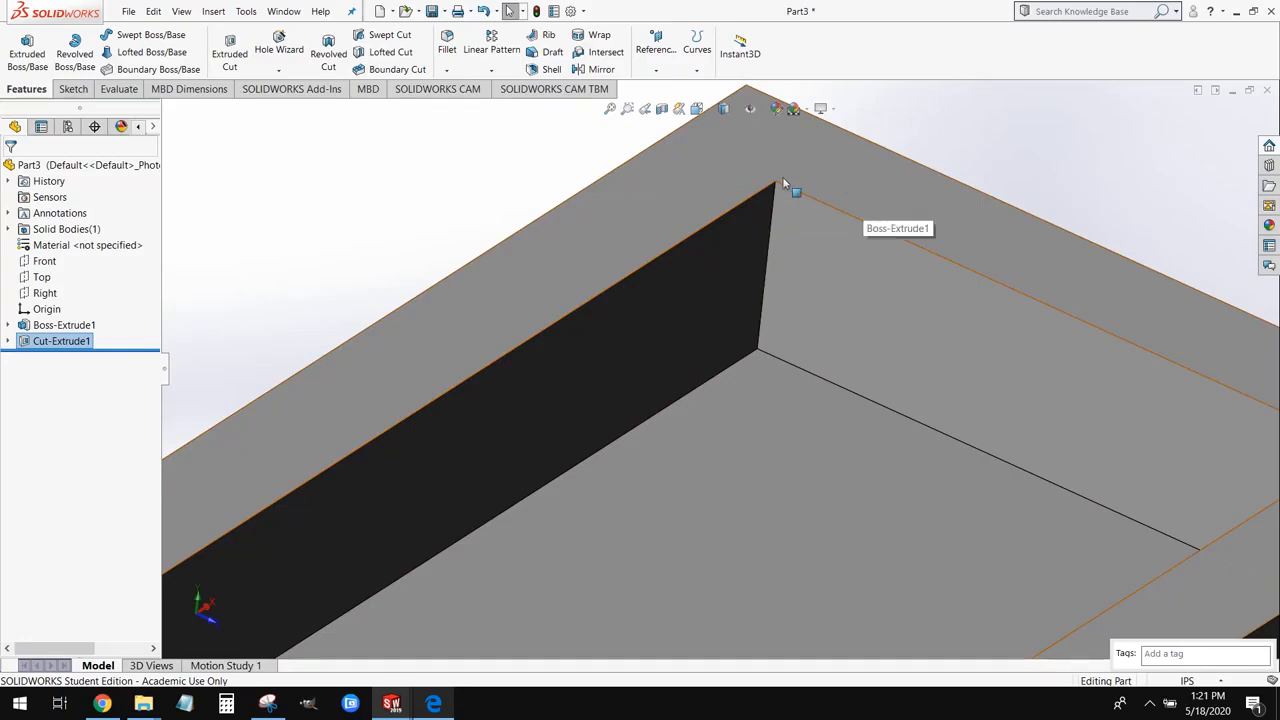
{"action": "scroll", "coordinate": [729, 380], "scroll_direction": "up", "scroll_amount": 6}
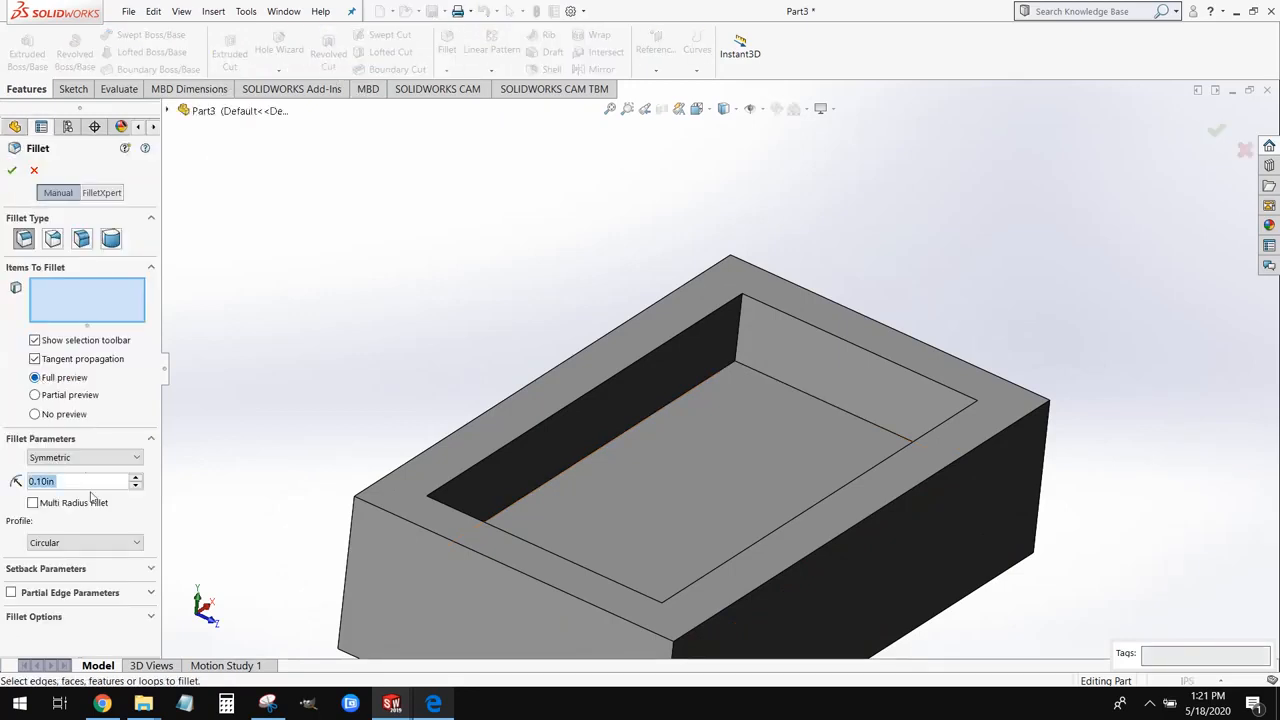
{"action": "type", "text": "0.13"}
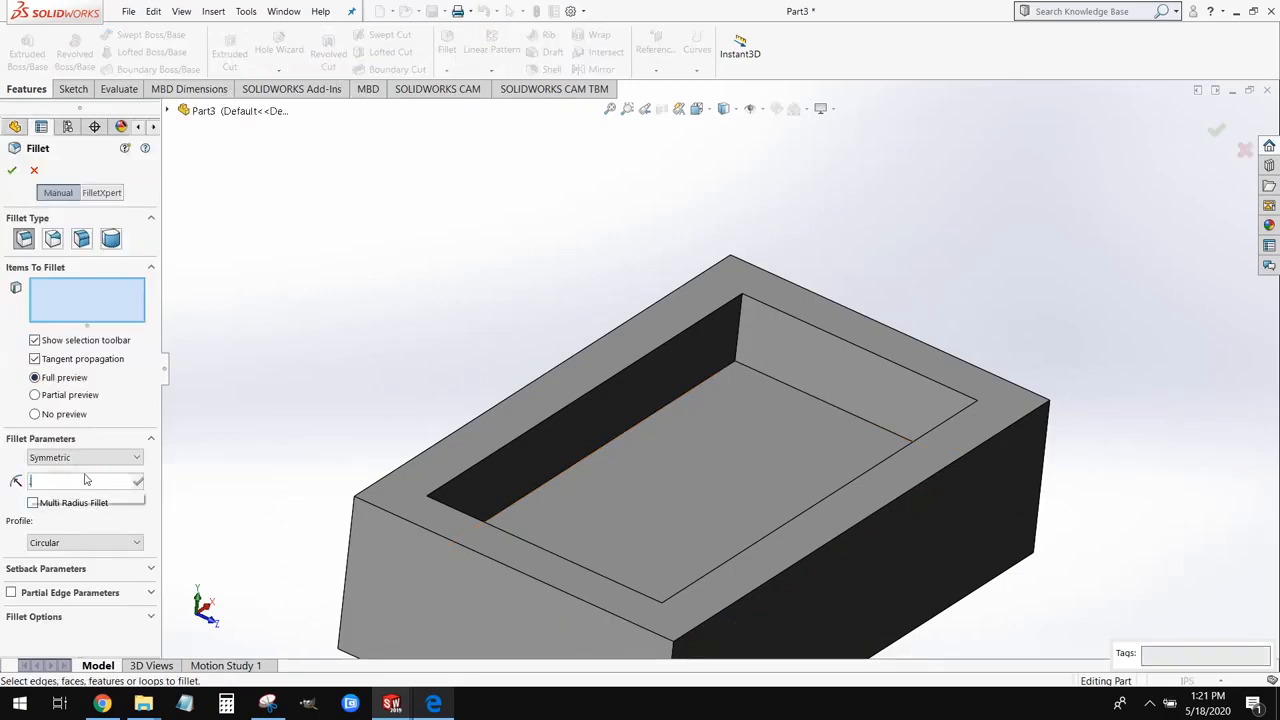
{"action": "key", "text": "Return"}
{"action": "left_click", "coordinate": [739, 330]}
{"action": "middle_click_drag", "start_coordinate": [739, 330], "coordinate": [910, 199]}
{"action": "left_click", "coordinate": [909, 205]}
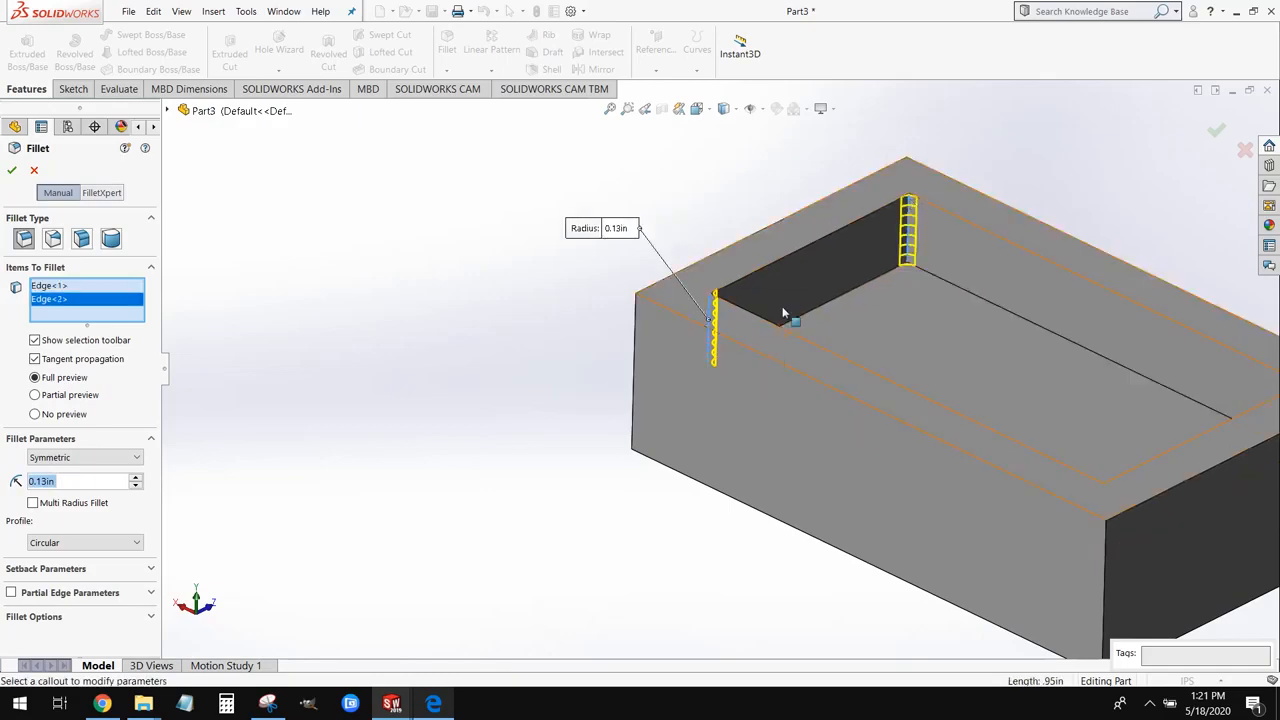
{"action": "middle_click_drag", "start_coordinate": [783, 312], "coordinate": [920, 386]}
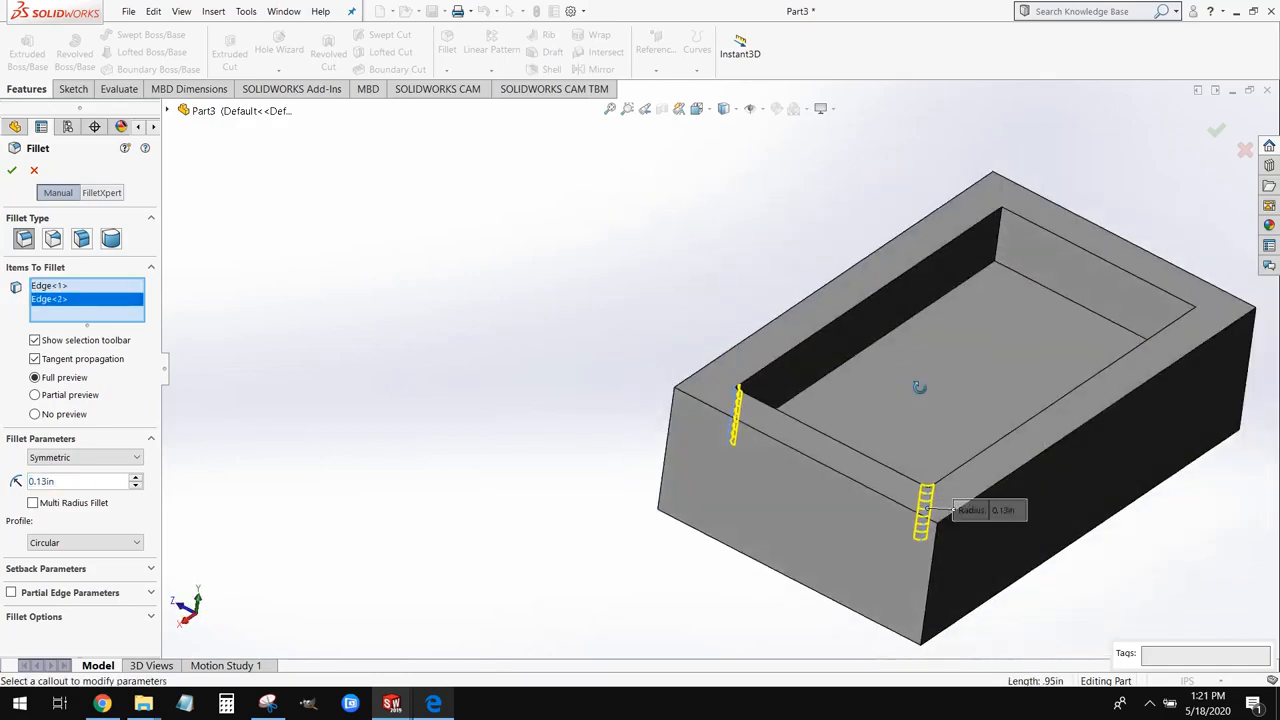
{"action": "left_click", "coordinate": [998, 232]}
{"action": "middle_click_drag", "start_coordinate": [951, 323], "coordinate": [998, 241]}
{"action": "left_click", "coordinate": [992, 238]}
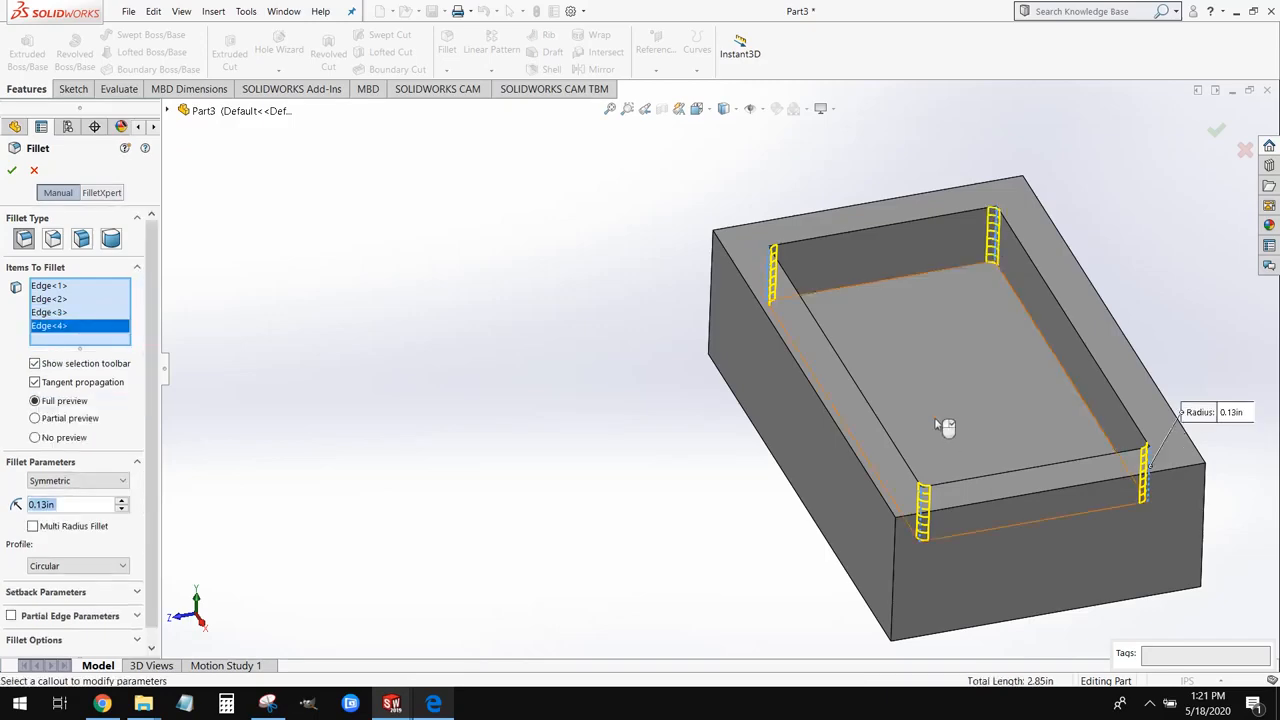
{"action": "middle_click_drag", "start_coordinate": [937, 423], "coordinate": [514, 374]}
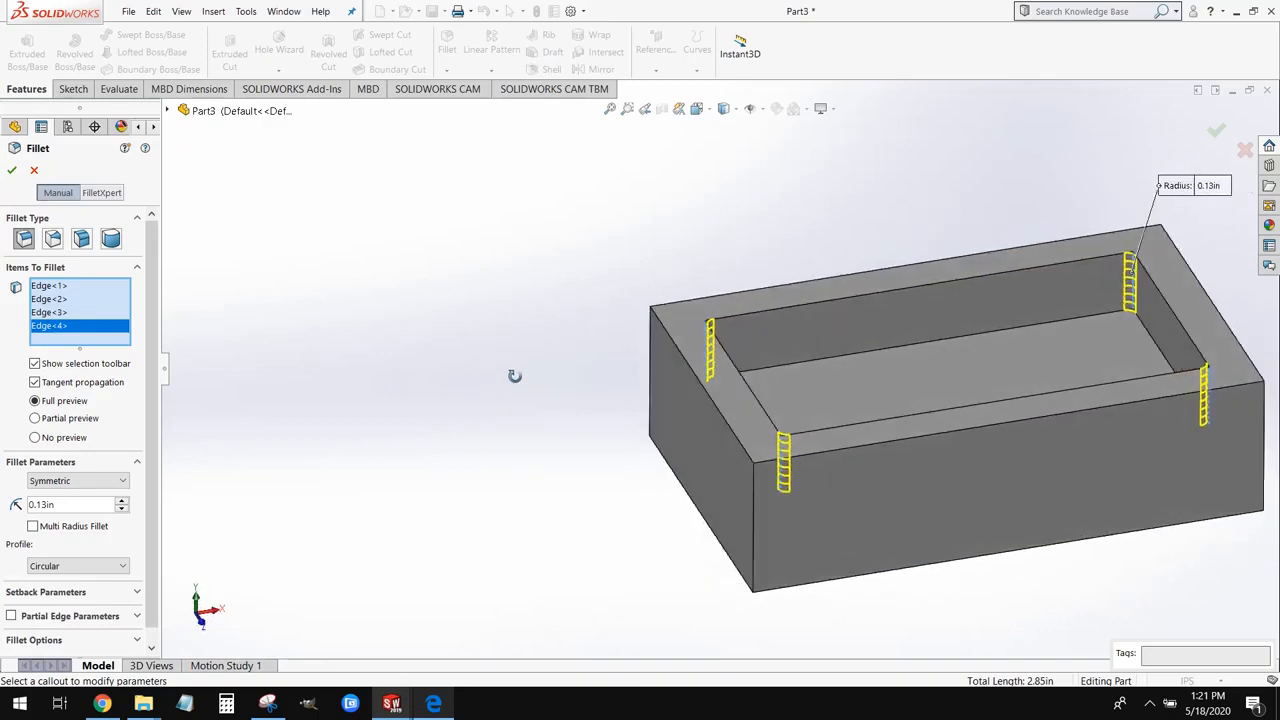
{"action": "left_click", "coordinate": [11, 170]}
{"action": "scroll", "coordinate": [853, 348], "scroll_direction": "up", "scroll_amount": 2}
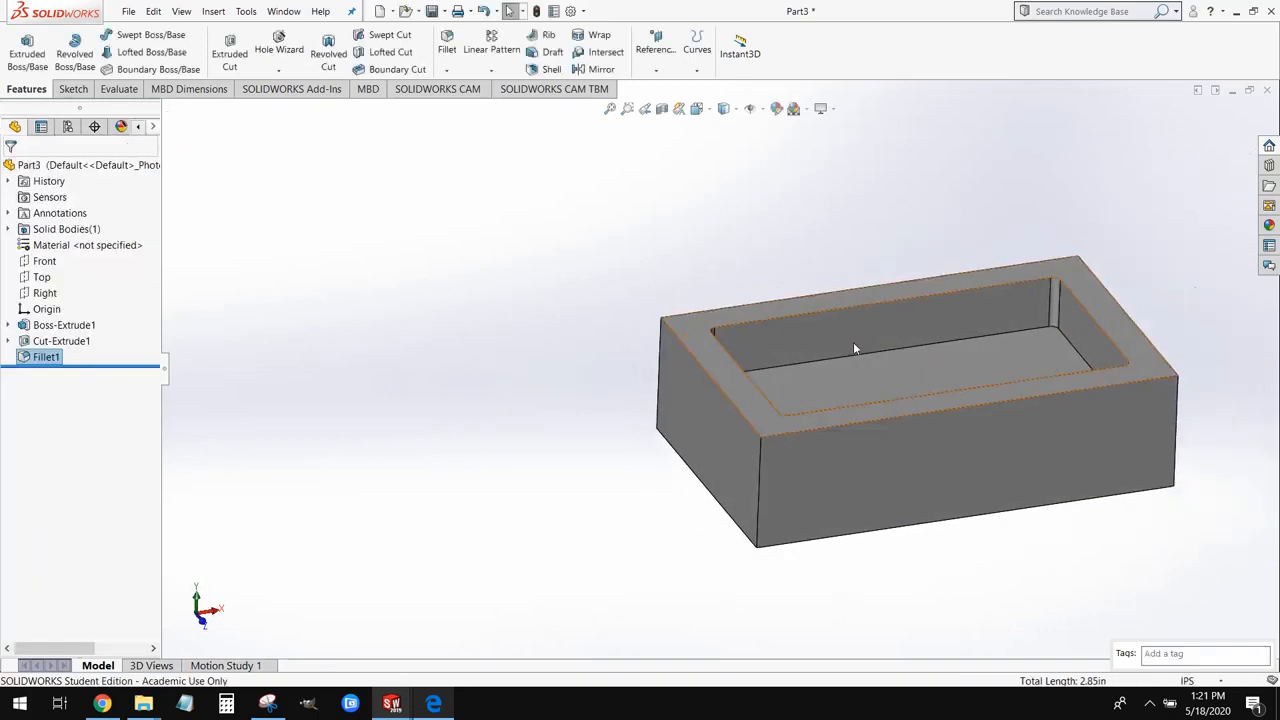
{"action": "scroll", "coordinate": [853, 348], "scroll_direction": "up", "scroll_amount": 2}
{"action": "scroll", "coordinate": [957, 274], "scroll_direction": "down", "scroll_amount": 3}
{"action": "scroll", "coordinate": [859, 484], "scroll_direction": "up", "scroll_amount": 1}
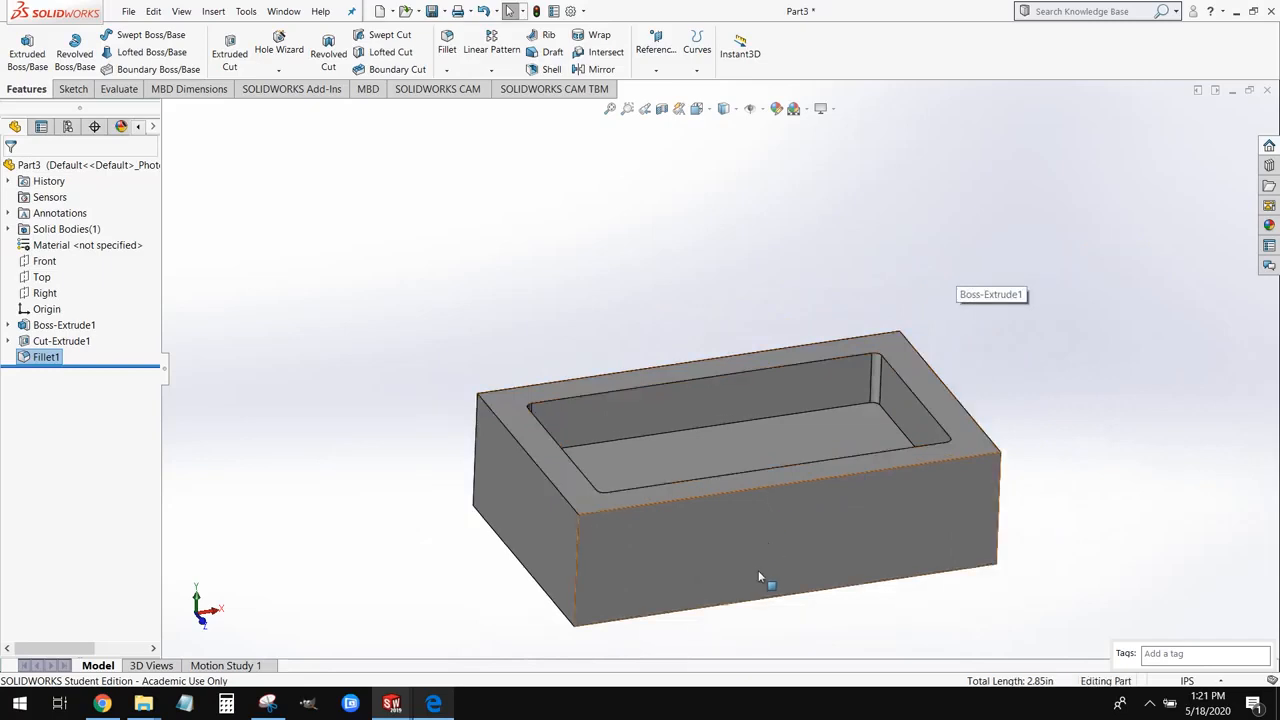
{"action": "middle_click_drag", "start_coordinate": [758, 573], "coordinate": [755, 588]}
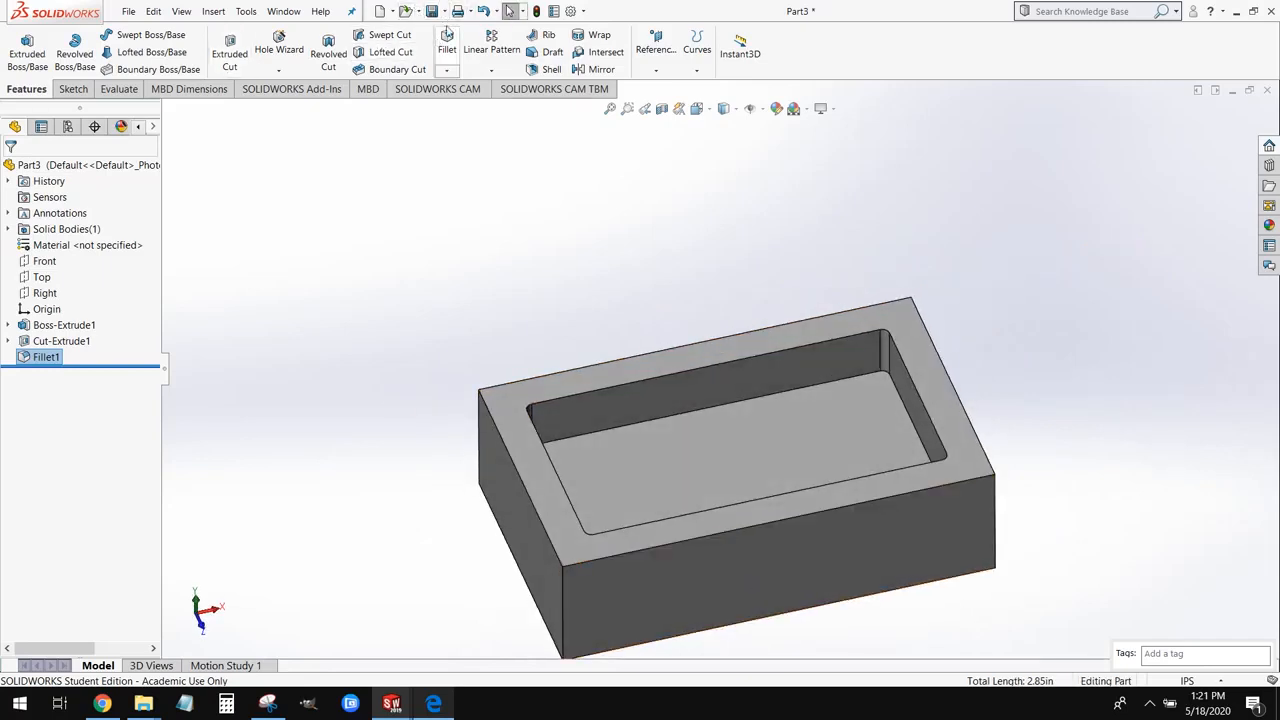
{"action": "scroll", "coordinate": [600, 360], "scroll_direction": "up", "scroll_amount": 1}
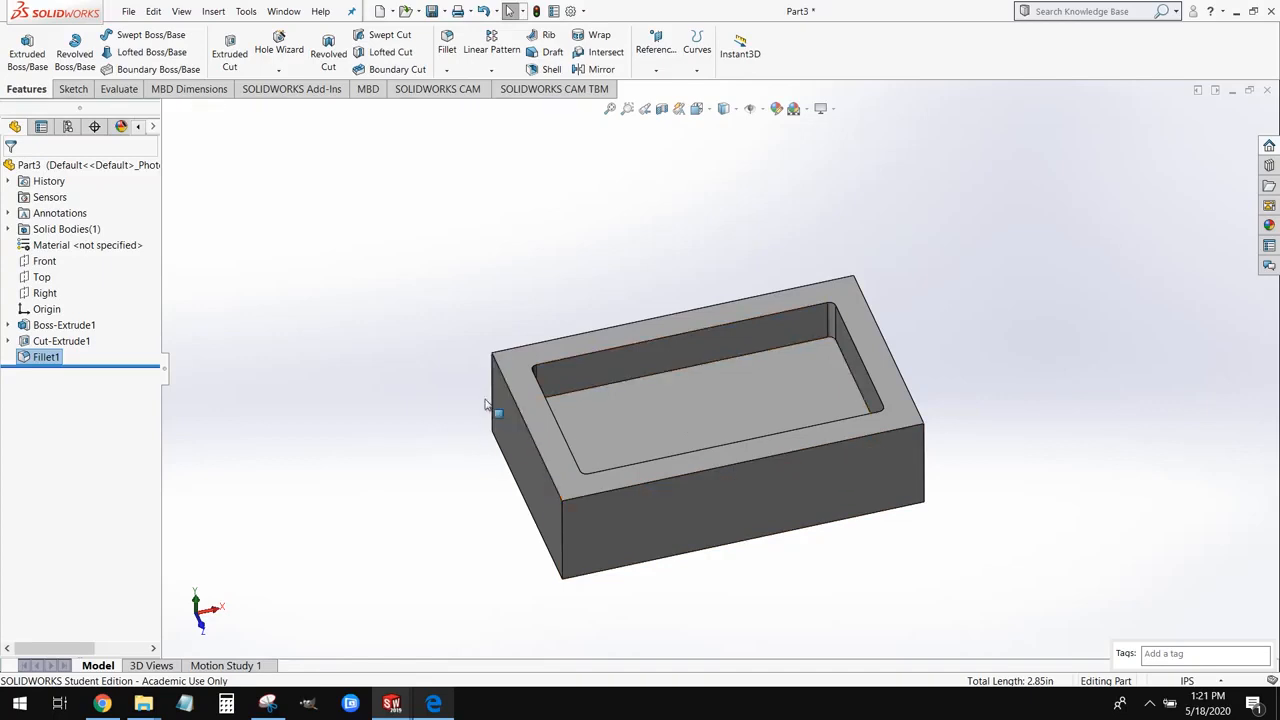
Step: Define the CAM machine for the part as Mill - Inch
{"action": "left_click", "coordinate": [436, 90]}
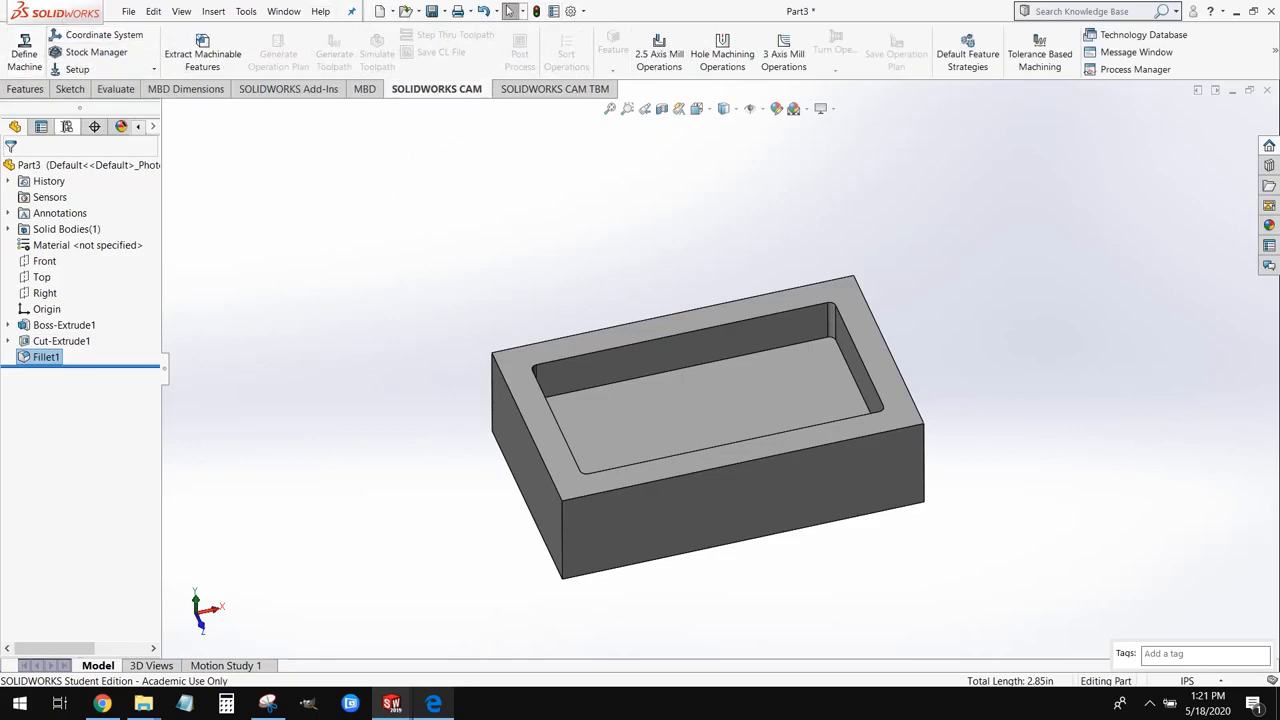
{"action": "left_click", "coordinate": [16, 62]}
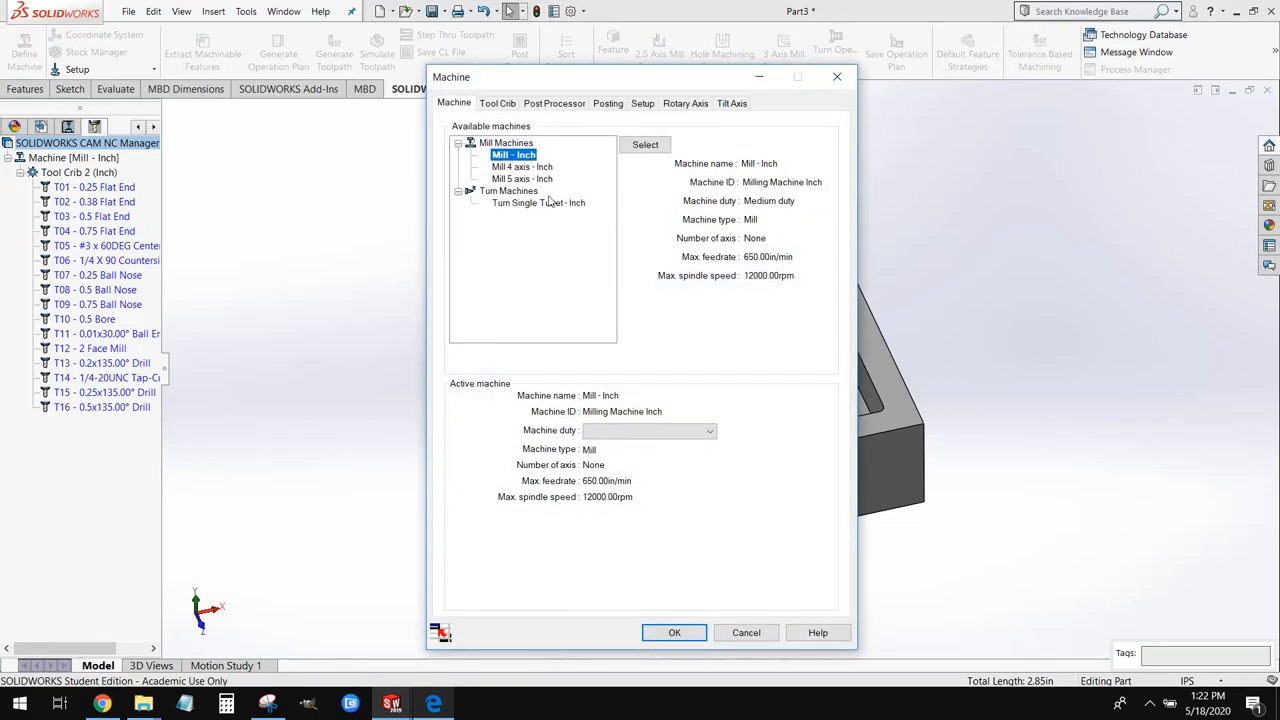
{"action": "left_click", "coordinate": [674, 632]}
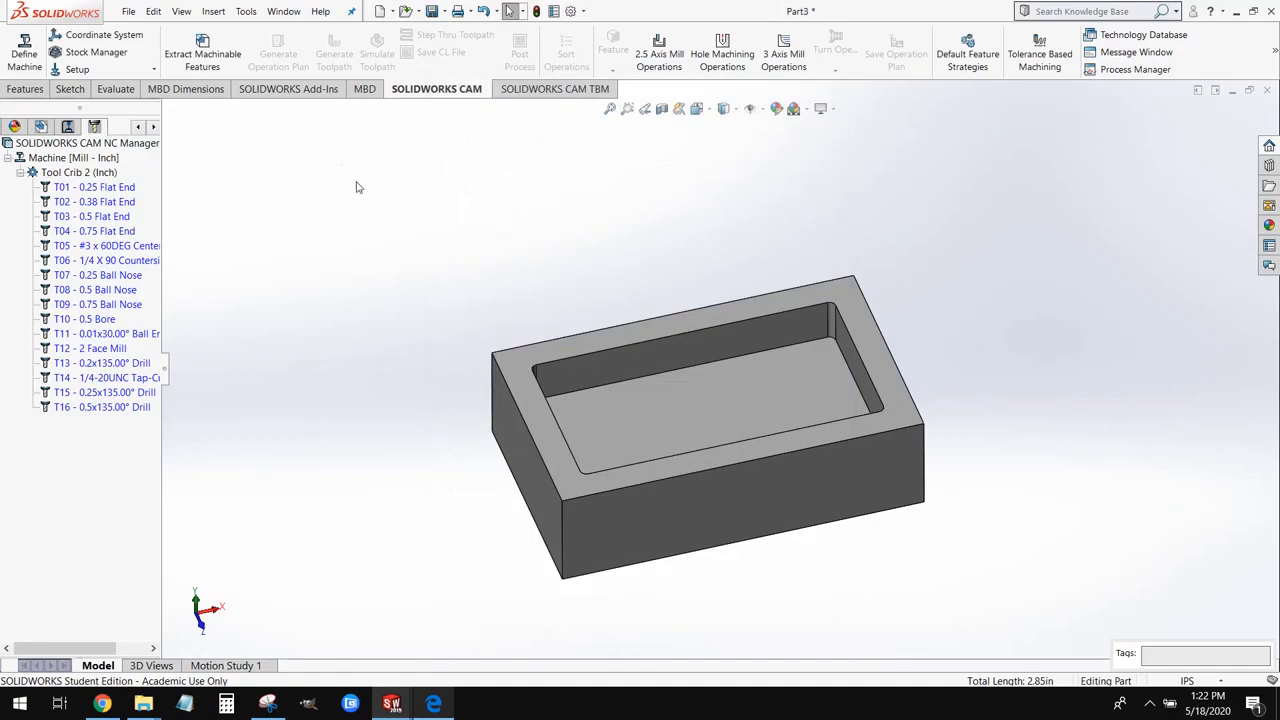
Step: Start a user-defined fixture coordinate system with its origin at the part bounding box vertex on the front-right corner of the top face
{"action": "left_click", "coordinate": [98, 36]}
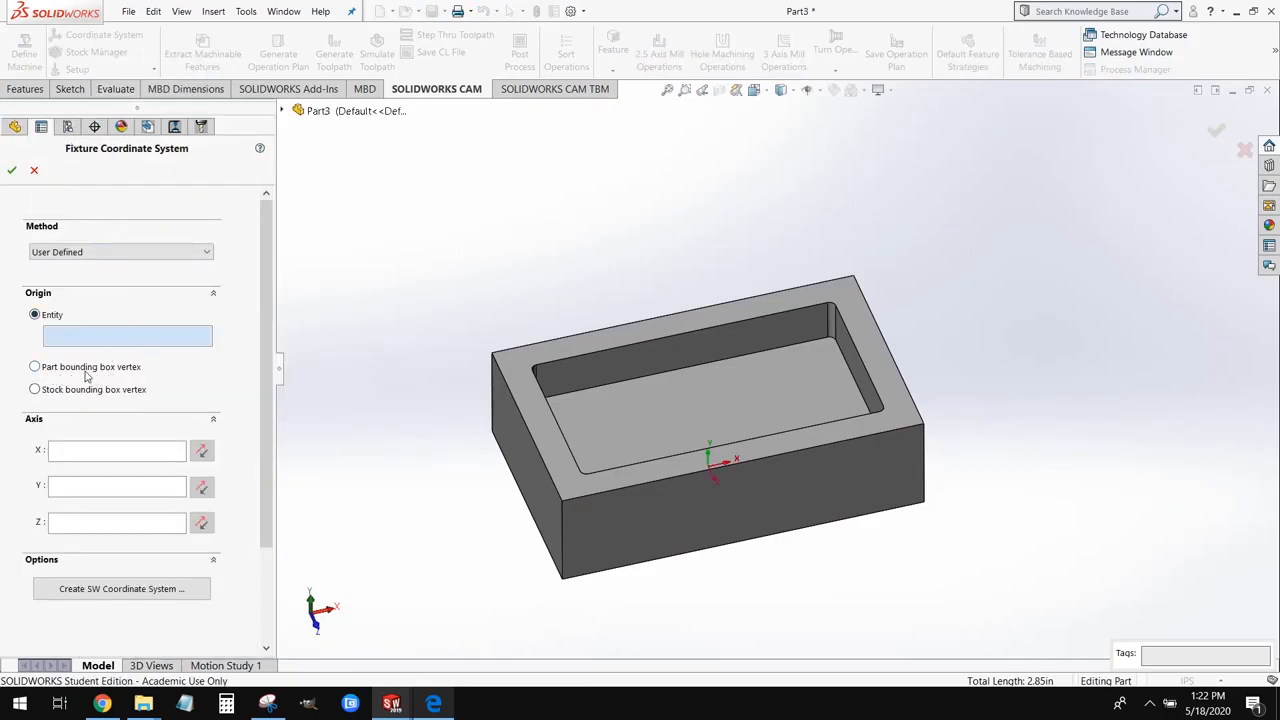
{"action": "left_click", "coordinate": [35, 367]}
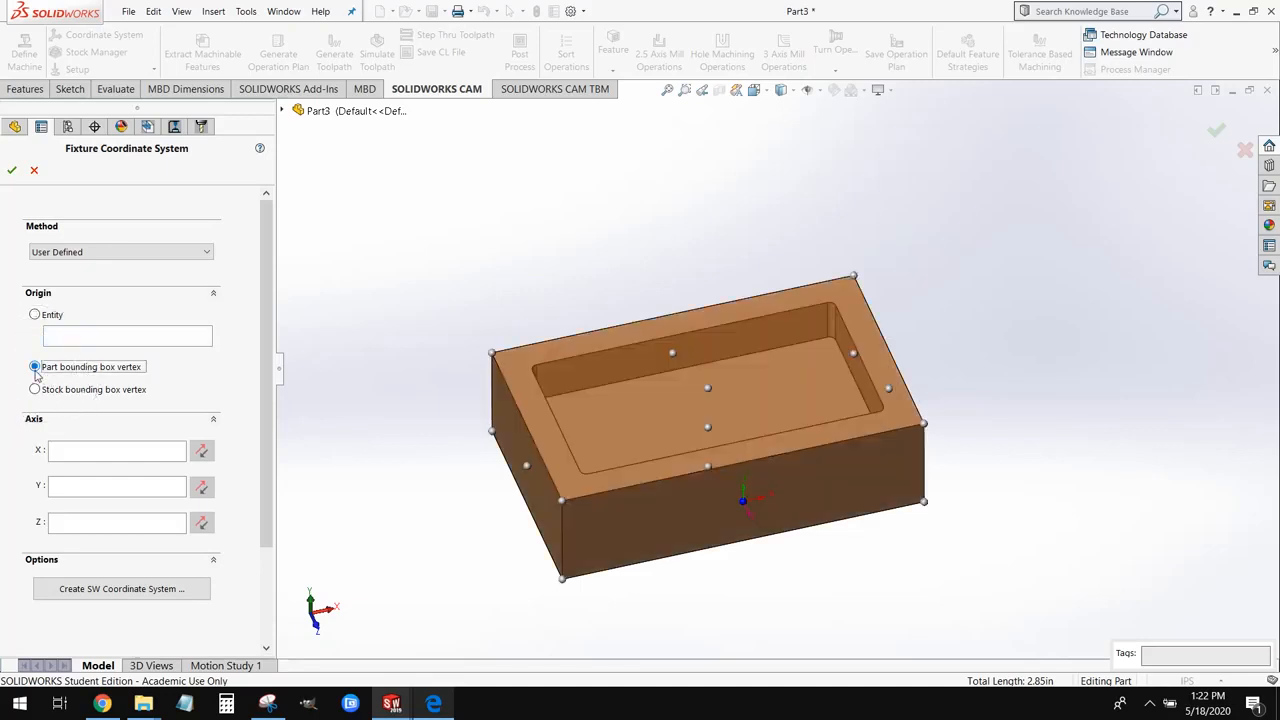
{"action": "left_click", "coordinate": [923, 424]}
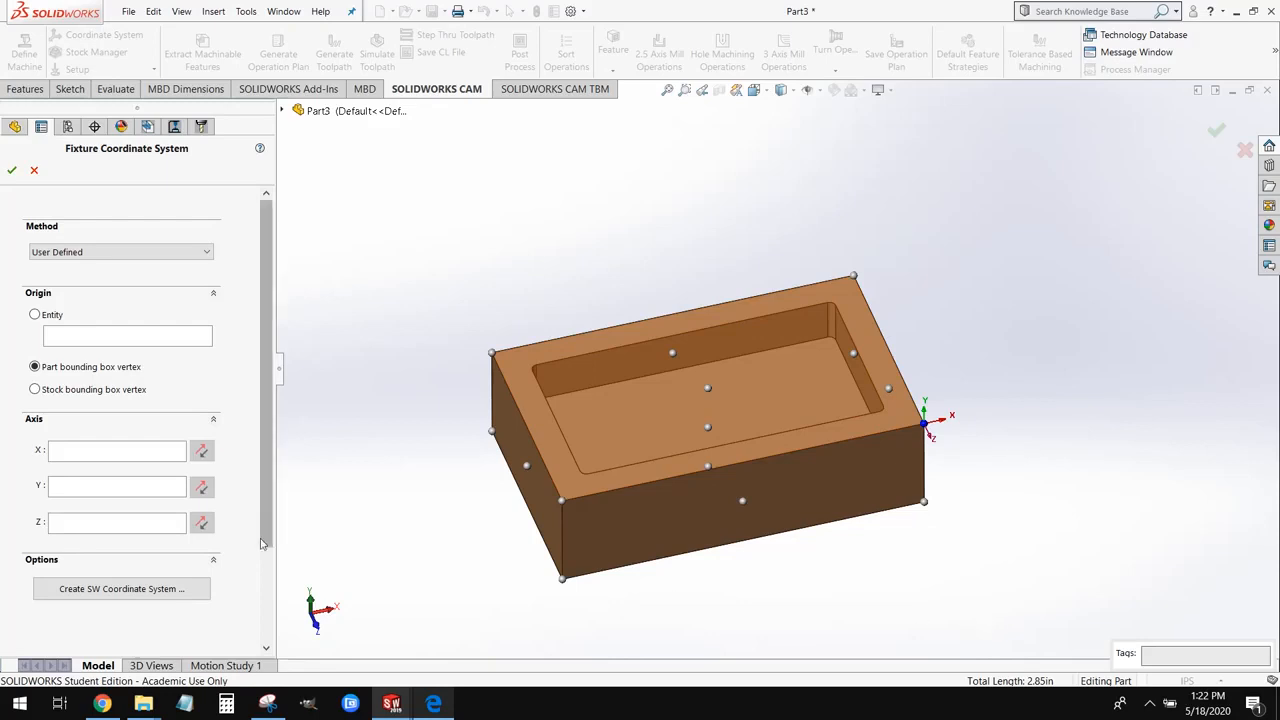
Step: Align the fixture coordinate system's X axis with the front long edge of the block's top face
{"action": "left_click", "coordinate": [122, 452]}
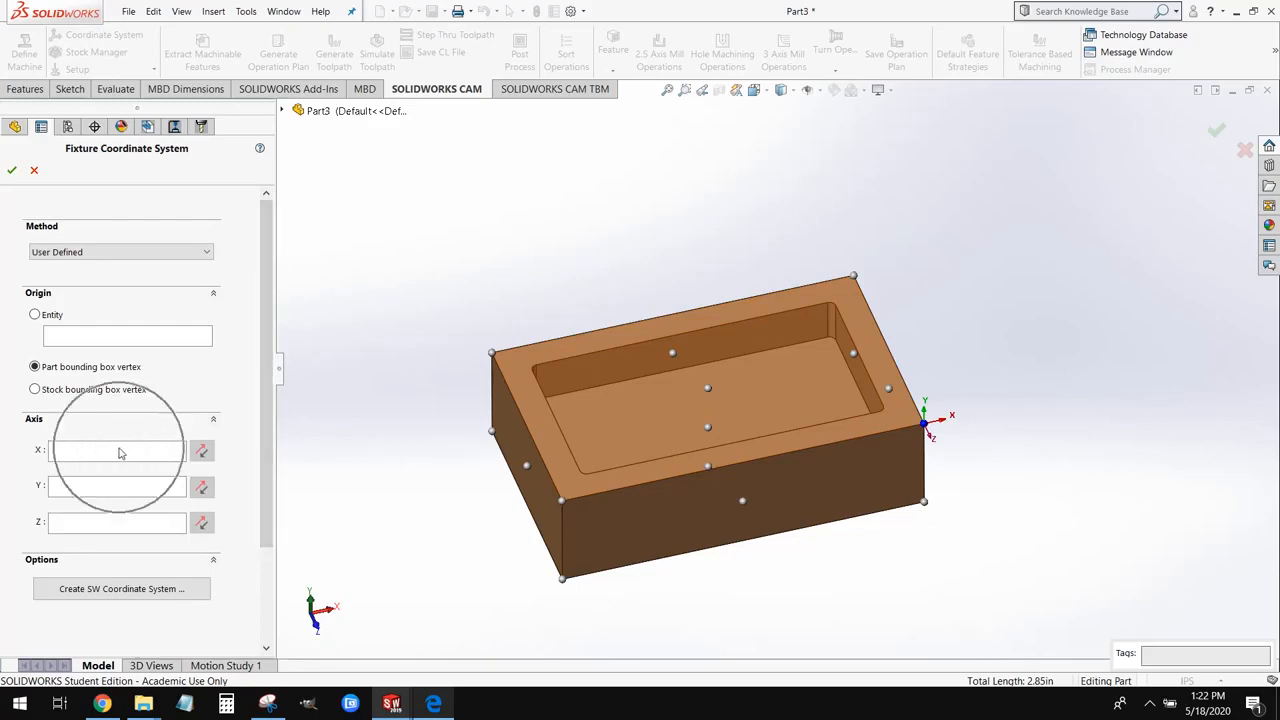
{"action": "left_click", "coordinate": [119, 453]}
{"action": "left_click", "coordinate": [119, 453]}
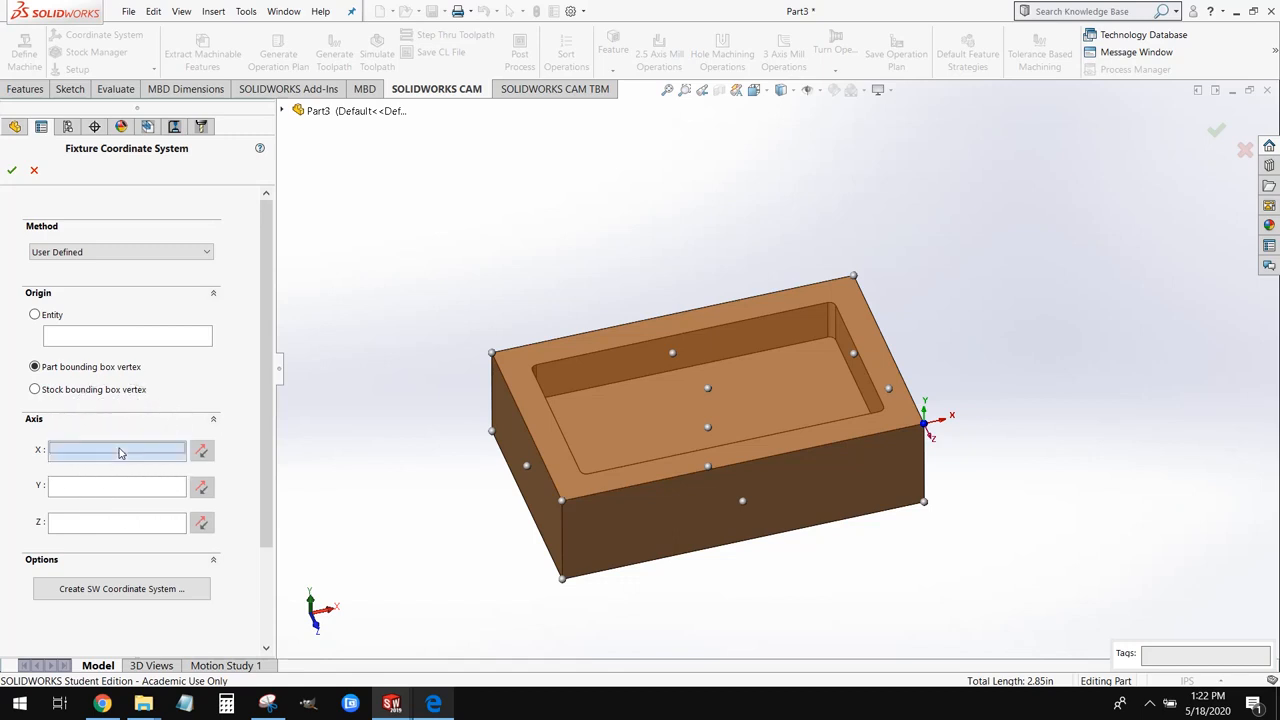
{"action": "key", "text": "ctrl"}
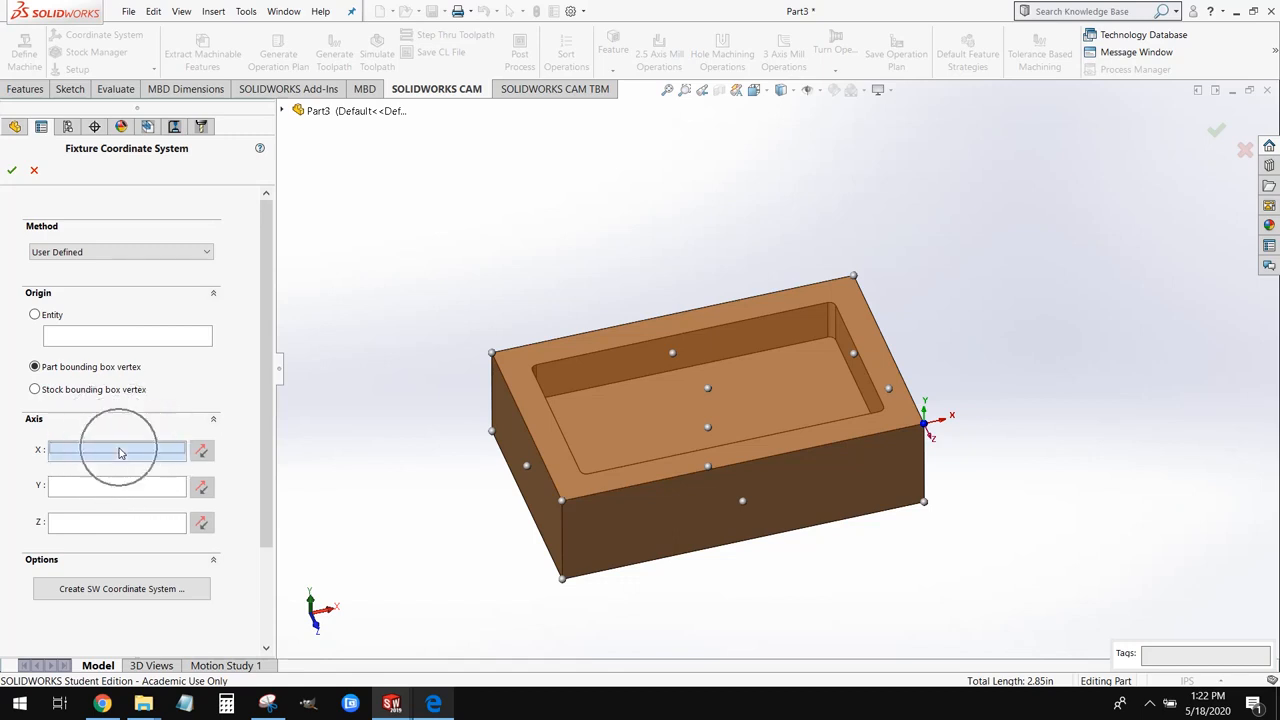
{"action": "key", "text": "ctrl"}
{"action": "key", "text": "ctrl"}
{"action": "left_click", "coordinate": [800, 450]}
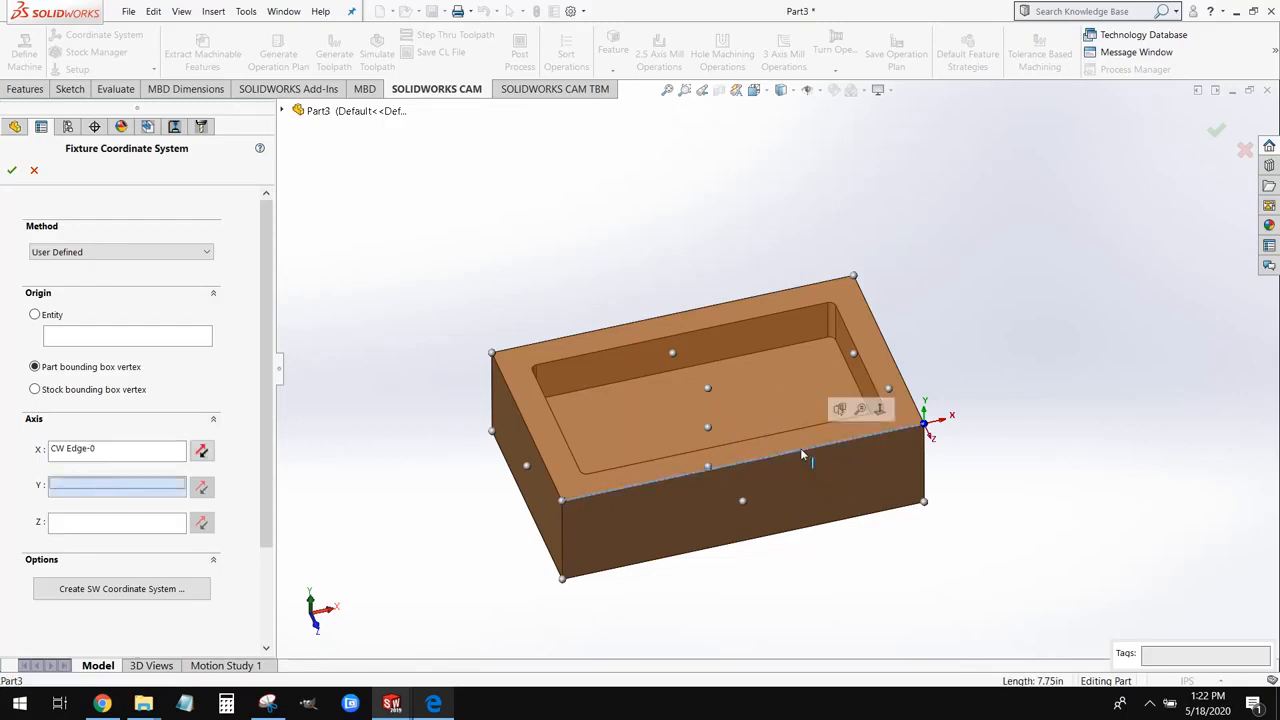
Step: Align the Y axis with the right short edge of the top face and accept the fixture coordinate system
{"action": "left_click", "coordinate": [135, 486]}
{"action": "key", "text": "ctrl"}
{"action": "key", "text": "ctrl"}
{"action": "key", "text": "ctrl"}
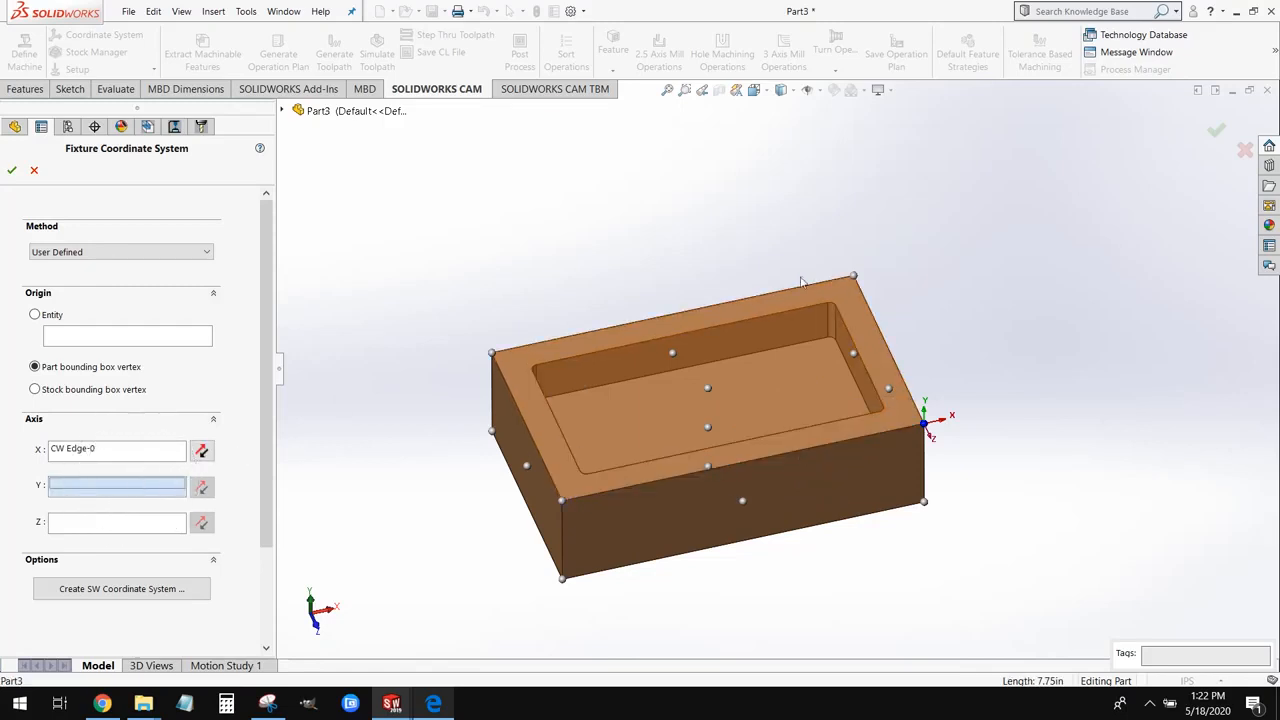
{"action": "left_click", "coordinate": [906, 387]}
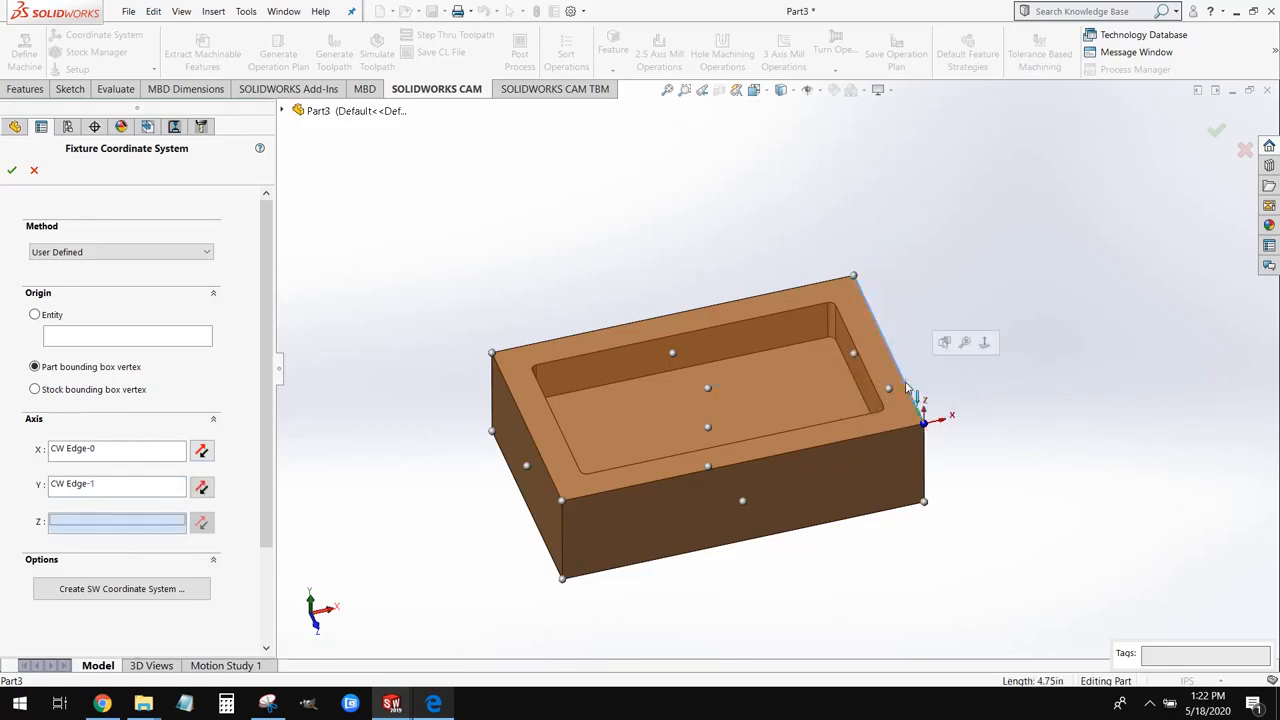
{"action": "scroll", "coordinate": [990, 425], "scroll_direction": "down", "scroll_amount": 3}
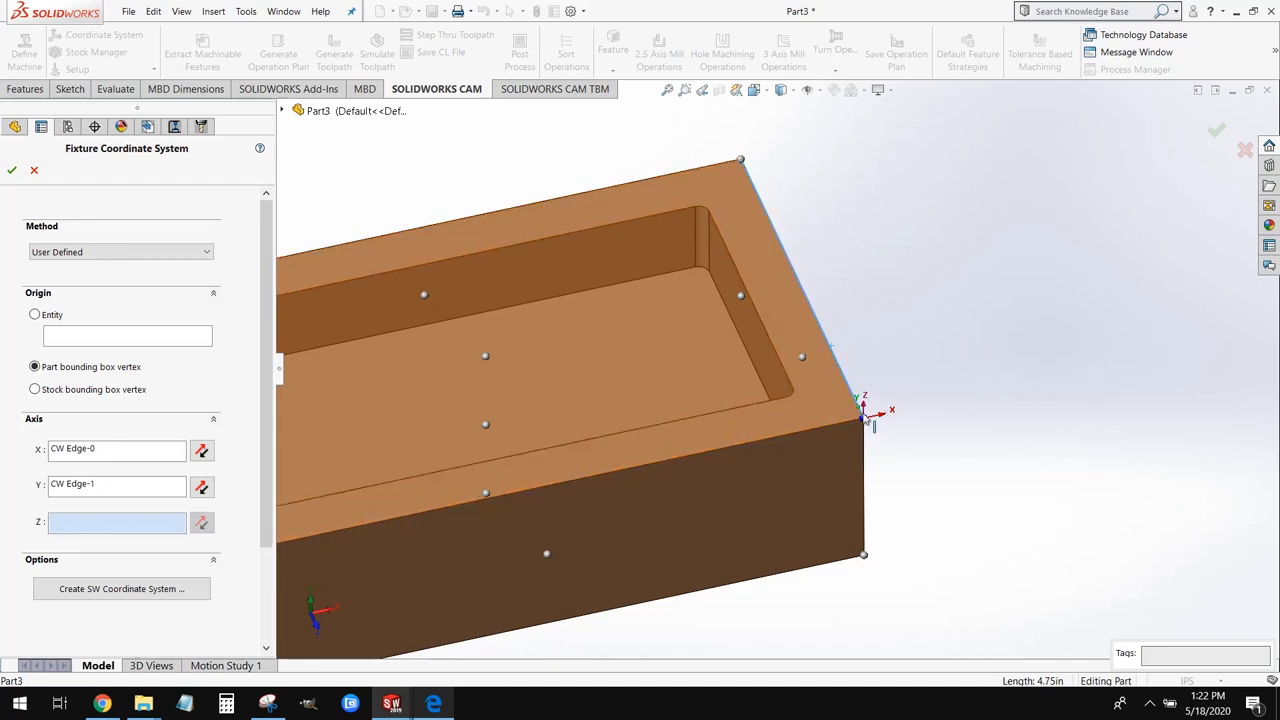
{"action": "middle_click_drag", "start_coordinate": [806, 449], "coordinate": [836, 263]}
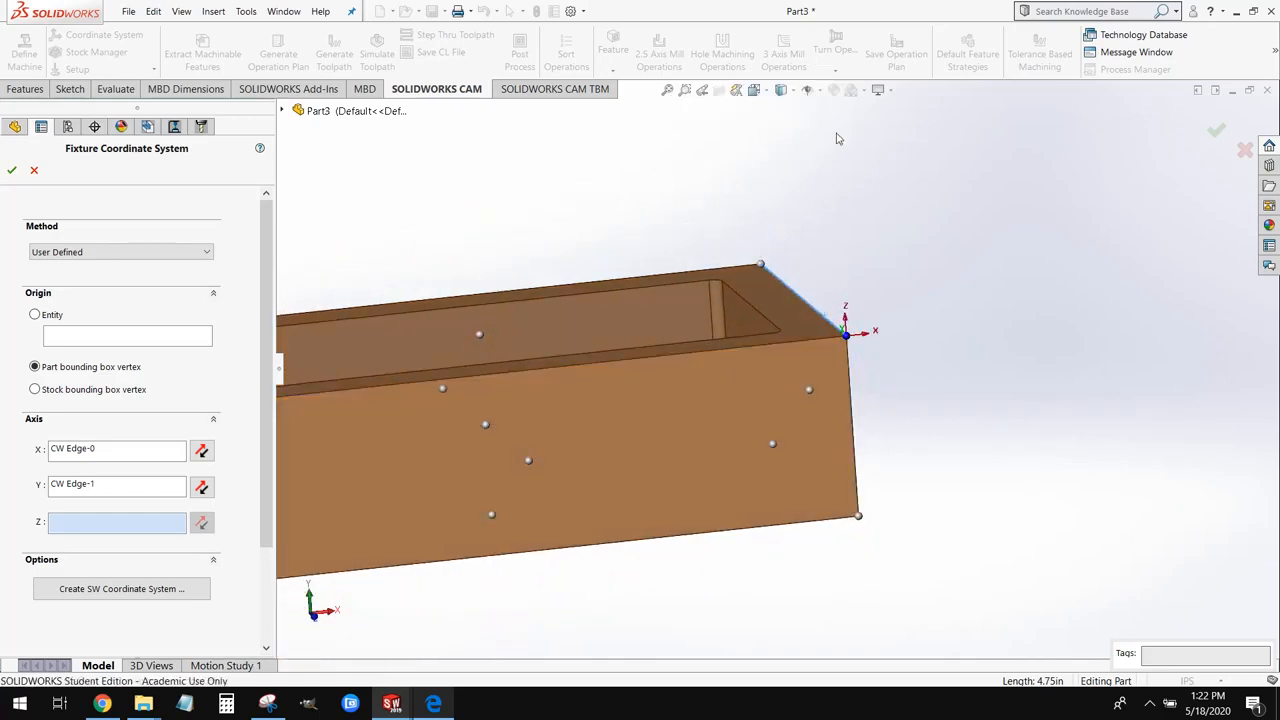
{"action": "scroll", "coordinate": [897, 470], "scroll_direction": "up", "scroll_amount": 2}
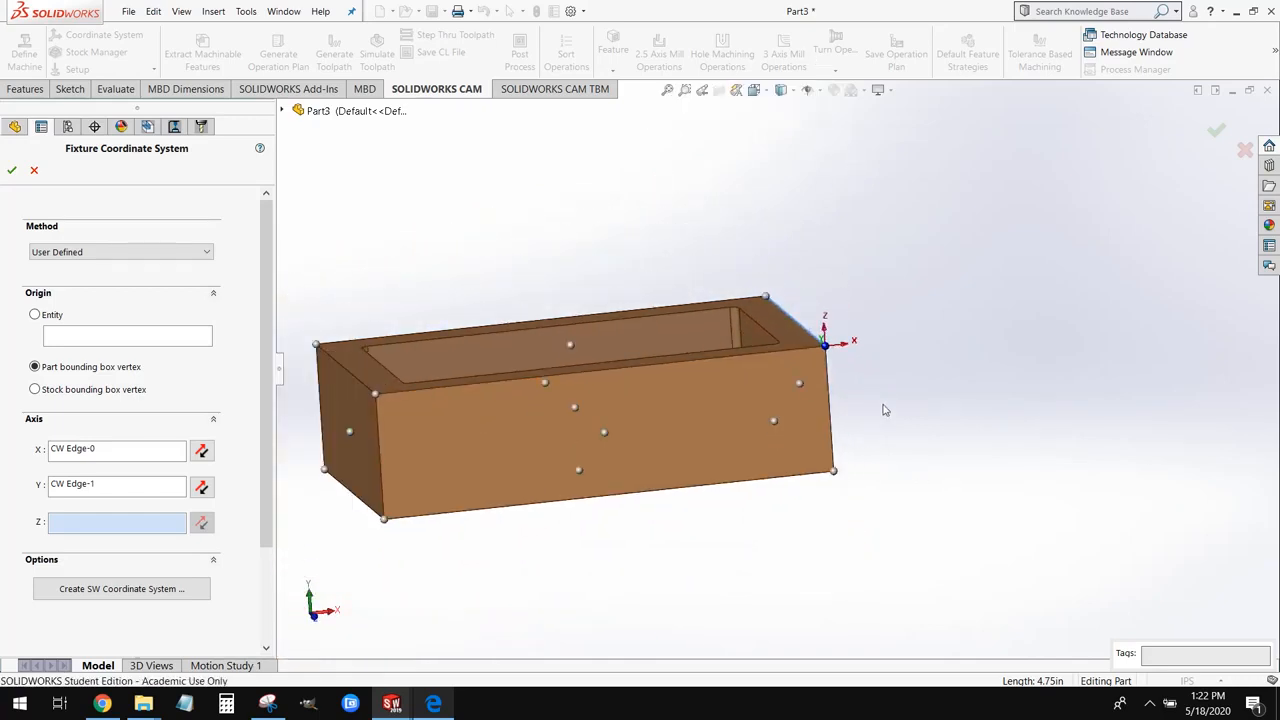
{"action": "middle_click_drag", "start_coordinate": [884, 405], "coordinate": [1063, 462]}
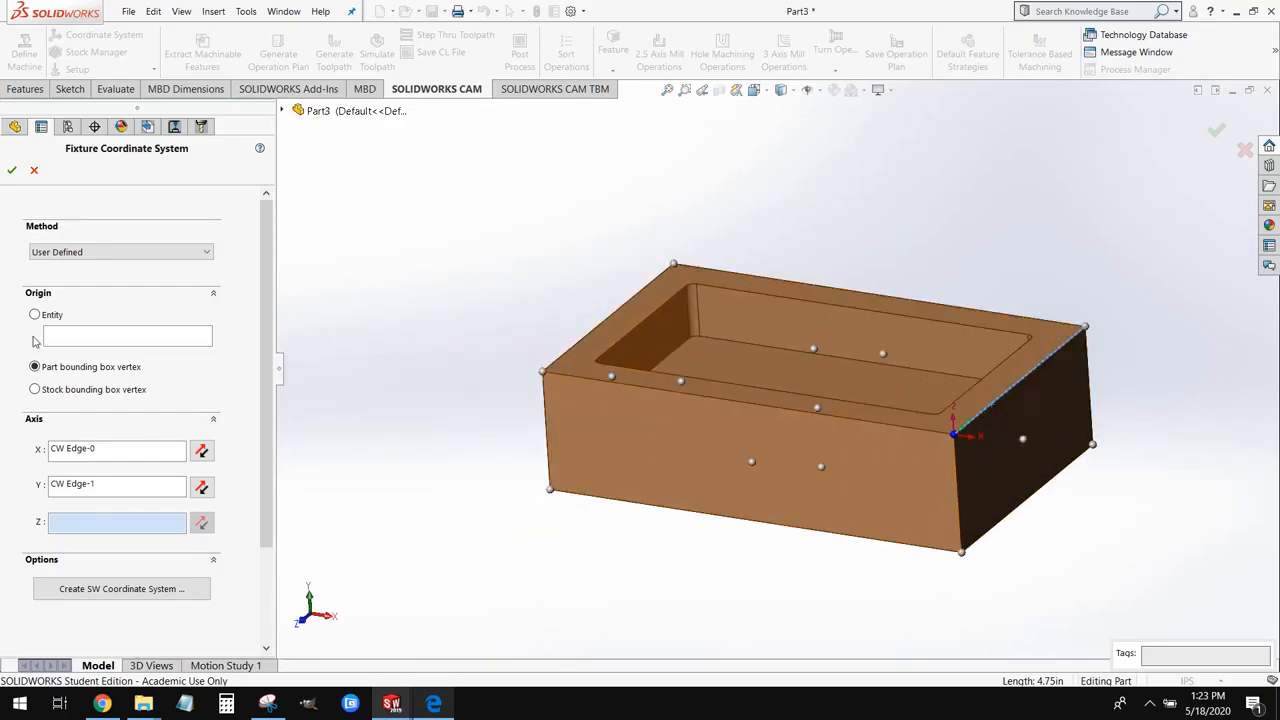
{"action": "left_click", "coordinate": [9, 169]}
Step: Base the bounding box stock on the FCS coordinate system in the Stock Manager
{"action": "middle_click_drag", "start_coordinate": [640, 410], "coordinate": [724, 423]}
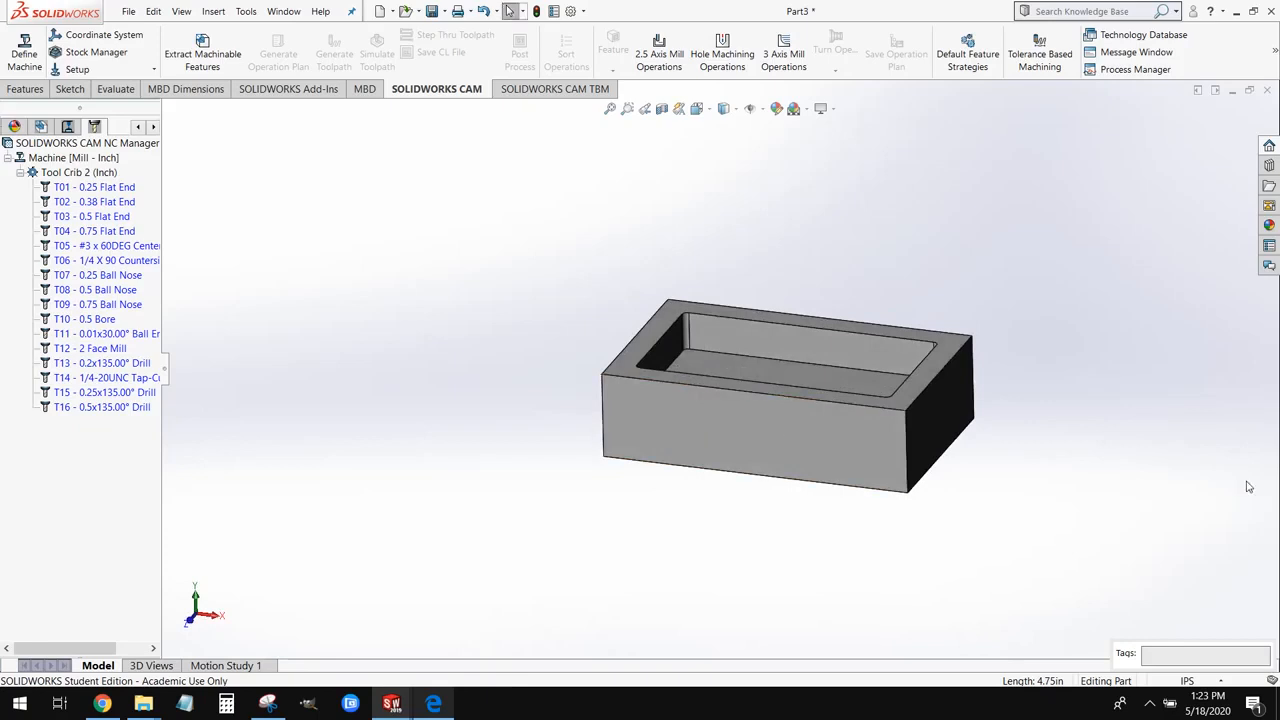
{"action": "left_click", "coordinate": [77, 57]}
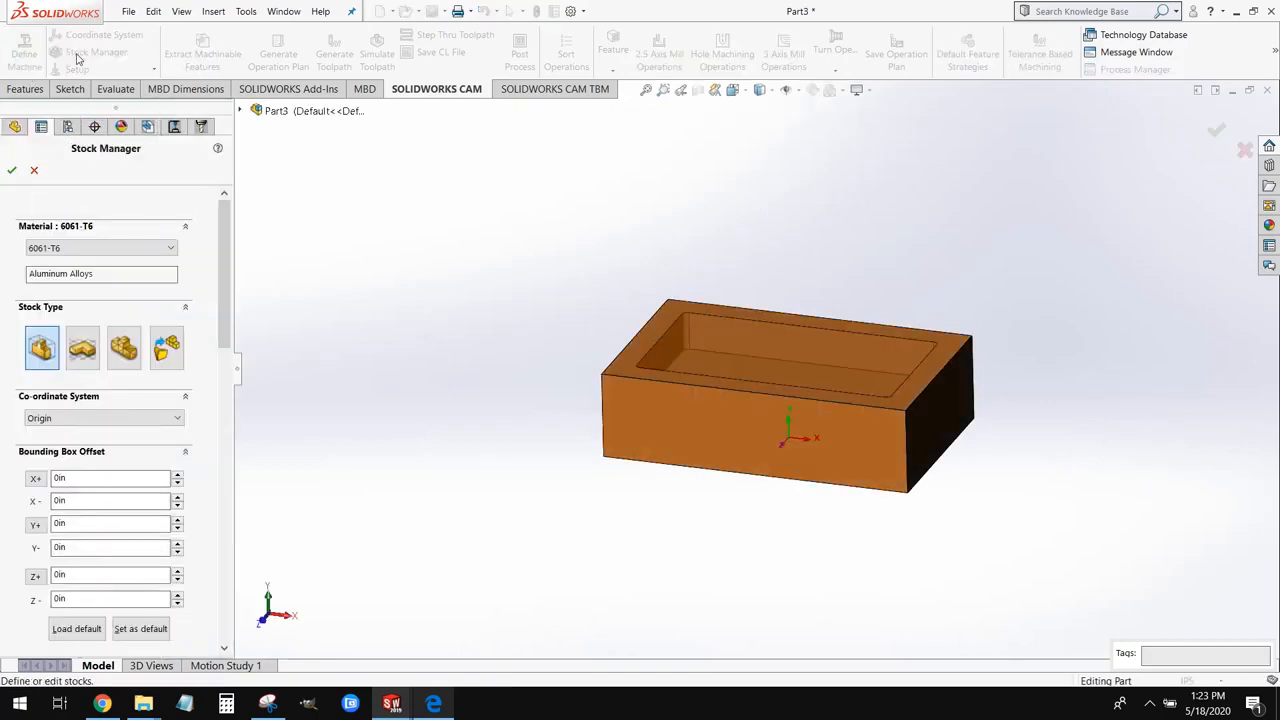
{"action": "scroll", "coordinate": [926, 408], "scroll_direction": "down", "scroll_amount": 2}
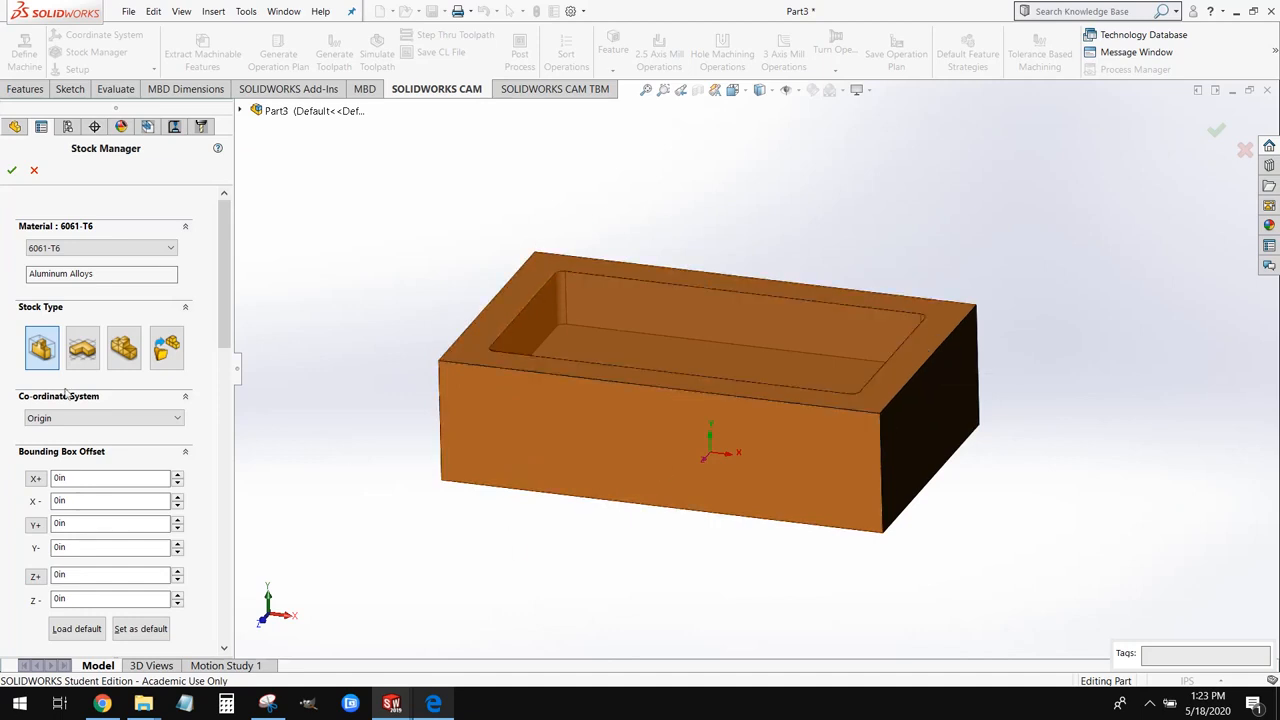
{"action": "scroll", "coordinate": [68, 392], "scroll_direction": "down", "scroll_amount": 5}
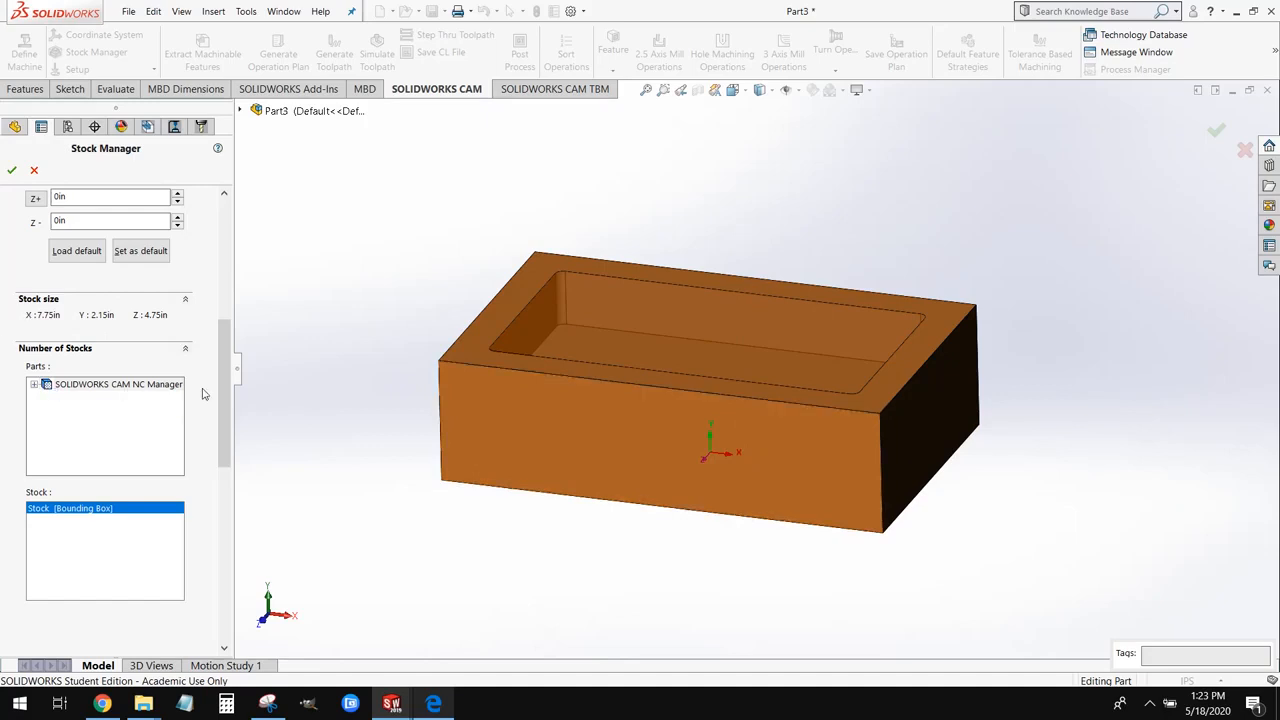
{"action": "scroll", "coordinate": [202, 393], "scroll_direction": "up", "scroll_amount": 3}
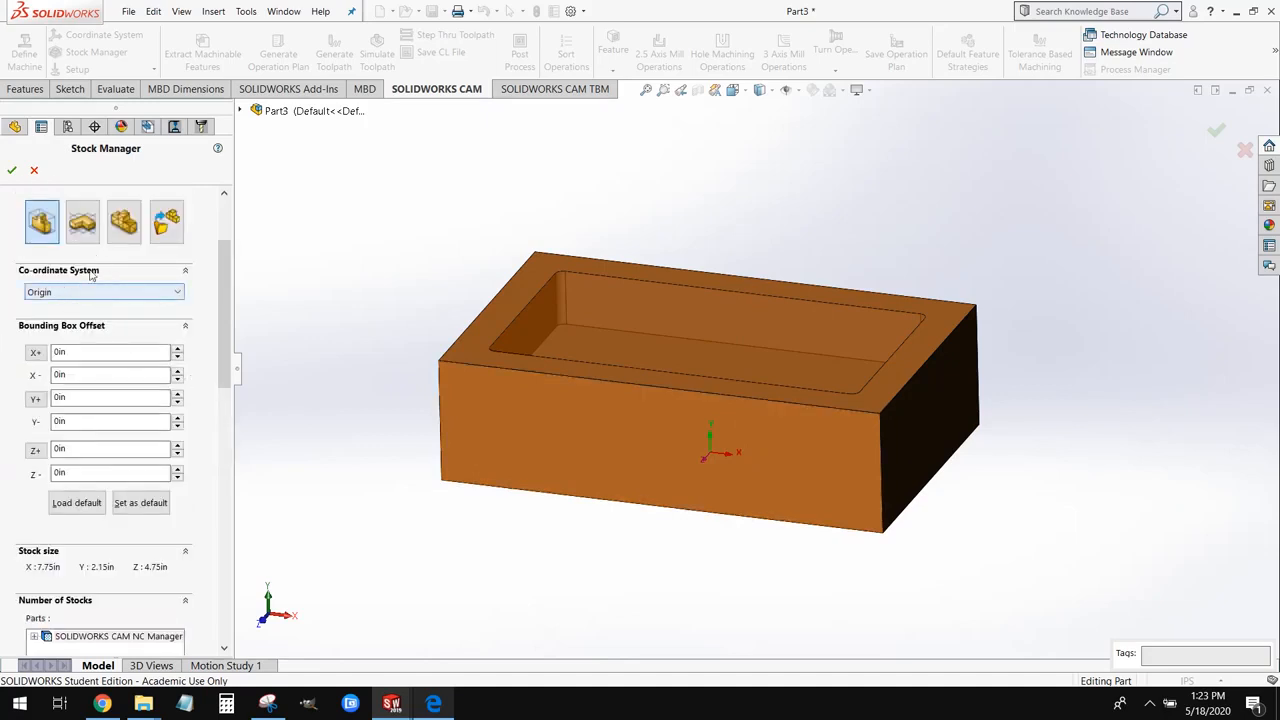
{"action": "left_click", "coordinate": [63, 294]}
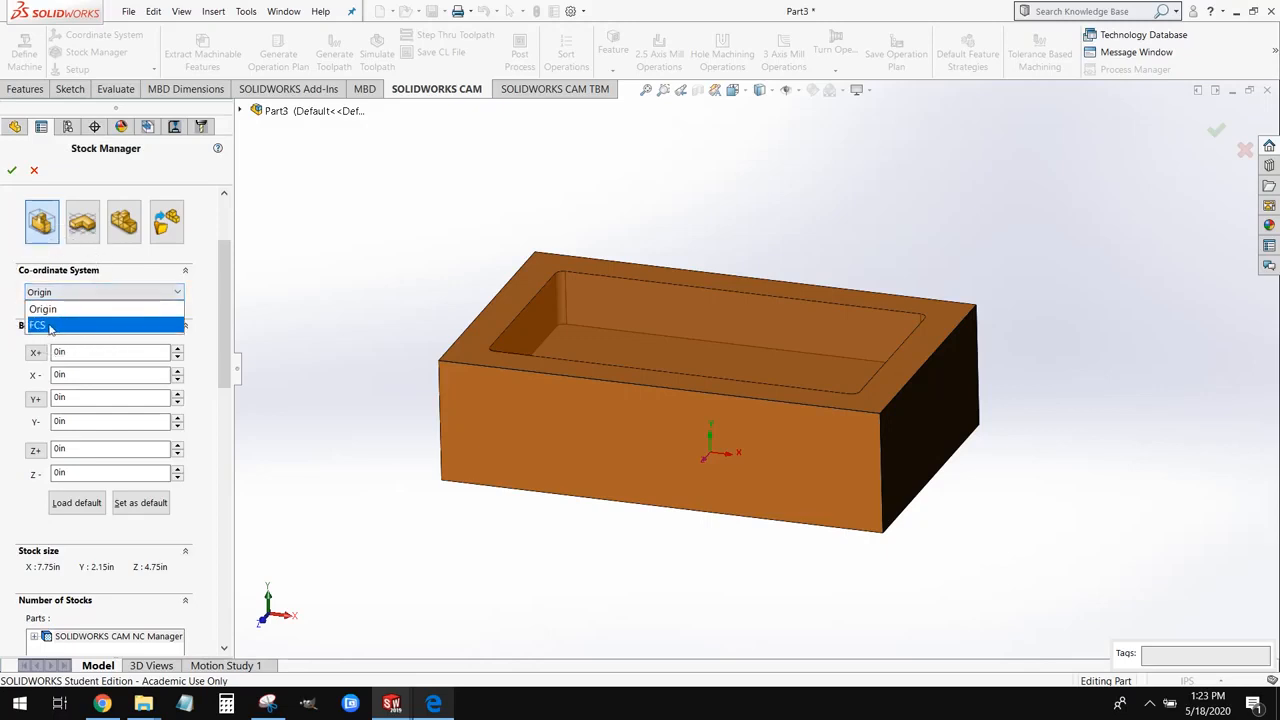
{"action": "left_click", "coordinate": [37, 327]}
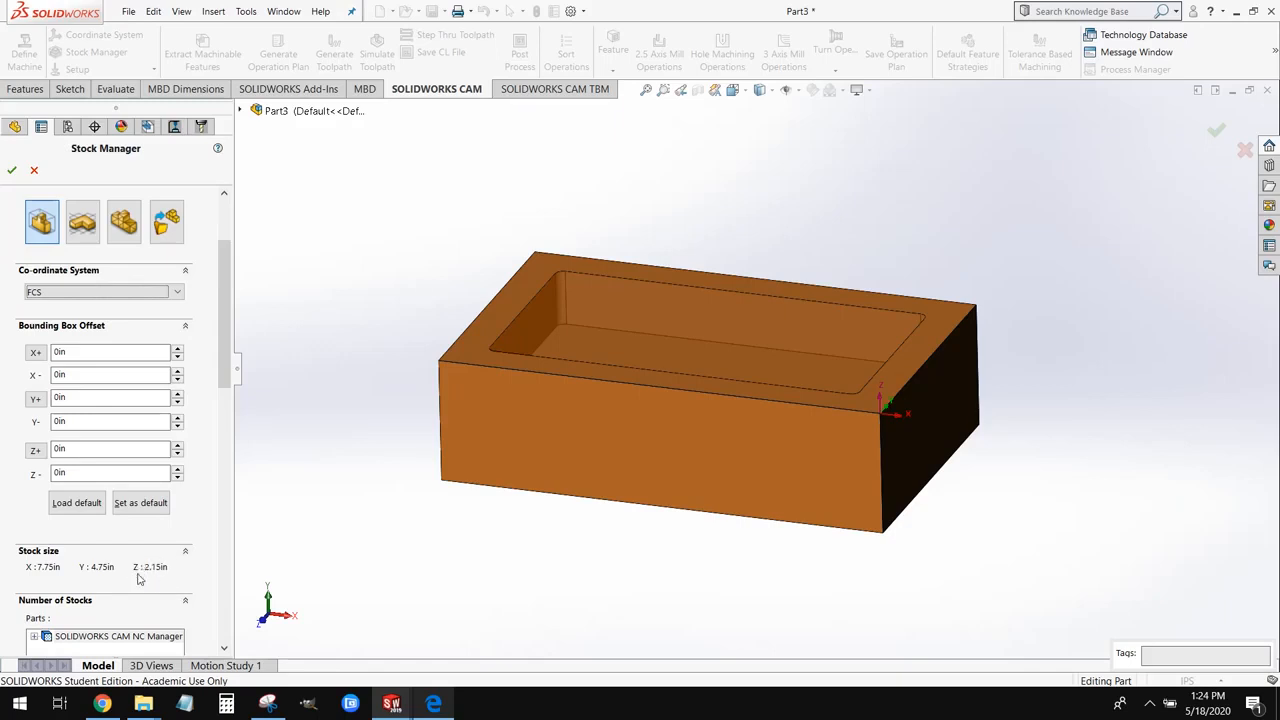
Step: Add a 0.1 in stock offset in the Z+ direction and accept the stock definition
{"action": "left_click", "coordinate": [75, 449]}
{"action": "middle_click_drag", "start_coordinate": [393, 449], "coordinate": [468, 357]}
{"action": "scroll", "coordinate": [468, 357], "scroll_direction": "down", "scroll_amount": 3}
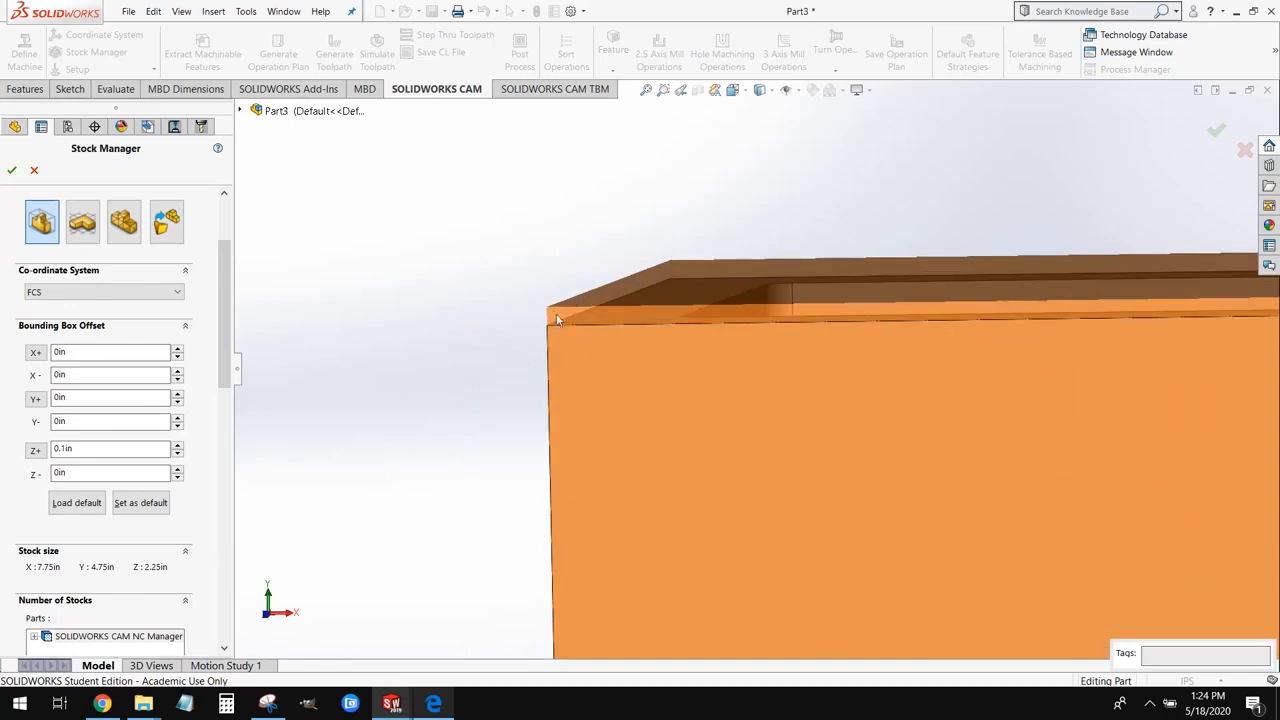
{"action": "scroll", "coordinate": [520, 380], "scroll_direction": "up", "scroll_amount": 1}
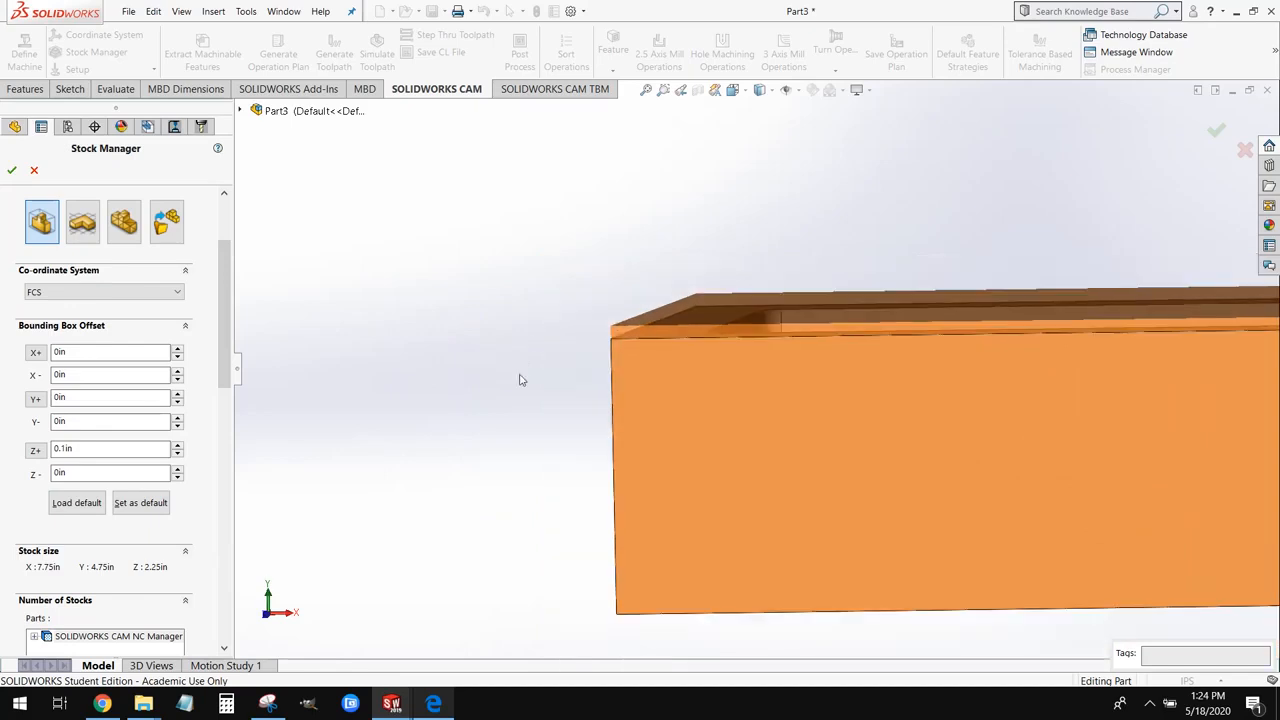
{"action": "scroll", "coordinate": [517, 379], "scroll_direction": "up", "scroll_amount": 1}
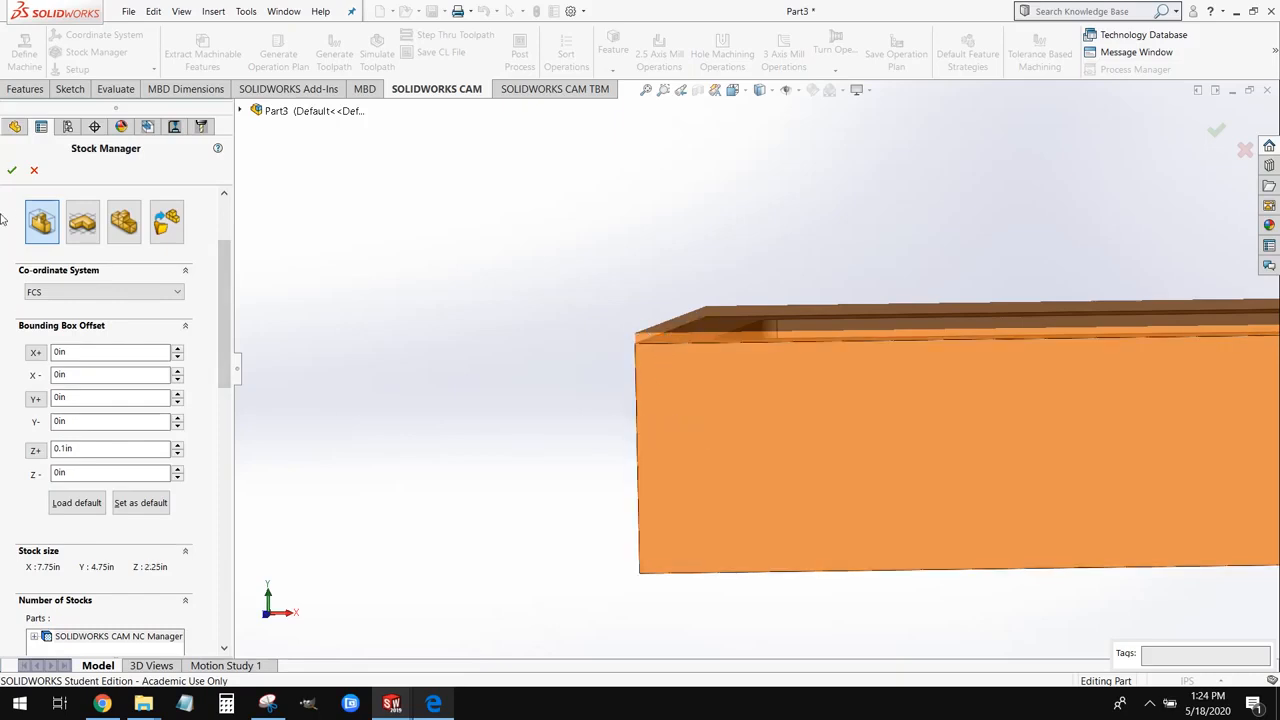
{"action": "left_click", "coordinate": [11, 170]}
Step: Create a mill setup using the block's top face as the setup direction entity
{"action": "key", "text": "f"}
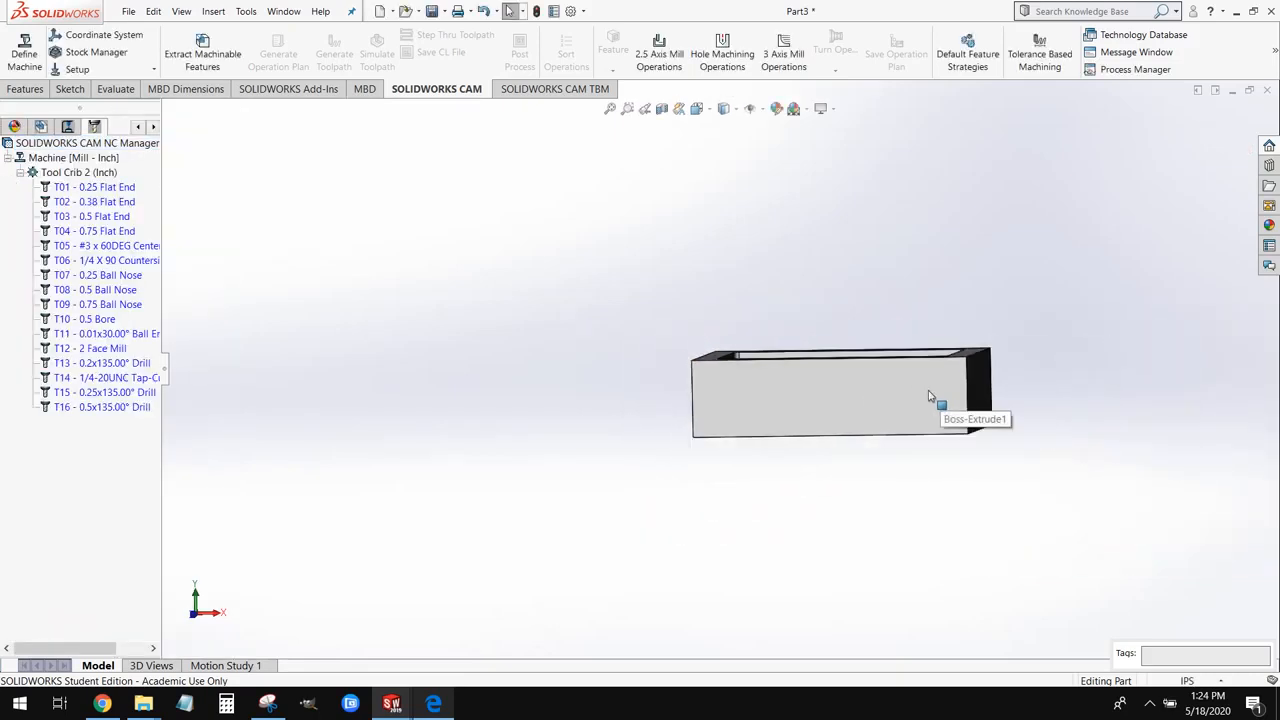
{"action": "key", "text": "ctrl+7"}
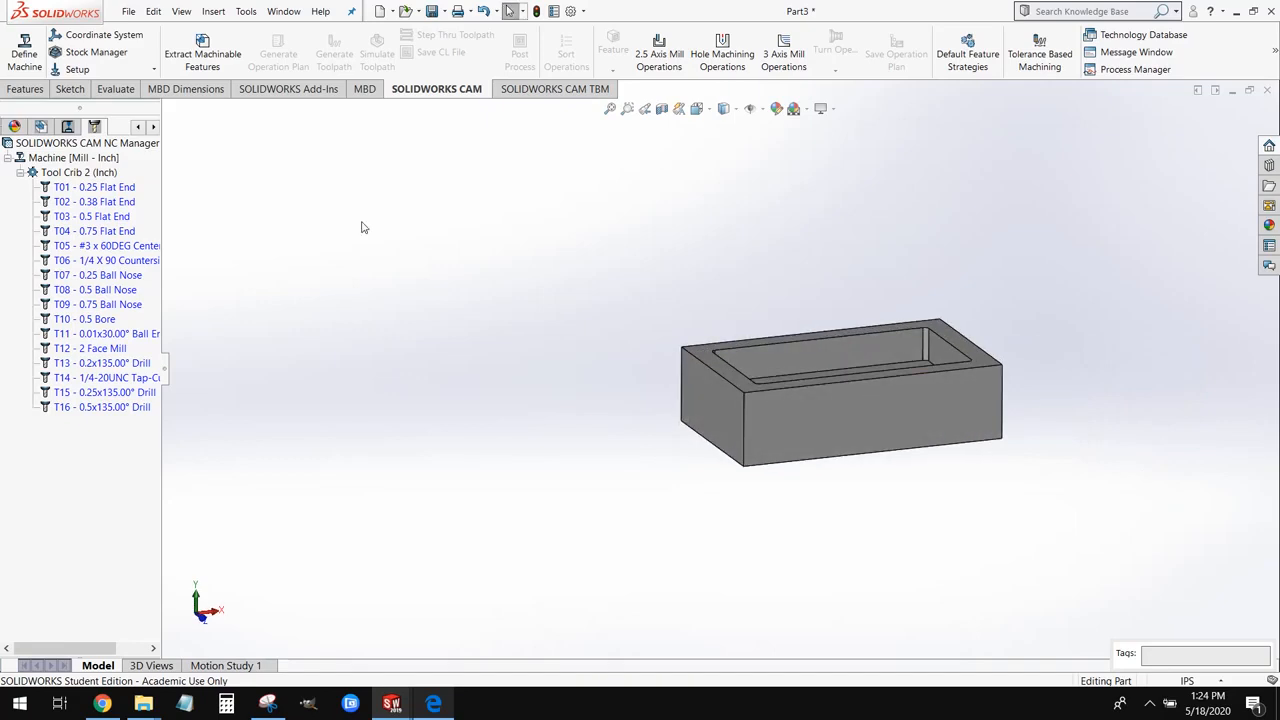
{"action": "left_click", "coordinate": [67, 127]}
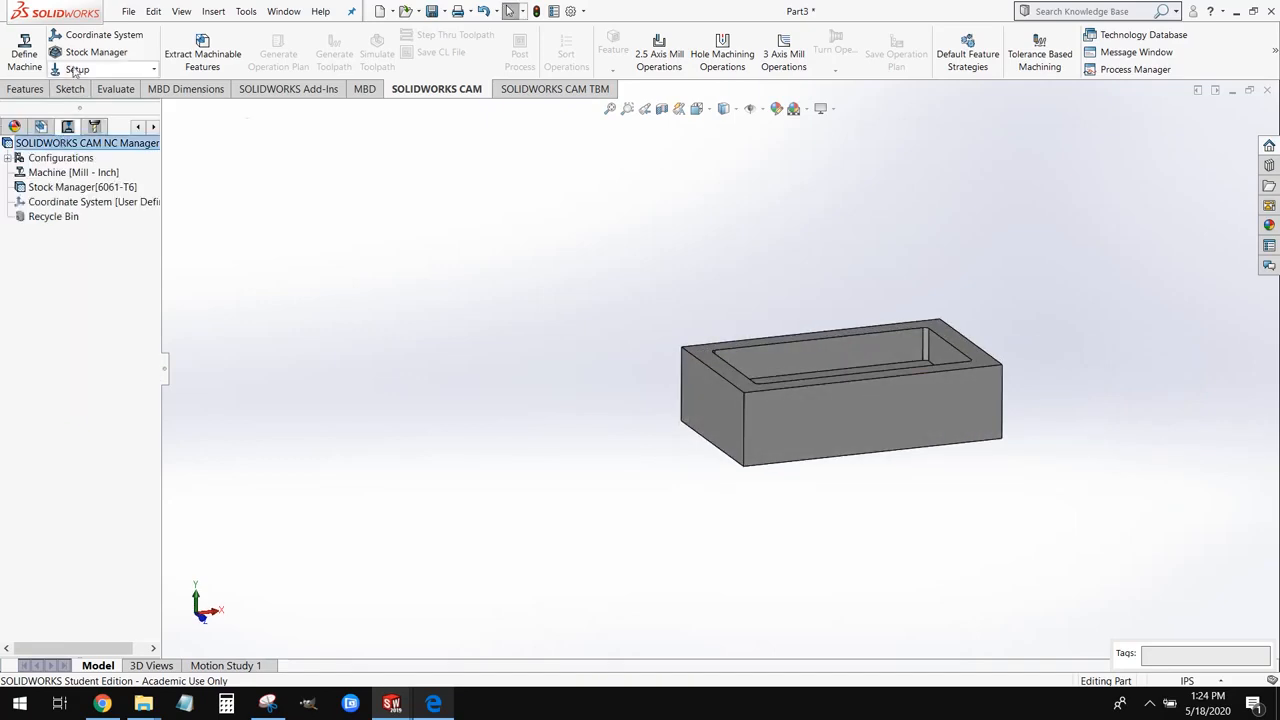
{"action": "left_click", "coordinate": [73, 70]}
{"action": "left_click", "coordinate": [88, 87]}
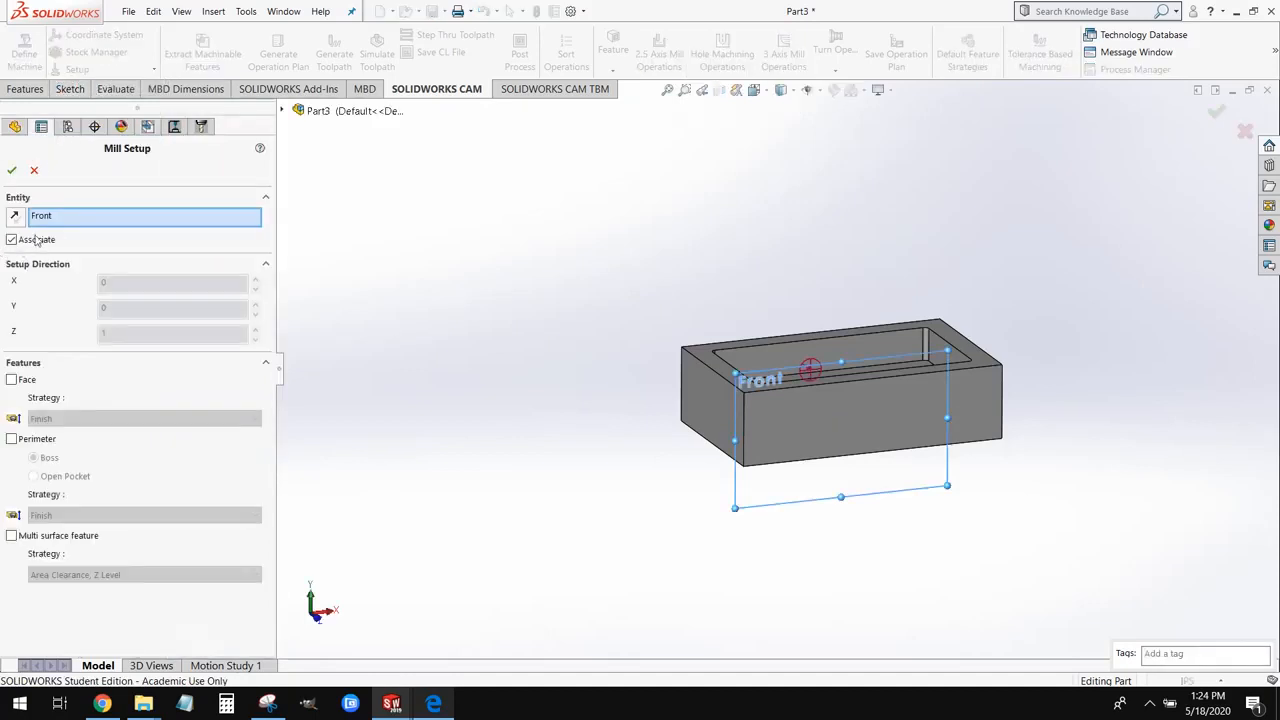
{"action": "scroll", "coordinate": [906, 411], "scroll_direction": "down", "scroll_amount": 3}
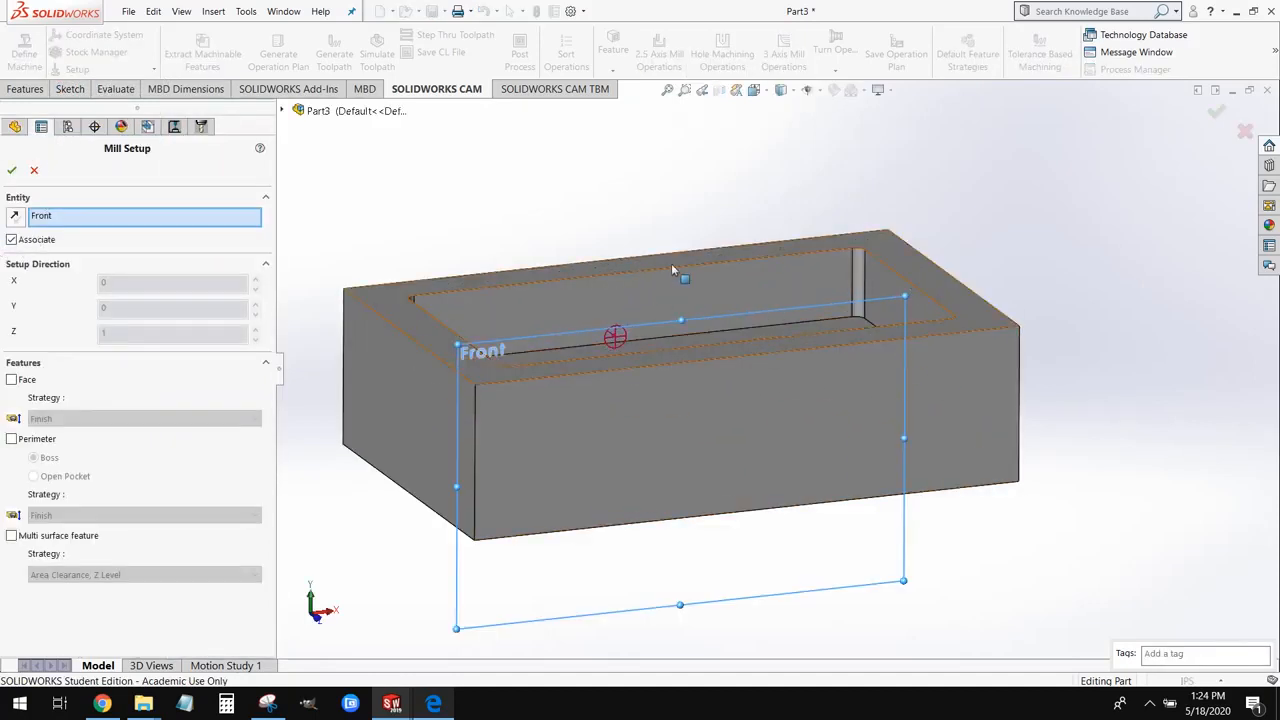
{"action": "left_click", "coordinate": [959, 301]}
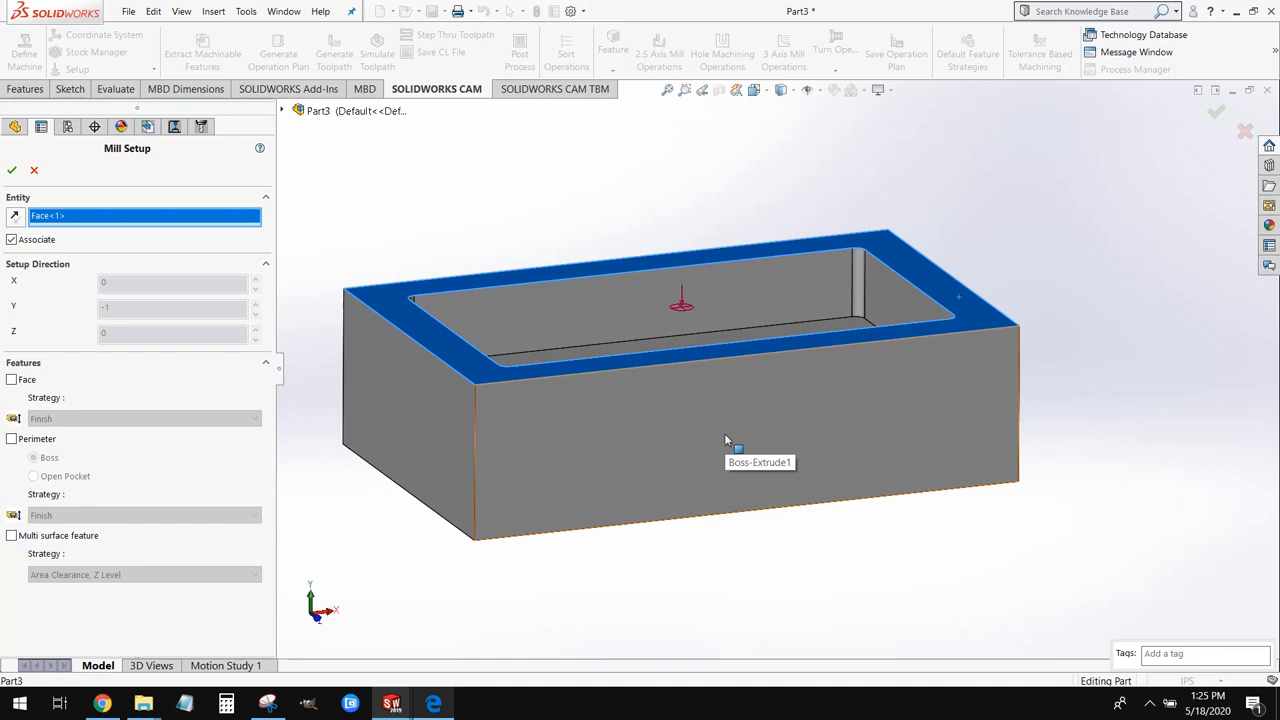
{"action": "left_click", "coordinate": [11, 171]}
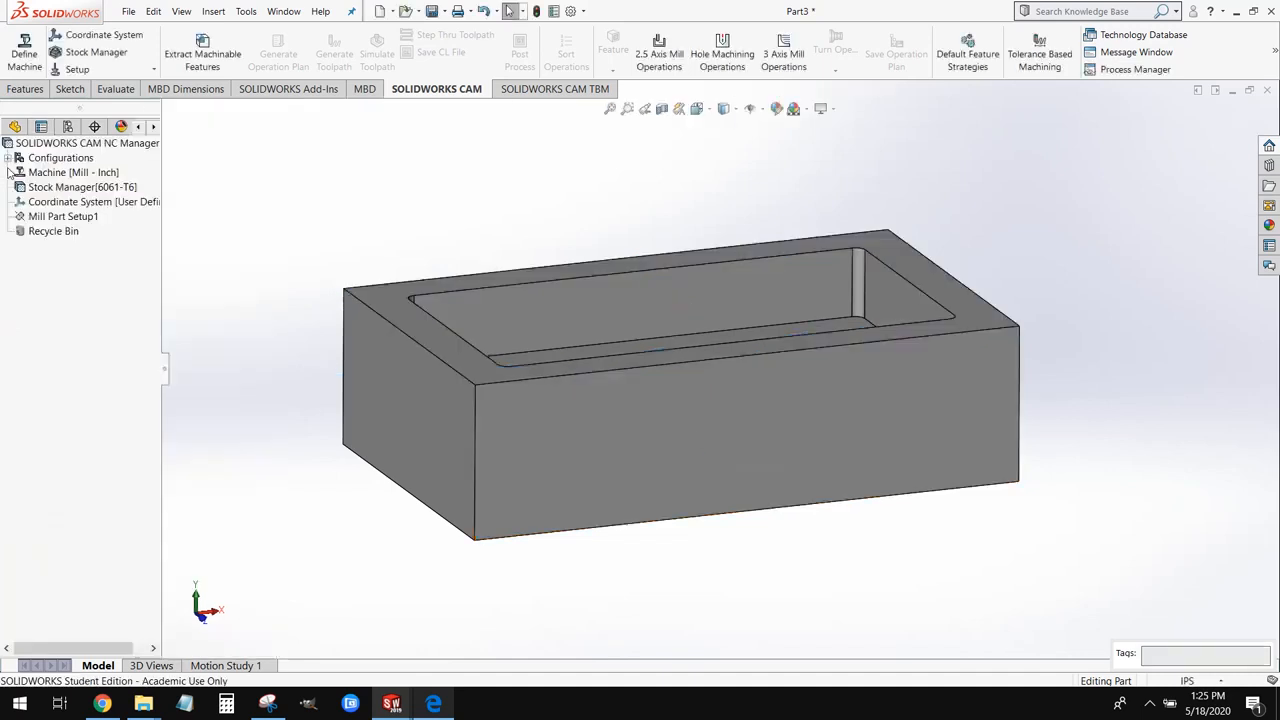
Step: Extract the machinable rectangular pocket feature and generate its operation plan
{"action": "left_click", "coordinate": [205, 44]}
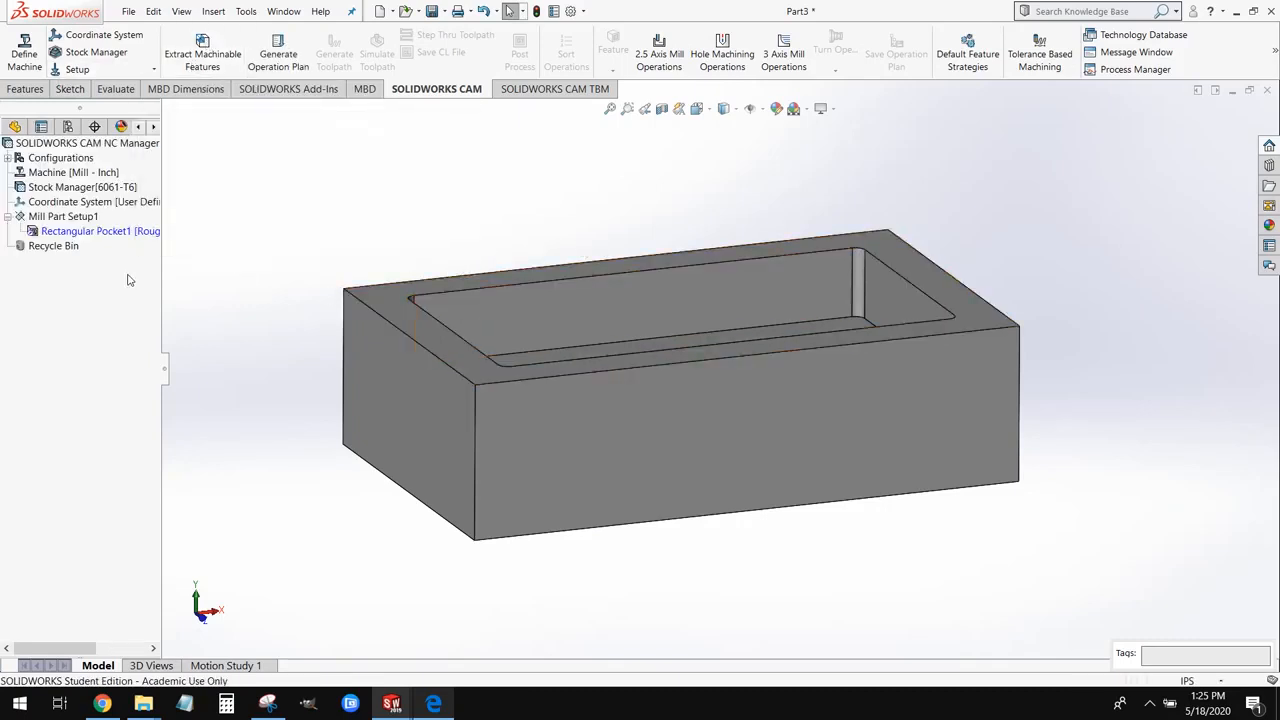
{"action": "left_click", "coordinate": [102, 235]}
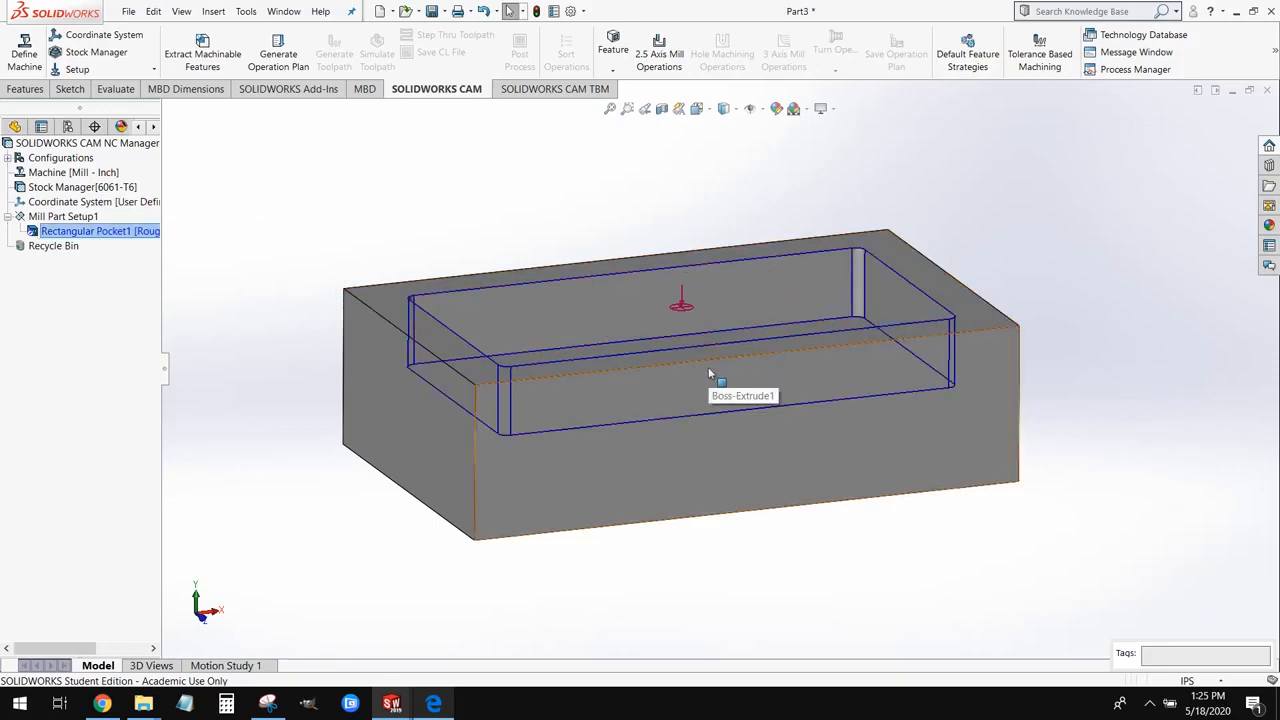
{"action": "left_click", "coordinate": [280, 55]}
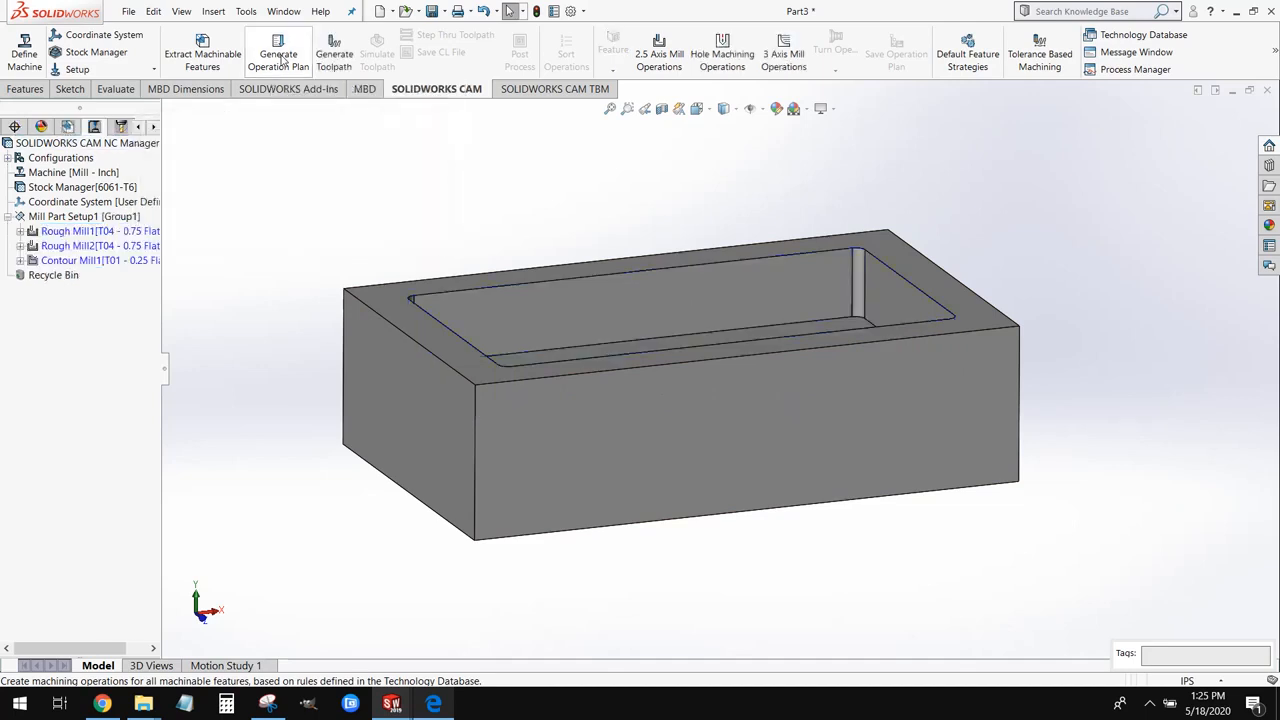
Step: Generate the toolpaths for the milling operations and start the toolpath simulation
{"action": "left_click", "coordinate": [338, 50]}
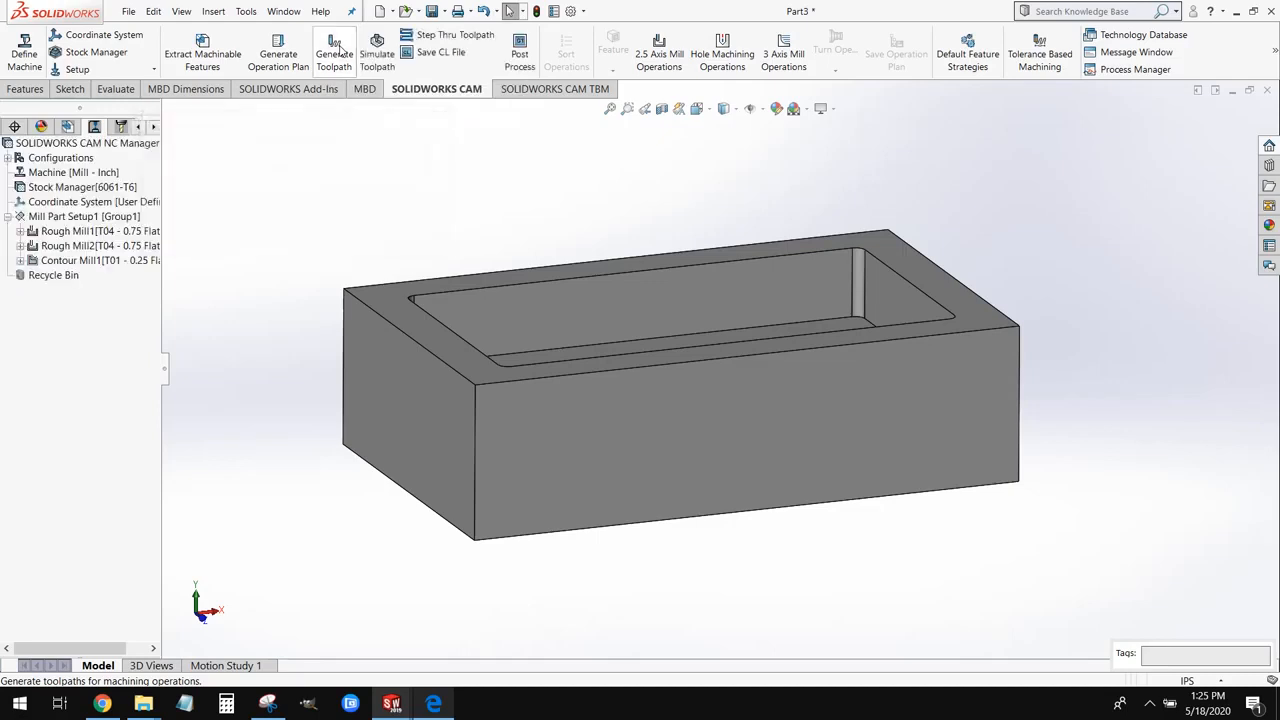
{"action": "scroll", "coordinate": [560, 378], "scroll_direction": "up", "scroll_amount": 1}
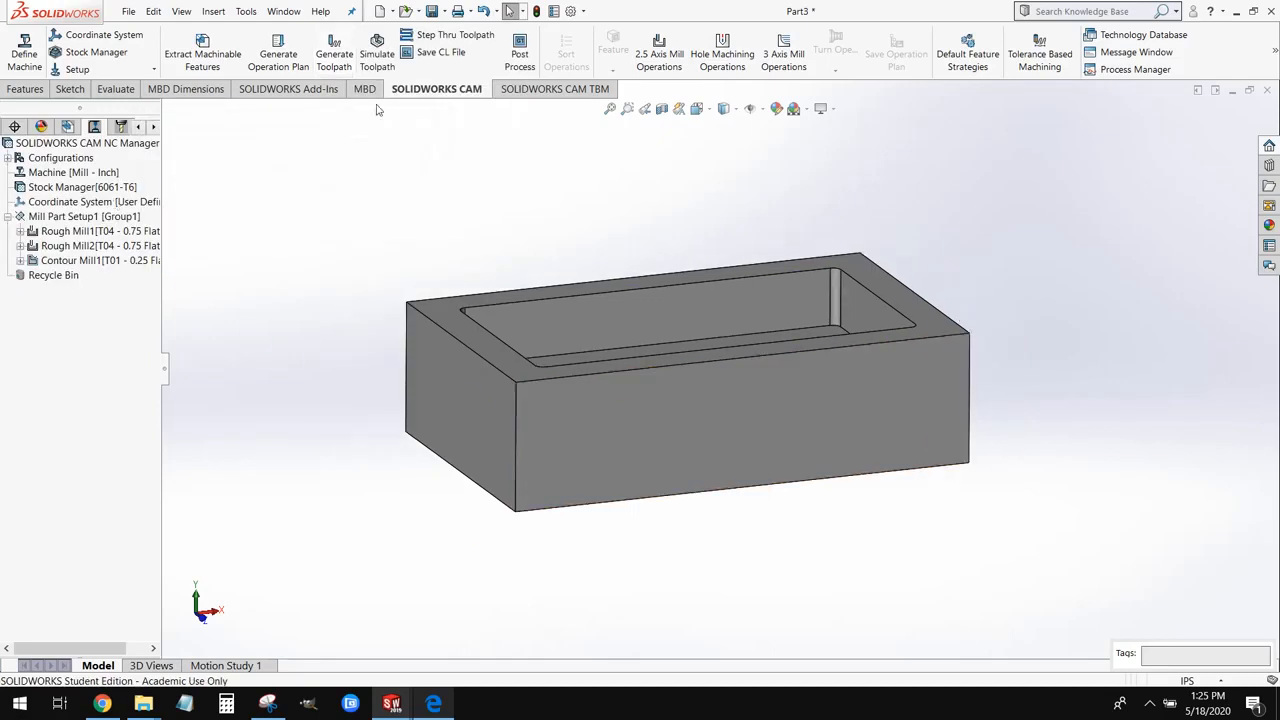
{"action": "mouse_move", "coordinate": [117, 250]}
{"action": "left_click", "coordinate": [382, 62]}
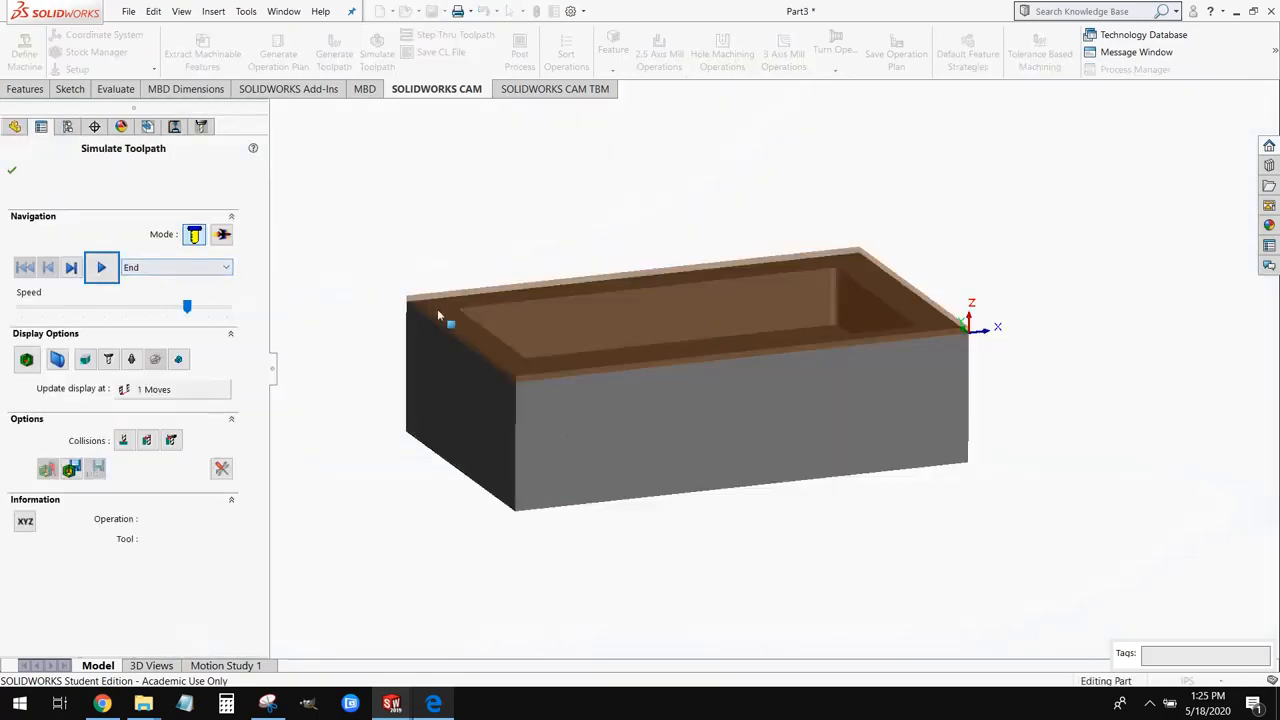
{"action": "left_click", "coordinate": [101, 268]}
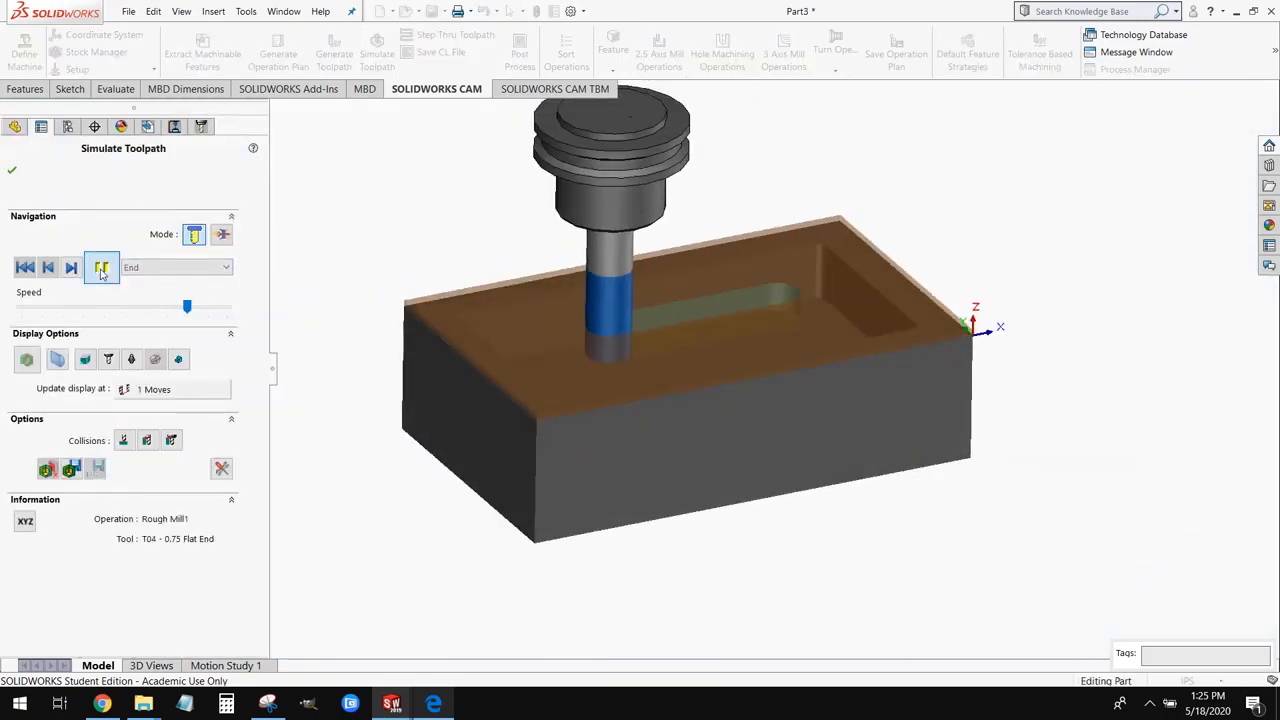
Step: Vary the simulation speed while Rough Mill1 runs, and examine the material left in the pocket's back-right corner
{"action": "left_click_drag", "start_coordinate": [187, 306], "coordinate": [148, 306]}
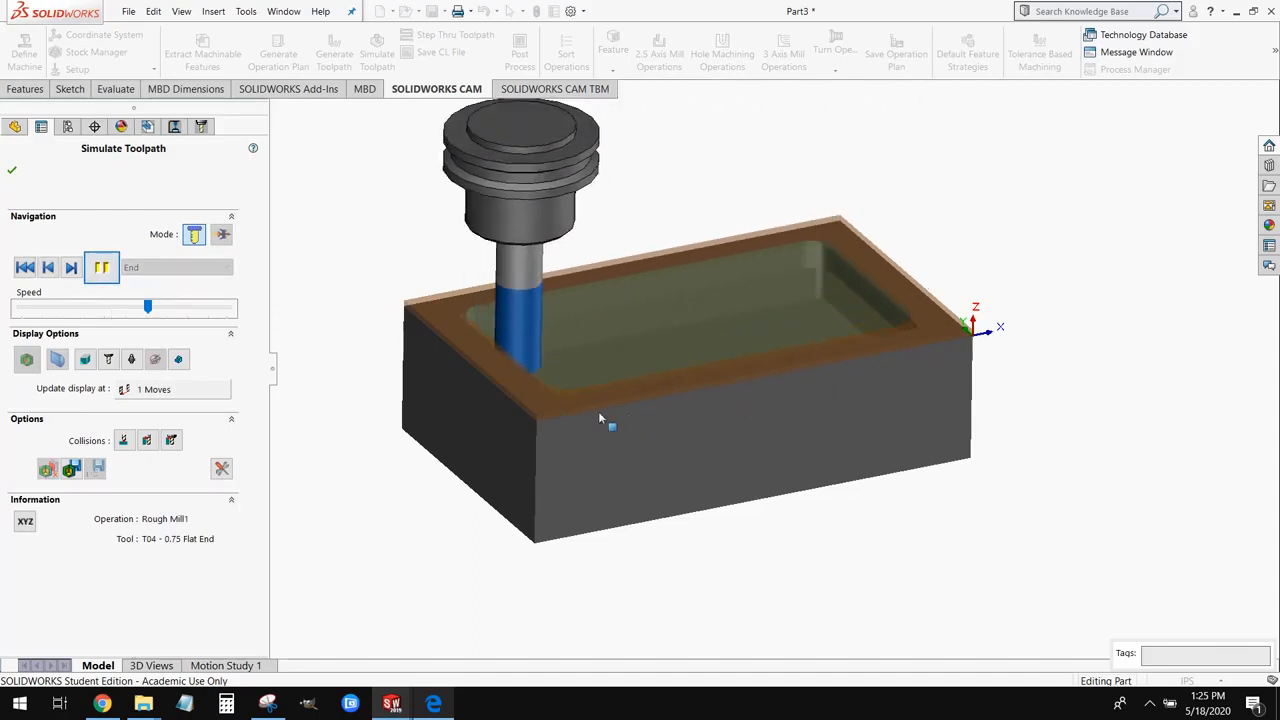
{"action": "left_click", "coordinate": [157, 309]}
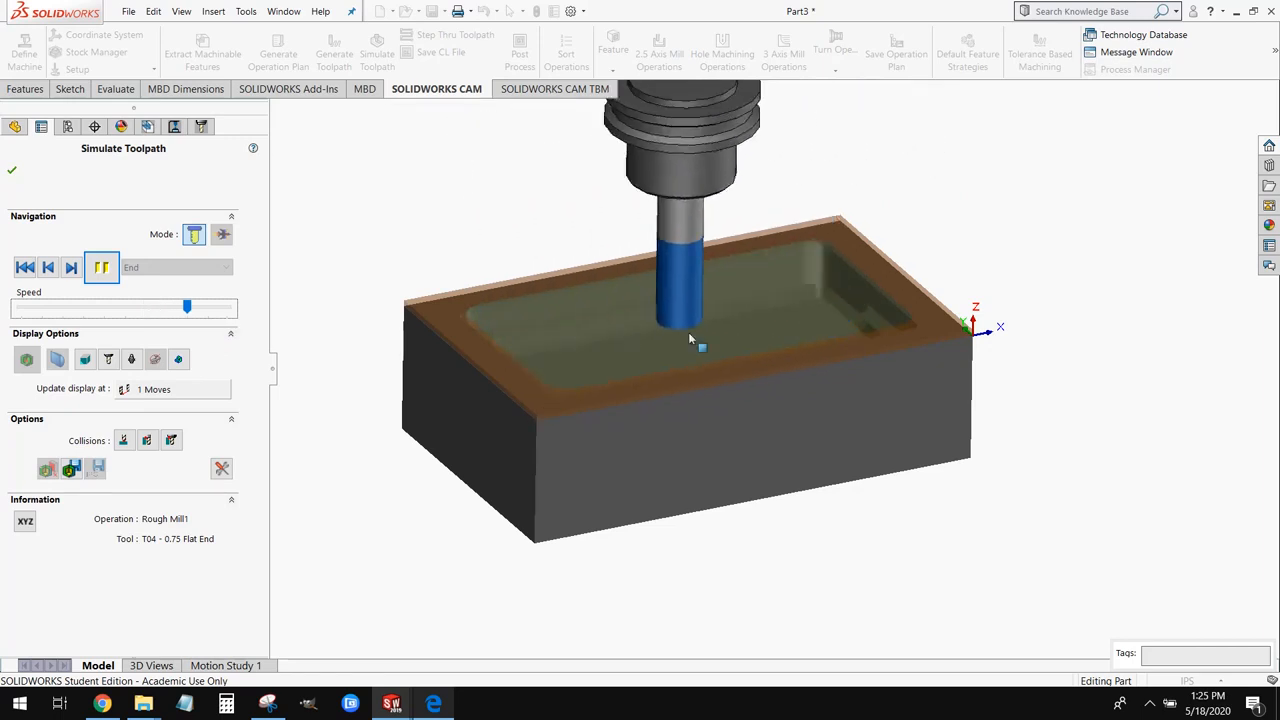
{"action": "middle_click_drag", "start_coordinate": [689, 333], "coordinate": [685, 345]}
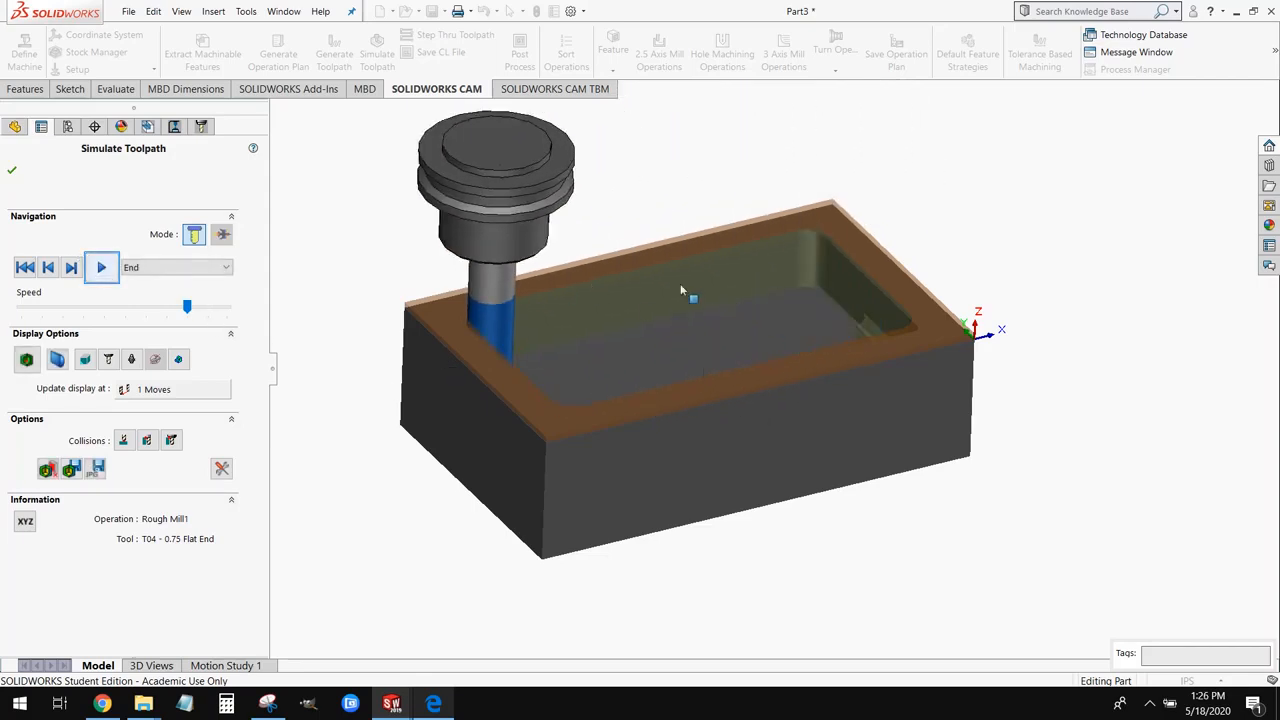
{"action": "scroll", "coordinate": [844, 211], "scroll_direction": "down", "scroll_amount": 6}
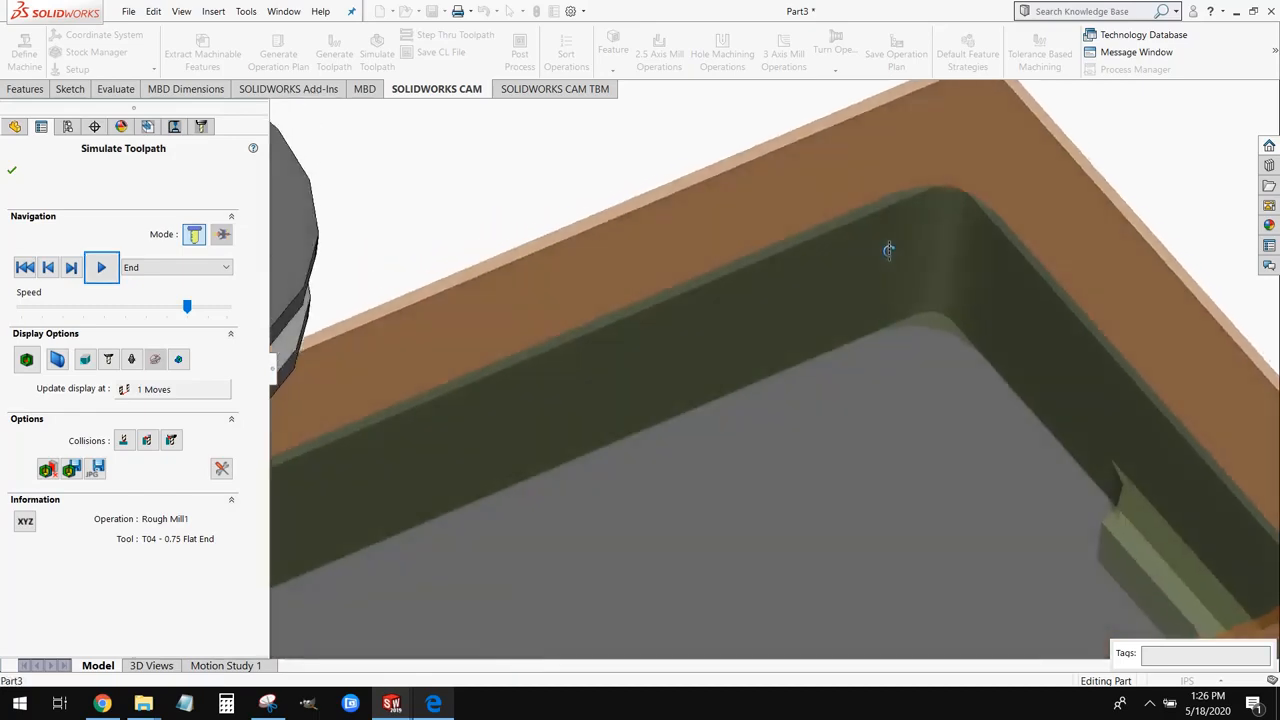
{"action": "middle_click_drag", "start_coordinate": [888, 250], "coordinate": [874, 349]}
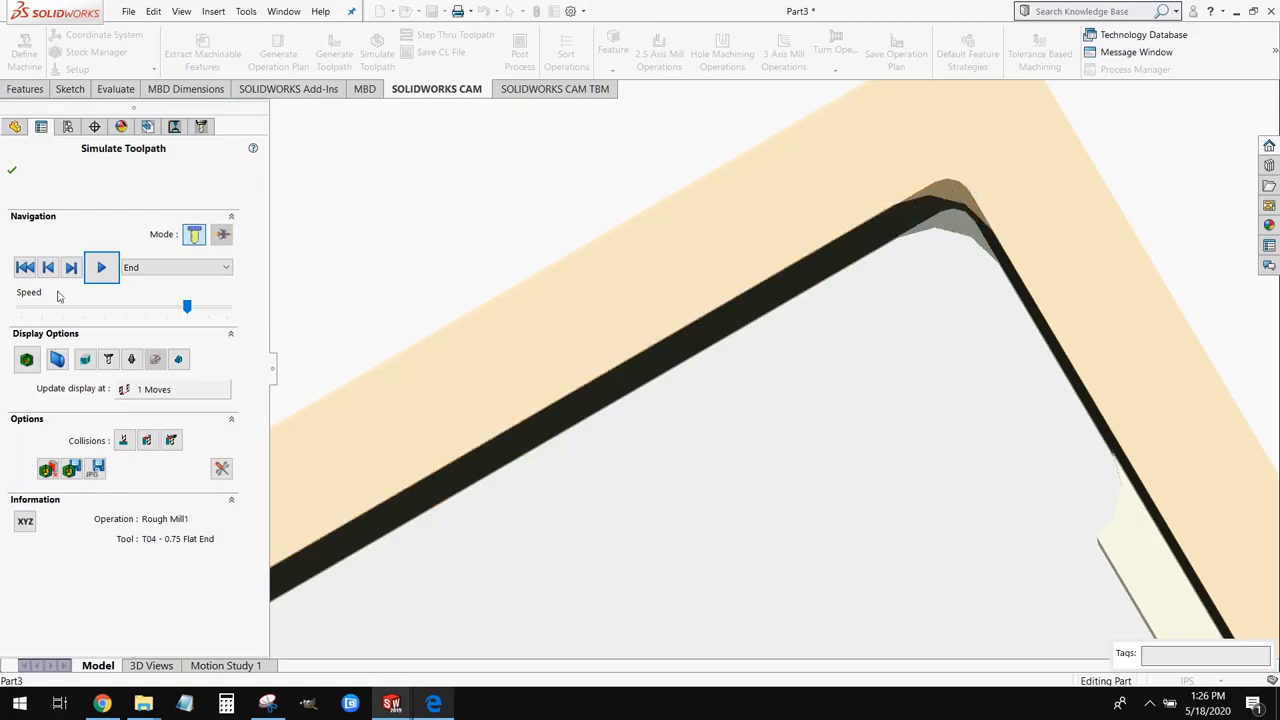
{"action": "middle_click_drag", "start_coordinate": [702, 431], "coordinate": [723, 394]}
{"action": "scroll", "coordinate": [723, 394], "scroll_direction": "up", "scroll_amount": 5}
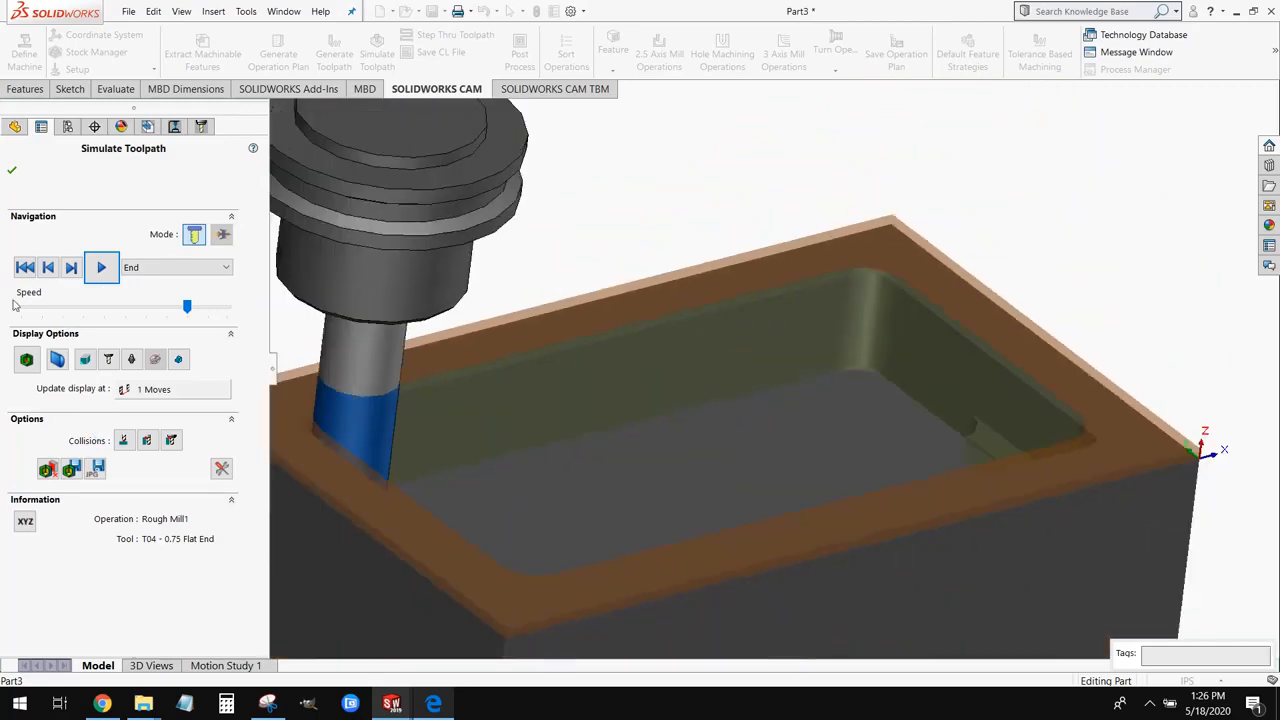
Step: Simulate on into Rough Mill2, pause, and examine the pocket's corner fillet for material left by the 0.75 flat end mill
{"action": "left_click", "coordinate": [101, 267]}
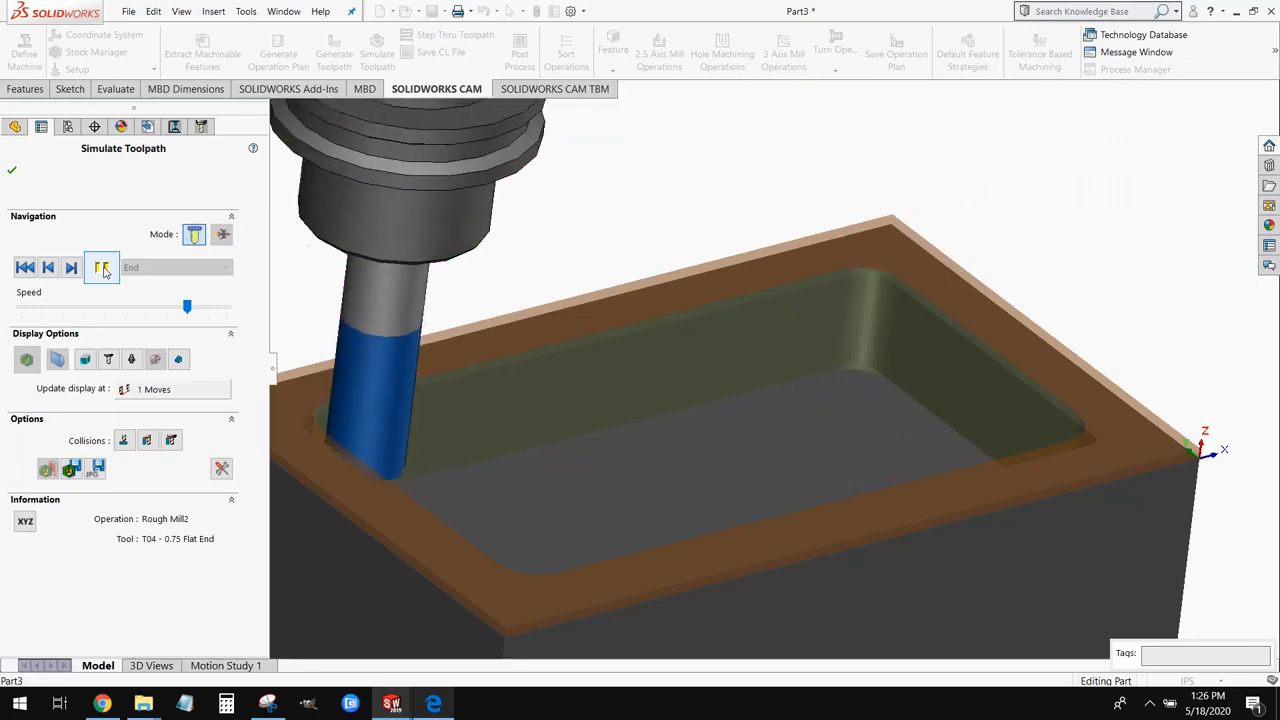
{"action": "left_click", "coordinate": [104, 271]}
{"action": "middle_click_drag", "start_coordinate": [849, 299], "coordinate": [831, 413]}
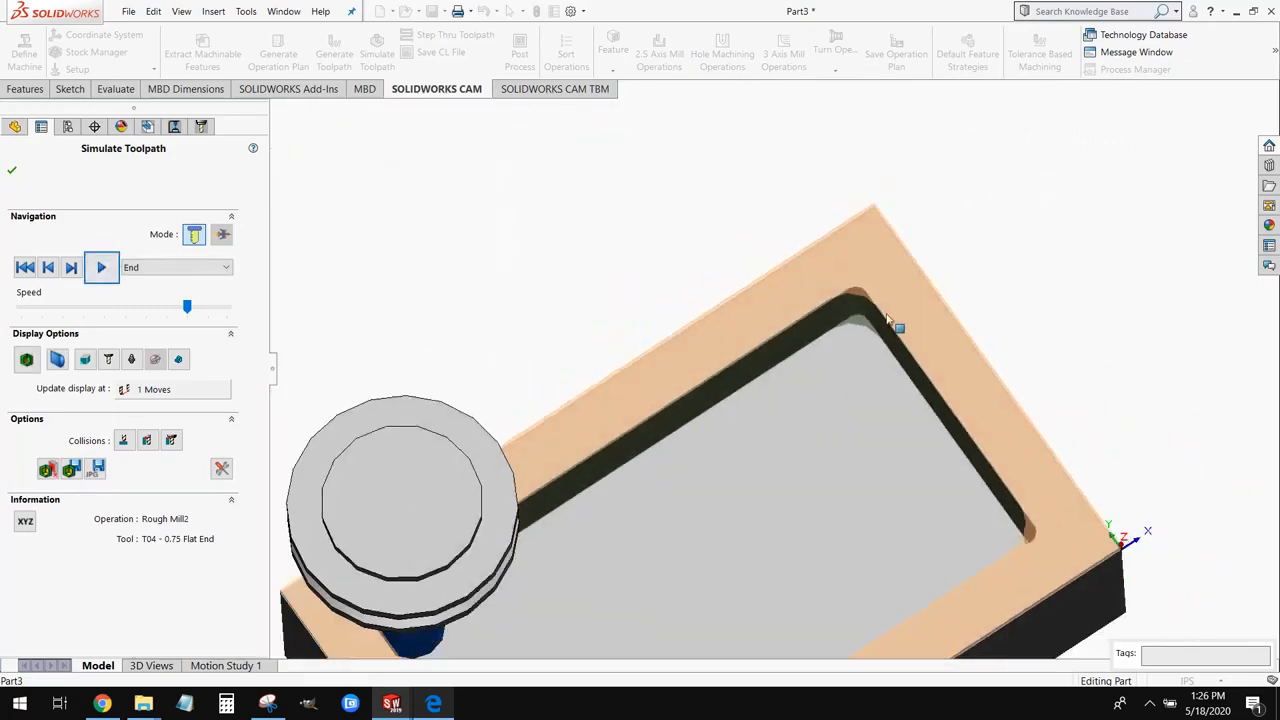
{"action": "scroll", "coordinate": [887, 316], "scroll_direction": "down", "scroll_amount": 4}
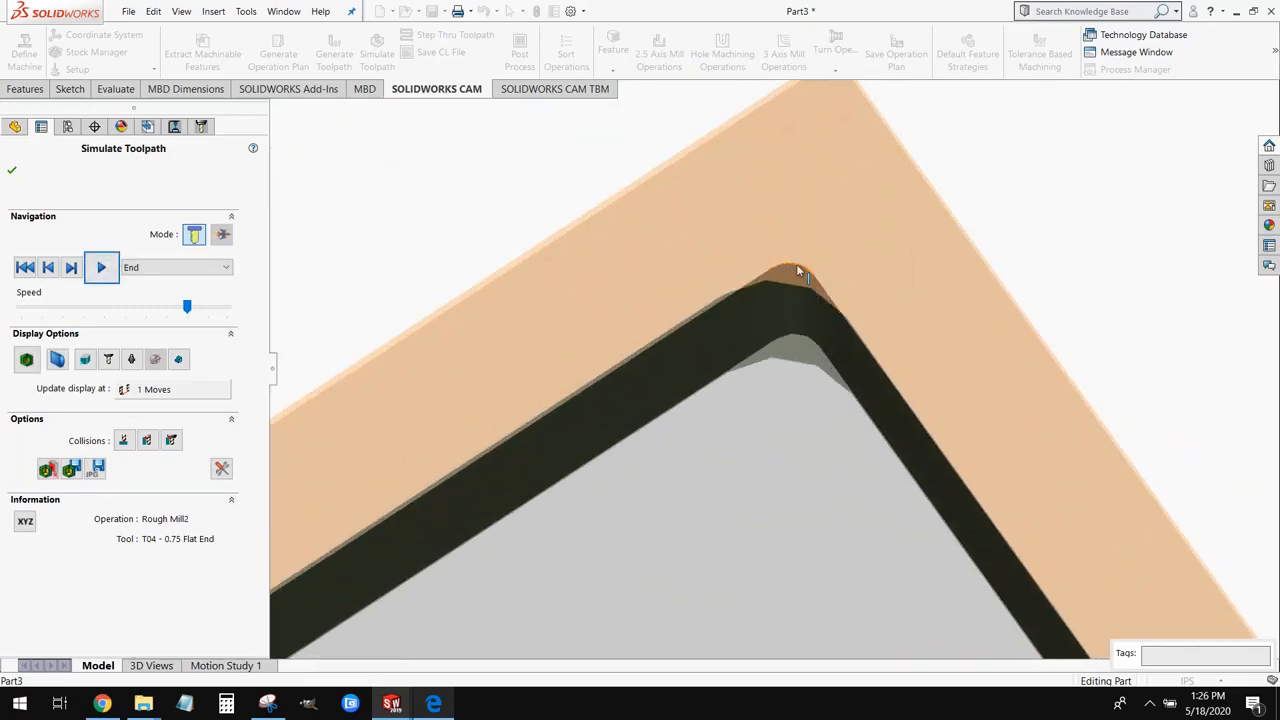
{"action": "scroll", "coordinate": [788, 278], "scroll_direction": "down", "scroll_amount": 2}
{"action": "scroll", "coordinate": [788, 278], "scroll_direction": "down", "scroll_amount": 2}
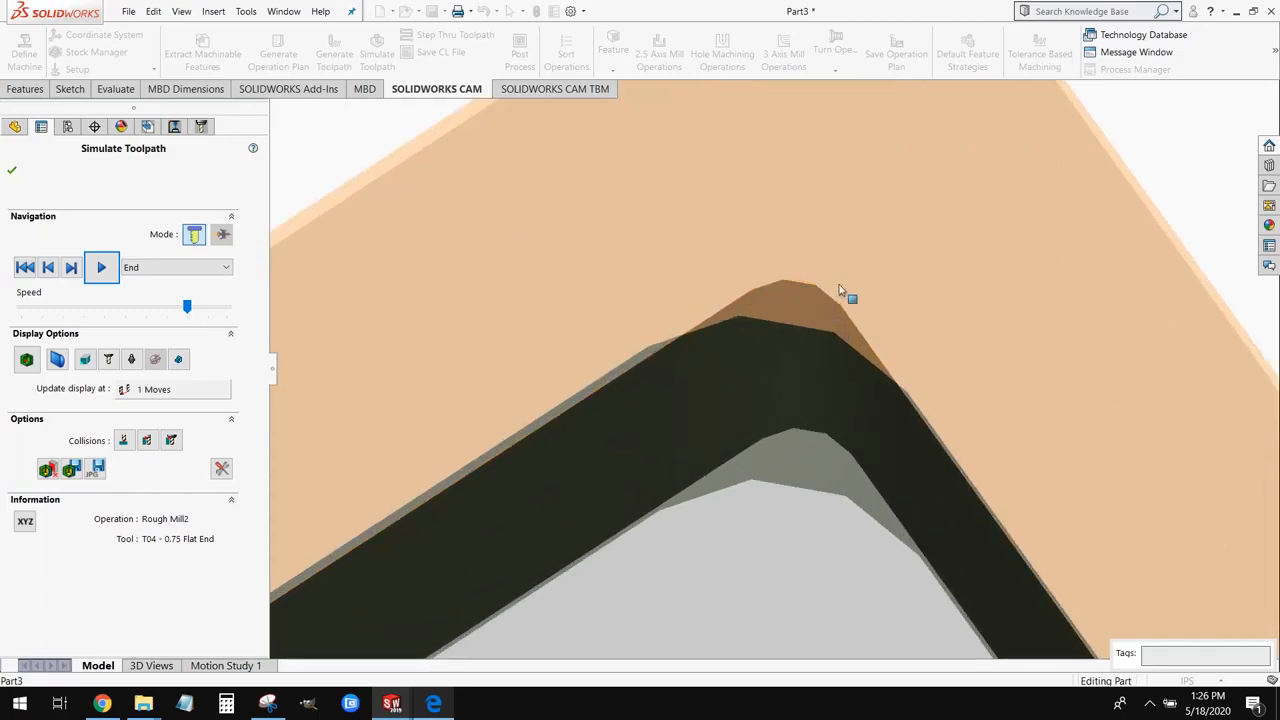
{"action": "scroll", "coordinate": [775, 300], "scroll_direction": "up", "scroll_amount": 5}
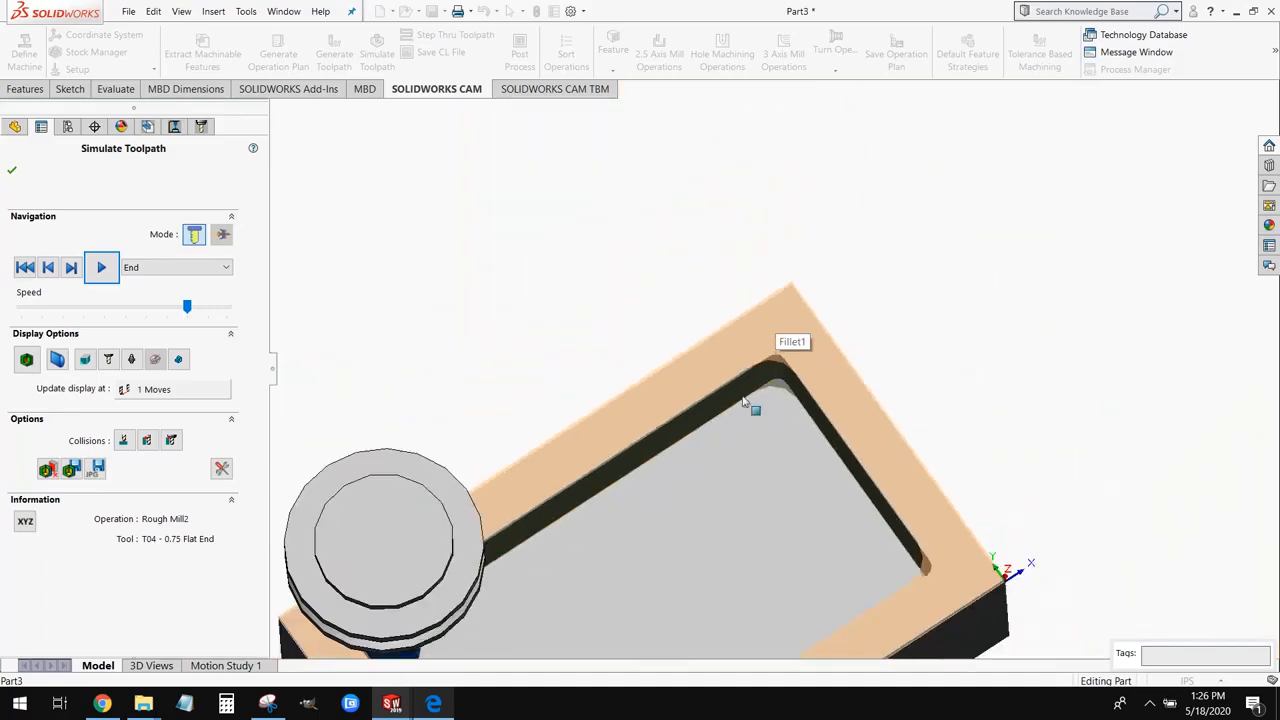
Step: Simulate on into Contour Mill1, pause, and examine how the 0.25 flat end mill cuts the pocket's back corner
{"action": "middle_click_drag", "start_coordinate": [743, 401], "coordinate": [723, 300]}
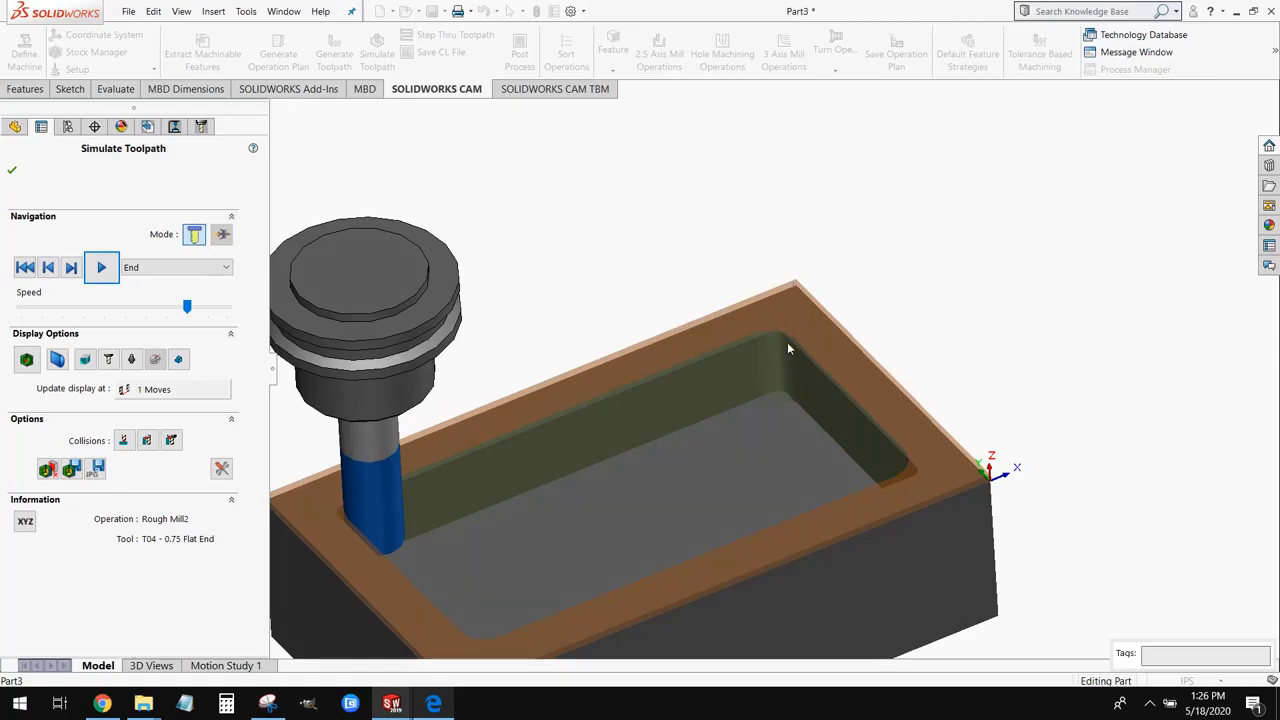
{"action": "left_click", "coordinate": [102, 268]}
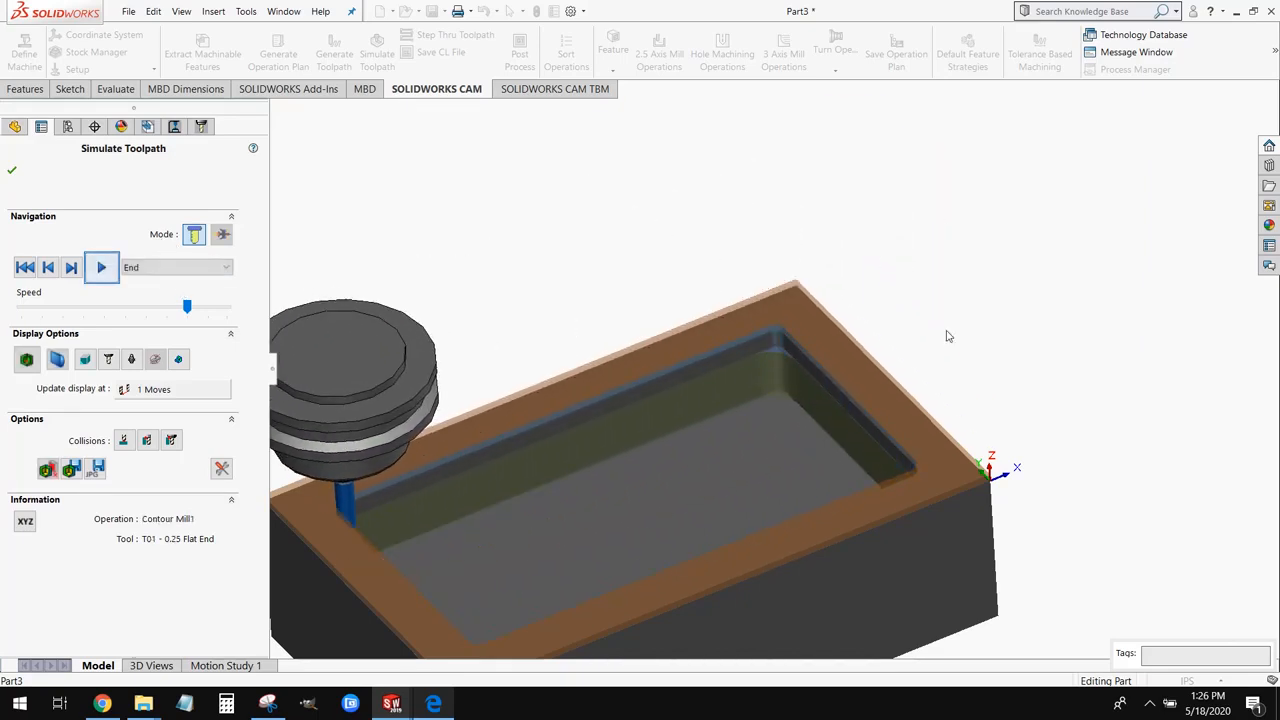
{"action": "scroll", "coordinate": [789, 320], "scroll_direction": "down", "scroll_amount": 8}
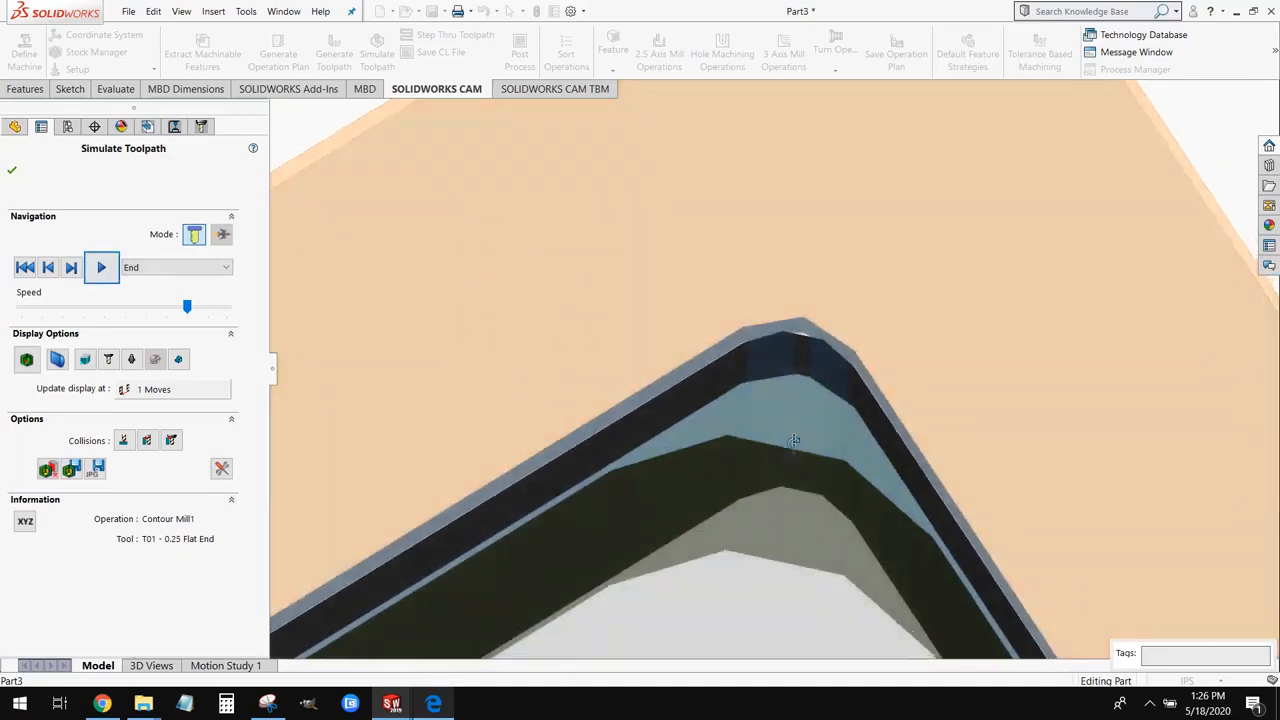
{"action": "scroll", "coordinate": [793, 441], "scroll_direction": "up", "scroll_amount": 3}
{"action": "scroll", "coordinate": [794, 477], "scroll_direction": "down", "scroll_amount": 6}
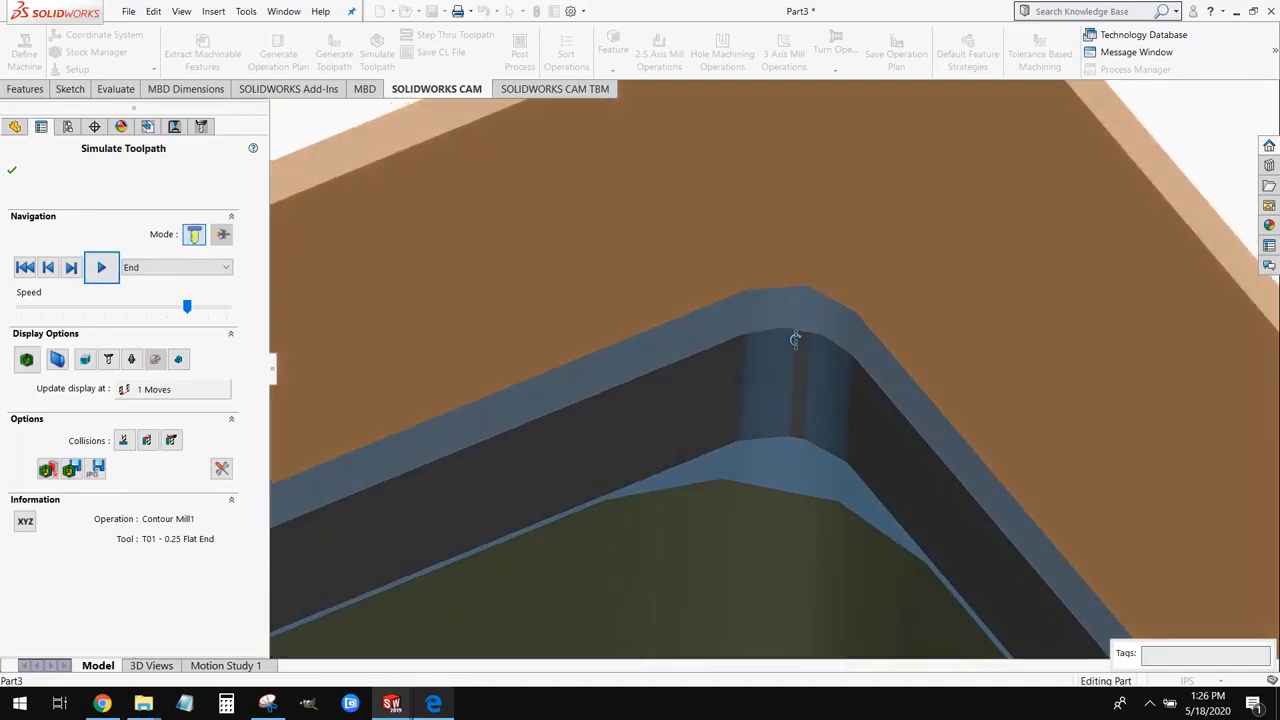
{"action": "middle_click_drag", "start_coordinate": [795, 340], "coordinate": [798, 340]}
{"action": "scroll", "coordinate": [742, 380], "scroll_direction": "up", "scroll_amount": 6}
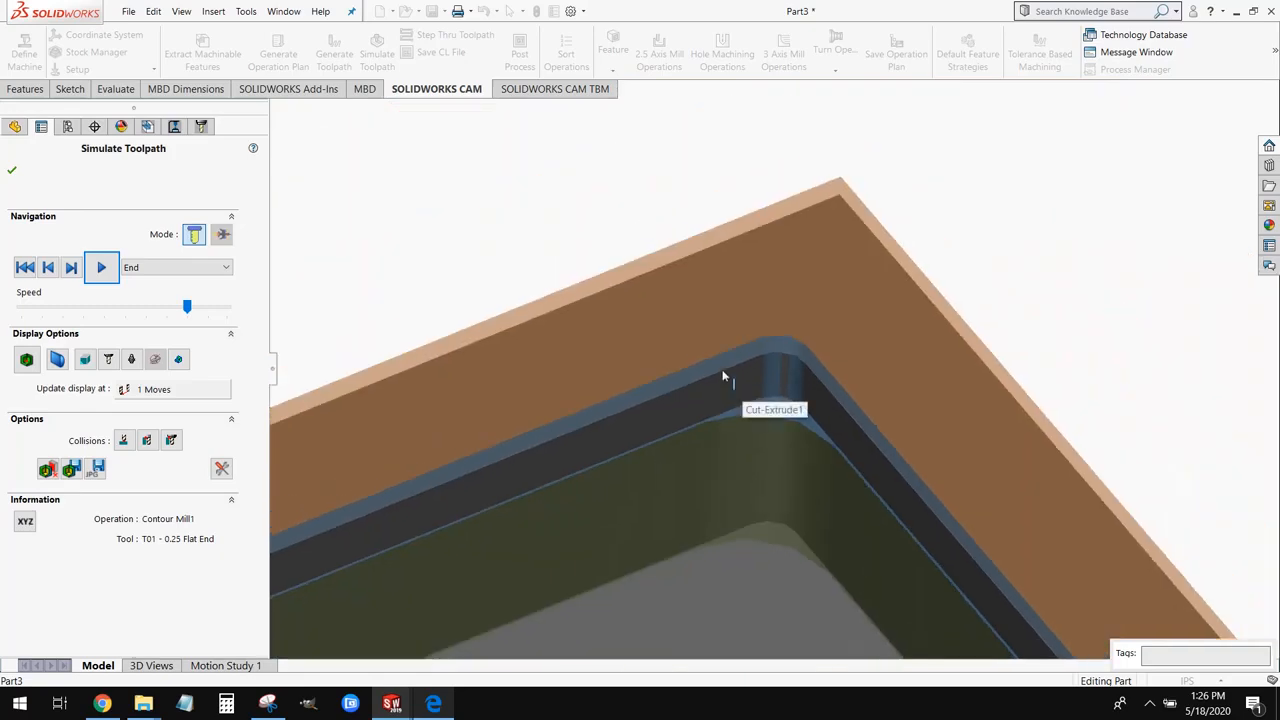
{"action": "scroll", "coordinate": [718, 423], "scroll_direction": "up", "scroll_amount": 6}
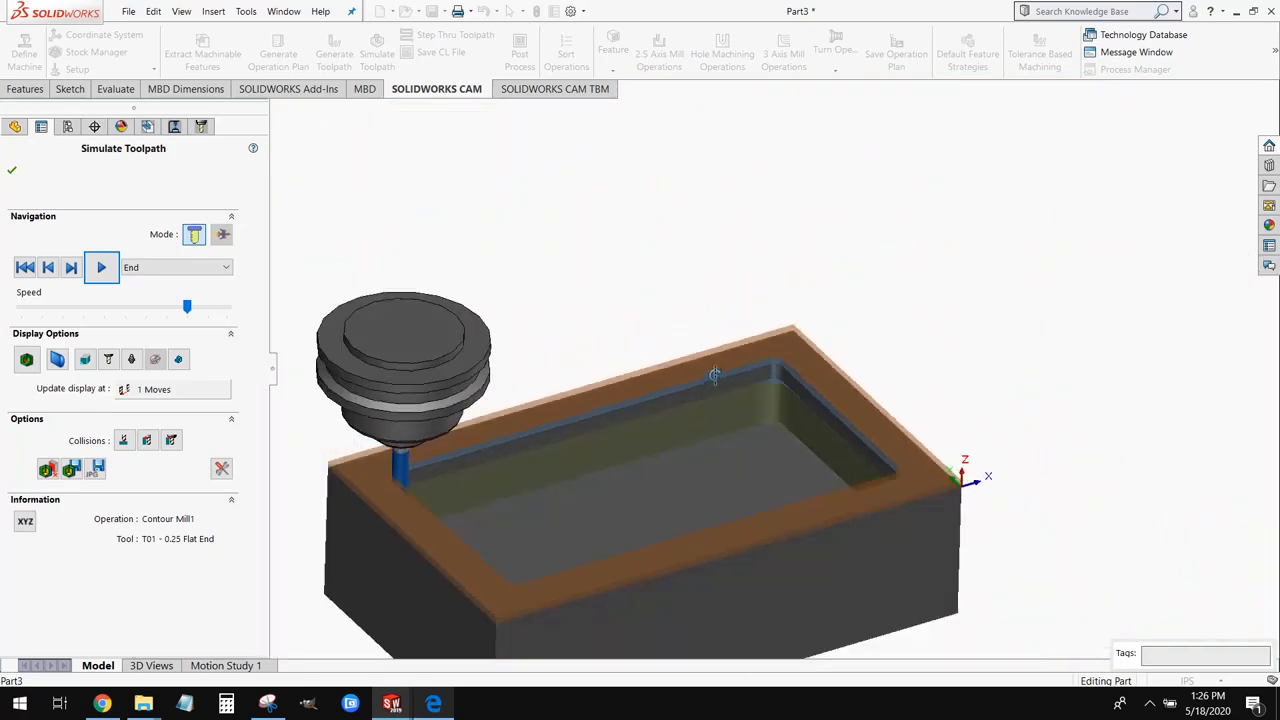
{"action": "scroll", "coordinate": [418, 482], "scroll_direction": "down", "scroll_amount": 3}
Step: Continue the Contour Mill1 simulation, pause partway along the front wall, and examine the pocket walls and the band cut around the rim
{"action": "left_click", "coordinate": [86, 268]}
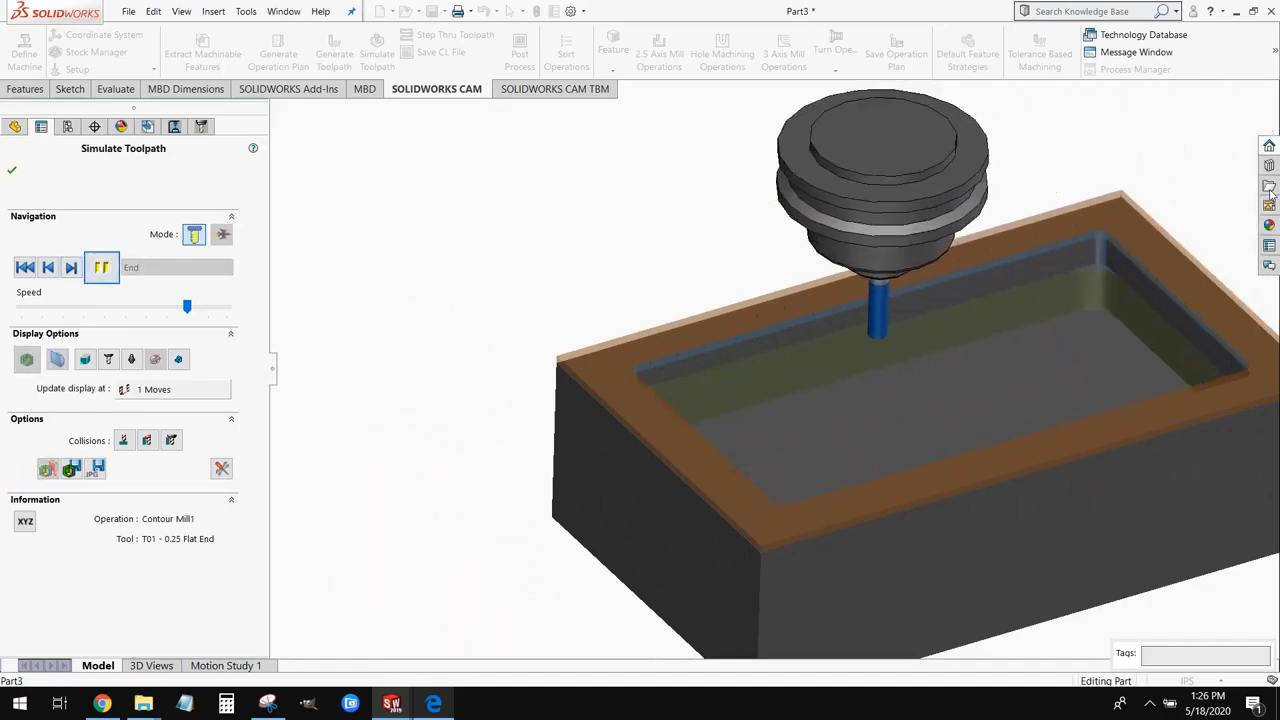
{"action": "scroll", "coordinate": [1200, 315], "scroll_direction": "down", "scroll_amount": 3}
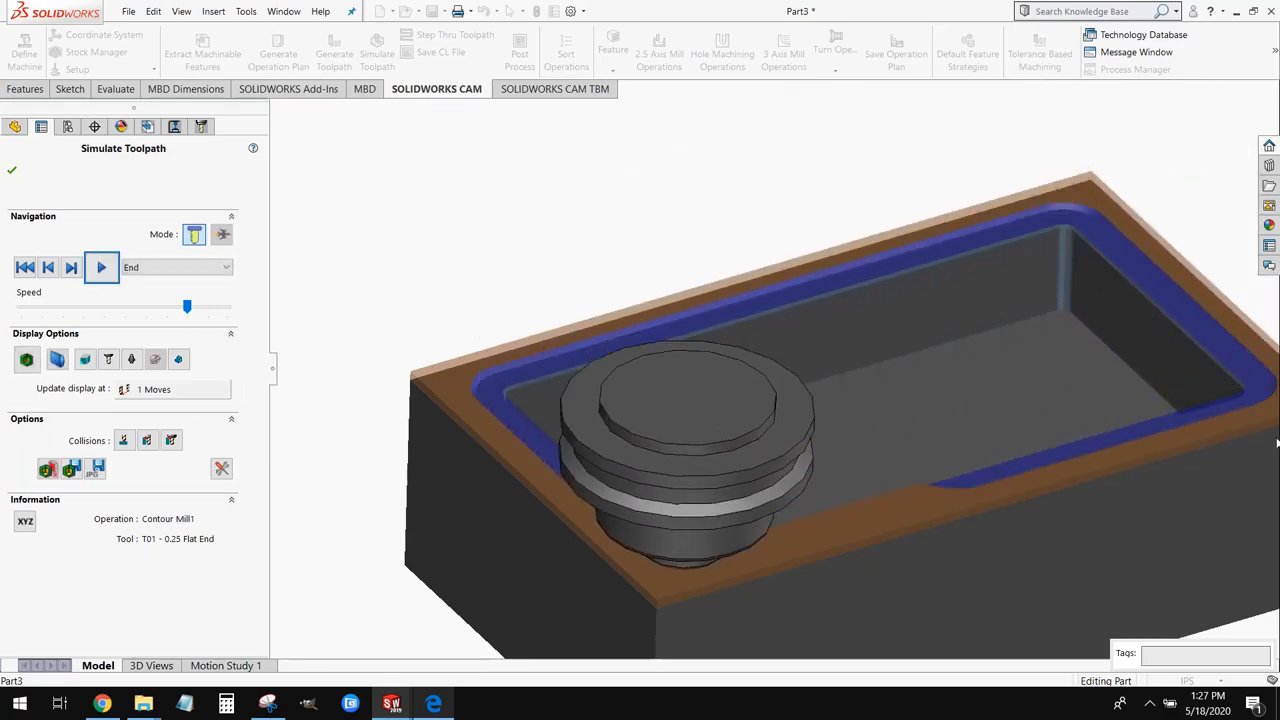
{"action": "scroll", "coordinate": [1108, 384], "scroll_direction": "down", "scroll_amount": 3}
{"action": "middle_click_drag", "start_coordinate": [1018, 387], "coordinate": [1062, 390]}
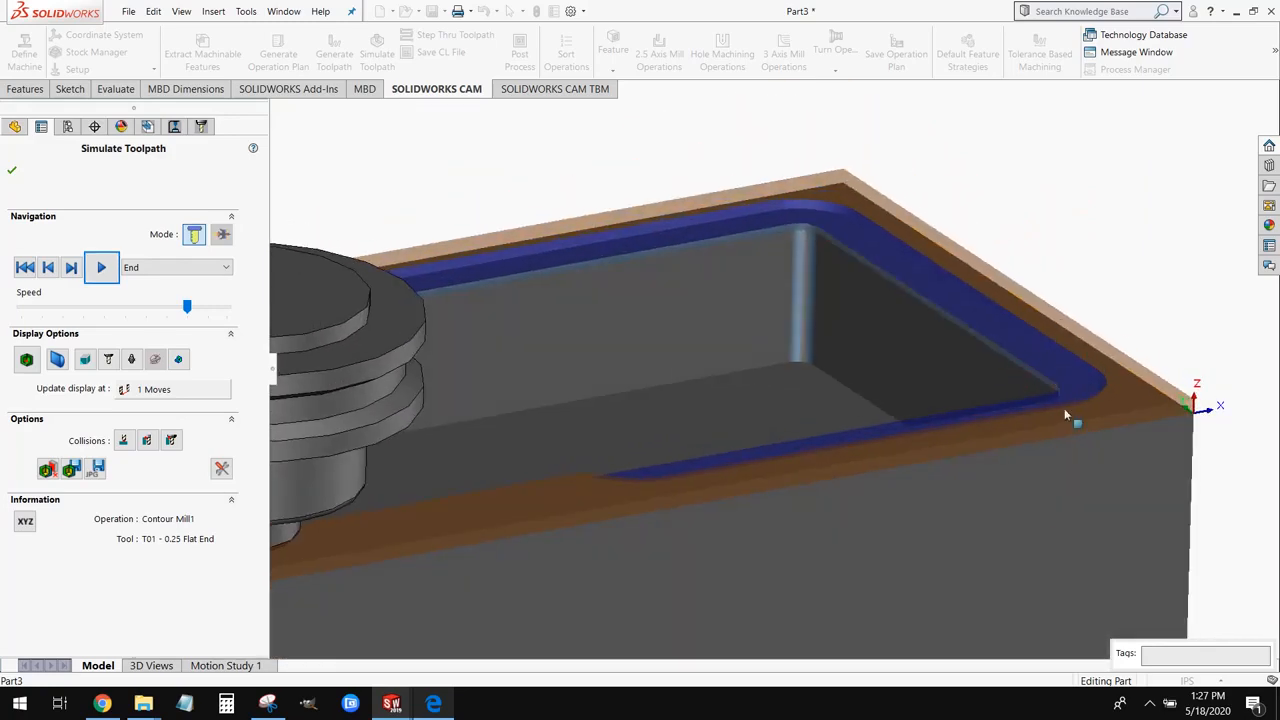
{"action": "scroll", "coordinate": [1077, 403], "scroll_direction": "up", "scroll_amount": 2}
{"action": "scroll", "coordinate": [880, 406], "scroll_direction": "down", "scroll_amount": 2}
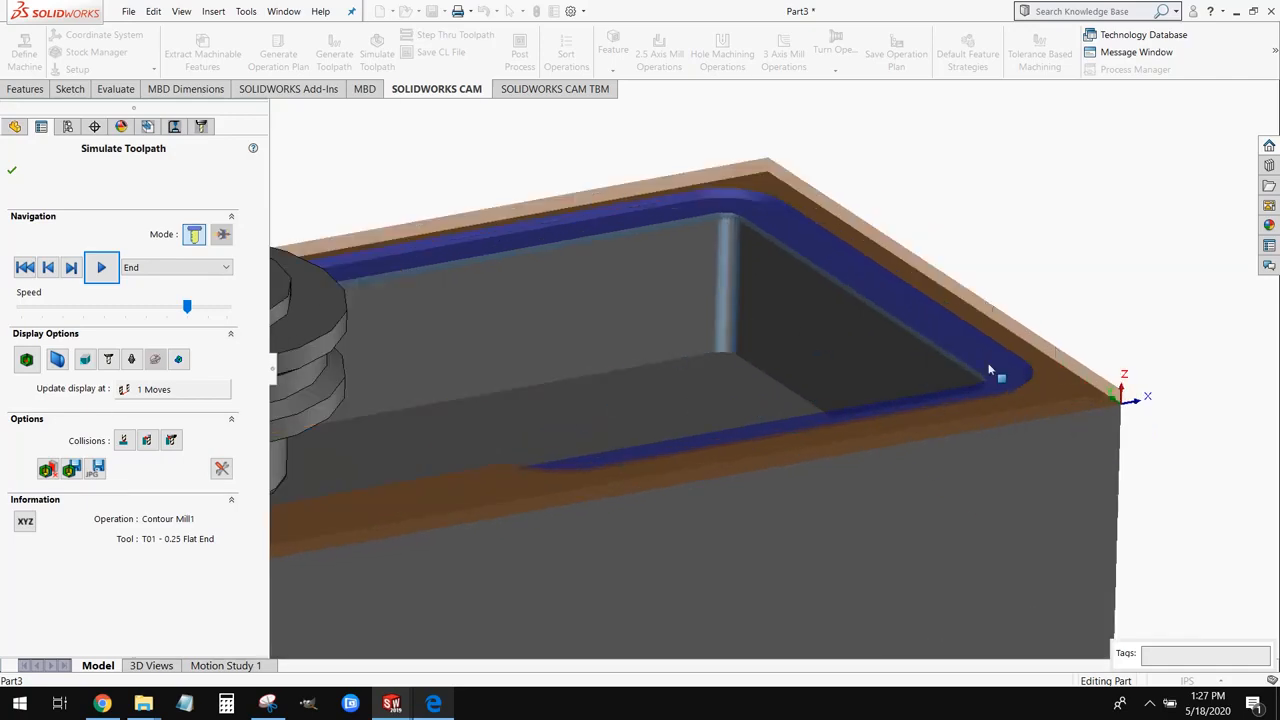
{"action": "scroll", "coordinate": [950, 420], "scroll_direction": "up", "scroll_amount": 2}
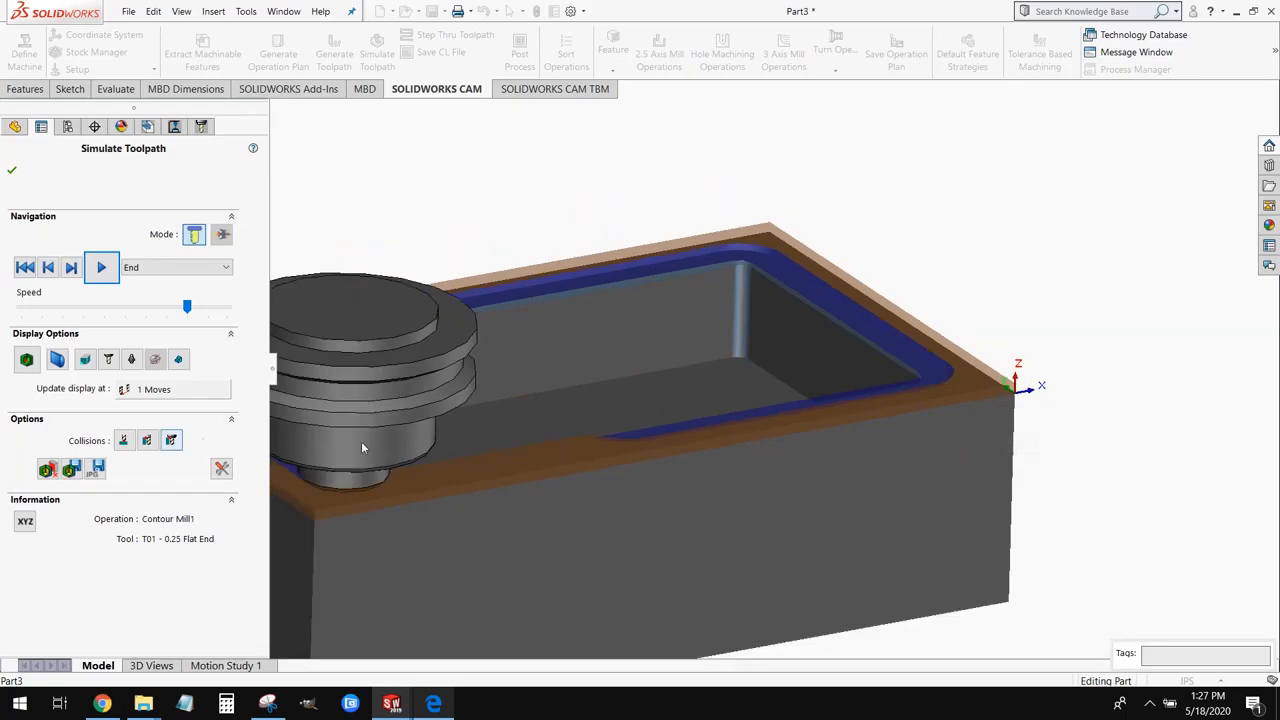
Step: Examine the clearance between the 0.25 flat end mill's holder and the stock around the pocket rim from several angles
{"action": "scroll", "coordinate": [365, 450], "scroll_direction": "down", "scroll_amount": 3}
{"action": "middle_click_drag", "start_coordinate": [477, 423], "coordinate": [562, 401]}
{"action": "scroll", "coordinate": [468, 400], "scroll_direction": "down", "scroll_amount": 3}
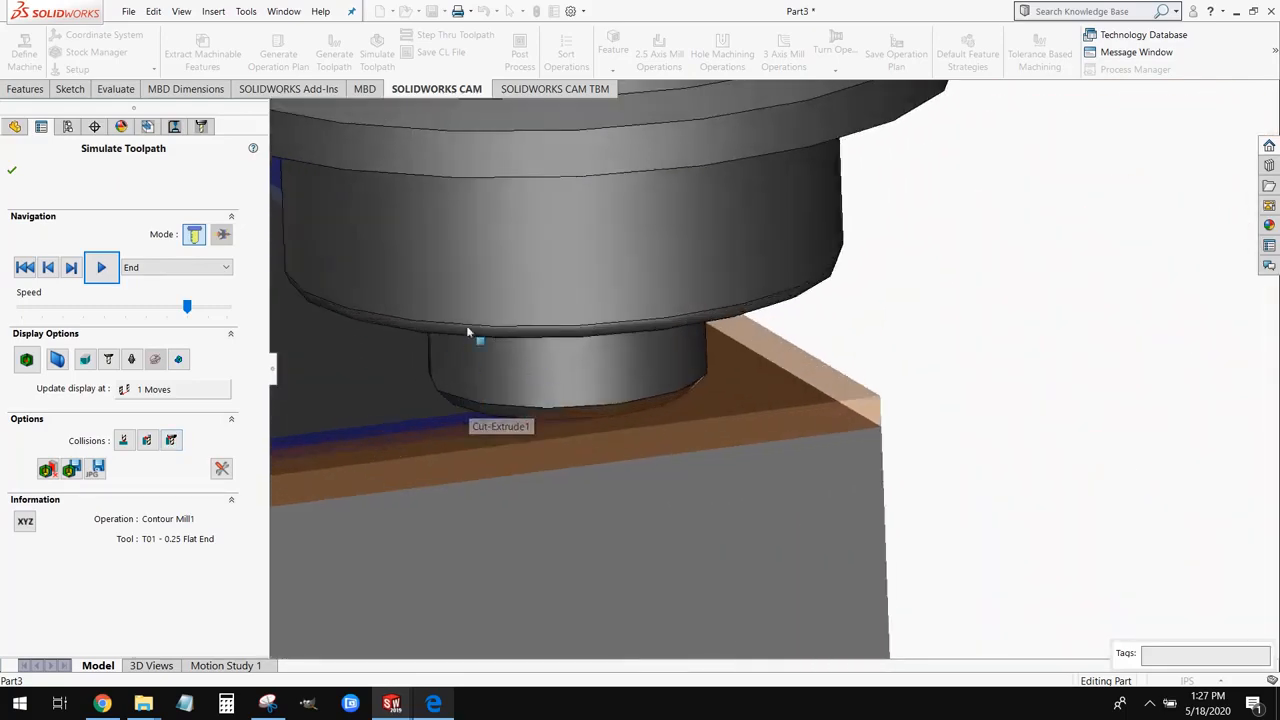
{"action": "middle_click_drag", "start_coordinate": [449, 434], "coordinate": [616, 423]}
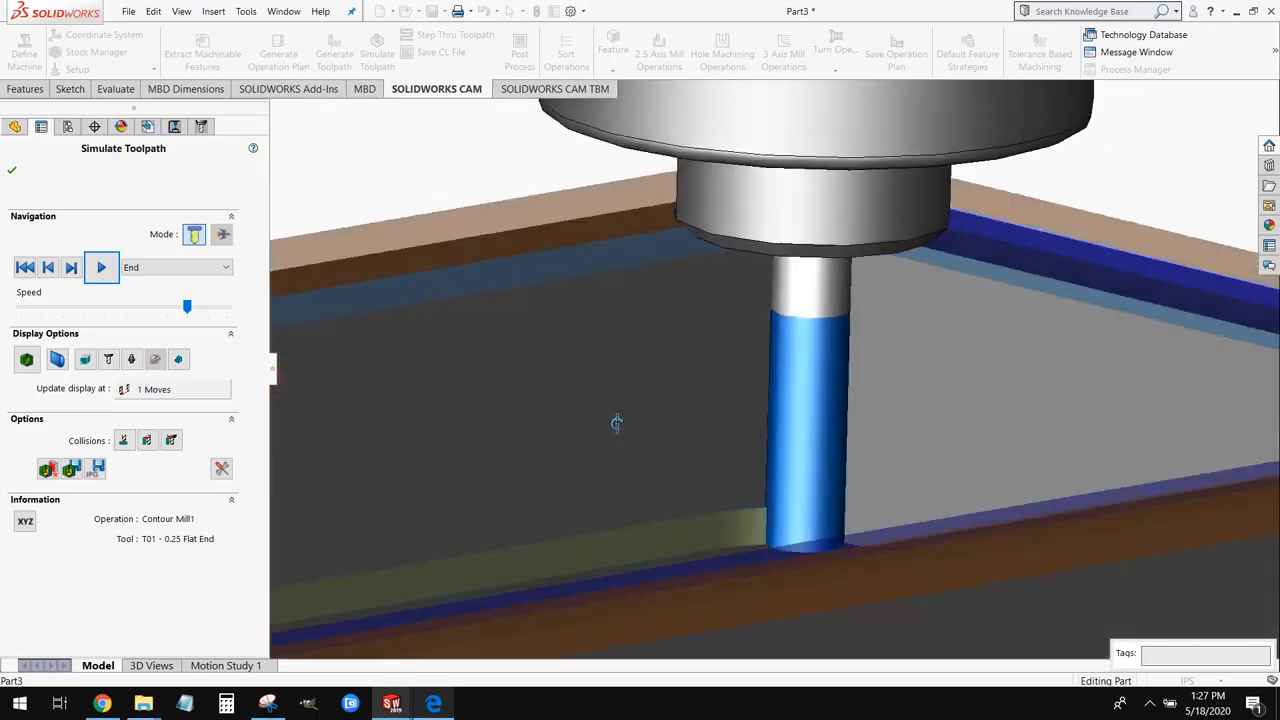
{"action": "middle_click_drag", "start_coordinate": [835, 190], "coordinate": [872, 200]}
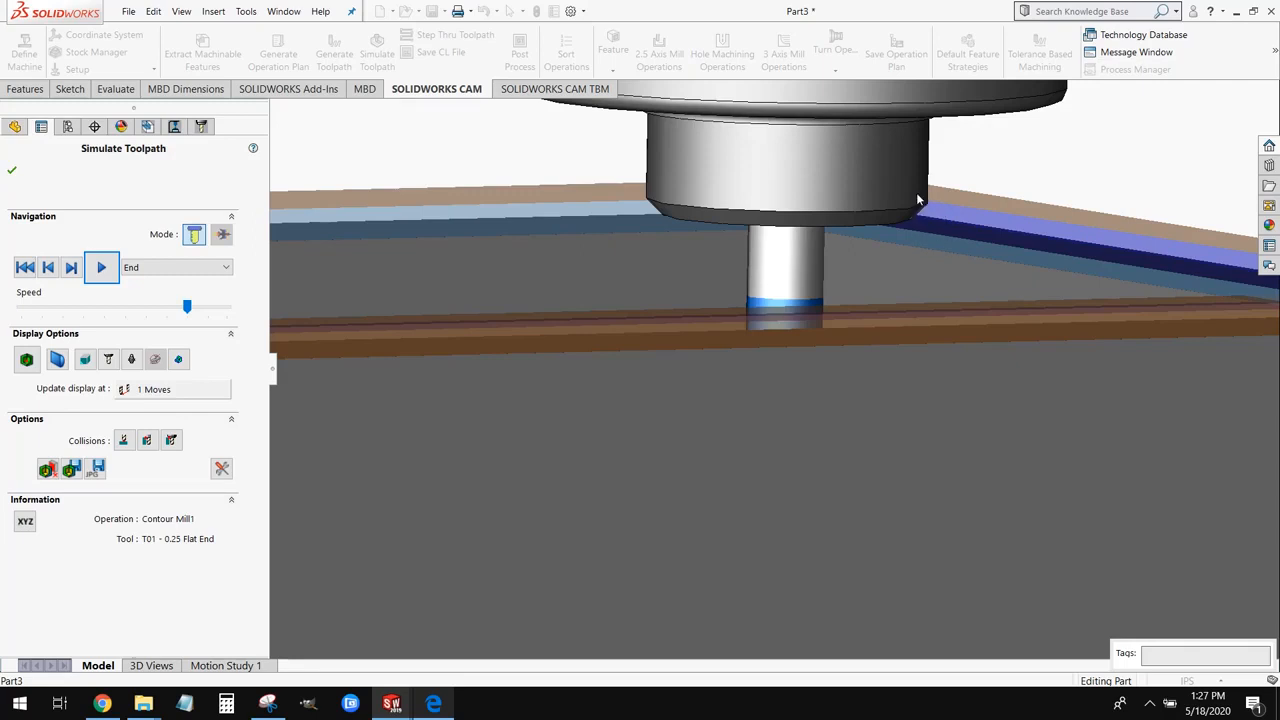
{"action": "middle_click_drag", "start_coordinate": [926, 256], "coordinate": [547, 260]}
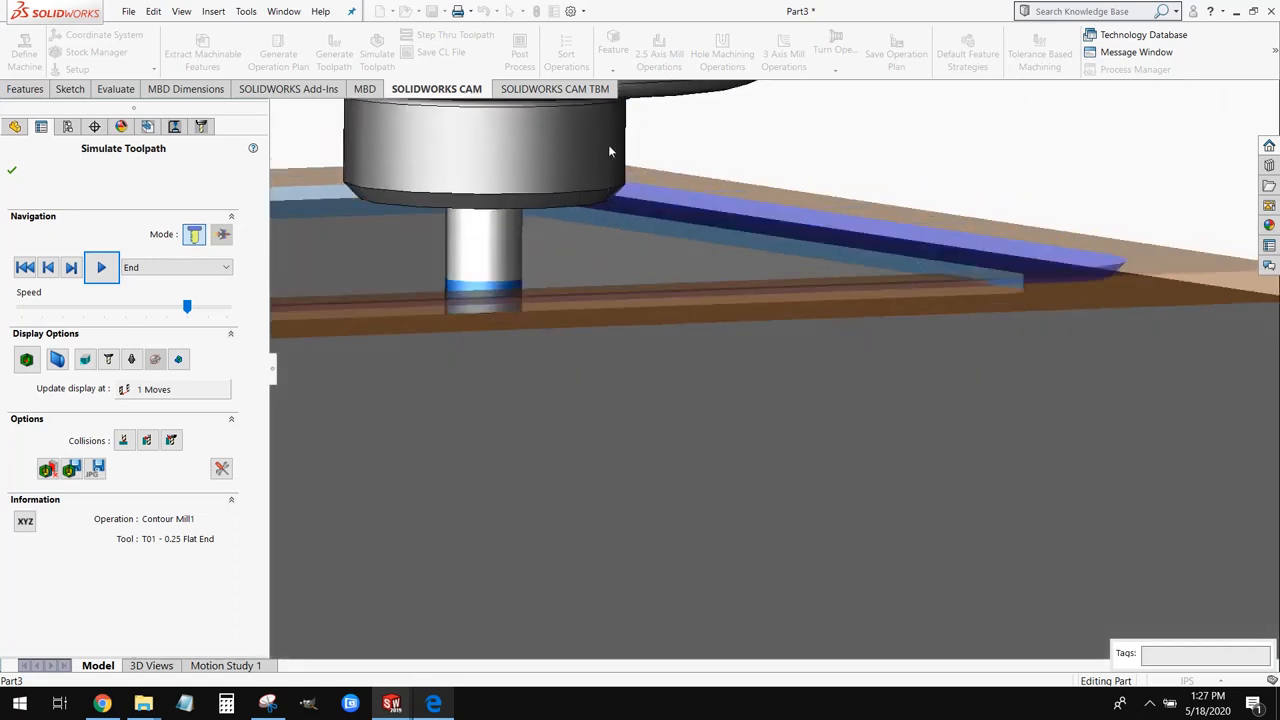
{"action": "middle_click_drag", "start_coordinate": [588, 168], "coordinate": [746, 266]}
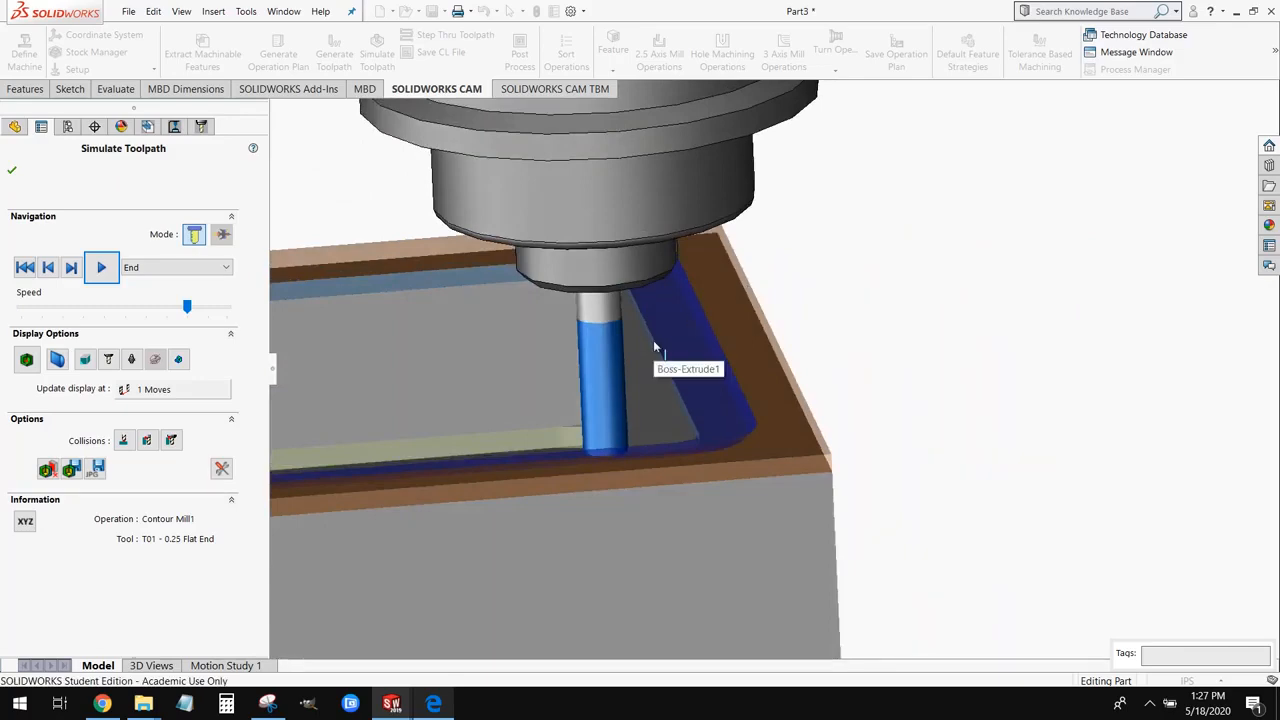
{"action": "middle_click_drag", "start_coordinate": [653, 340], "coordinate": [656, 236]}
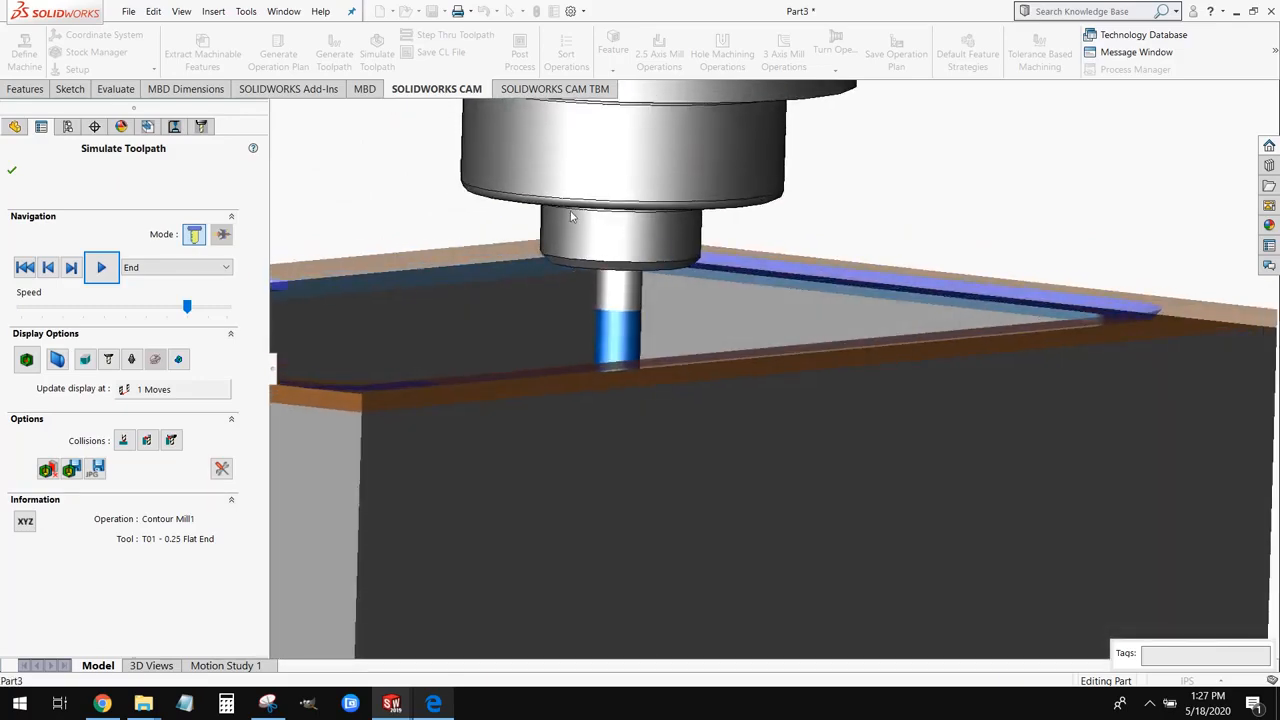
{"action": "middle_click_drag", "start_coordinate": [601, 303], "coordinate": [404, 309]}
Step: Run the simulation to the end and examine the stock layer above the block's top face before closing the simulation
{"action": "left_click", "coordinate": [101, 268]}
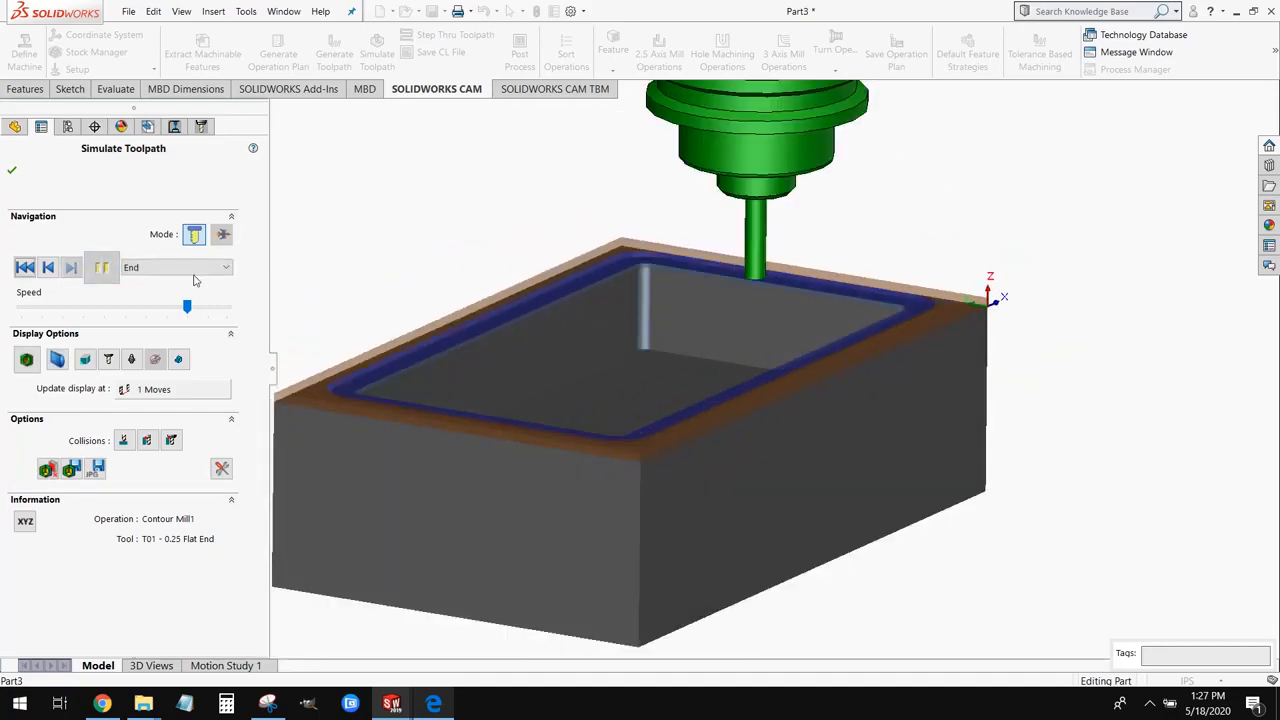
{"action": "middle_click_drag", "start_coordinate": [630, 330], "coordinate": [545, 312]}
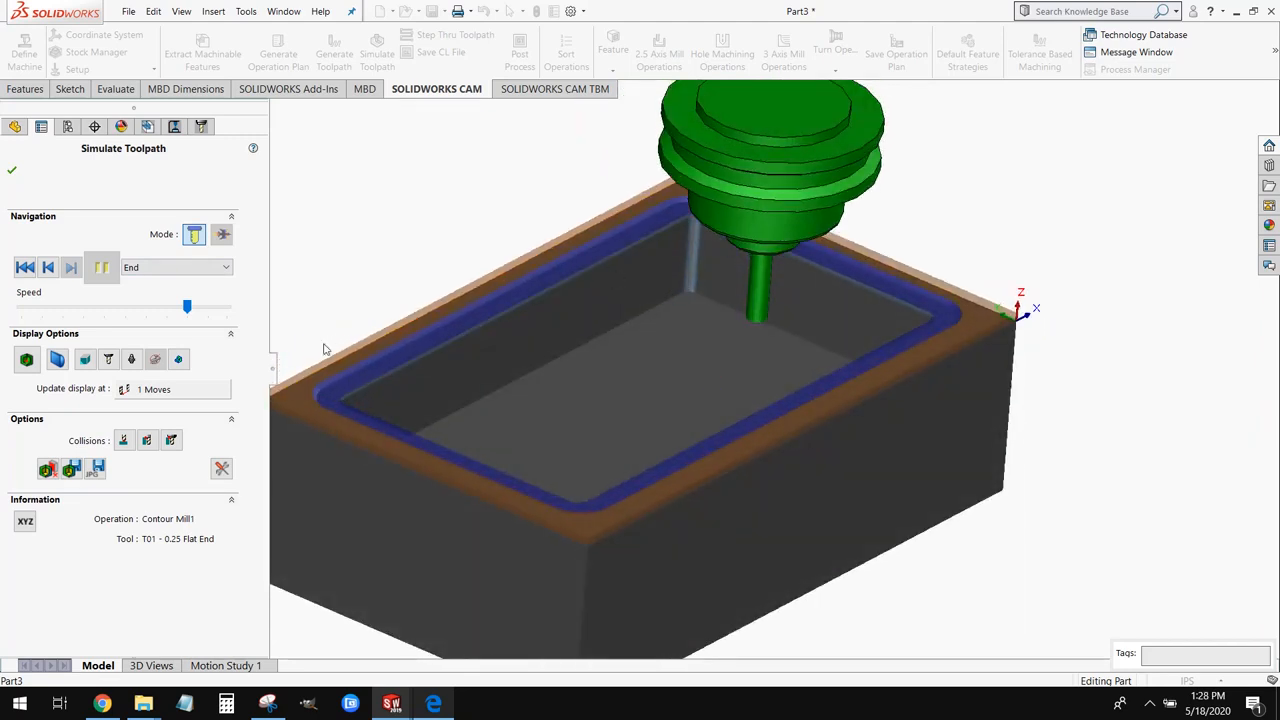
{"action": "scroll", "coordinate": [349, 428], "scroll_direction": "down", "scroll_amount": 3}
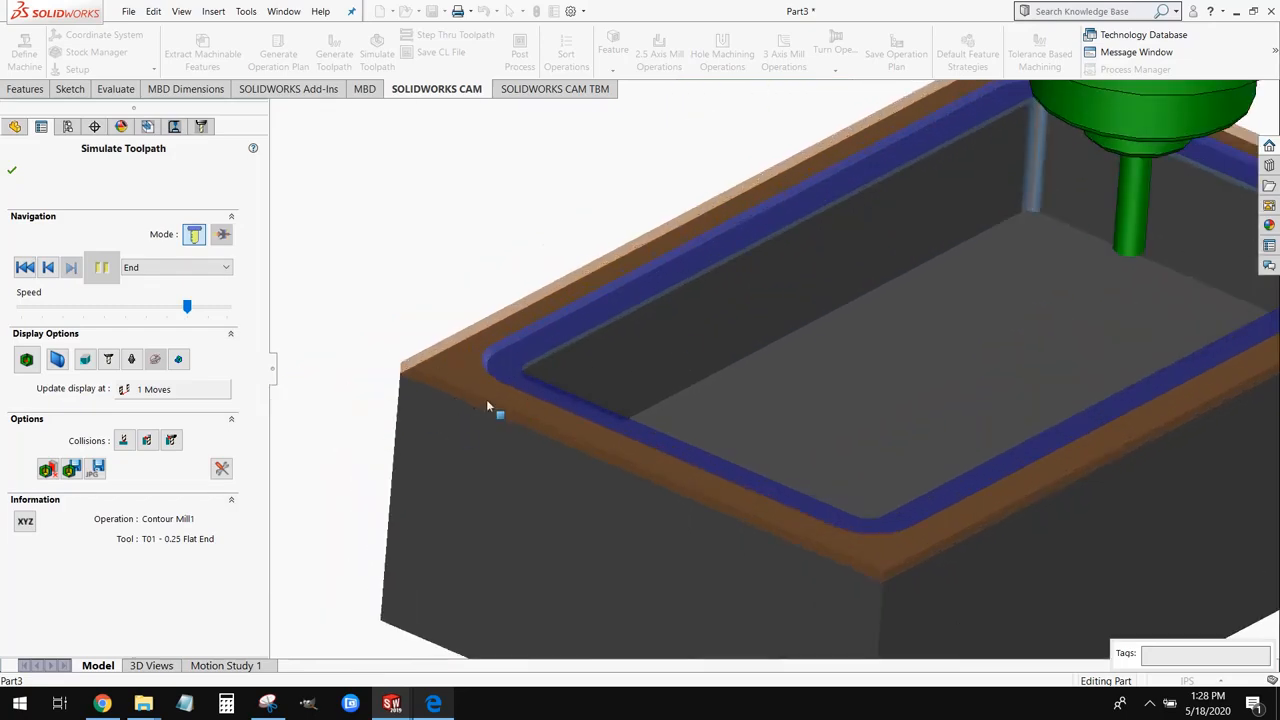
{"action": "scroll", "coordinate": [486, 399], "scroll_direction": "up", "scroll_amount": 3}
{"action": "scroll", "coordinate": [586, 377], "scroll_direction": "down", "scroll_amount": 4}
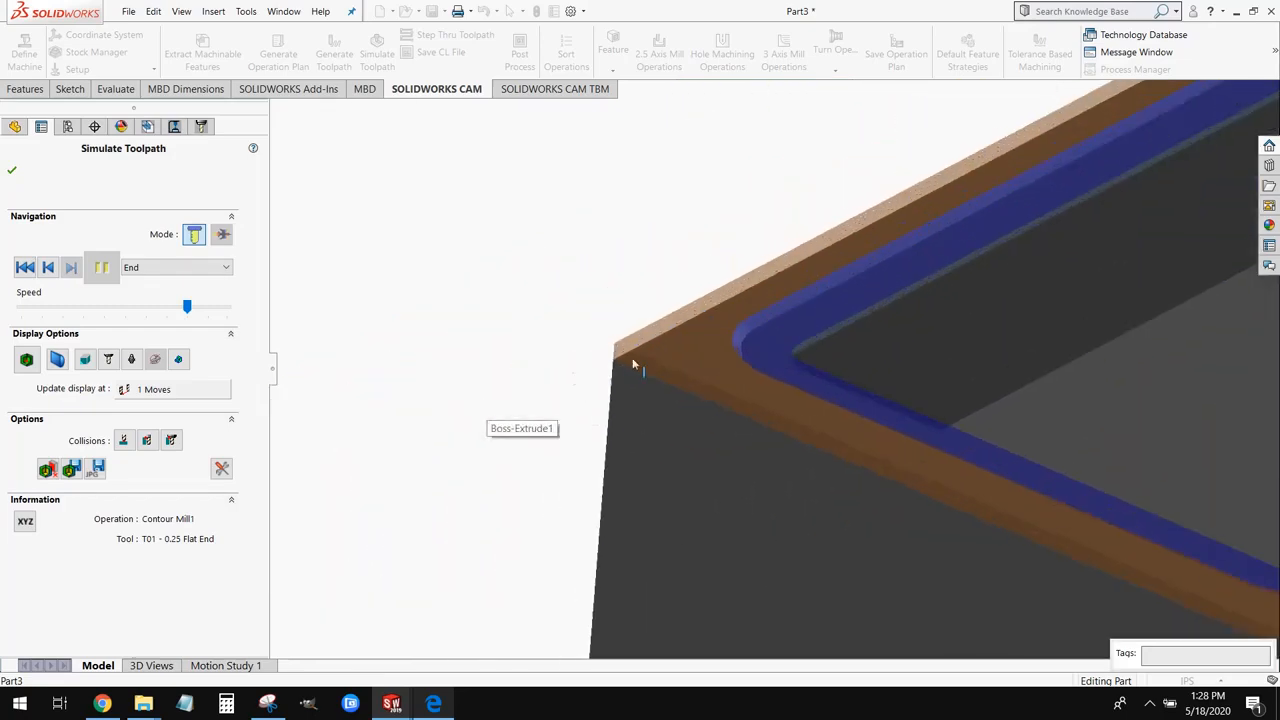
{"action": "scroll", "coordinate": [619, 366], "scroll_direction": "down", "scroll_amount": 1}
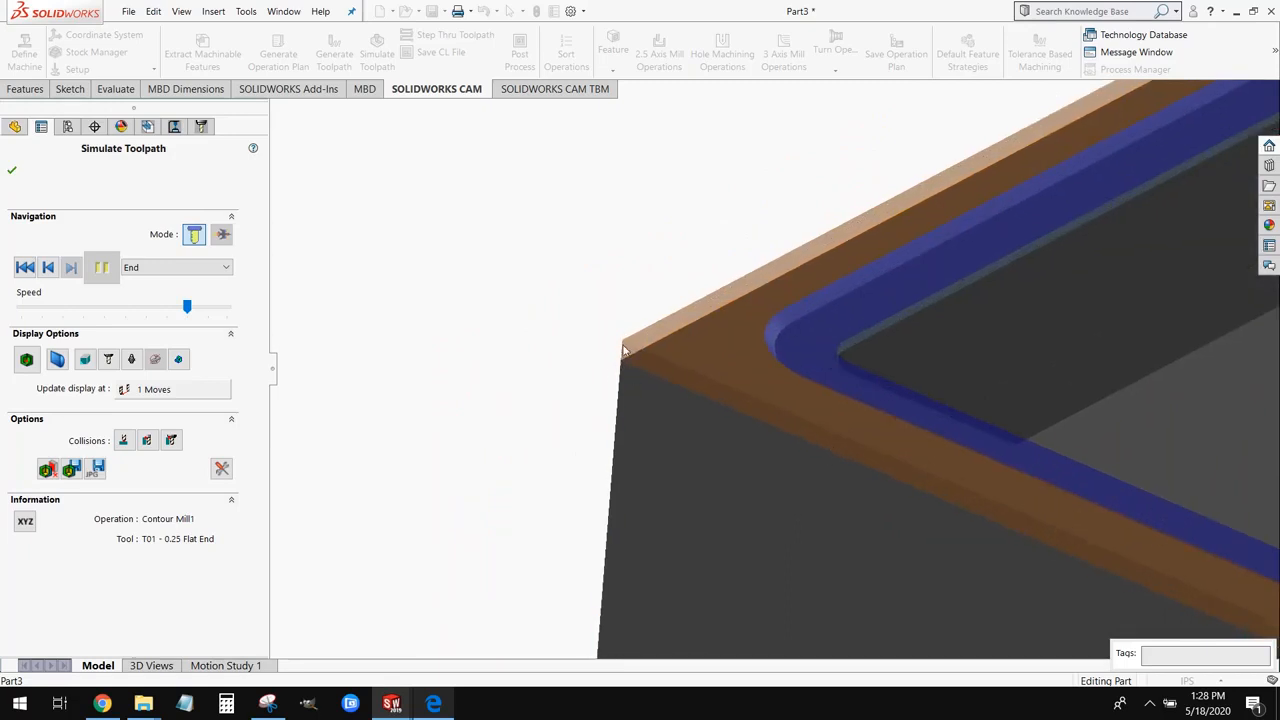
{"action": "scroll", "coordinate": [623, 358], "scroll_direction": "up", "scroll_amount": 1}
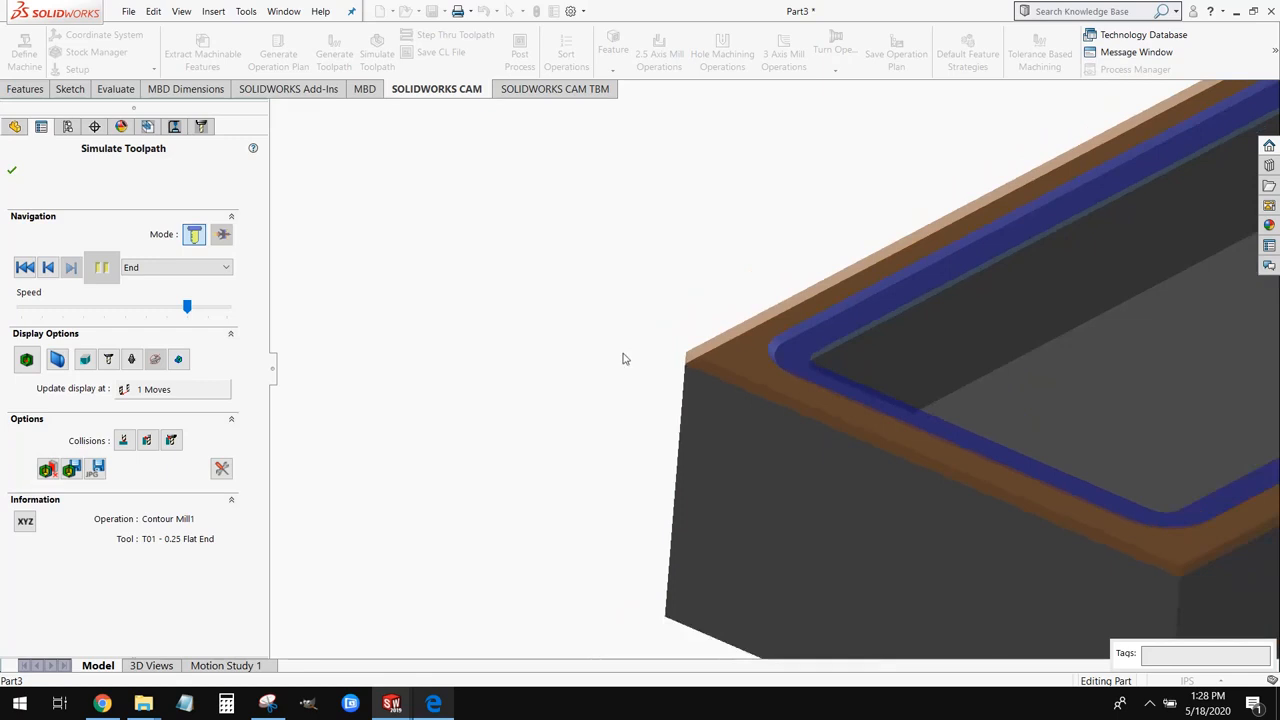
{"action": "scroll", "coordinate": [818, 401], "scroll_direction": "up", "scroll_amount": 4}
{"action": "middle_click_drag", "start_coordinate": [820, 402], "coordinate": [875, 351]}
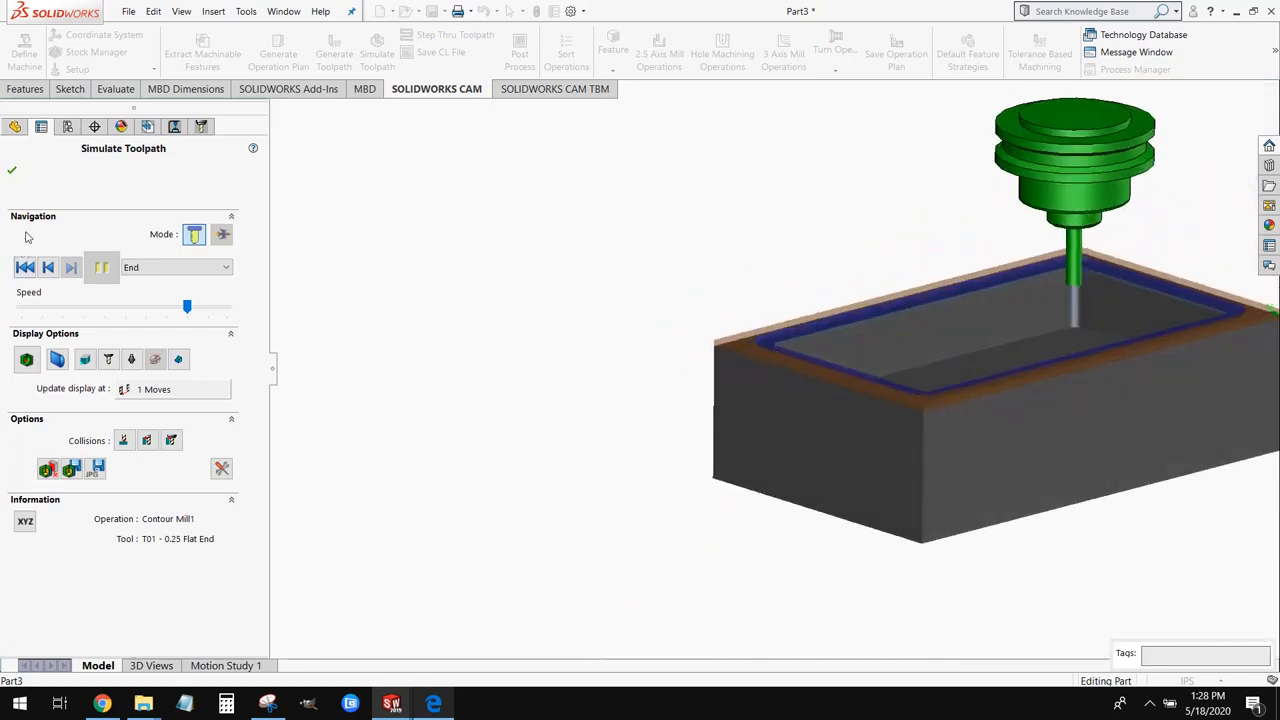
{"action": "left_click", "coordinate": [12, 171]}
Step: Create a mill setup on the block's top face that includes a Face feature with the Finish strategy
{"action": "scroll", "coordinate": [684, 365], "scroll_direction": "up", "scroll_amount": 3}
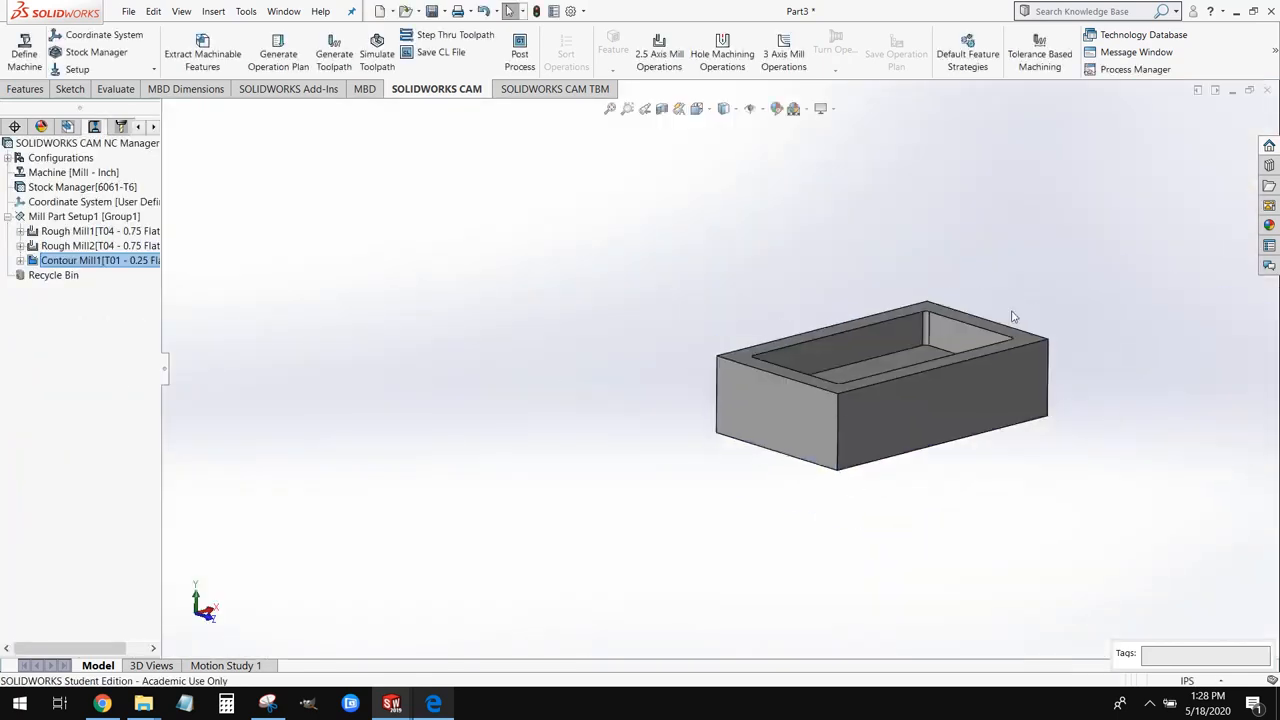
{"action": "scroll", "coordinate": [1012, 313], "scroll_direction": "down", "scroll_amount": 3}
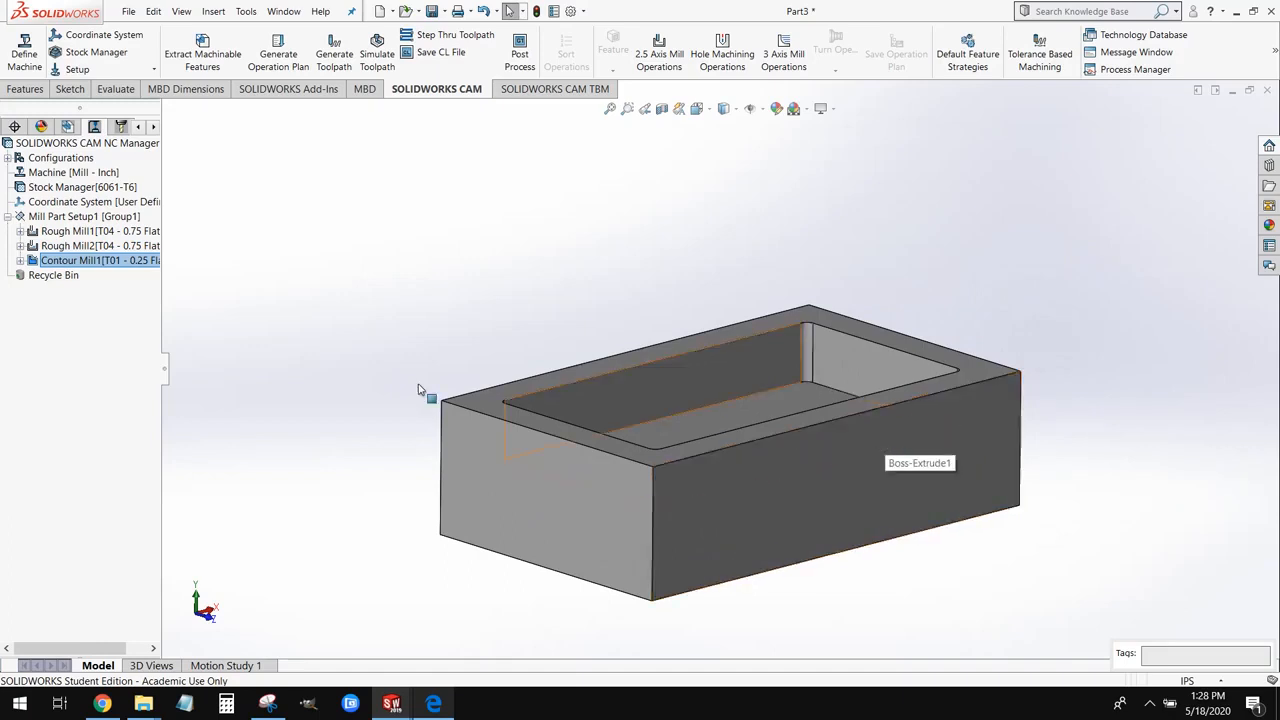
{"action": "left_click", "coordinate": [106, 70]}
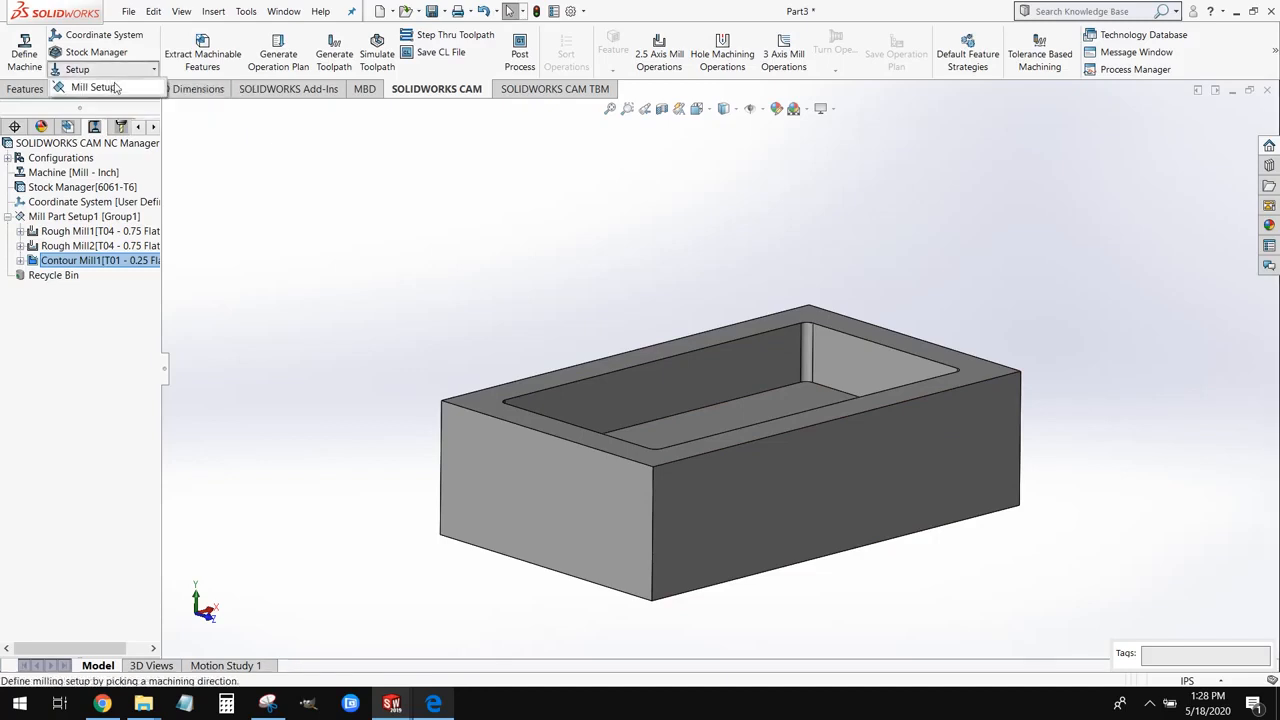
{"action": "left_click", "coordinate": [116, 88]}
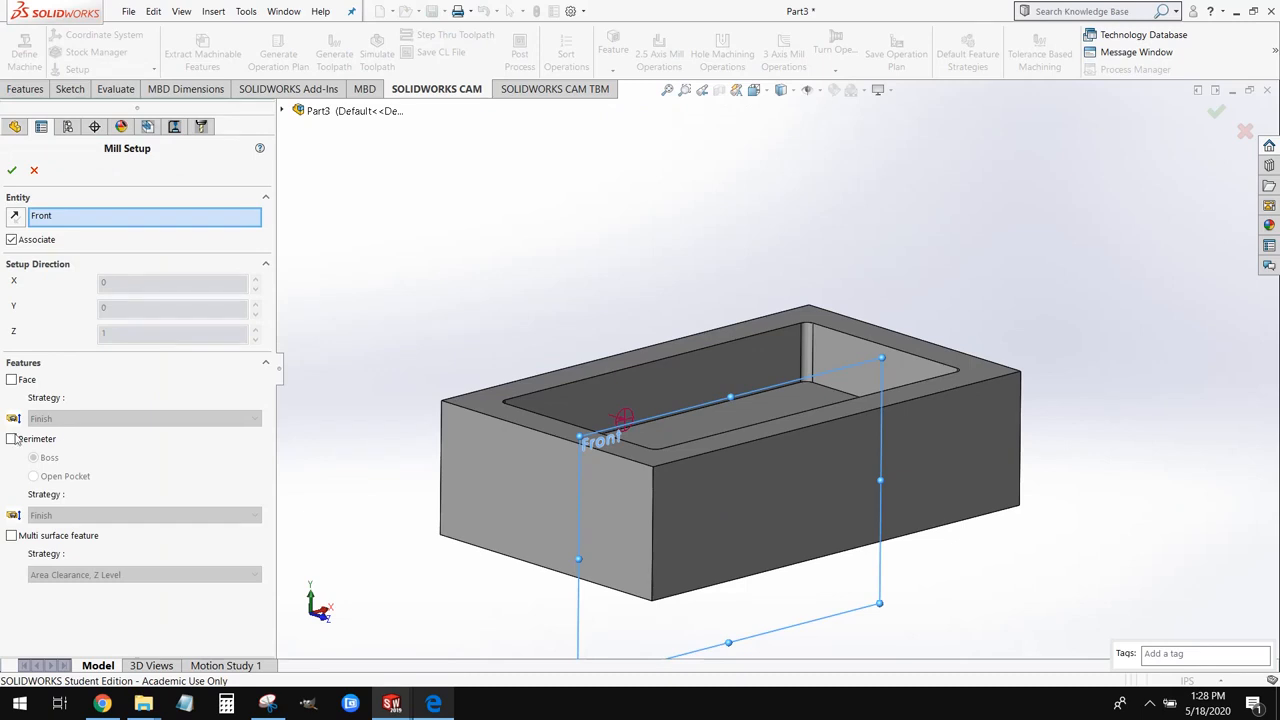
{"action": "left_click", "coordinate": [12, 380]}
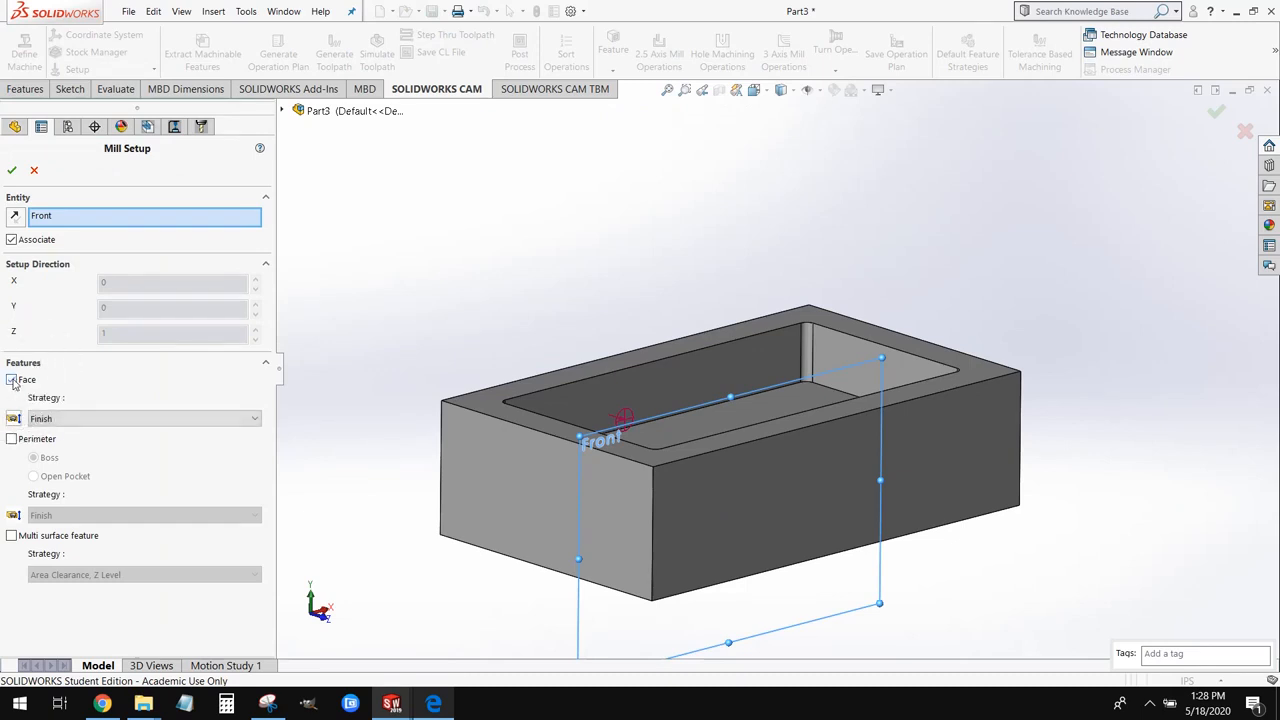
{"action": "left_click", "coordinate": [493, 405]}
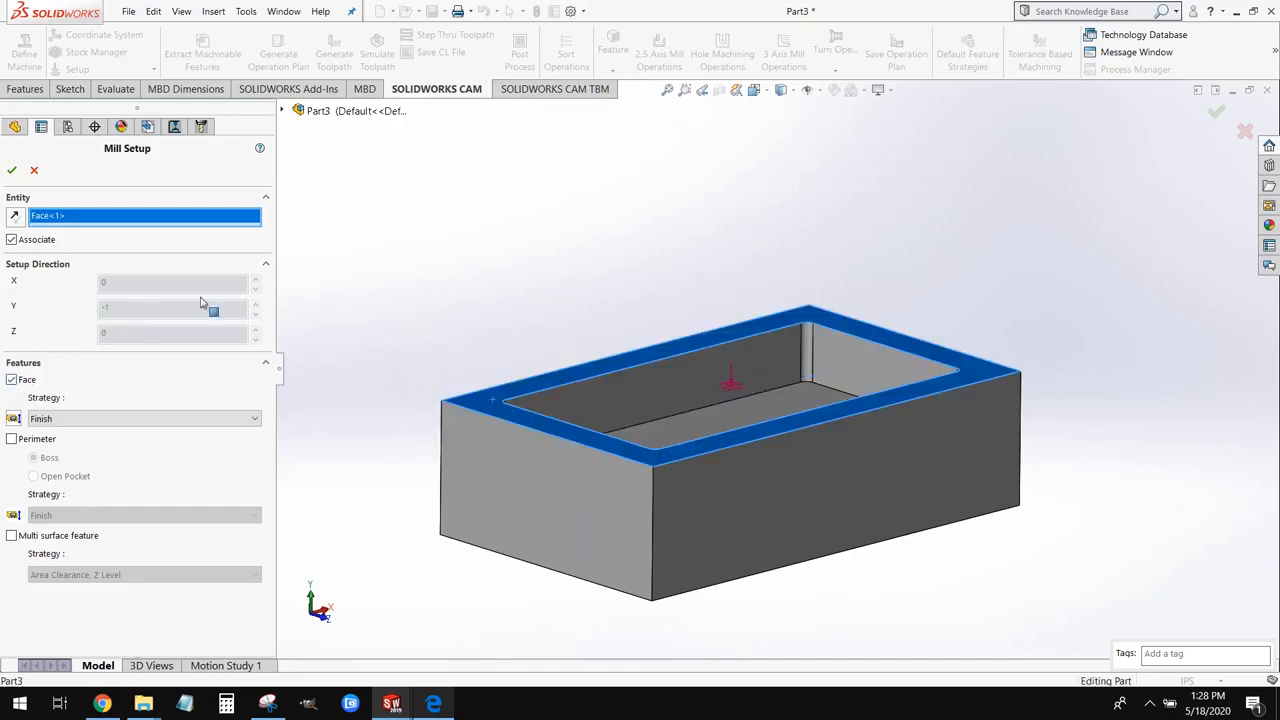
{"action": "left_click", "coordinate": [12, 172]}
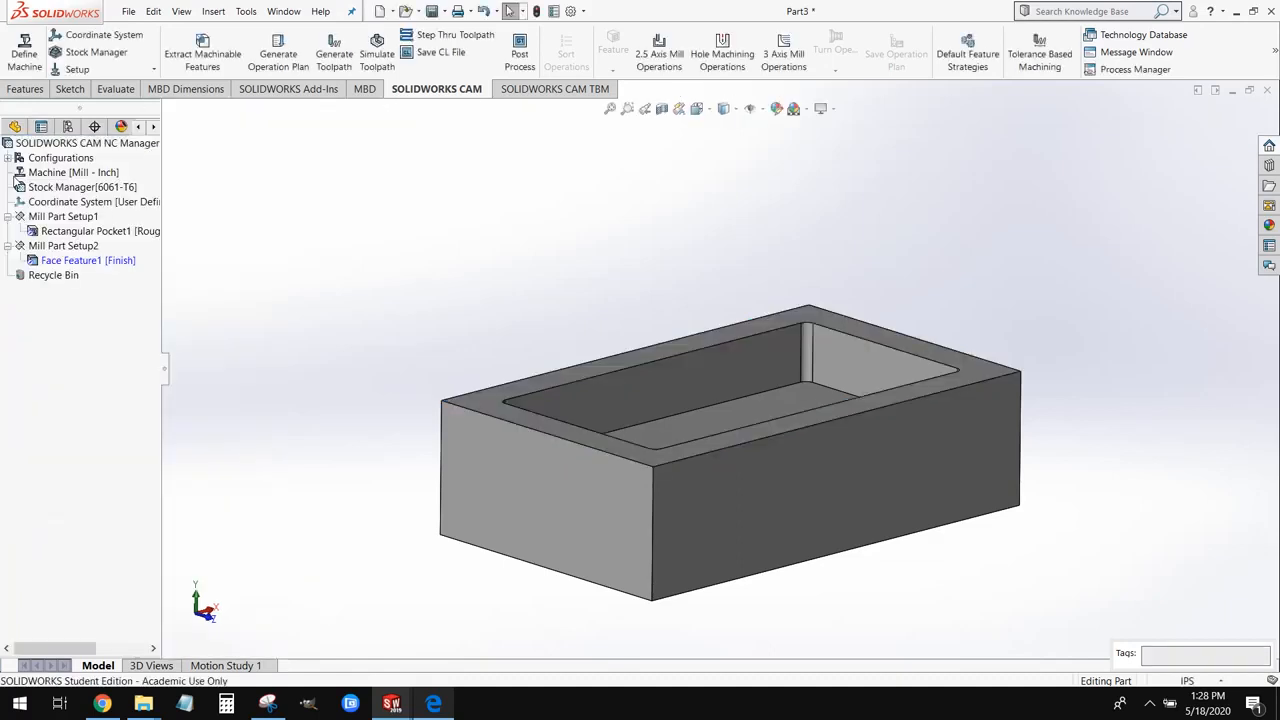
Step: Check the new face feature and update the operation plan to generate its missing operation, keeping the existing pocket operations
{"action": "left_click", "coordinate": [72, 262]}
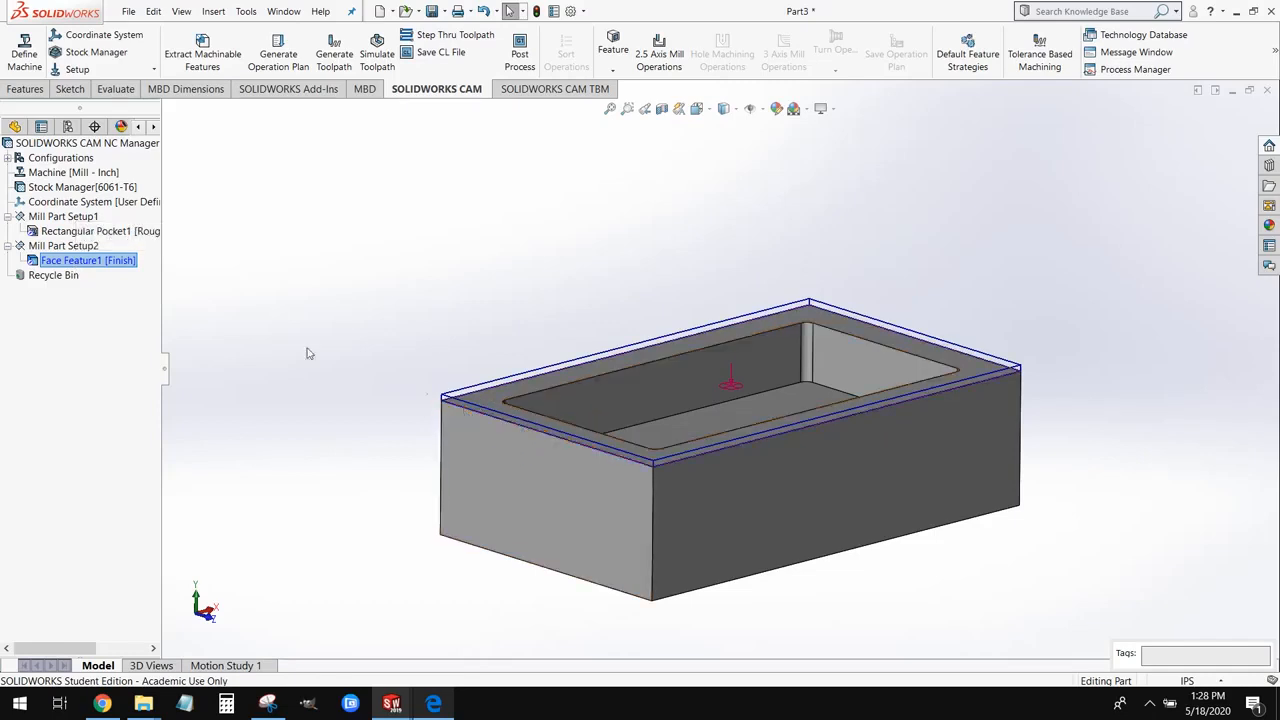
{"action": "left_click", "coordinate": [198, 71]}
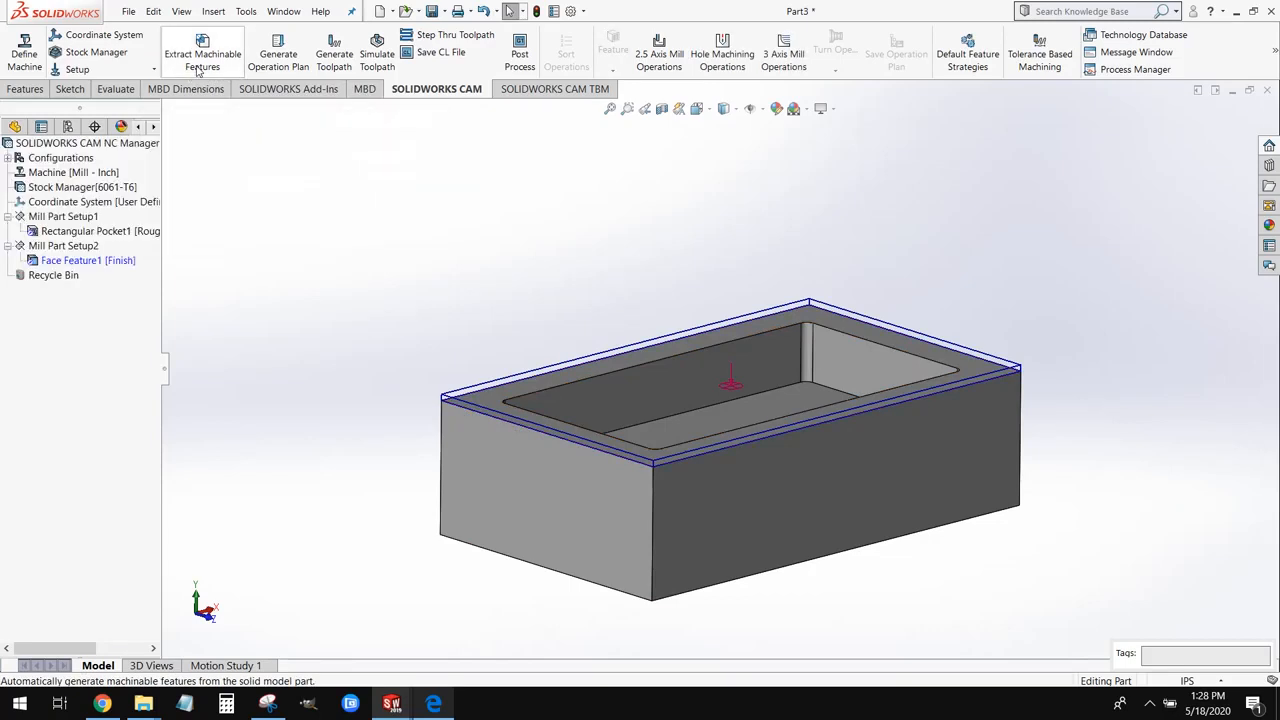
{"action": "left_click", "coordinate": [254, 62]}
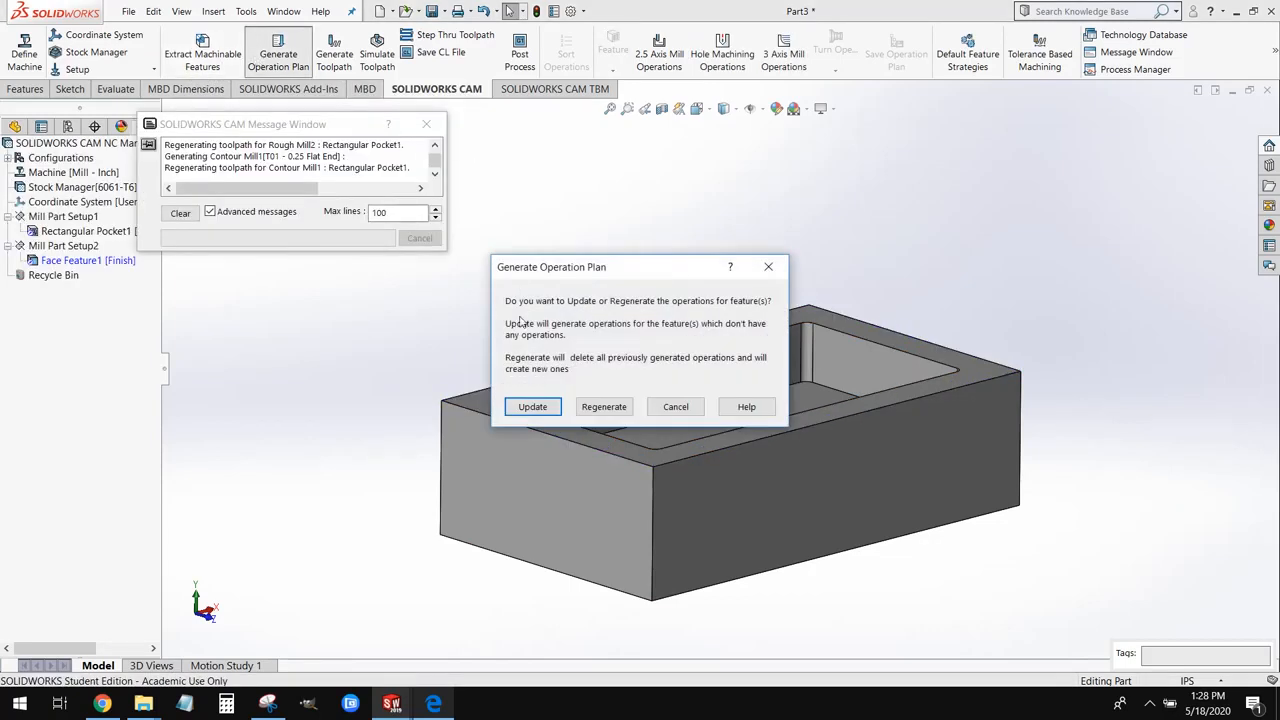
{"action": "left_click", "coordinate": [541, 406]}
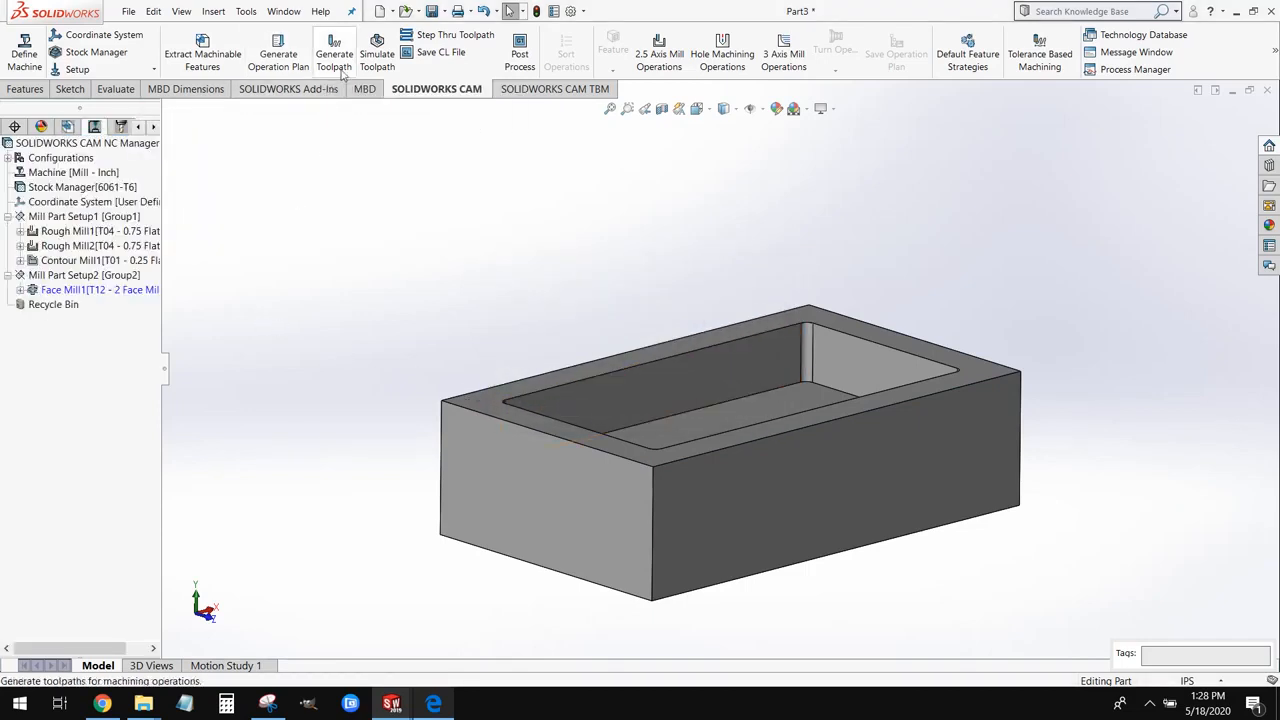
Step: Generate the missing face mill toolpath and compare it with the pocket's rough and contour mill toolpaths
{"action": "left_click", "coordinate": [98, 289]}
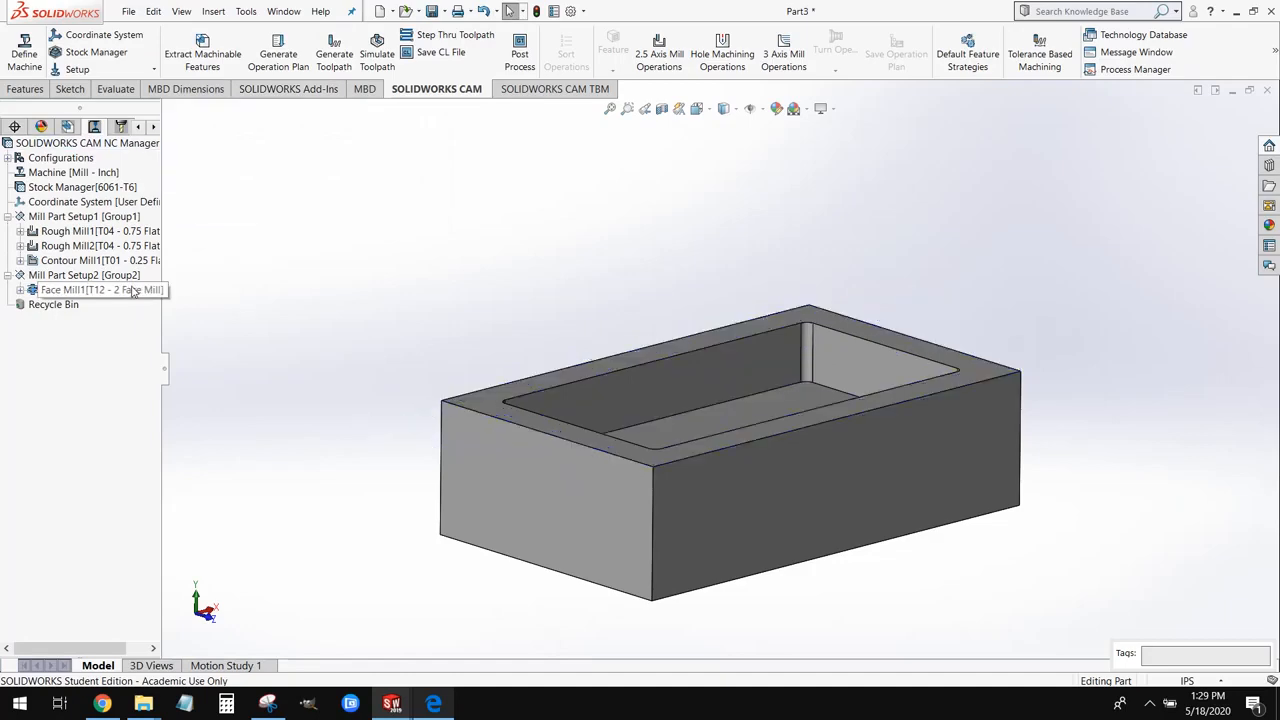
{"action": "scroll", "coordinate": [639, 394], "scroll_direction": "down", "scroll_amount": 3}
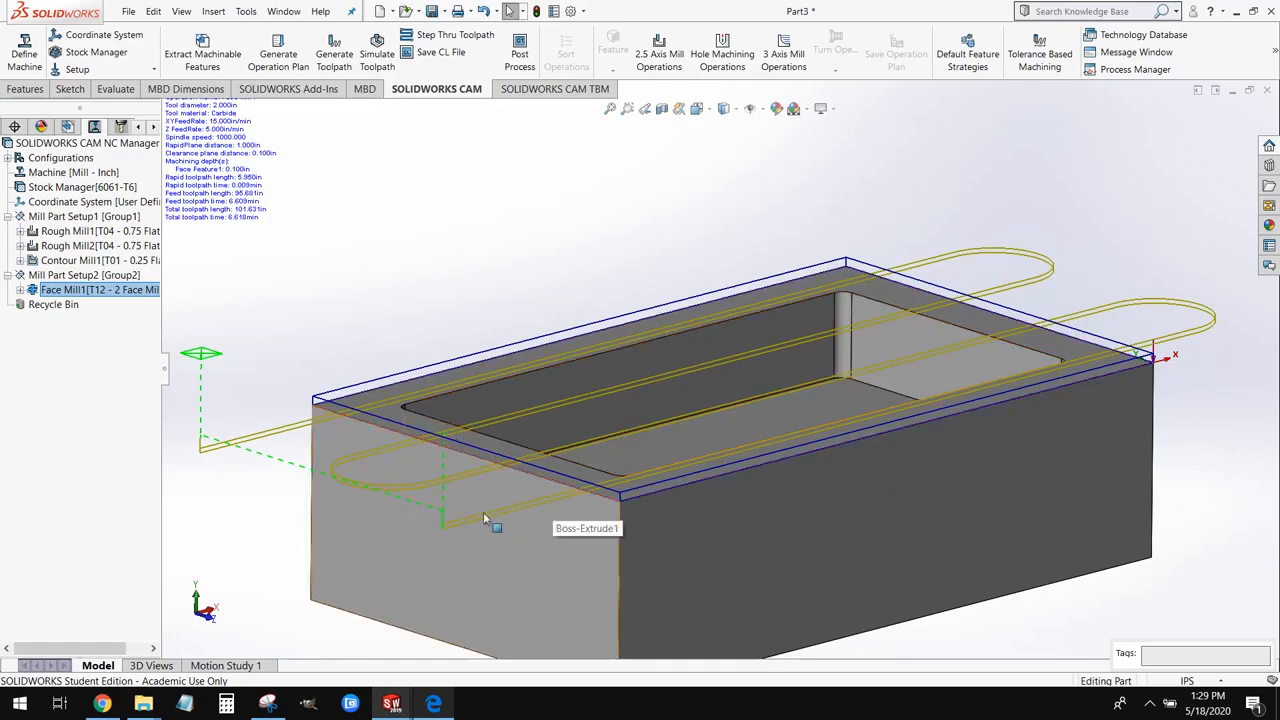
{"action": "left_click", "coordinate": [94, 231]}
{"action": "left_click", "coordinate": [91, 247]}
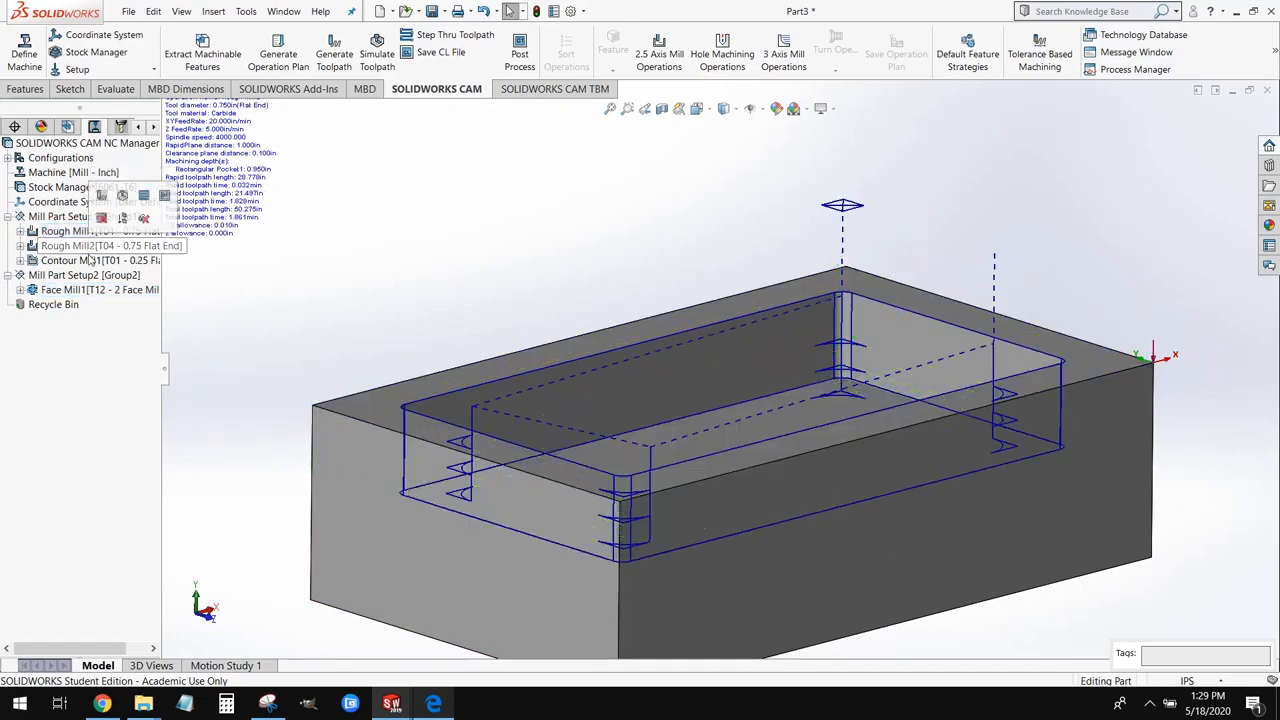
{"action": "left_click", "coordinate": [87, 261]}
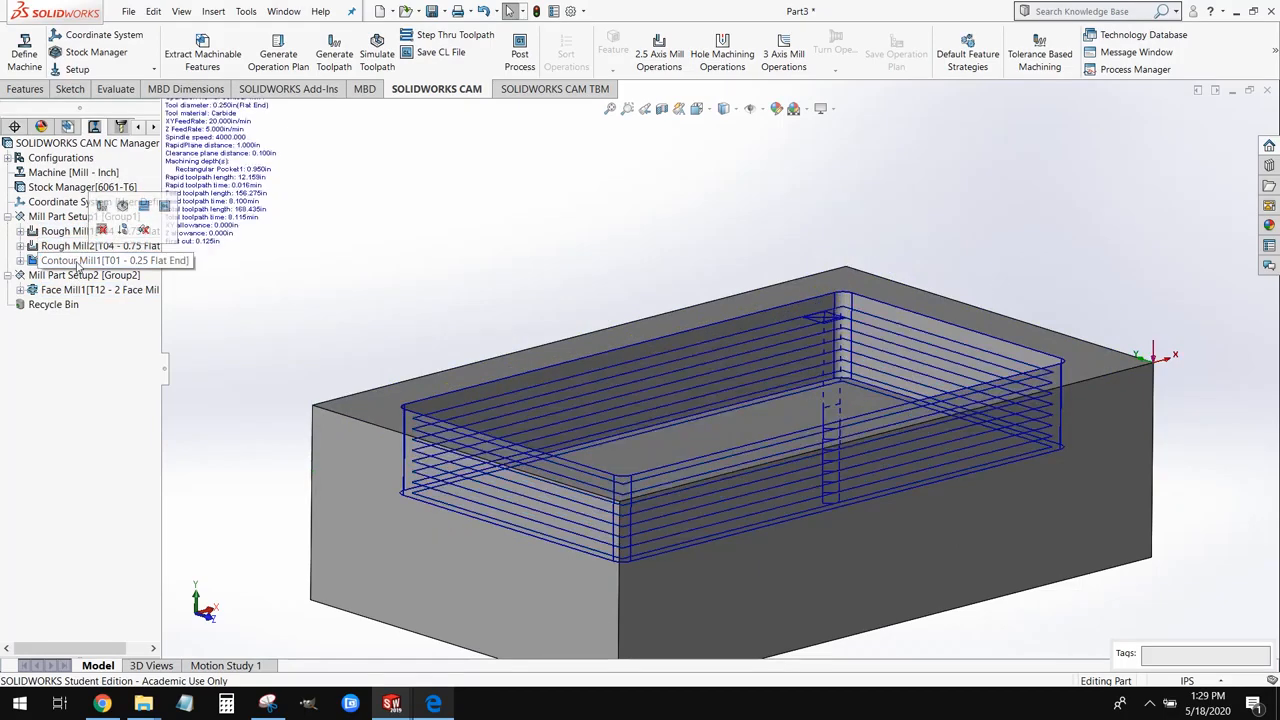
{"action": "left_click", "coordinate": [42, 289]}
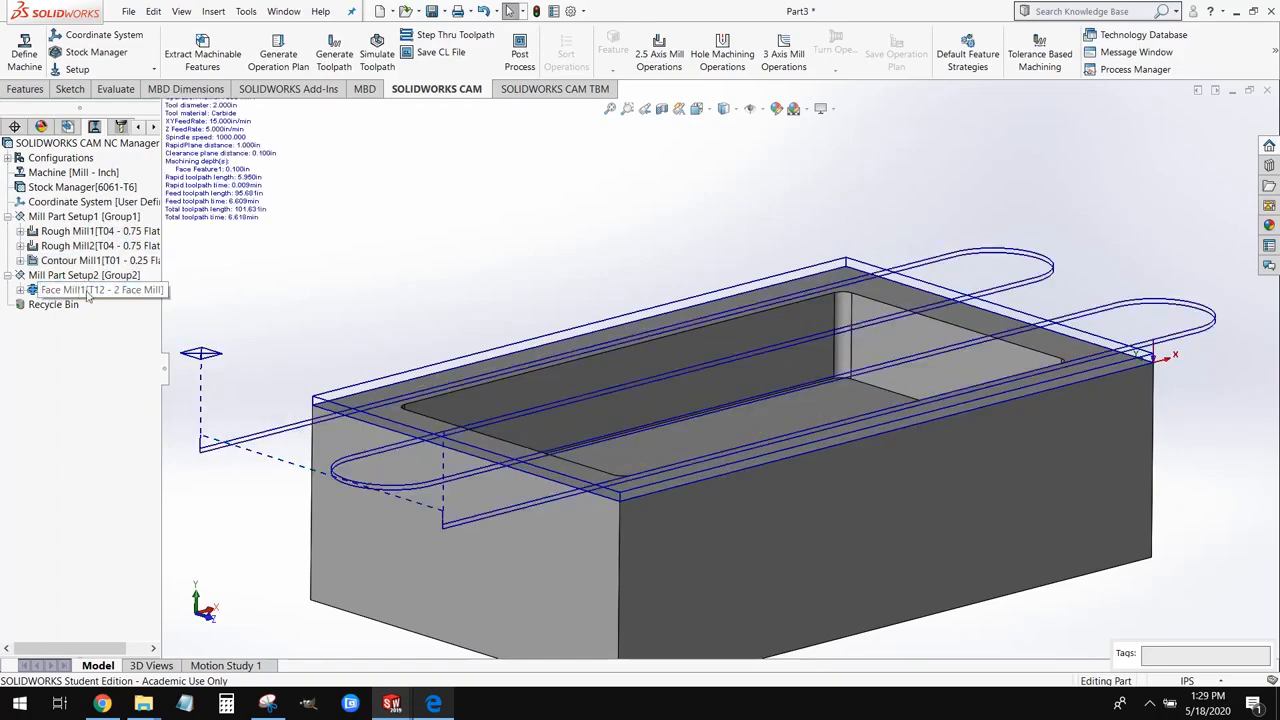
{"action": "scroll", "coordinate": [578, 338], "scroll_direction": "up", "scroll_amount": 2}
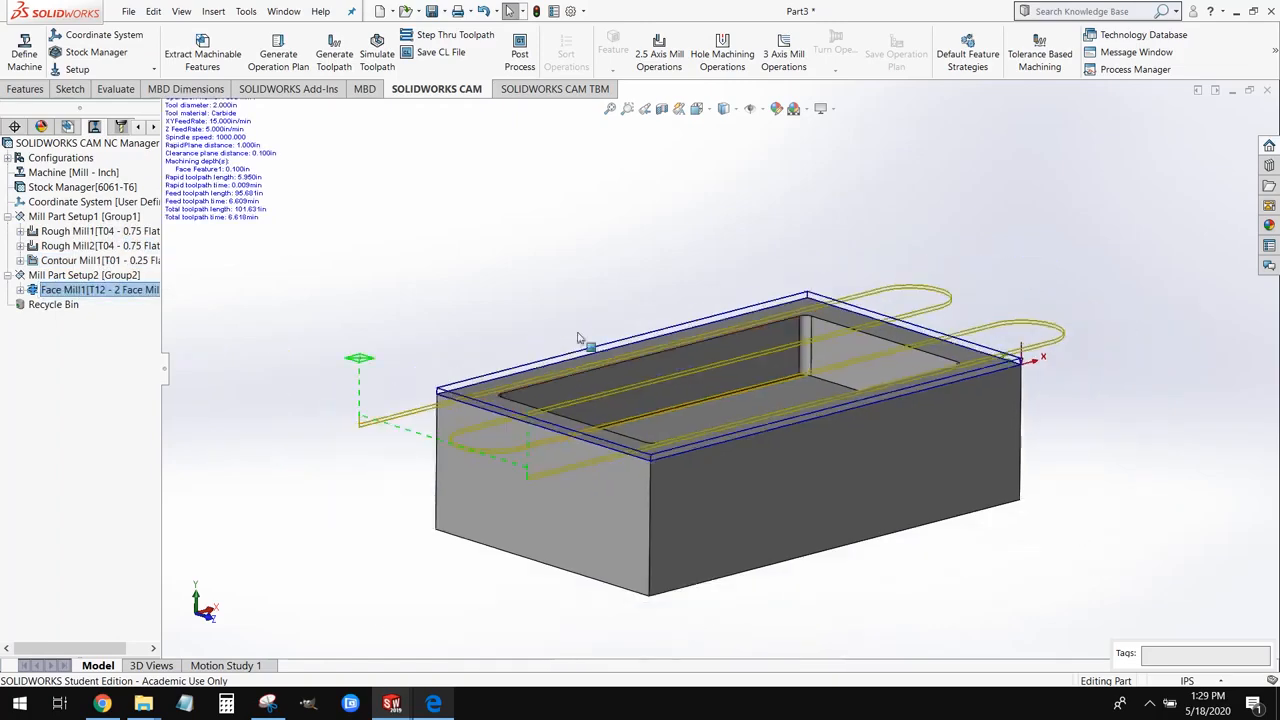
Step: Simulate all operations, raise the playback speed to maximum, and pause during the face milling
{"action": "left_click", "coordinate": [372, 58]}
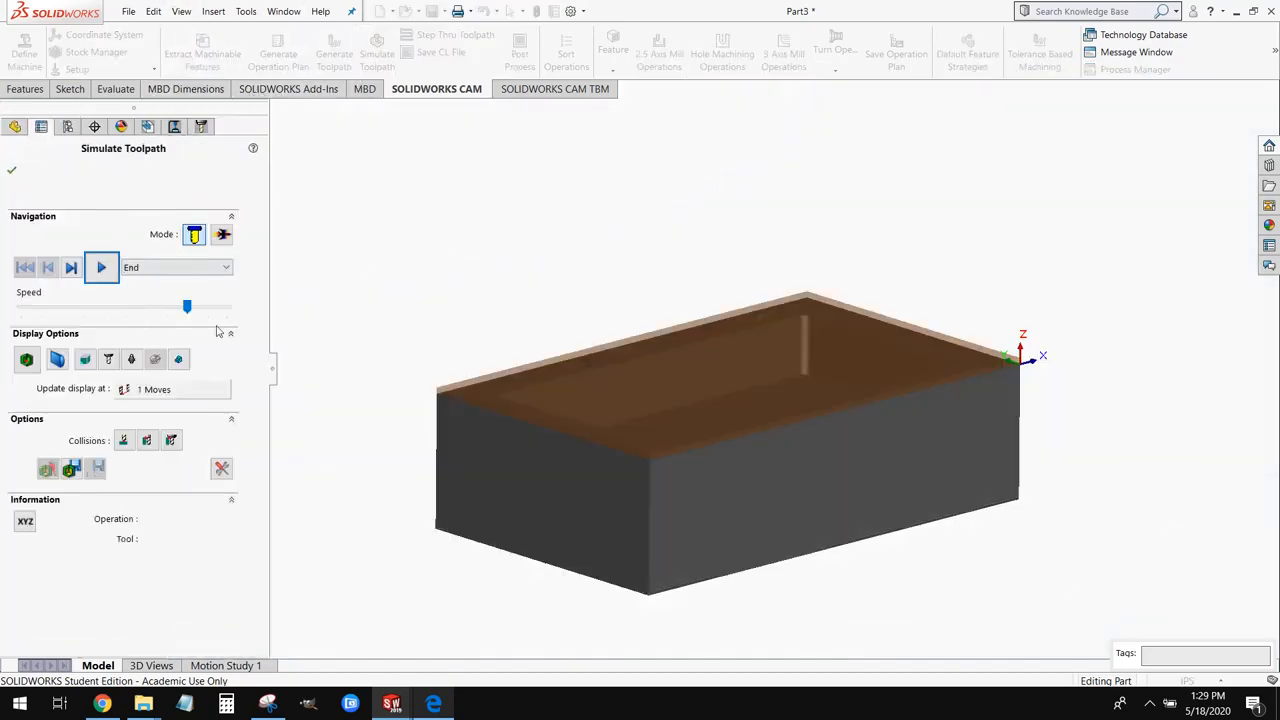
{"action": "left_click", "coordinate": [101, 268]}
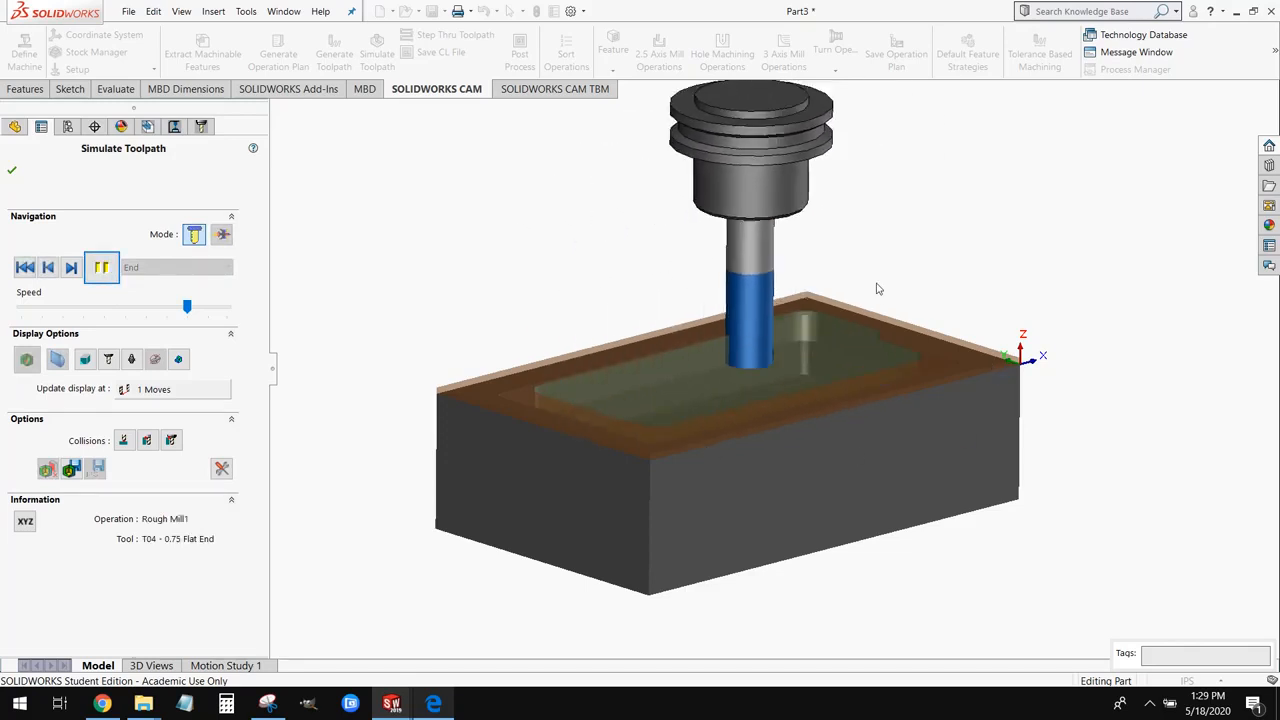
{"action": "left_click", "coordinate": [206, 308]}
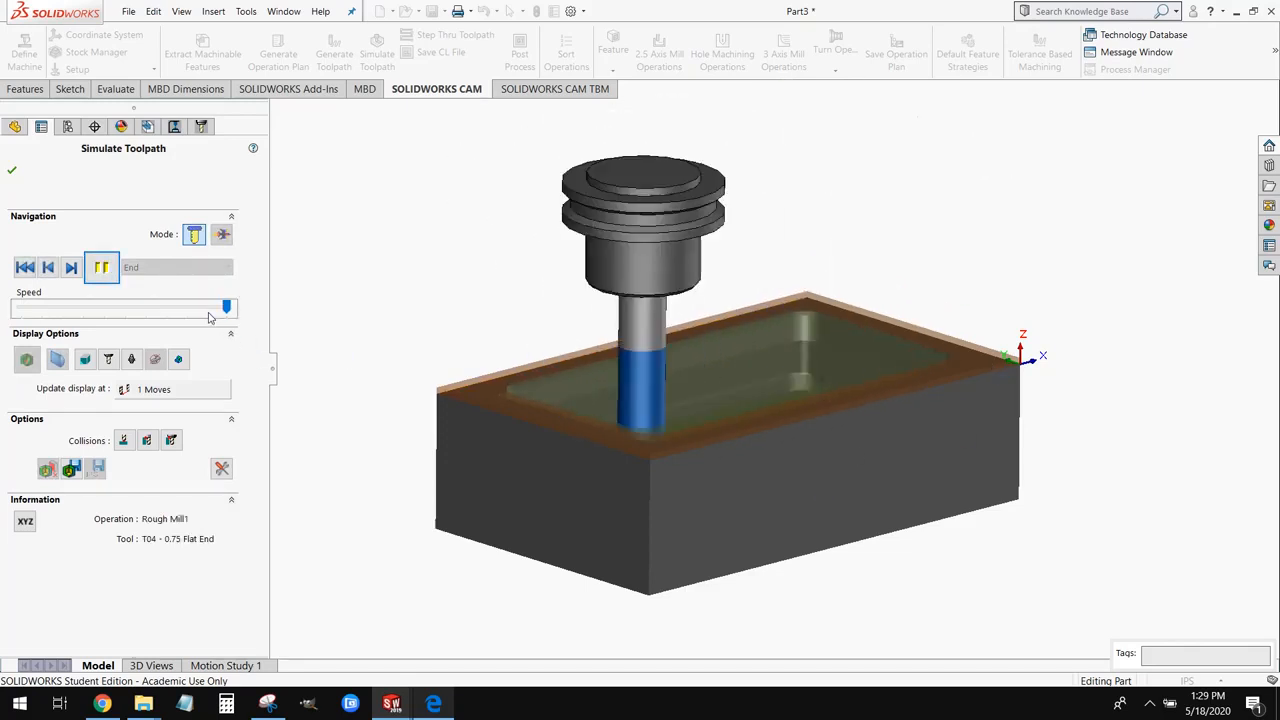
{"action": "left_click", "coordinate": [101, 268]}
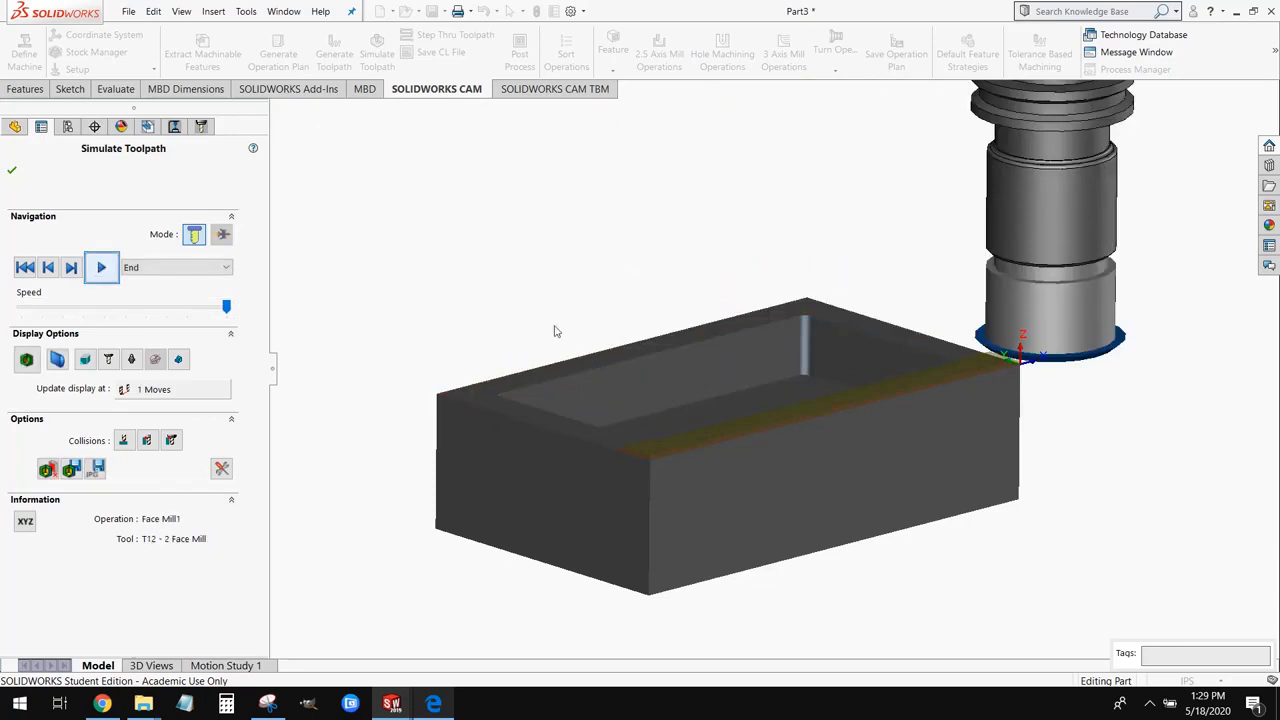
Step: Step the simulation back through the Face Mill1 moves and examine the remaining stock along the block's top edge
{"action": "left_click", "coordinate": [43, 273]}
{"action": "left_click", "coordinate": [43, 273]}
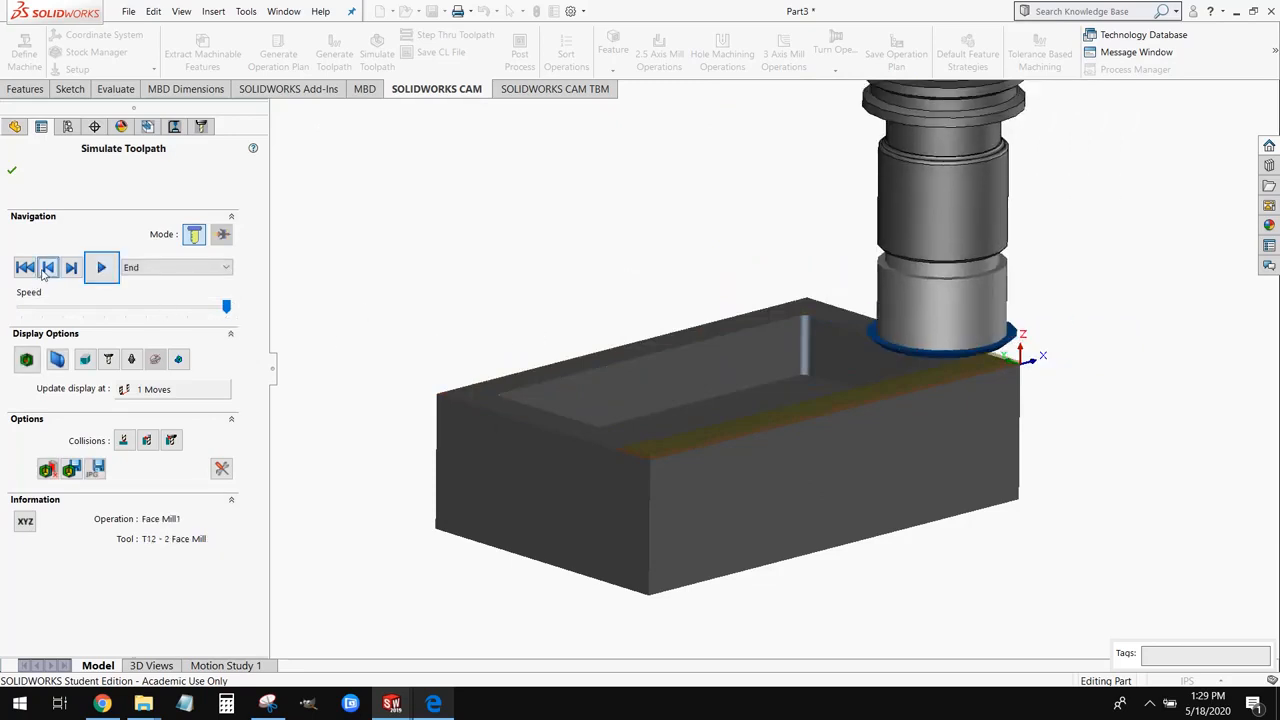
{"action": "left_click", "coordinate": [43, 273]}
{"action": "left_click", "coordinate": [43, 273]}
{"action": "left_click", "coordinate": [43, 273]}
{"action": "left_click", "coordinate": [43, 273]}
{"action": "left_click", "coordinate": [43, 273]}
{"action": "left_click", "coordinate": [43, 273]}
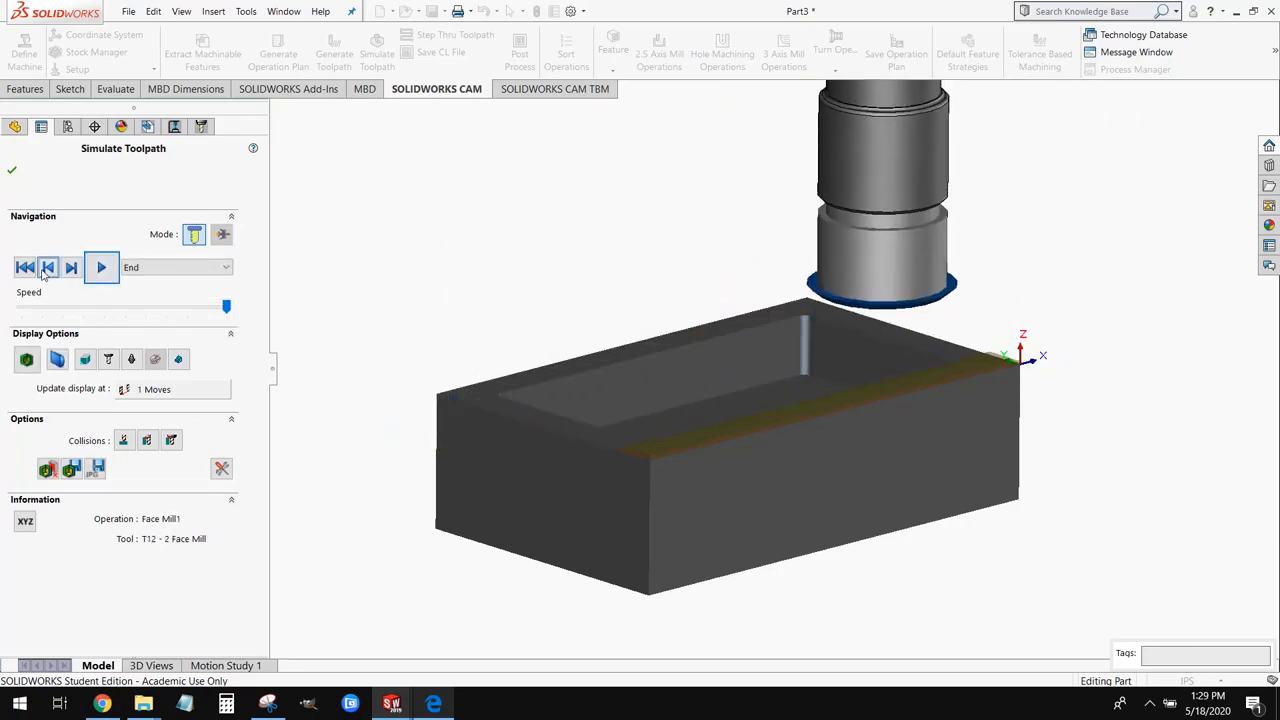
{"action": "left_click", "coordinate": [43, 273]}
{"action": "left_click", "coordinate": [43, 273]}
{"action": "left_click", "coordinate": [43, 273]}
{"action": "left_click", "coordinate": [43, 273]}
{"action": "left_click", "coordinate": [43, 273]}
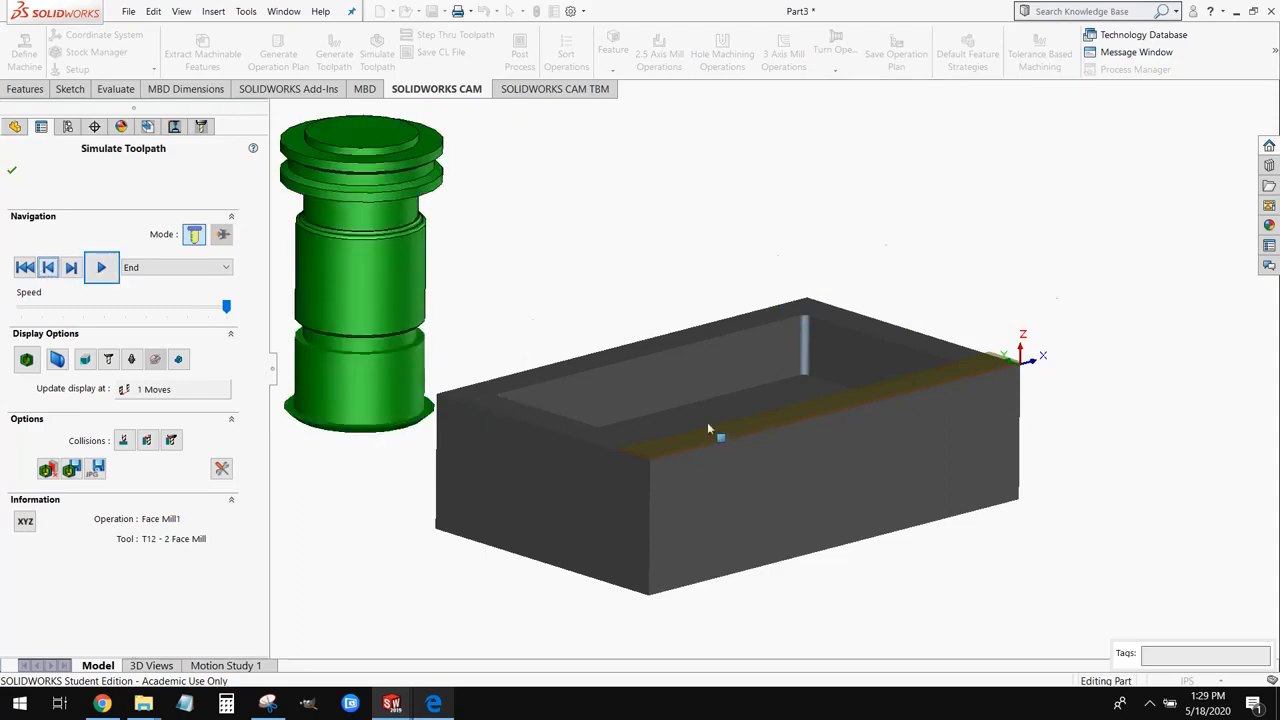
{"action": "scroll", "coordinate": [675, 446], "scroll_direction": "down", "scroll_amount": 5}
{"action": "middle_click_drag", "start_coordinate": [608, 472], "coordinate": [617, 428]}
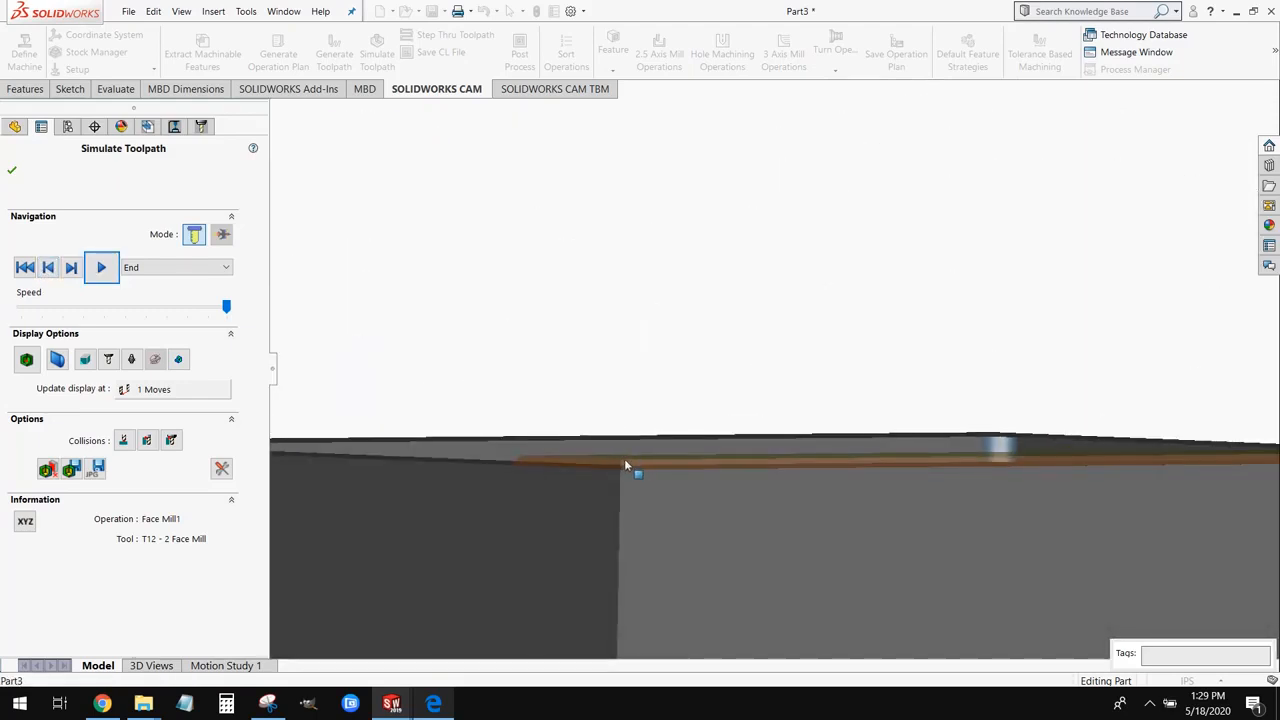
Step: Replay the simulation, reduce its speed during contour milling, and examine the stock layer on the block's top
{"action": "left_click", "coordinate": [71, 268]}
{"action": "left_click", "coordinate": [101, 267]}
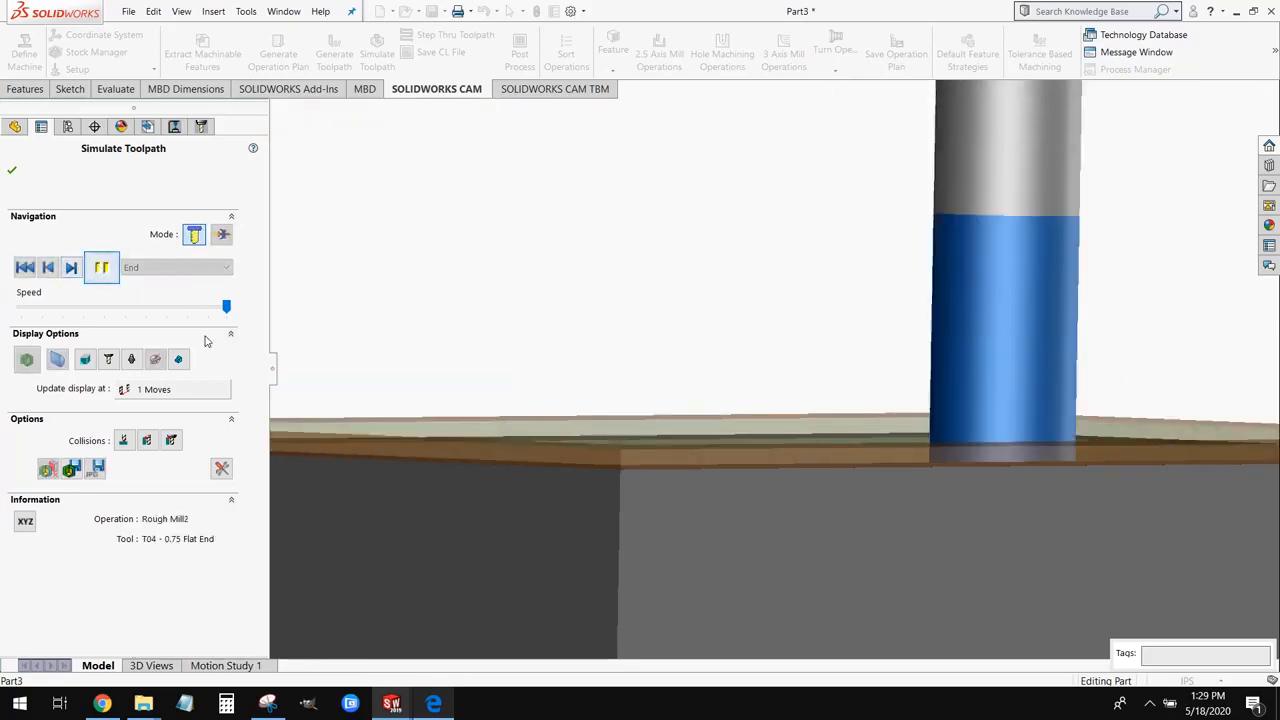
{"action": "left_click", "coordinate": [152, 313]}
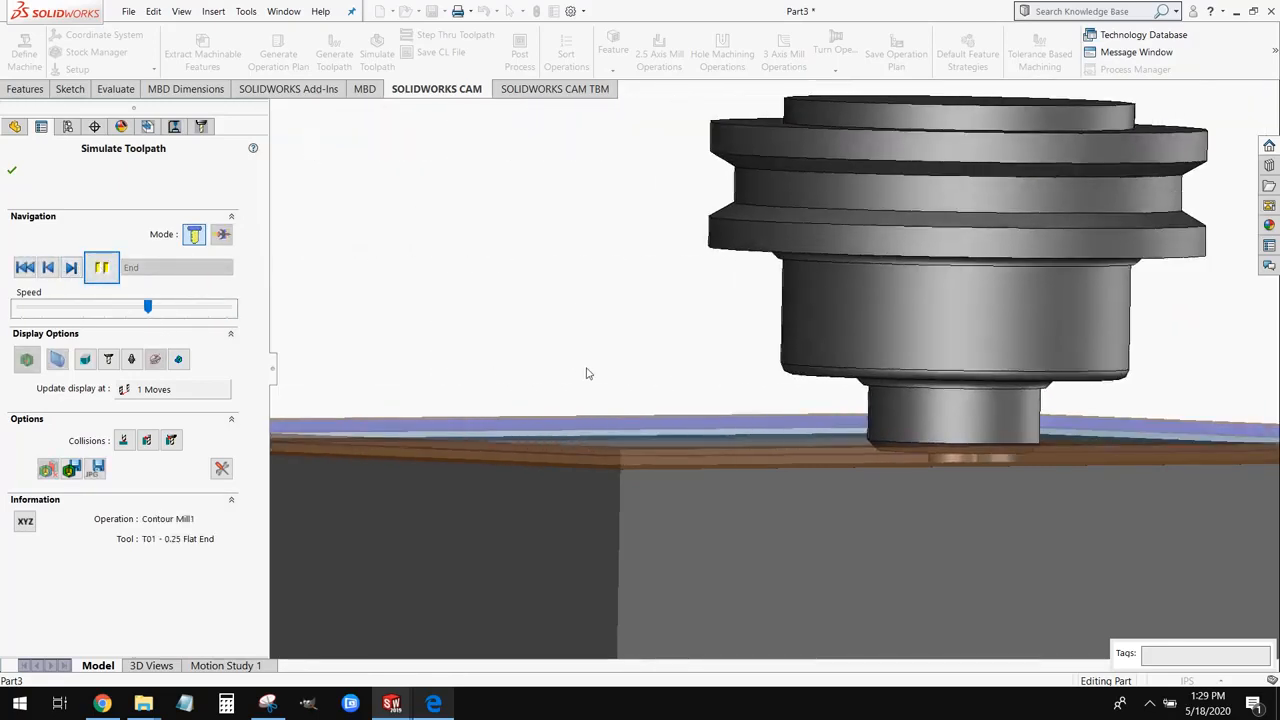
{"action": "middle_click_drag", "start_coordinate": [586, 370], "coordinate": [552, 490]}
{"action": "scroll", "coordinate": [552, 490], "scroll_direction": "up", "scroll_amount": 1}
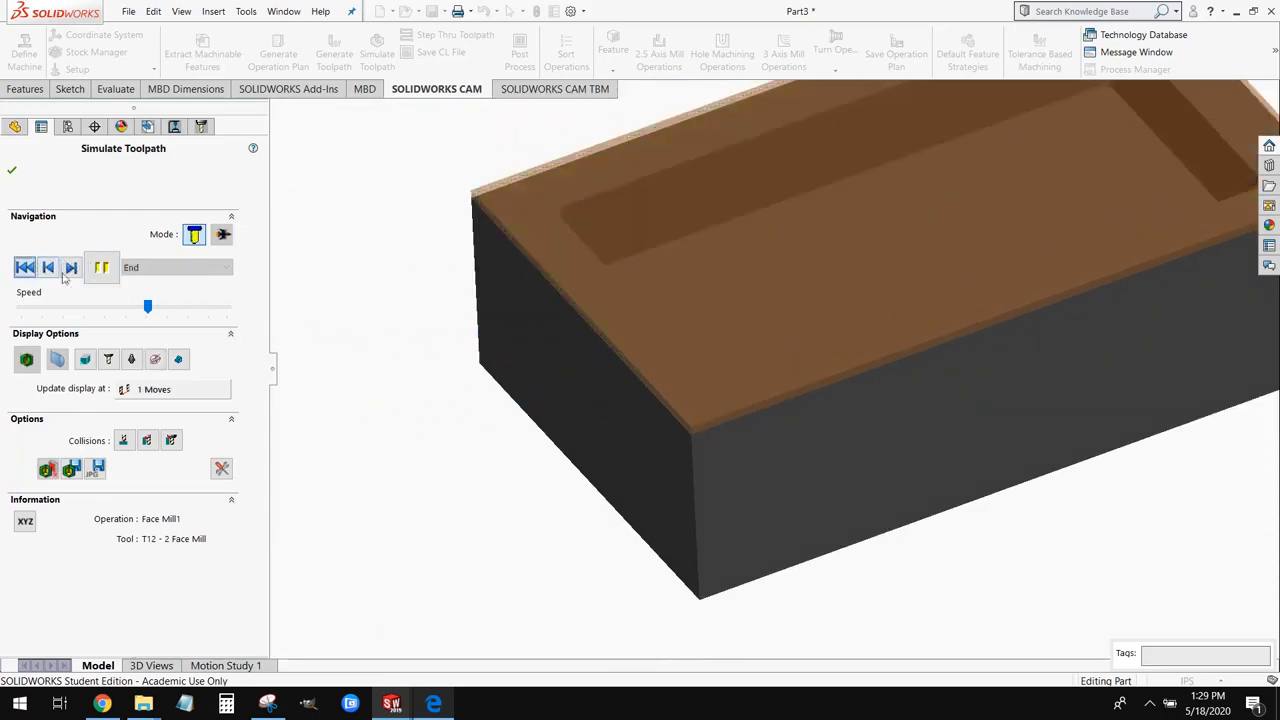
Step: Examine the pocket roughing in a replay from the start, raising the playback speed to reach the contour milling
{"action": "scroll", "coordinate": [785, 322], "scroll_direction": "up", "scroll_amount": 1}
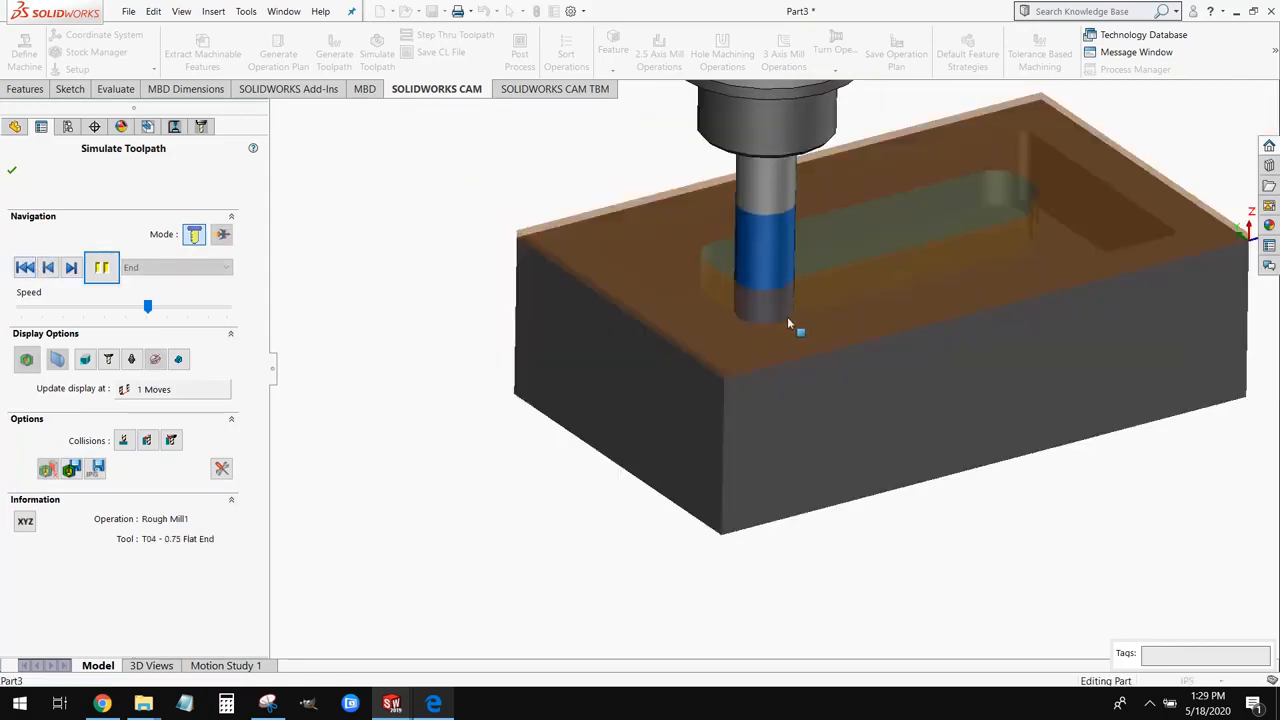
{"action": "scroll", "coordinate": [787, 318], "scroll_direction": "up", "scroll_amount": 1}
{"action": "scroll", "coordinate": [798, 313], "scroll_direction": "up", "scroll_amount": 1}
{"action": "scroll", "coordinate": [959, 177], "scroll_direction": "down", "scroll_amount": 1}
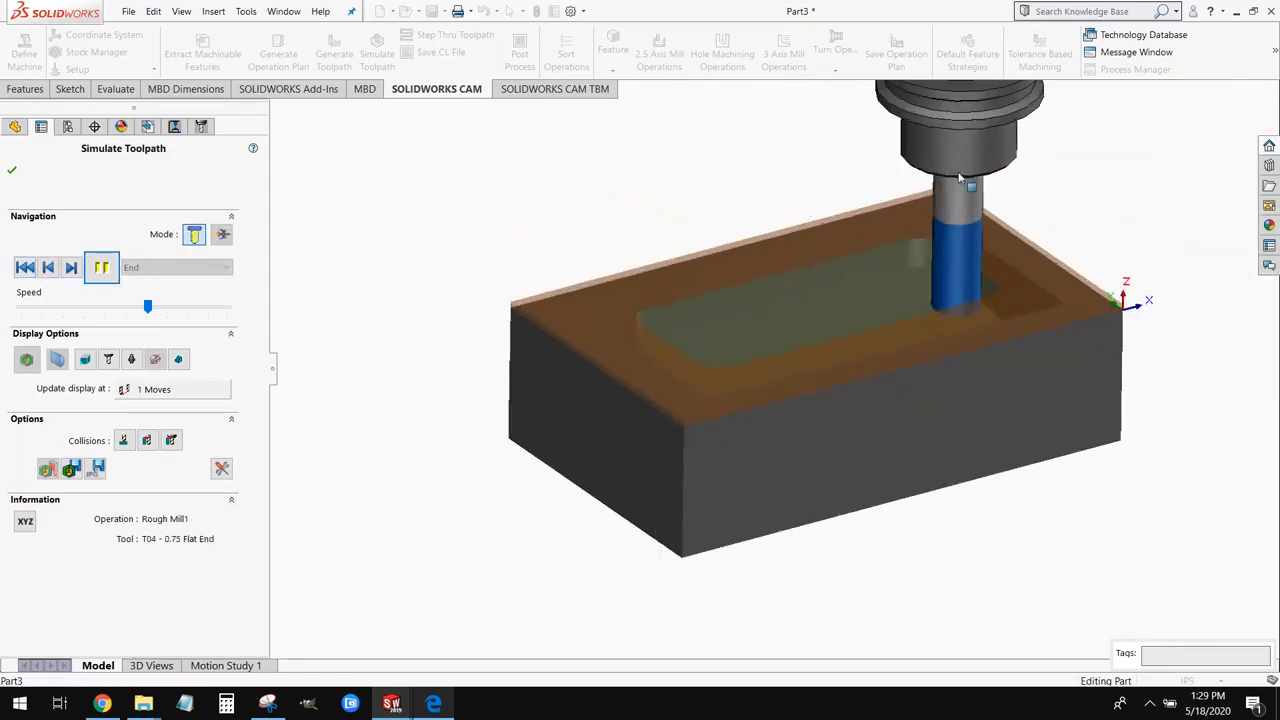
{"action": "scroll", "coordinate": [955, 190], "scroll_direction": "down", "scroll_amount": 1}
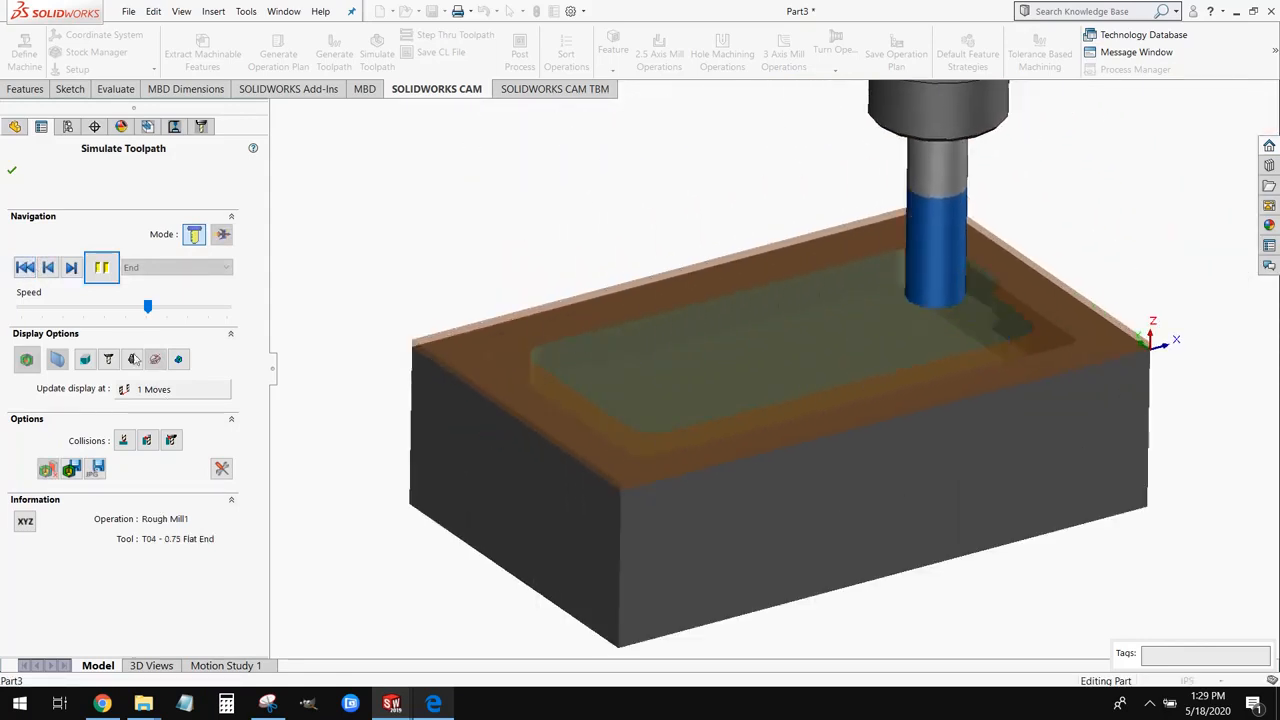
{"action": "left_click_drag", "start_coordinate": [148, 306], "coordinate": [185, 308]}
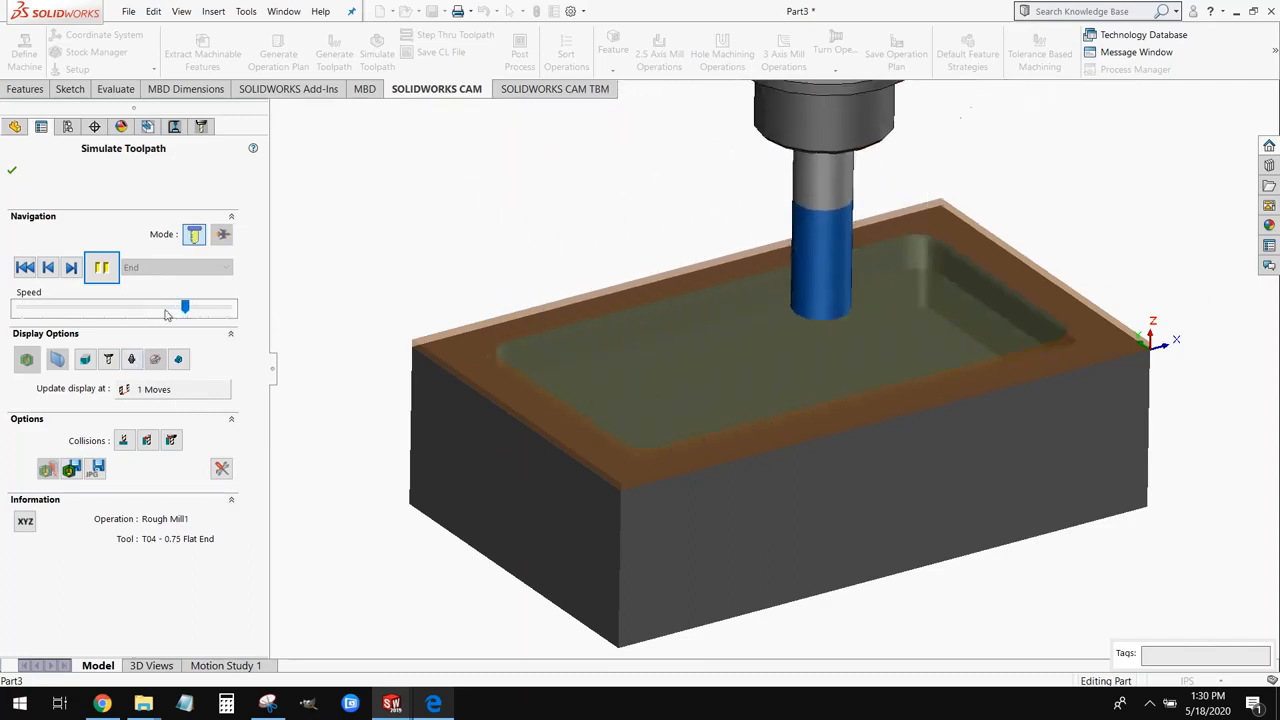
{"action": "left_click", "coordinate": [154, 310]}
{"action": "left_click", "coordinate": [191, 308]}
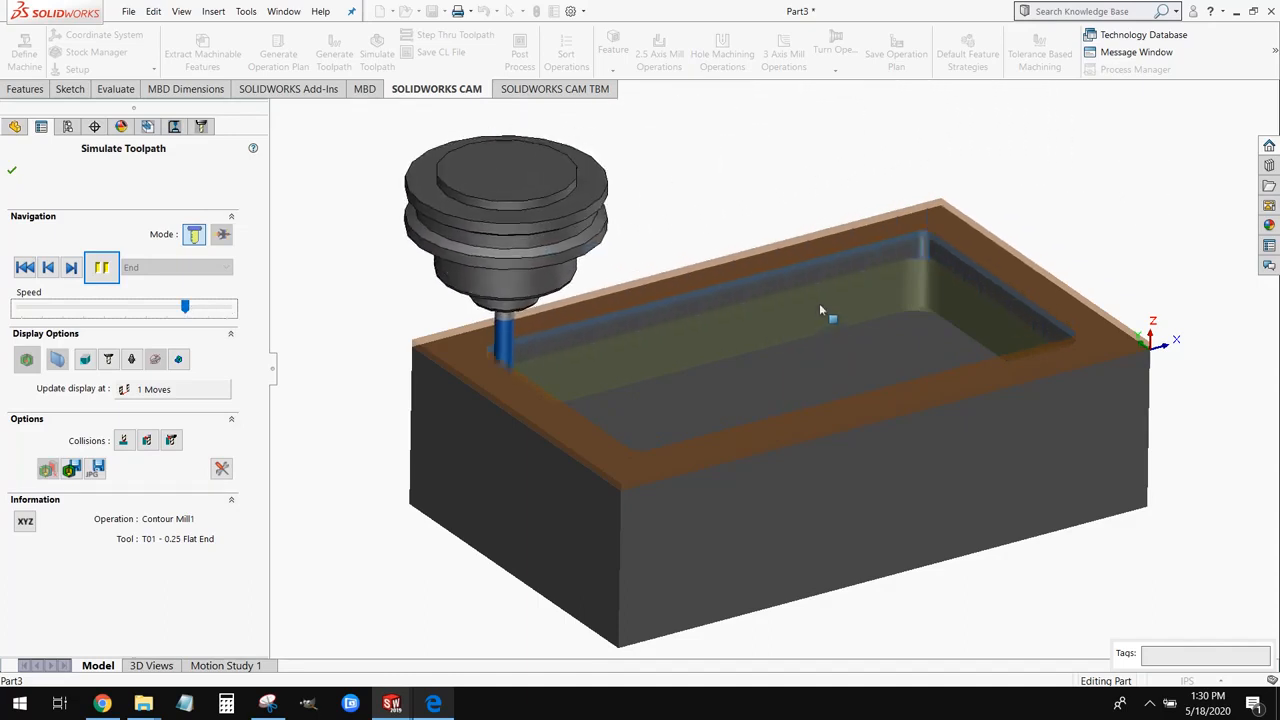
Step: Pause to examine the 0.25 flat end mill's holder against the top stock, resume through Face Mill1, and close the simulation
{"action": "middle_click_drag", "start_coordinate": [819, 303], "coordinate": [950, 335]}
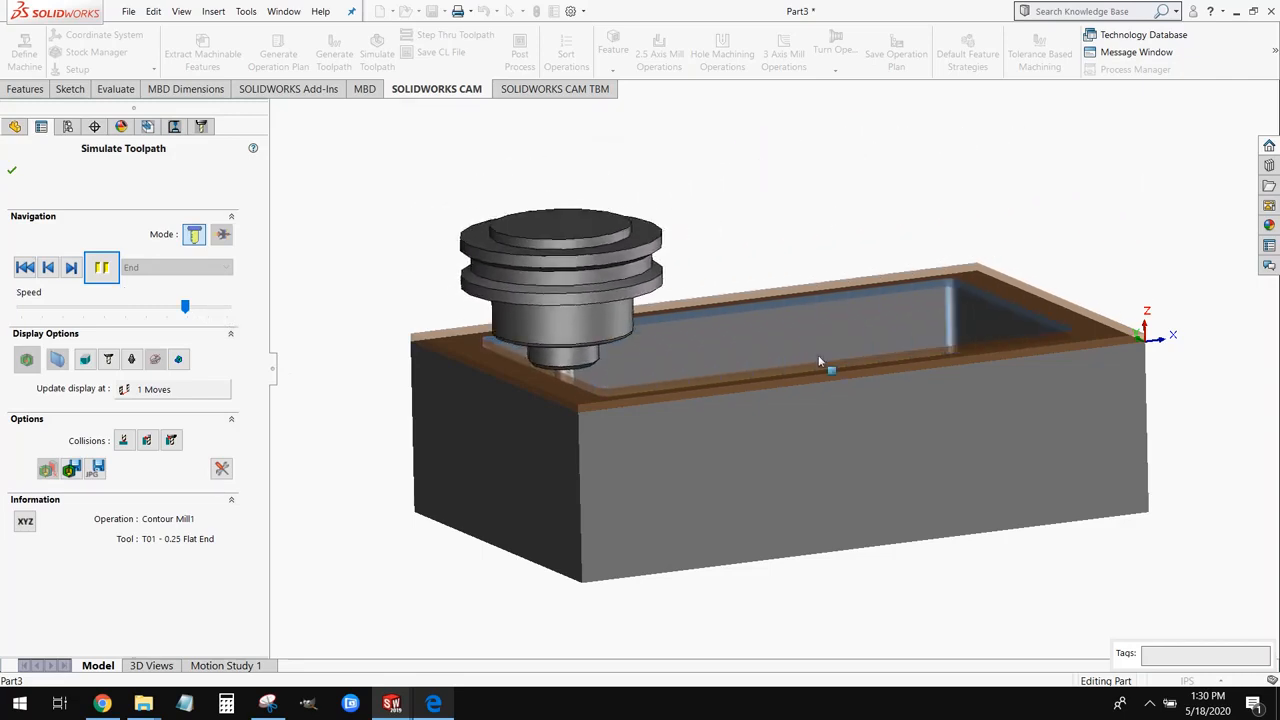
{"action": "left_click", "coordinate": [102, 268]}
{"action": "middle_click_drag", "start_coordinate": [1110, 373], "coordinate": [1129, 396]}
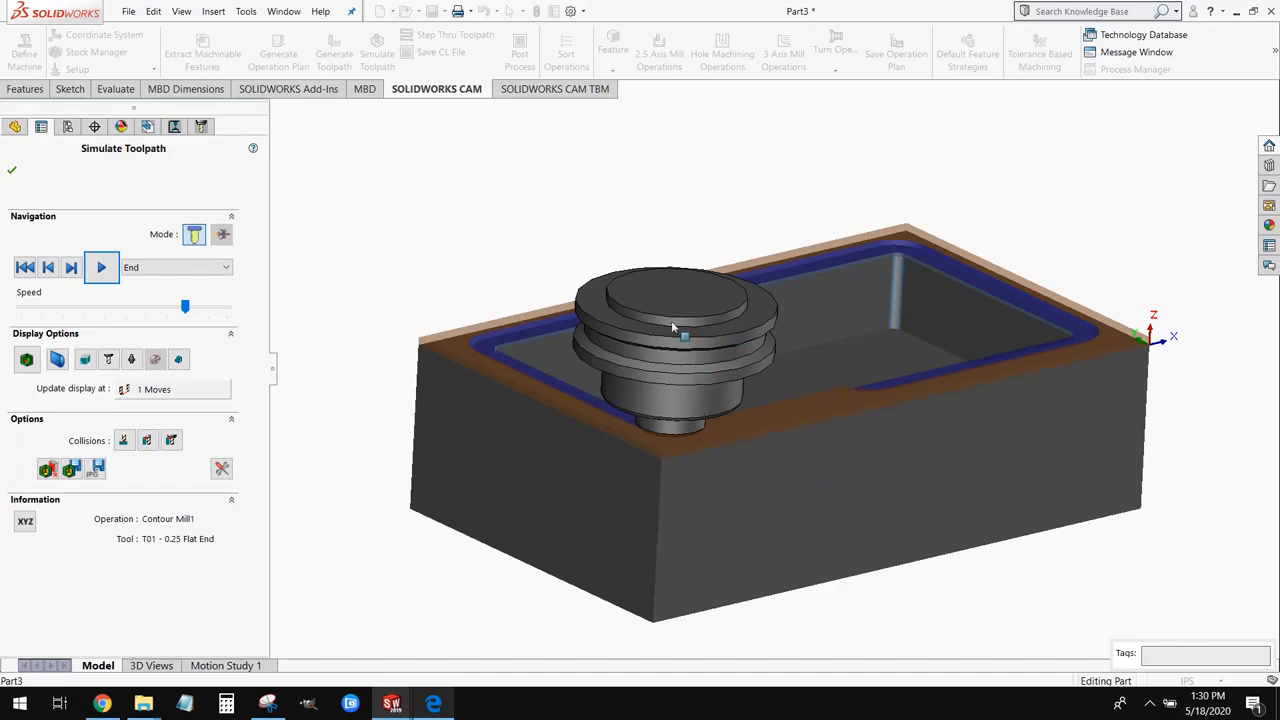
{"action": "left_click", "coordinate": [101, 266]}
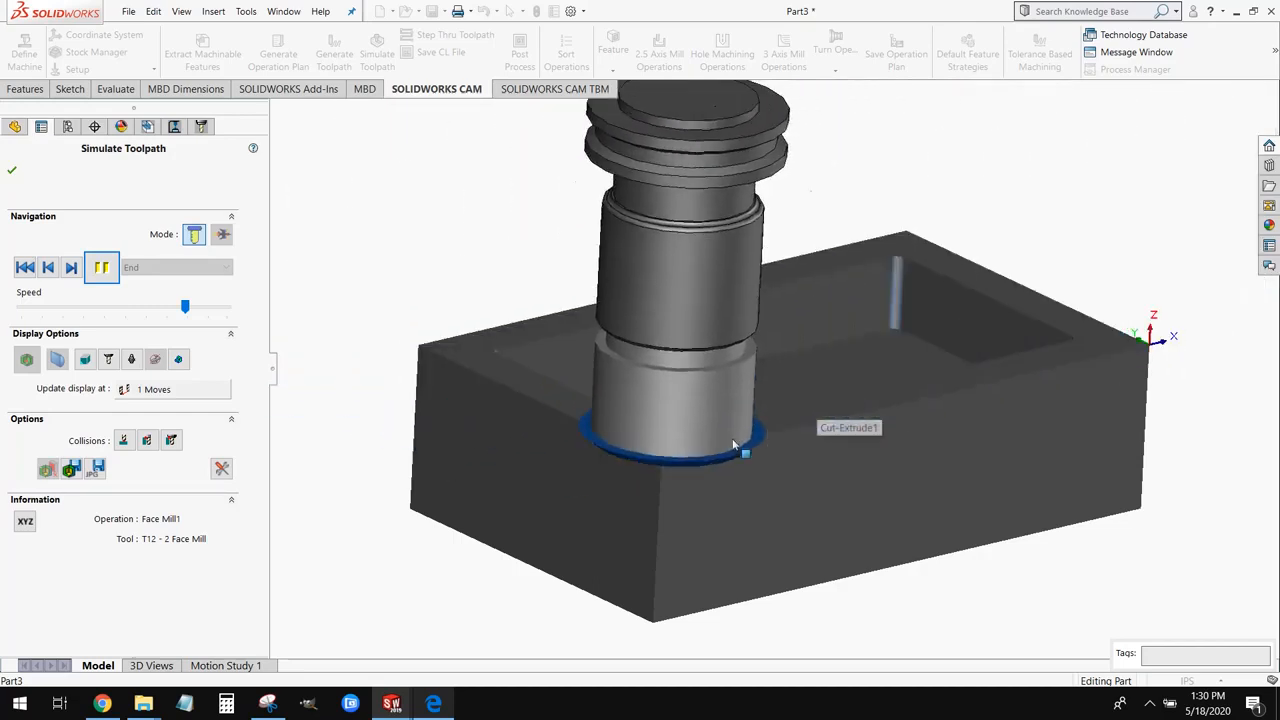
{"action": "left_click", "coordinate": [8, 166]}
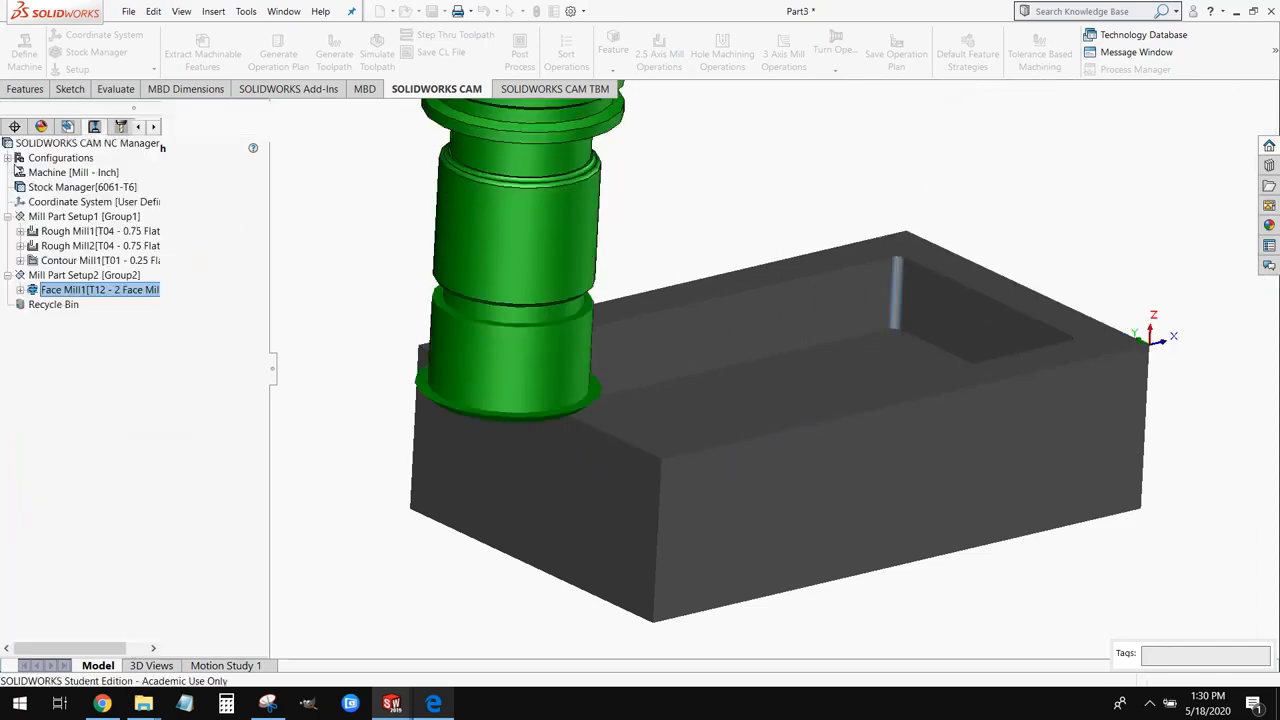
Step: Reorder the setups by moving Mill Part Setup1 below Mill Part Setup2 so the face milling precedes the pocket operations
{"action": "left_click", "coordinate": [8, 275]}
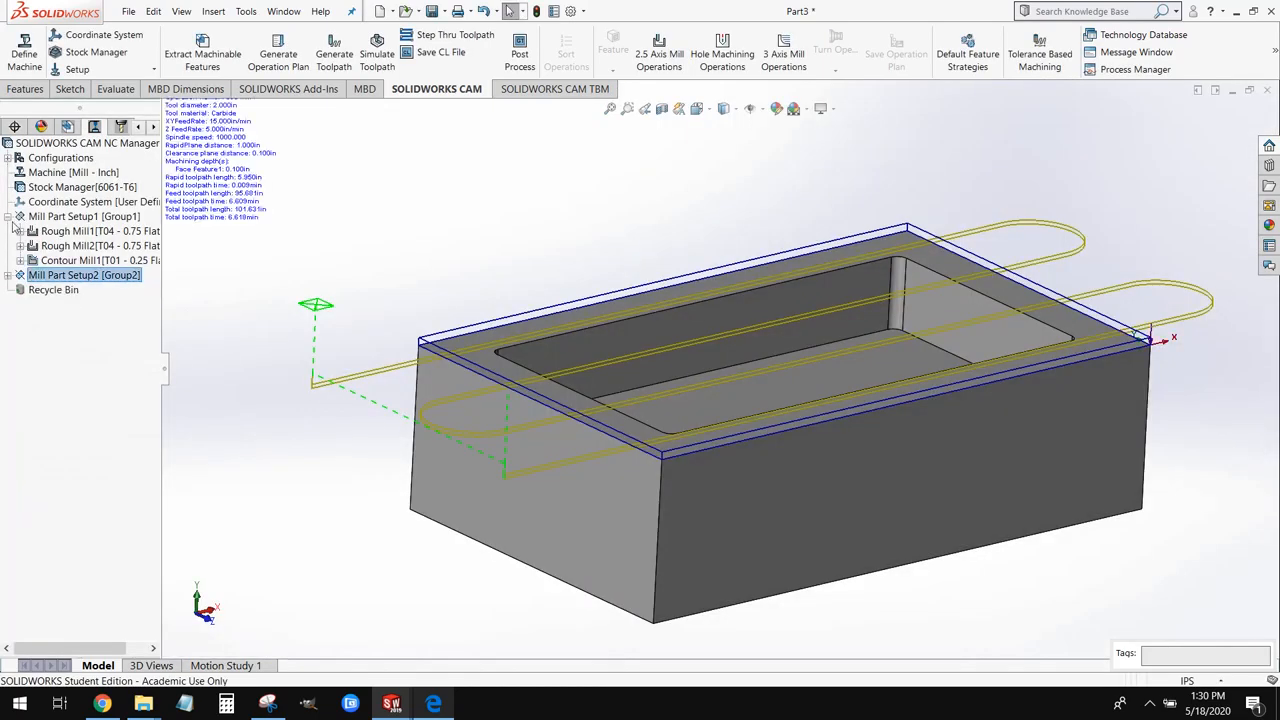
{"action": "left_click", "coordinate": [8, 216]}
{"action": "left_click", "coordinate": [88, 217]}
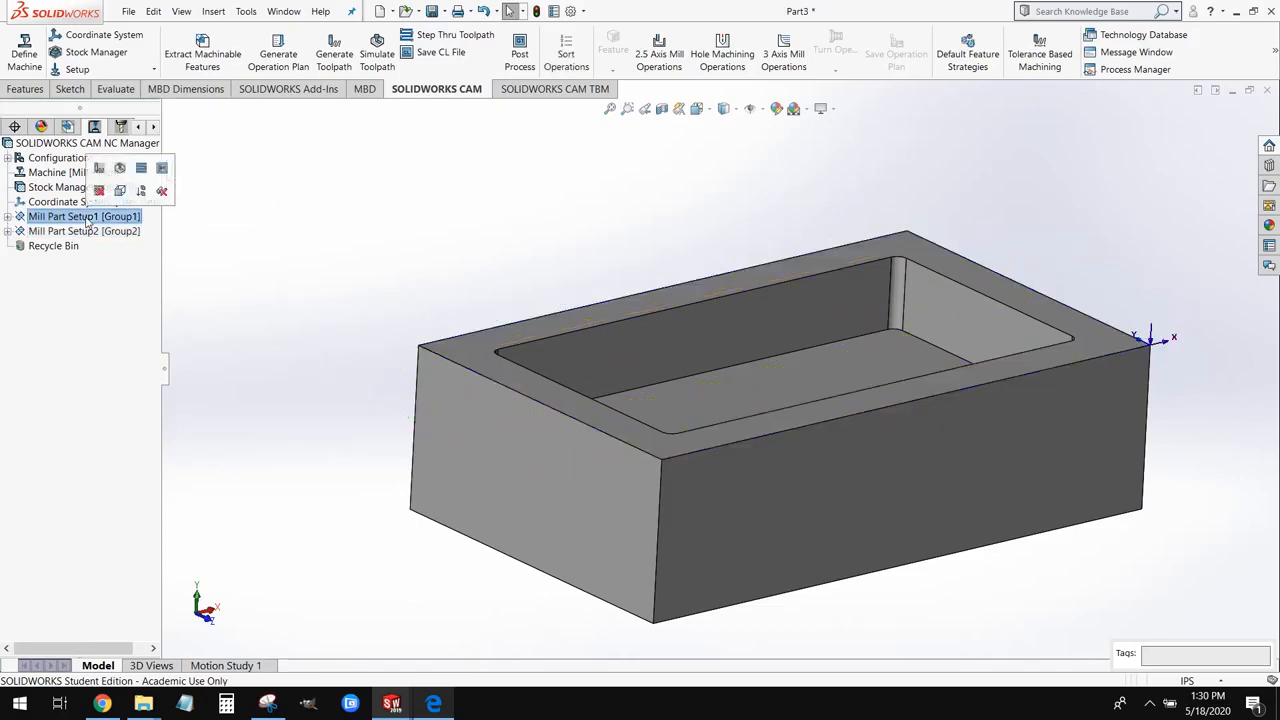
{"action": "left_click", "coordinate": [88, 232]}
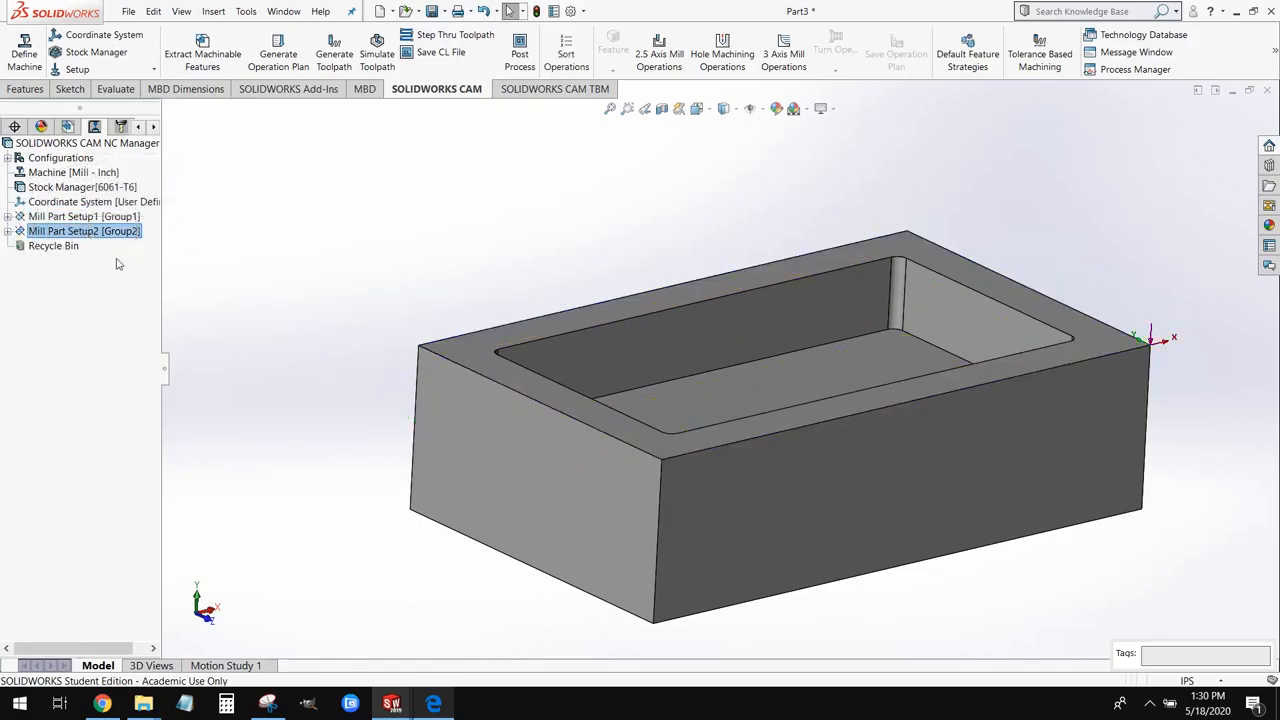
{"action": "left_click", "coordinate": [89, 218]}
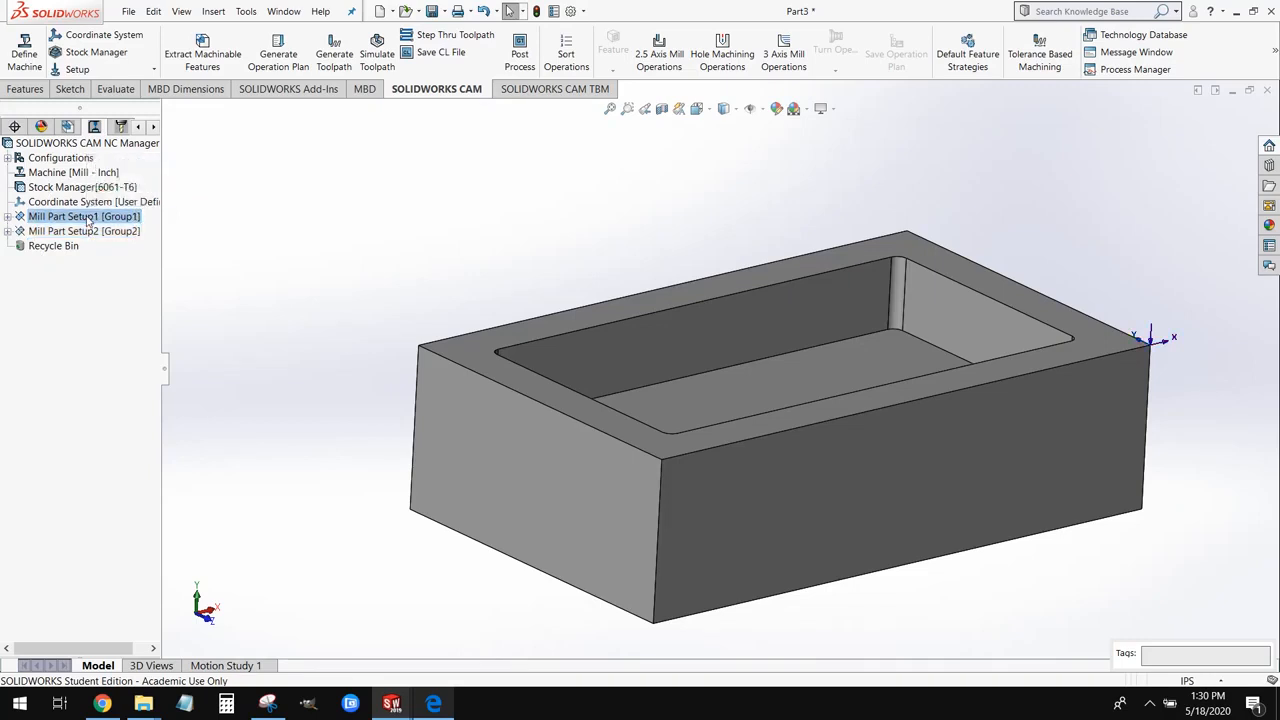
{"action": "left_click_drag", "start_coordinate": [91, 222], "coordinate": [96, 232]}
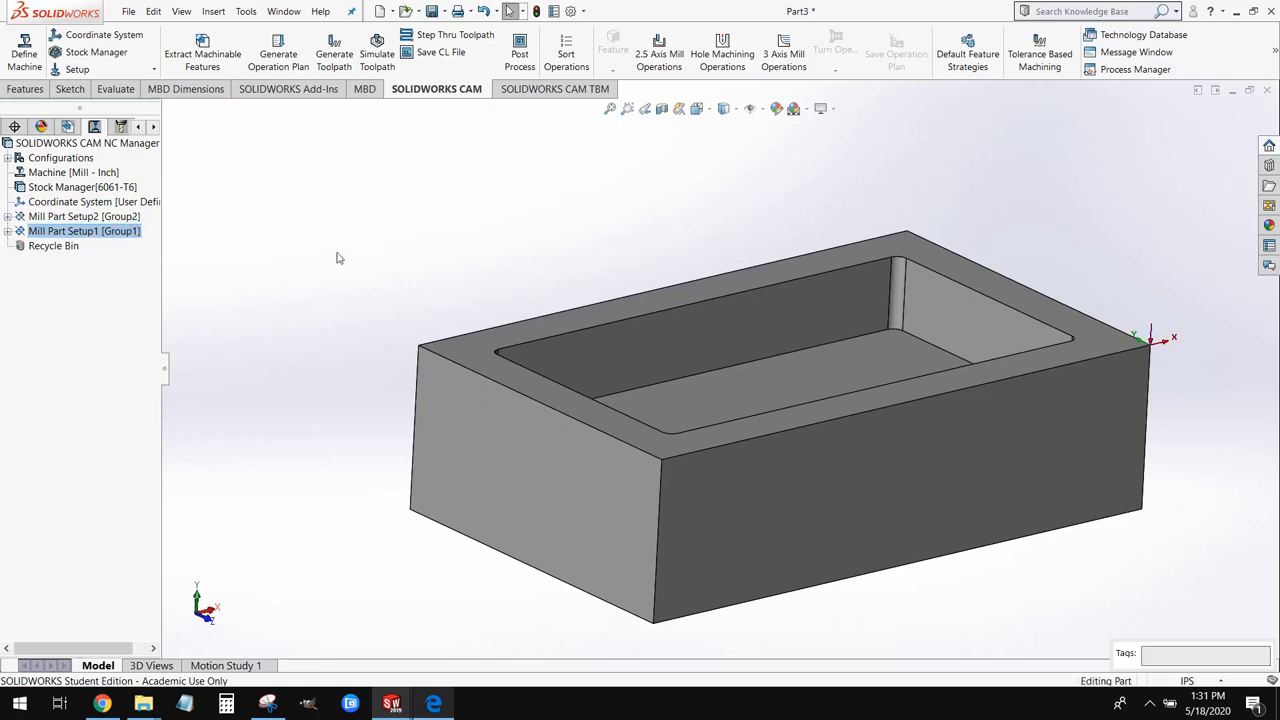
Step: Simulate the reordered toolpaths at reduced speed and raise the playback speed during Rough Mill1
{"action": "left_click", "coordinate": [390, 58]}
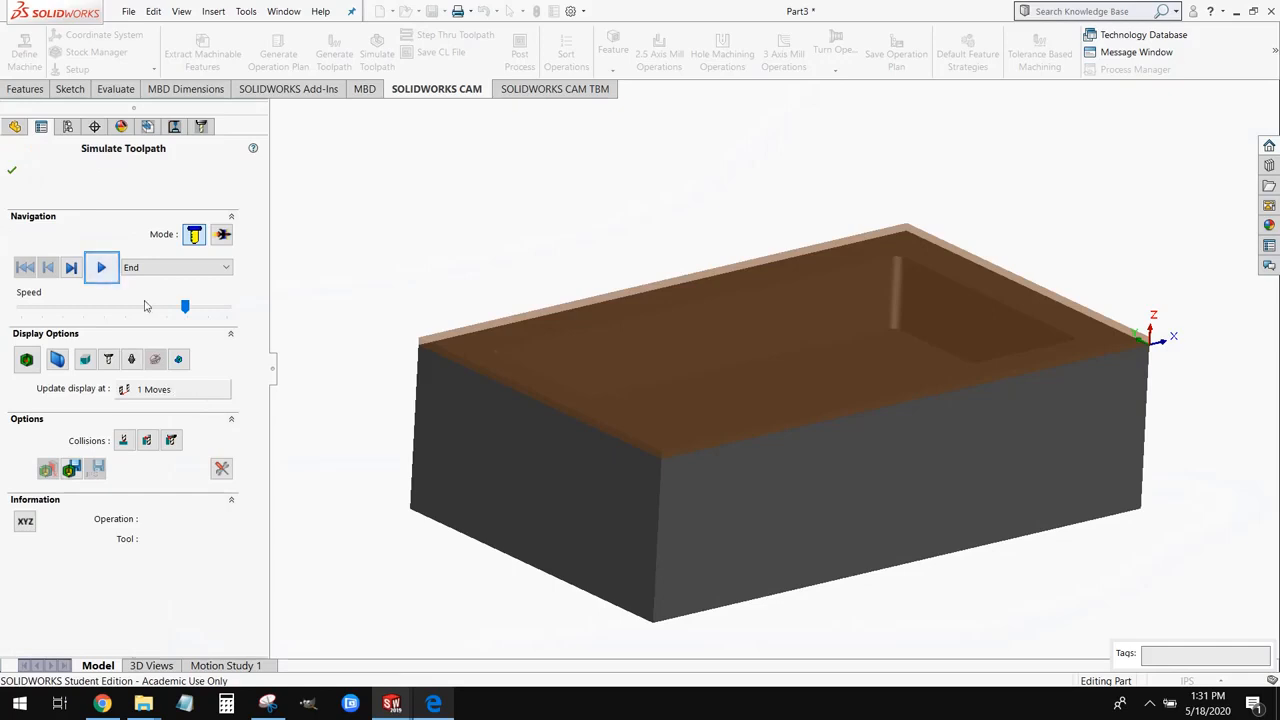
{"action": "left_click", "coordinate": [148, 307]}
{"action": "left_click", "coordinate": [106, 279]}
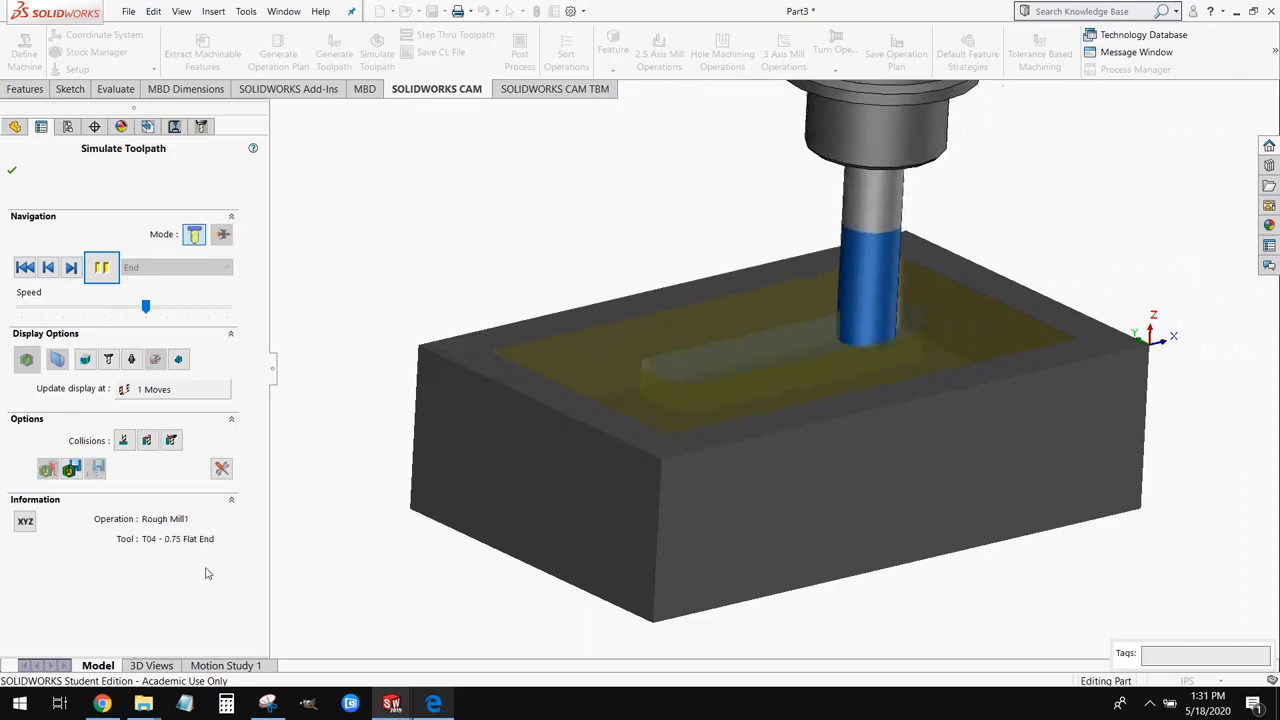
{"action": "left_click", "coordinate": [195, 307]}
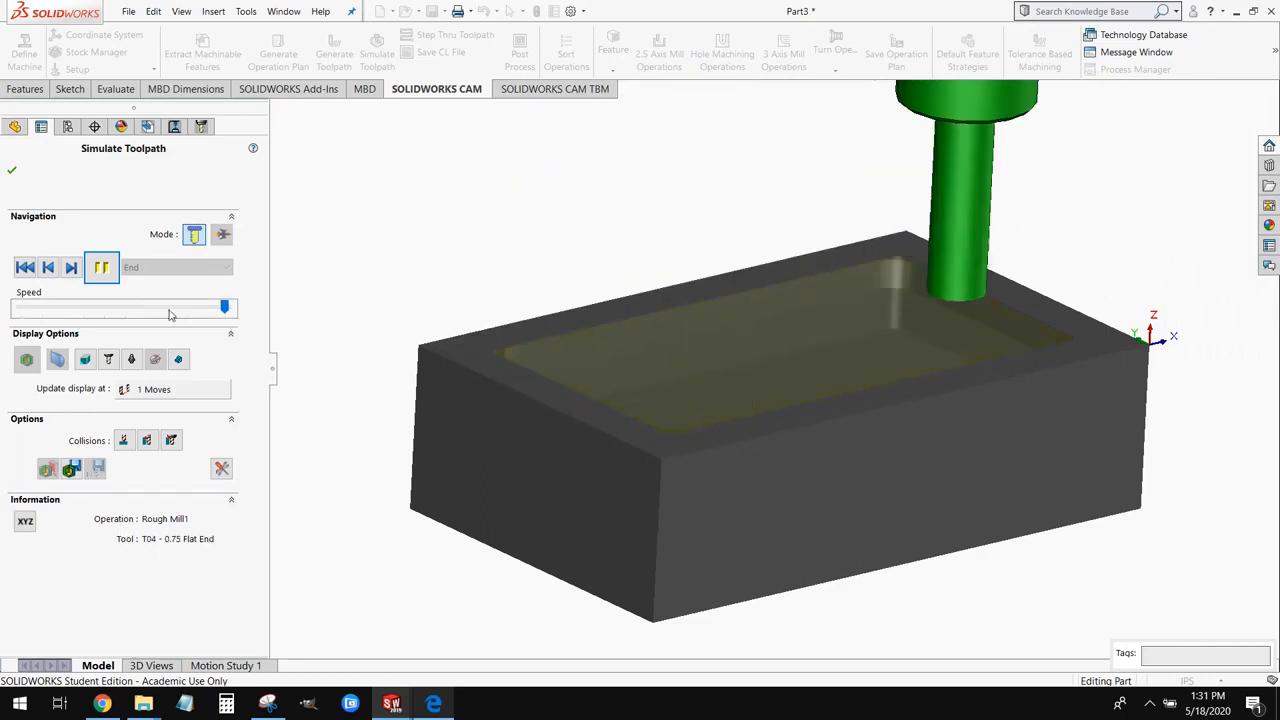
Step: Pause the simulation in Rough Mill2, resume it at a slower speed, and examine the 0.75 flat end mill's cut from a lower angle
{"action": "left_click", "coordinate": [106, 275]}
{"action": "left_click", "coordinate": [141, 306]}
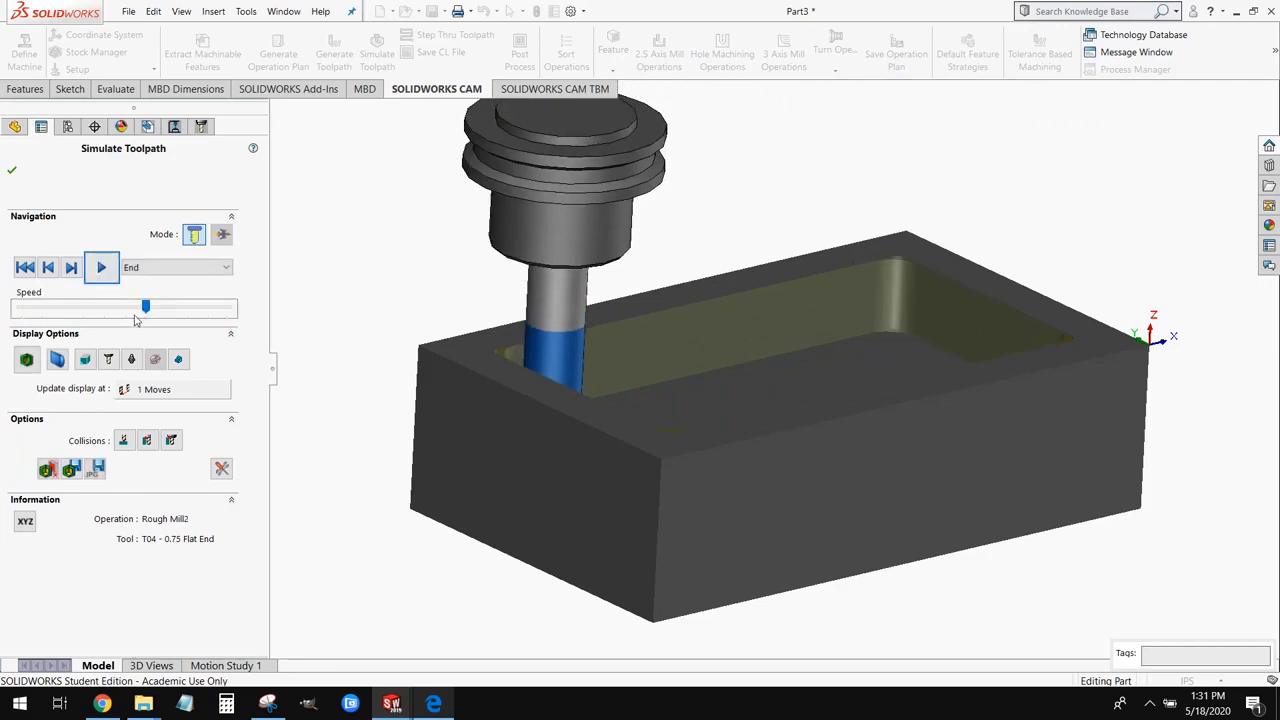
{"action": "left_click", "coordinate": [107, 307]}
{"action": "left_click", "coordinate": [101, 267]}
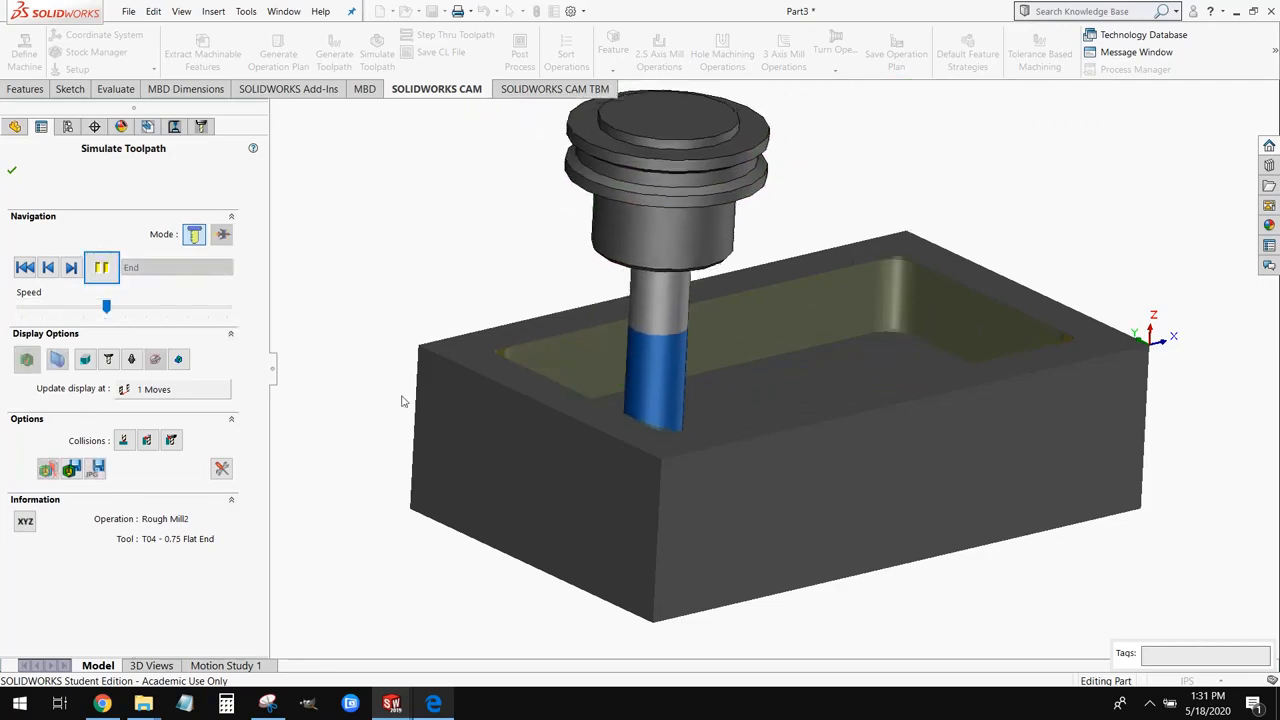
{"action": "middle_click_drag", "start_coordinate": [401, 395], "coordinate": [382, 355]}
Step: Adjust the playback speed through Rough Mill2 and into Contour Mill1 to watch the pocket walls being cut
{"action": "left_click", "coordinate": [151, 309]}
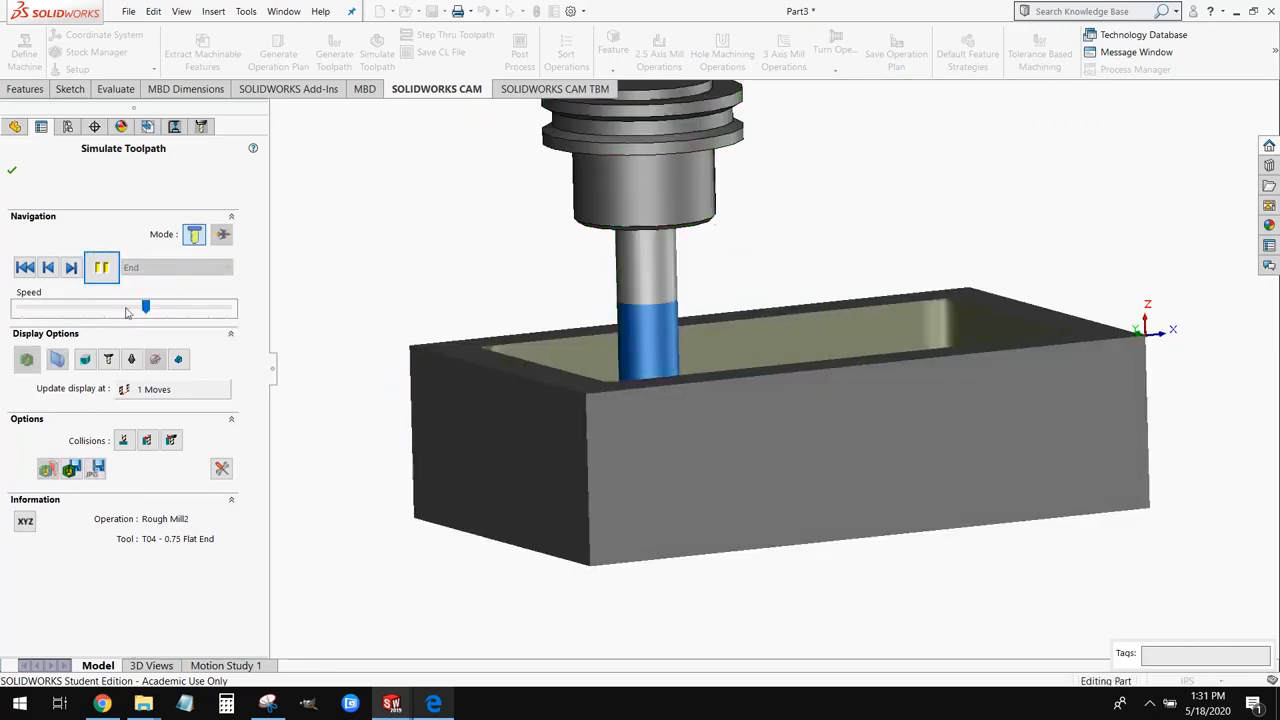
{"action": "left_click", "coordinate": [168, 311]}
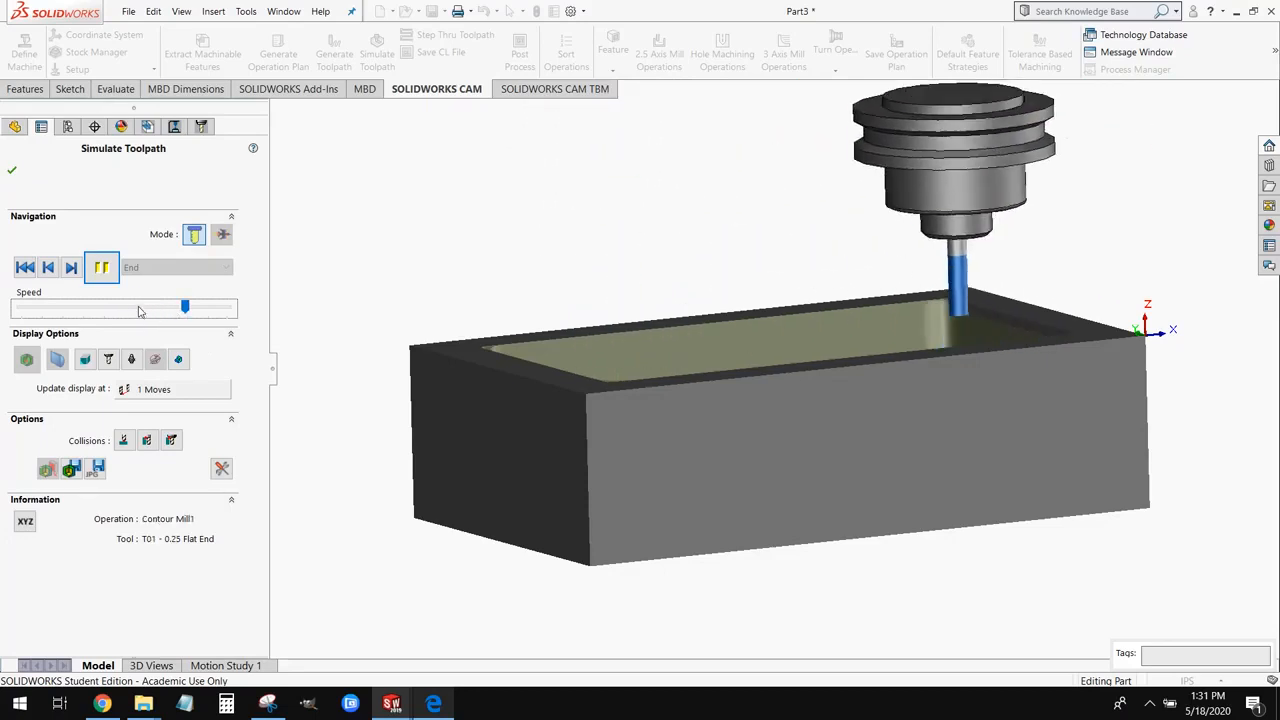
{"action": "left_click", "coordinate": [140, 310]}
{"action": "left_click", "coordinate": [180, 312]}
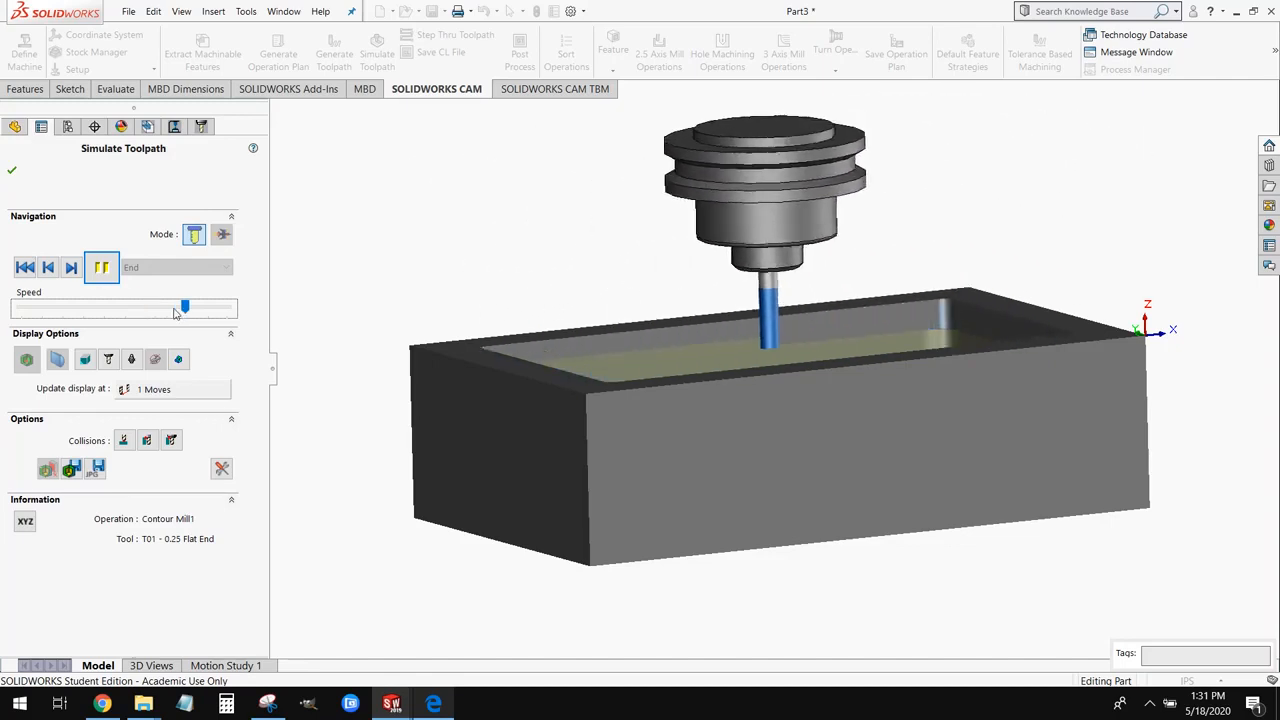
Step: Pause the simulation during Contour Mill1 and examine the gap between the 0.25 flat end mill's holder and the block's top face
{"action": "middle_click_drag", "start_coordinate": [575, 390], "coordinate": [580, 411]}
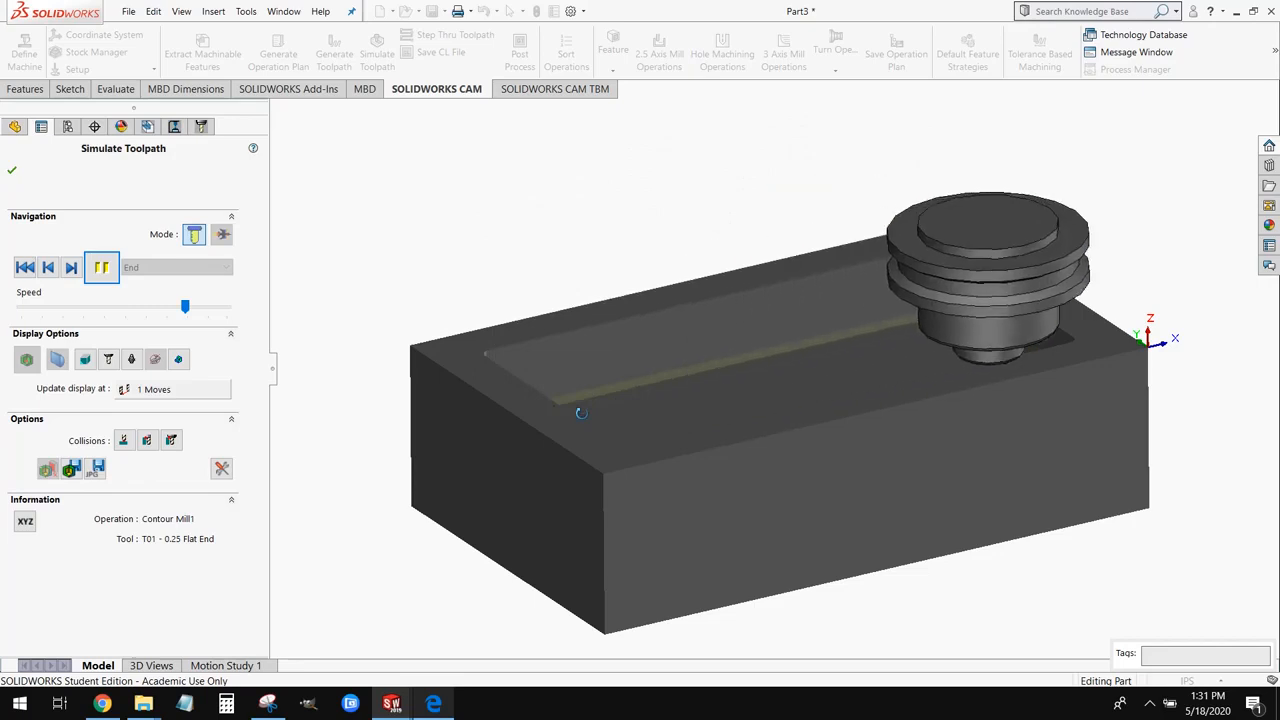
{"action": "left_click", "coordinate": [104, 274]}
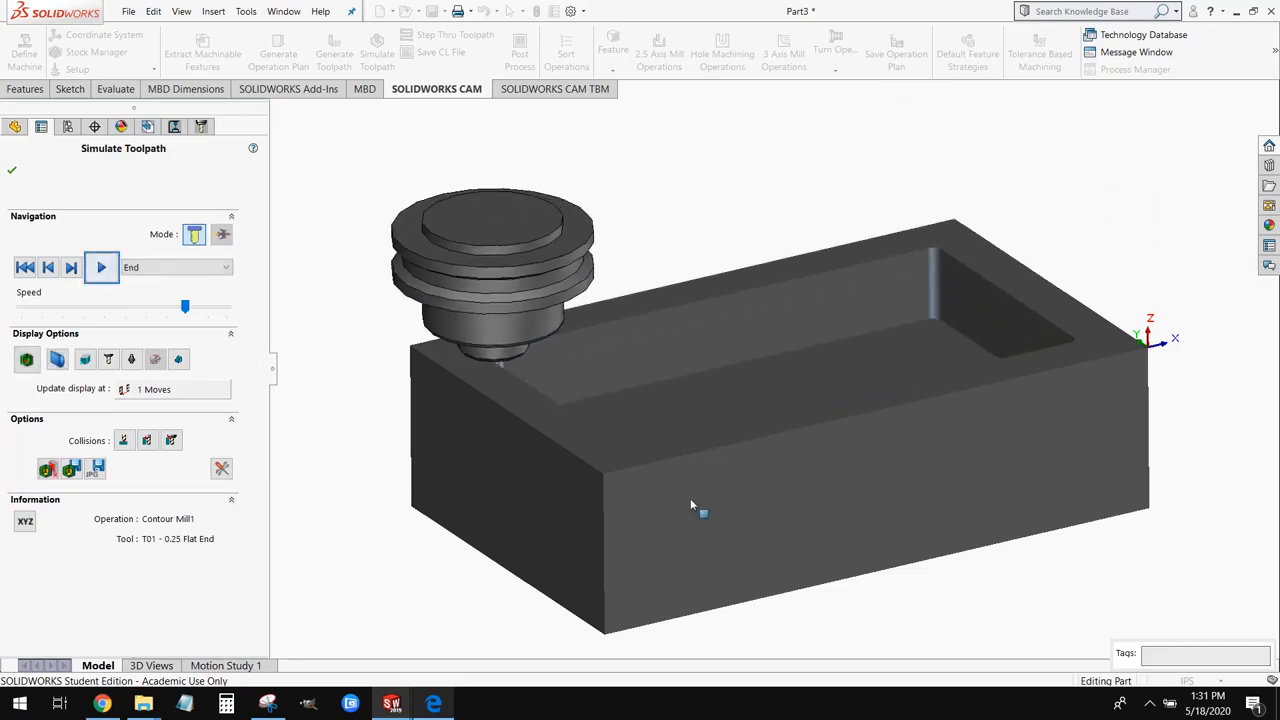
{"action": "middle_click_drag", "start_coordinate": [535, 463], "coordinate": [554, 370]}
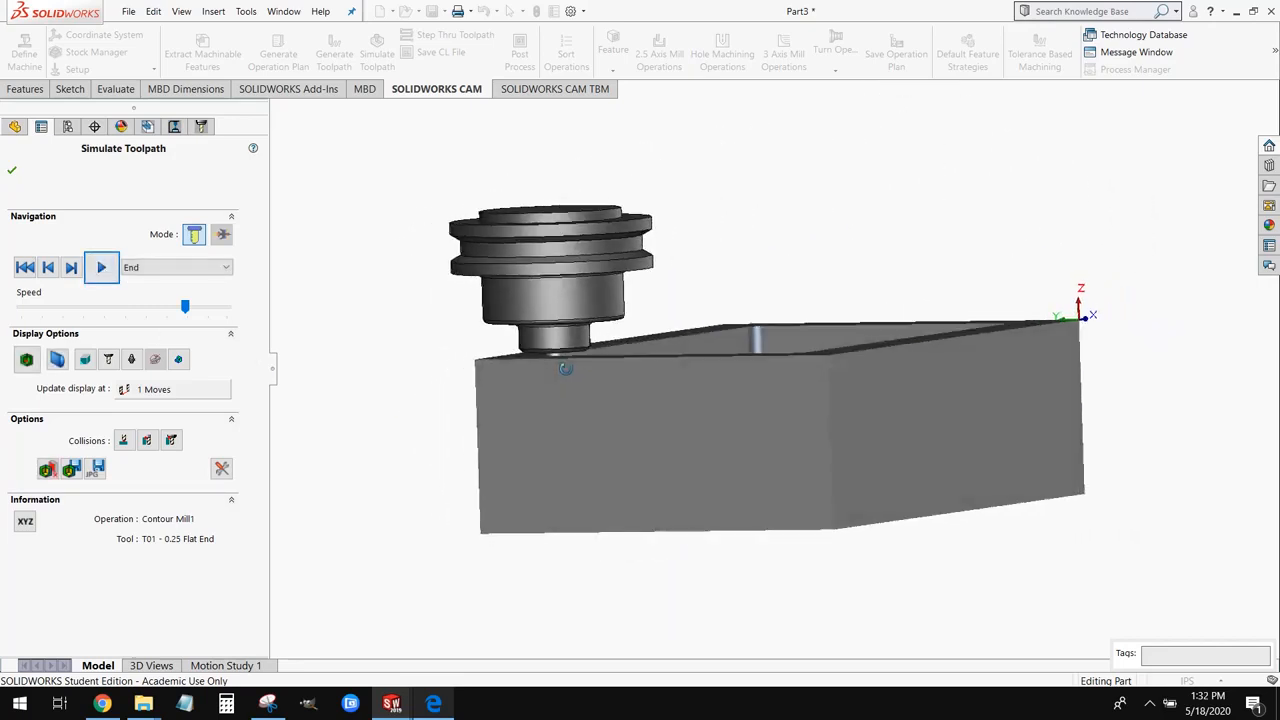
{"action": "scroll", "coordinate": [556, 365], "scroll_direction": "down", "scroll_amount": 10}
{"action": "mouse_move", "coordinate": [712, 346]}
{"action": "middle_mouse_down"}
{"action": "mouse_move", "coordinate": [743, 323]}
{"action": "mouse_move", "coordinate": [735, 350]}
{"action": "mouse_move", "coordinate": [714, 354]}
{"action": "mouse_move", "coordinate": [735, 348]}
{"action": "middle_mouse_up"}
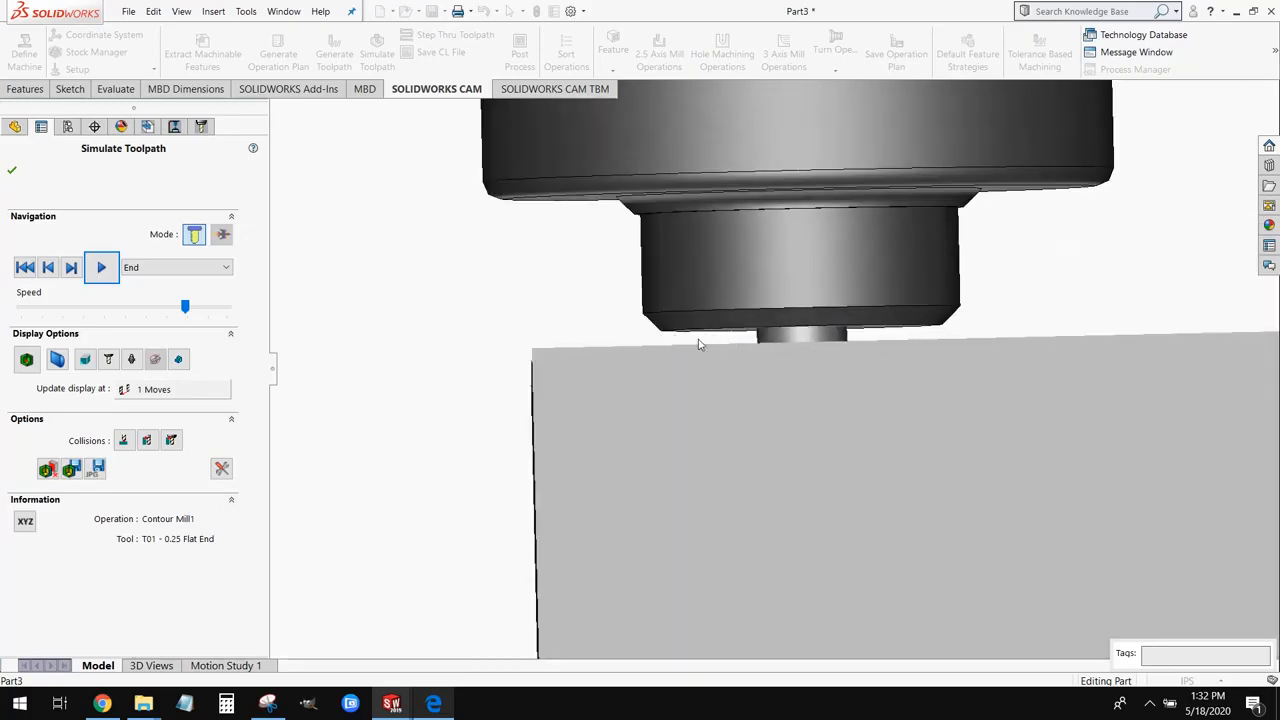
{"action": "scroll", "coordinate": [571, 405], "scroll_direction": "up", "scroll_amount": 6}
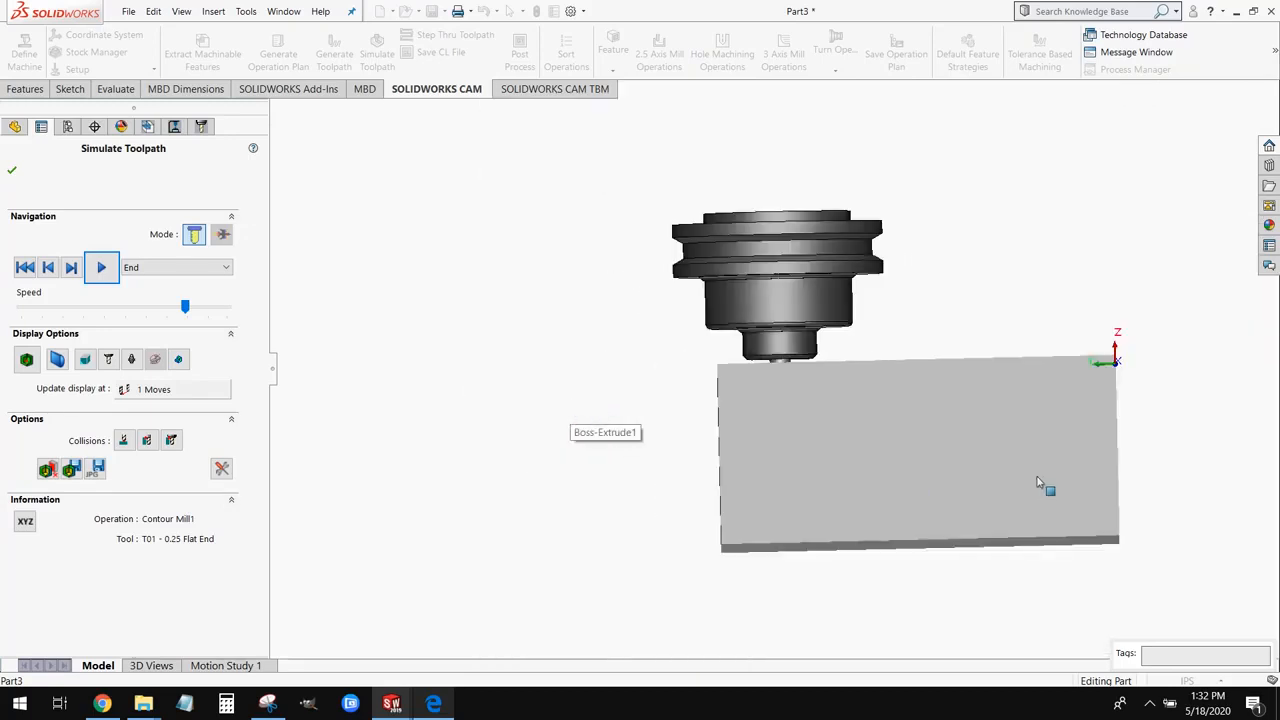
Step: Examine the holder's clearance above the pocket edge and the 0.25 end mill's reach inside the pocket from several angles
{"action": "middle_click_drag", "start_coordinate": [987, 391], "coordinate": [917, 443]}
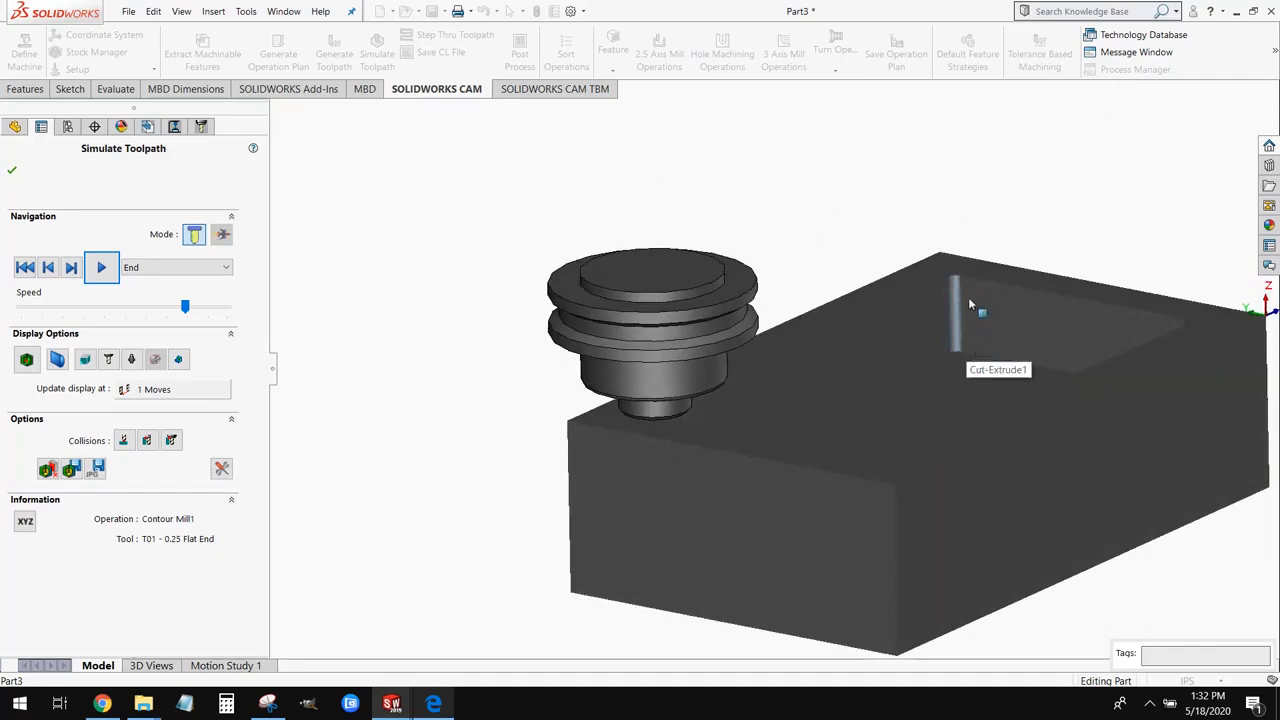
{"action": "middle_click_drag", "start_coordinate": [973, 300], "coordinate": [959, 337]}
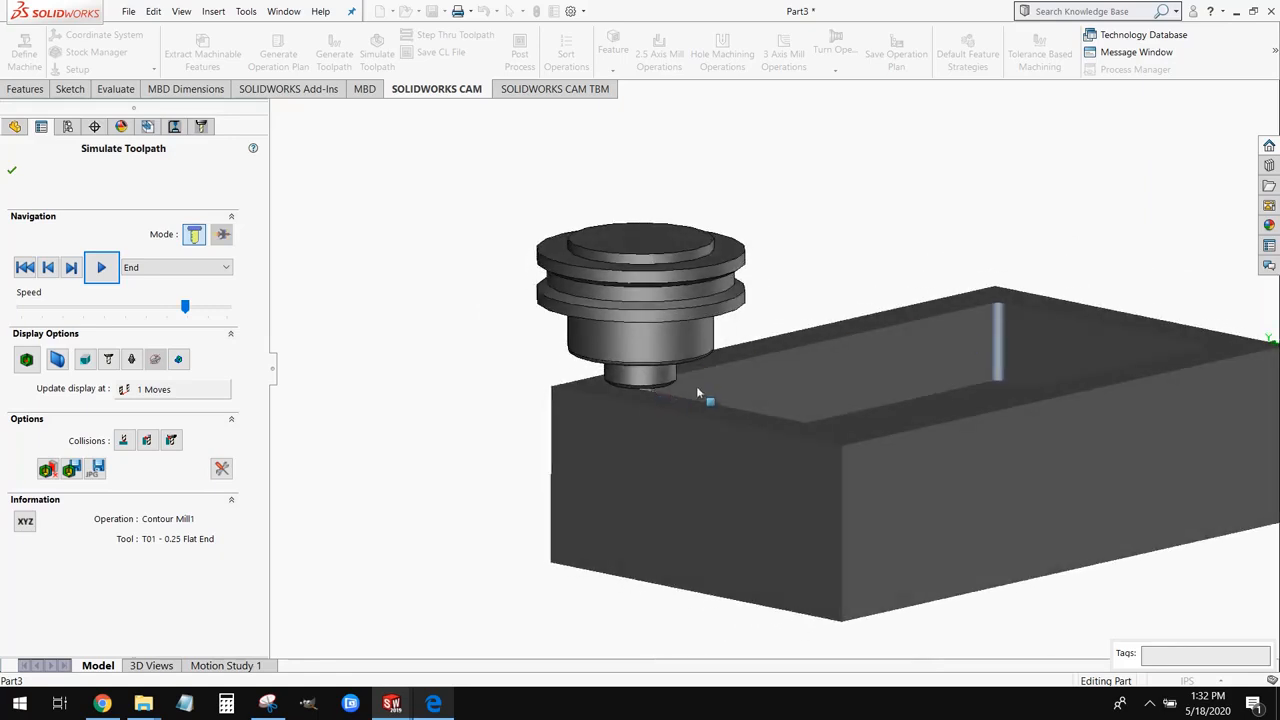
{"action": "scroll", "coordinate": [696, 386], "scroll_direction": "down", "scroll_amount": 5}
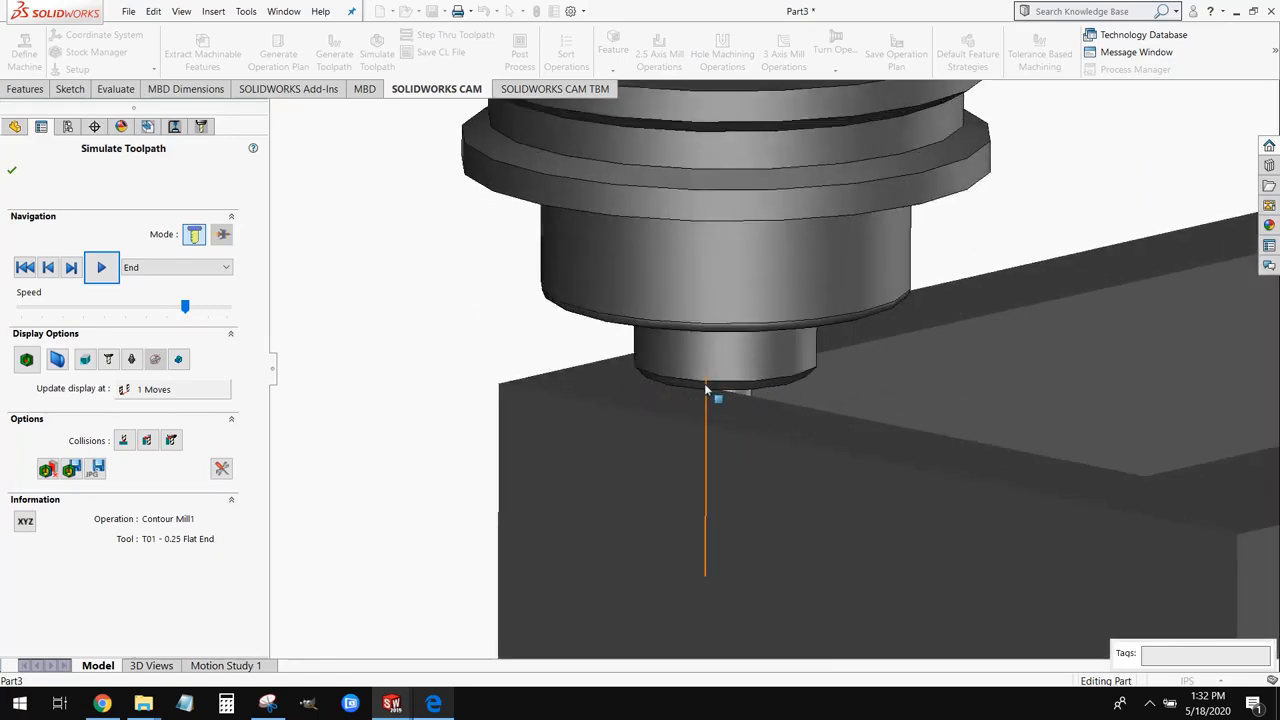
{"action": "middle_click_drag", "start_coordinate": [704, 383], "coordinate": [702, 338]}
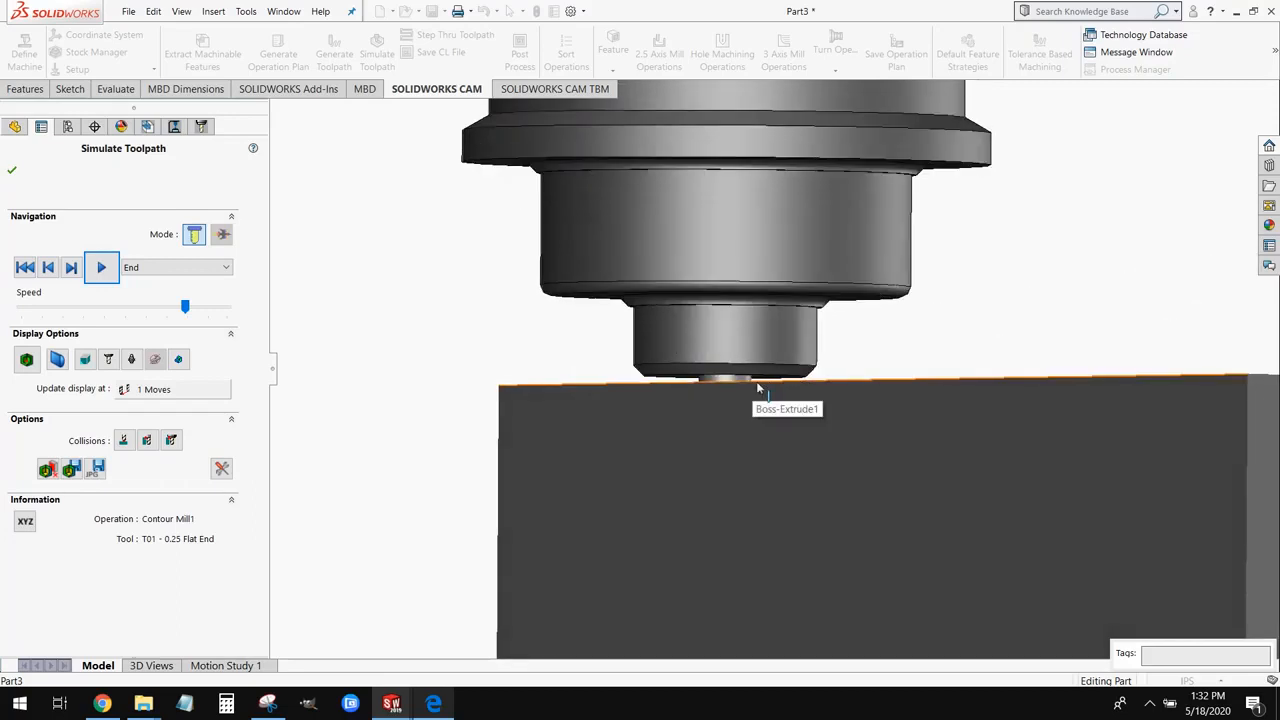
{"action": "scroll", "coordinate": [884, 425], "scroll_direction": "up", "scroll_amount": 3}
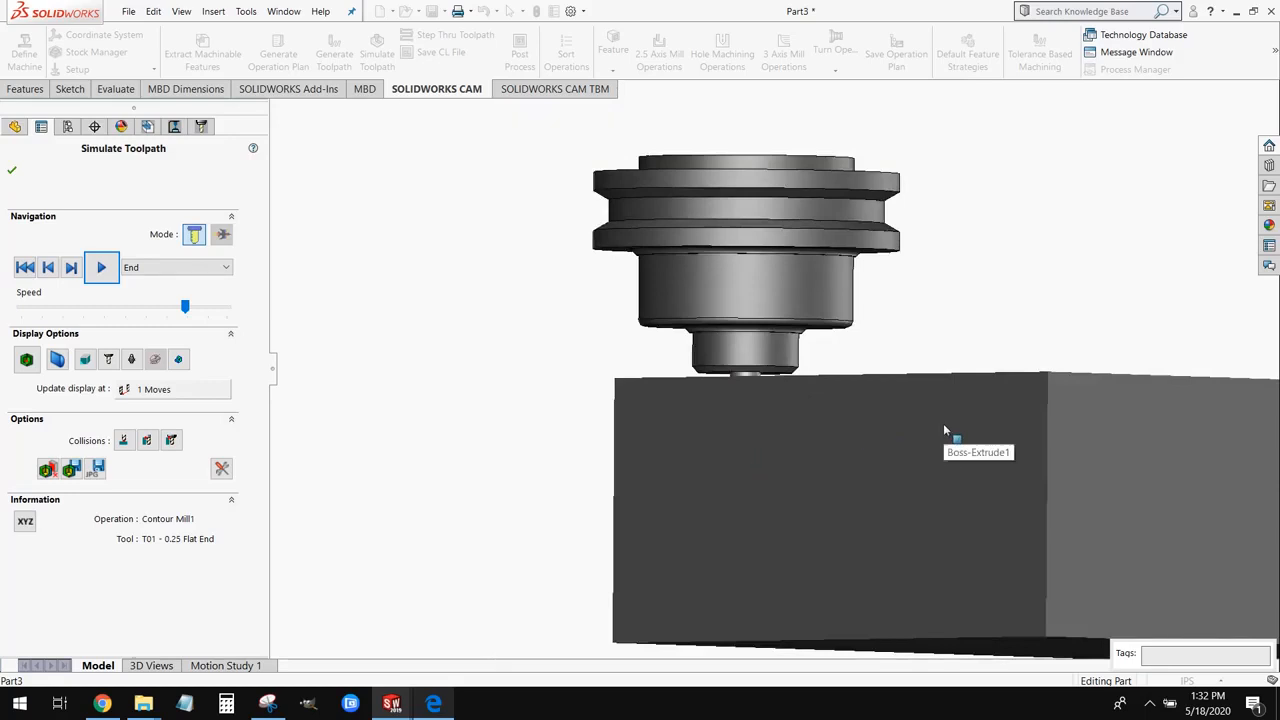
{"action": "middle_click_drag", "start_coordinate": [920, 397], "coordinate": [788, 437]}
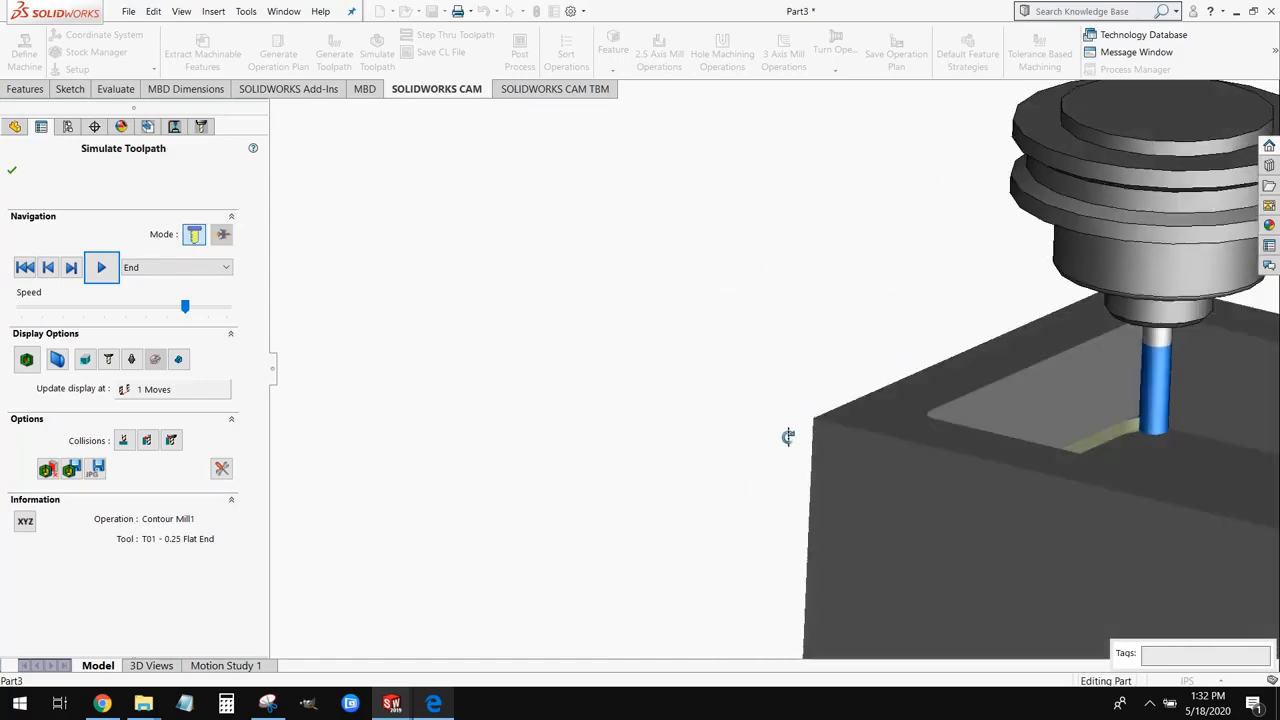
{"action": "scroll", "coordinate": [1181, 363], "scroll_direction": "down", "scroll_amount": 3}
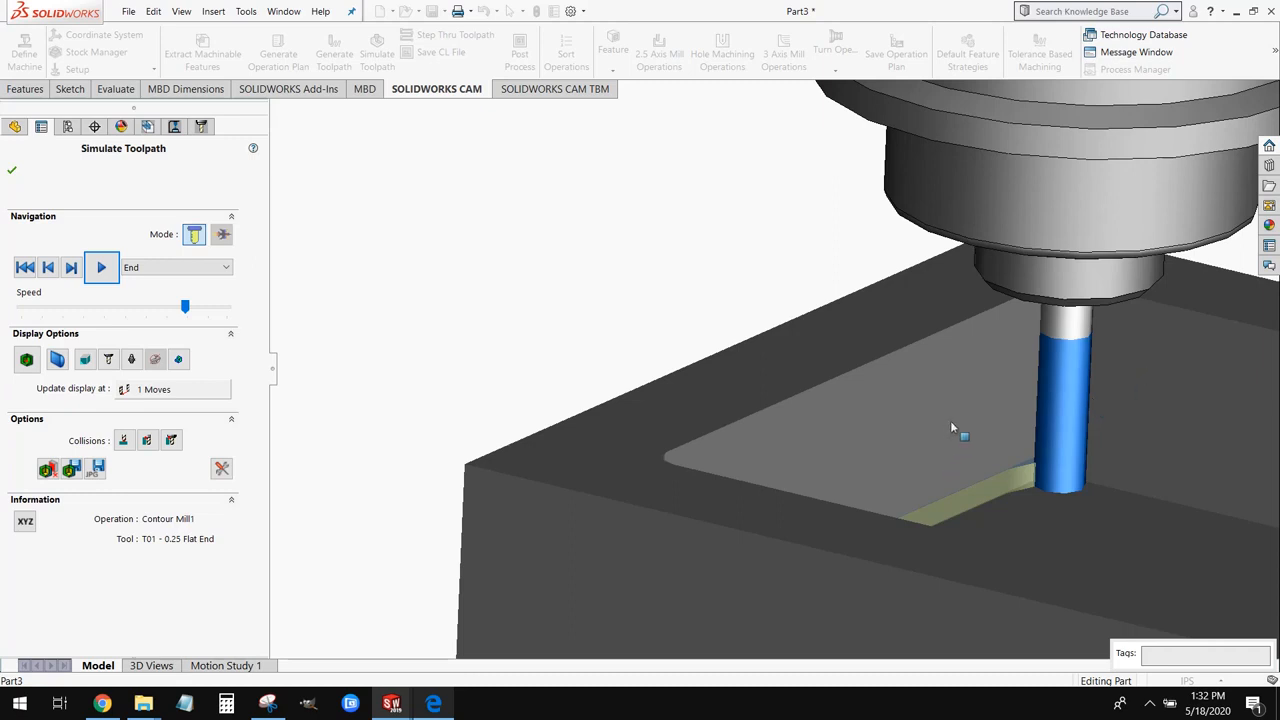
{"action": "scroll", "coordinate": [951, 425], "scroll_direction": "up", "scroll_amount": 4}
{"action": "middle_click_drag", "start_coordinate": [950, 420], "coordinate": [1012, 389]}
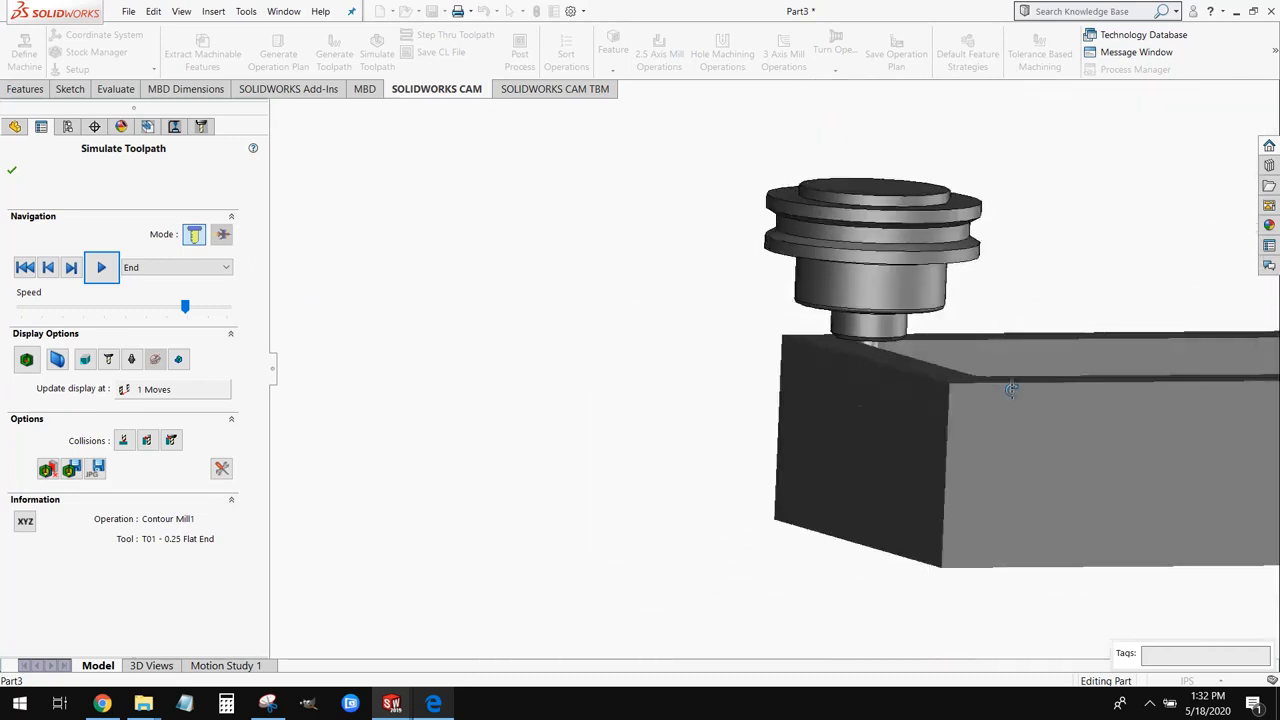
Step: Resume the simulation to its end and examine the finished pocket's rounded corners and the block's faced top
{"action": "left_click", "coordinate": [102, 262]}
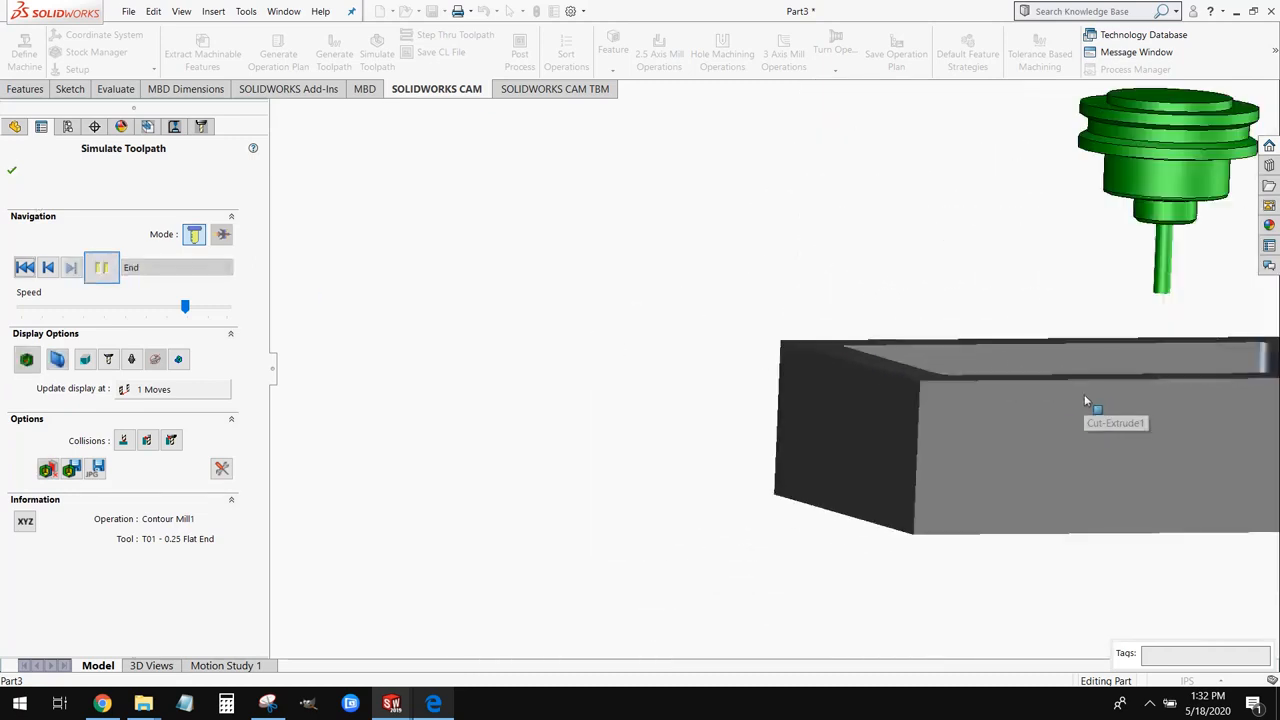
{"action": "middle_click_drag", "start_coordinate": [966, 393], "coordinate": [975, 590]}
{"action": "scroll", "coordinate": [1091, 350], "scroll_direction": "down", "scroll_amount": 5}
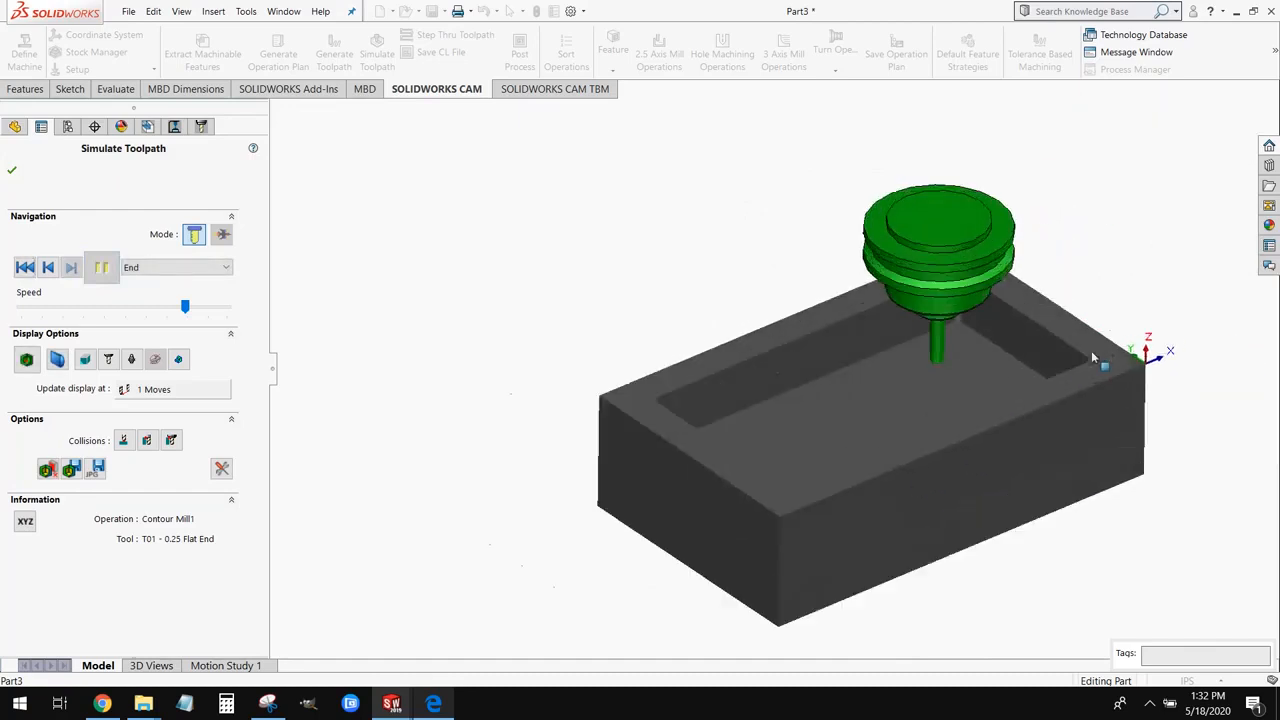
{"action": "scroll", "coordinate": [880, 412], "scroll_direction": "down", "scroll_amount": 5}
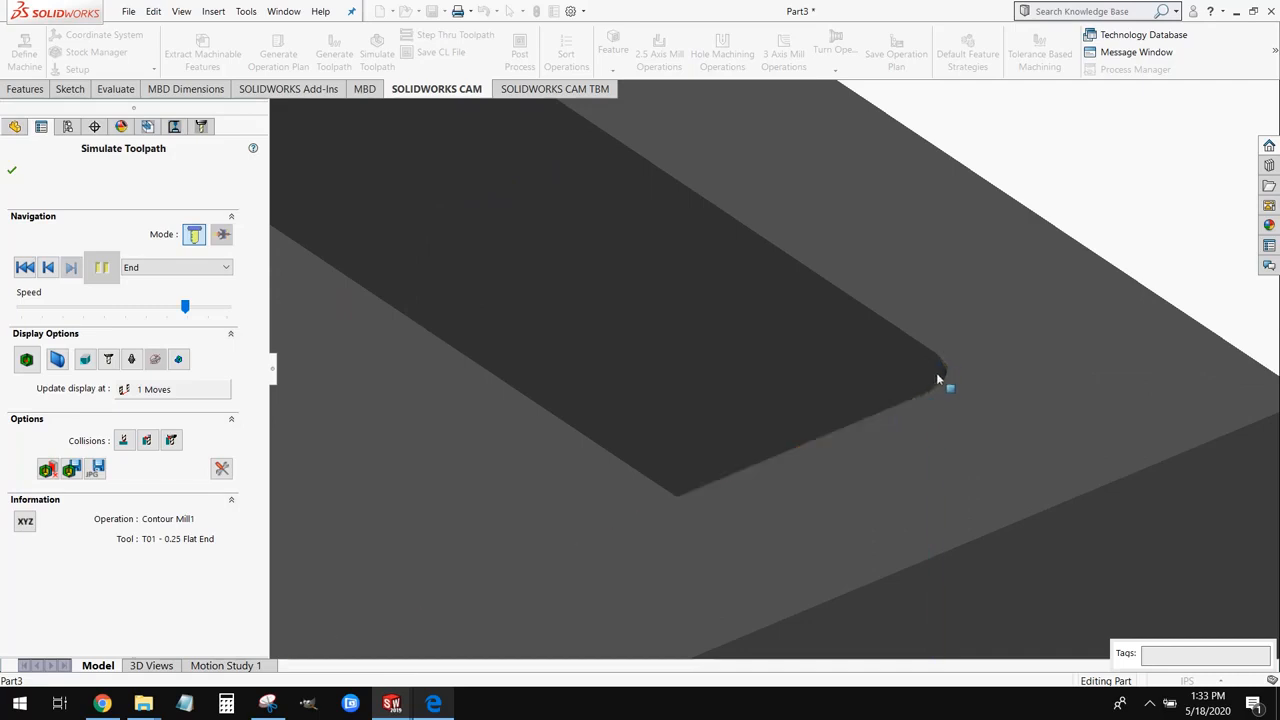
{"action": "scroll", "coordinate": [800, 380], "scroll_direction": "up", "scroll_amount": 5}
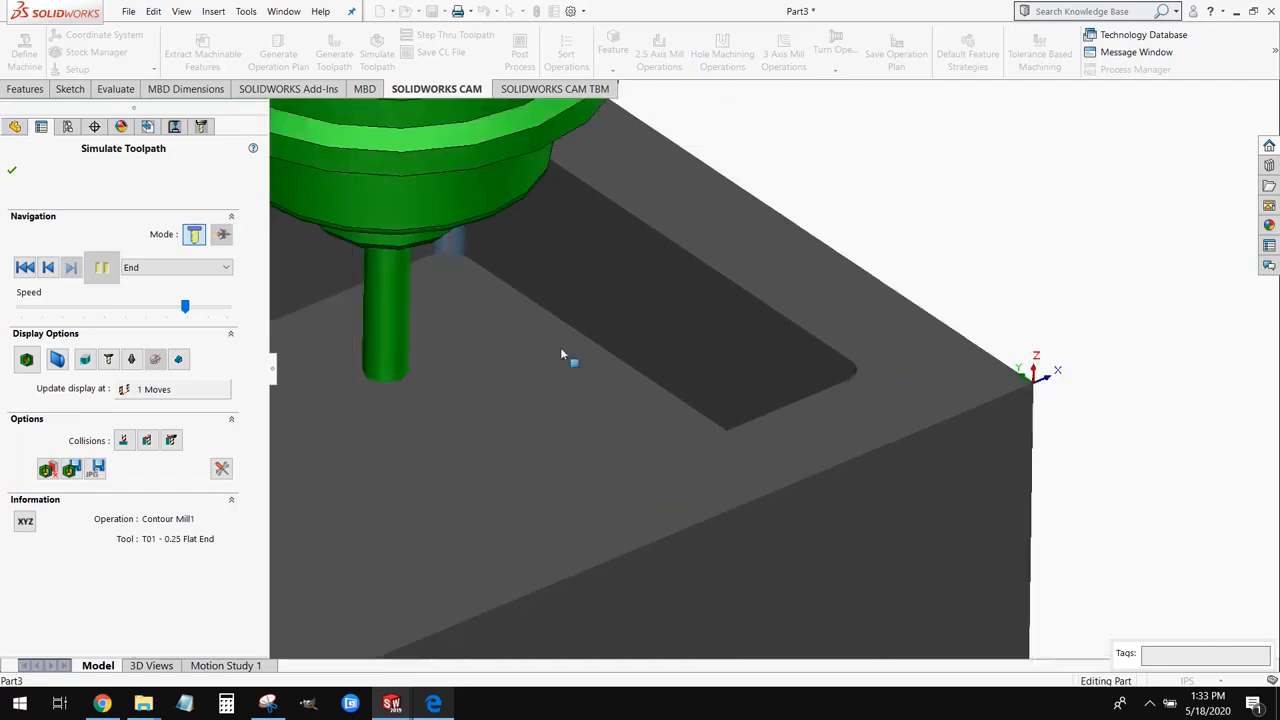
{"action": "scroll", "coordinate": [540, 340], "scroll_direction": "up", "scroll_amount": 5}
{"action": "scroll", "coordinate": [834, 390], "scroll_direction": "up", "scroll_amount": 3}
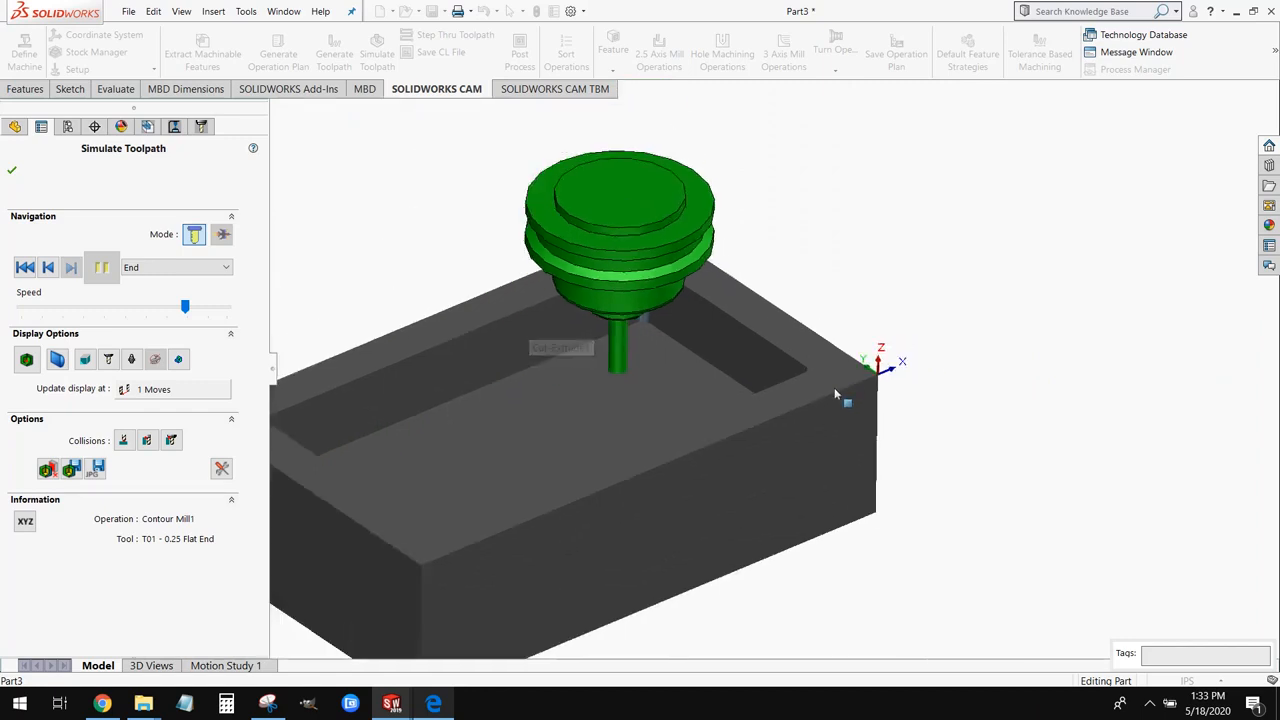
{"action": "middle_click_drag", "start_coordinate": [835, 393], "coordinate": [641, 379]}
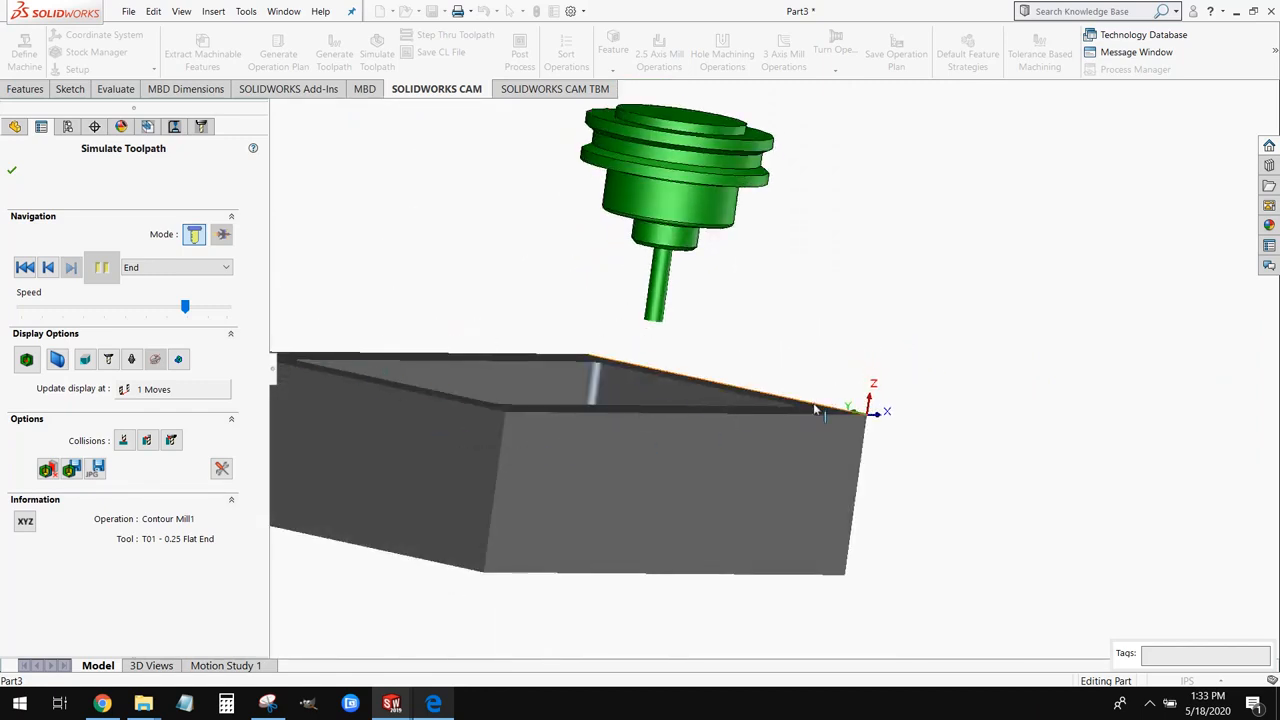
Step: Close the simulation and examine the toolpath previews of the pocket operations and Face Mill1 on the block
{"action": "left_click", "coordinate": [12, 172]}
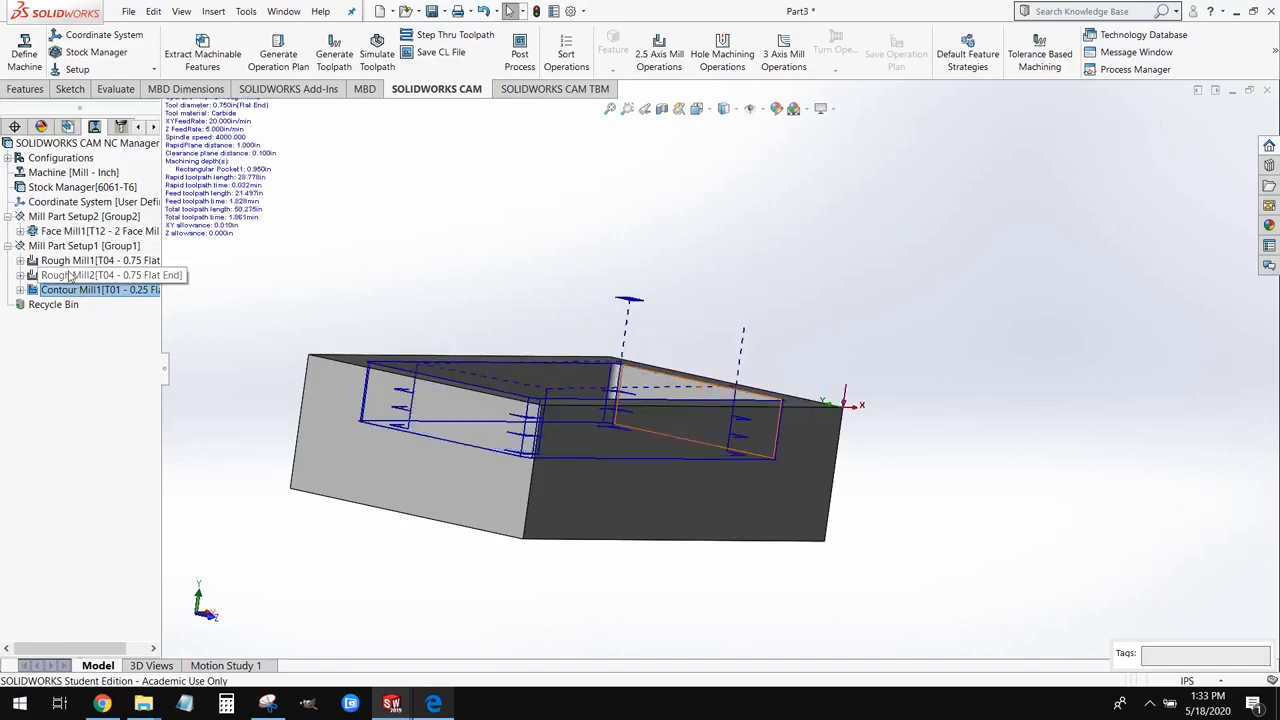
{"action": "scroll", "coordinate": [589, 351], "scroll_direction": "up", "scroll_amount": 1}
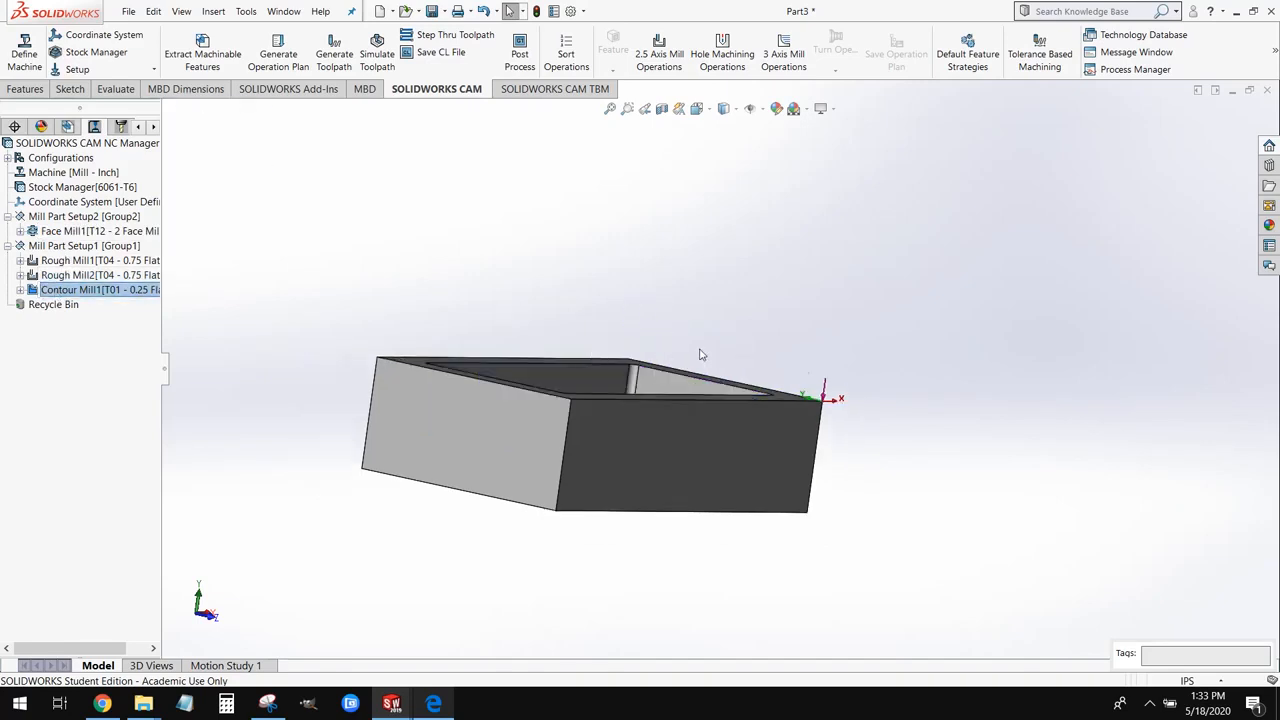
{"action": "middle_click_drag", "start_coordinate": [701, 354], "coordinate": [480, 366]}
{"action": "scroll", "coordinate": [489, 347], "scroll_direction": "down", "scroll_amount": 2}
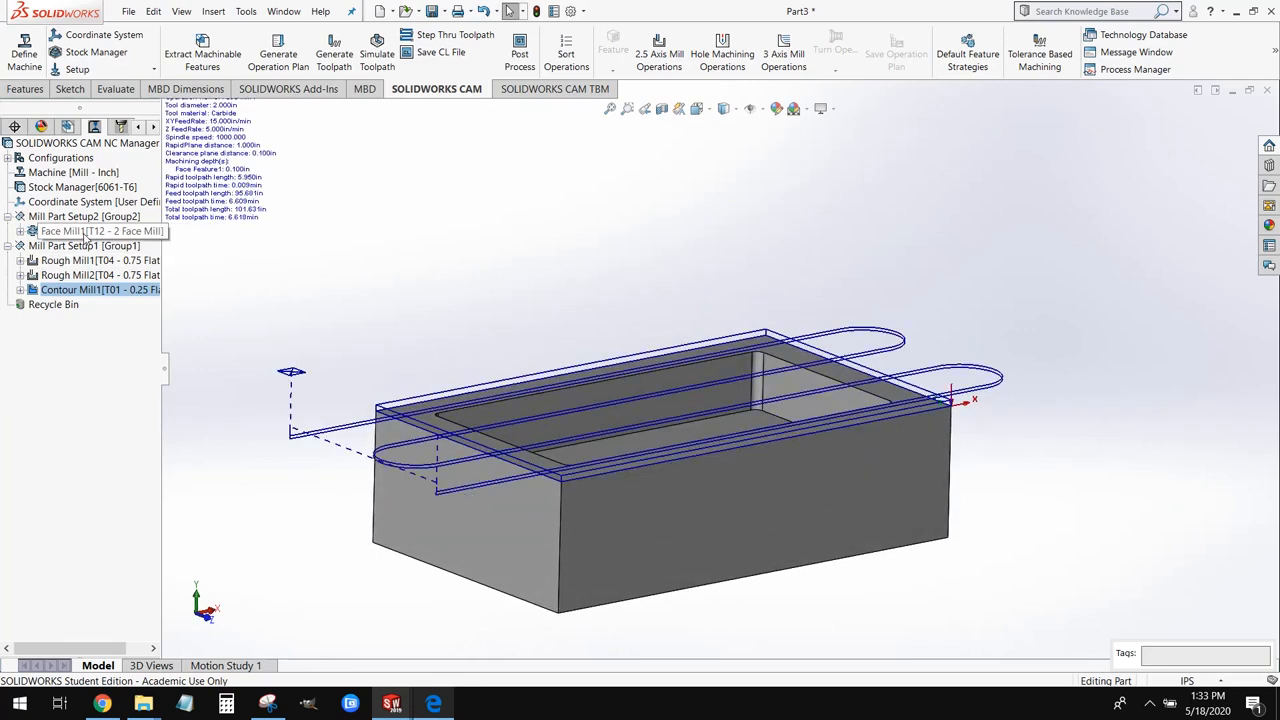
Step: Edit Face Mill1's definition so that its feeds and speeds are defined by Operation instead of Library
{"action": "left_click", "coordinate": [86, 234]}
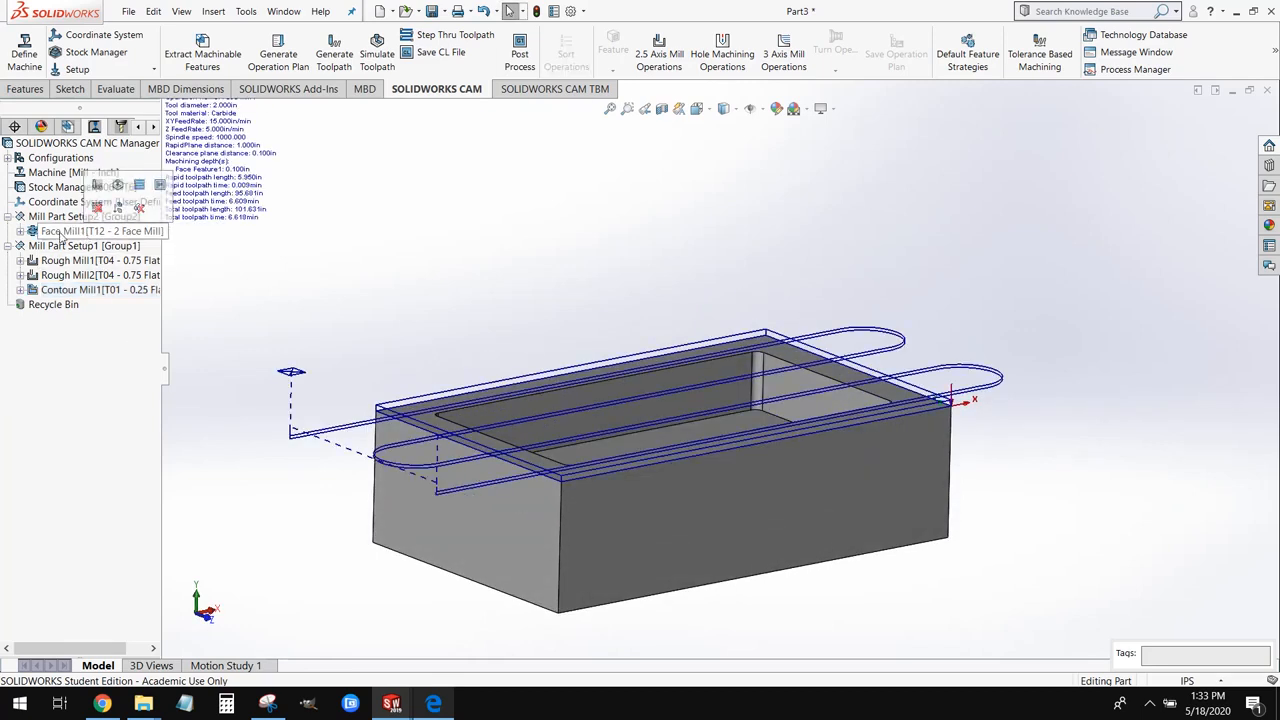
{"action": "right_click", "coordinate": [61, 235]}
{"action": "left_click", "coordinate": [110, 243]}
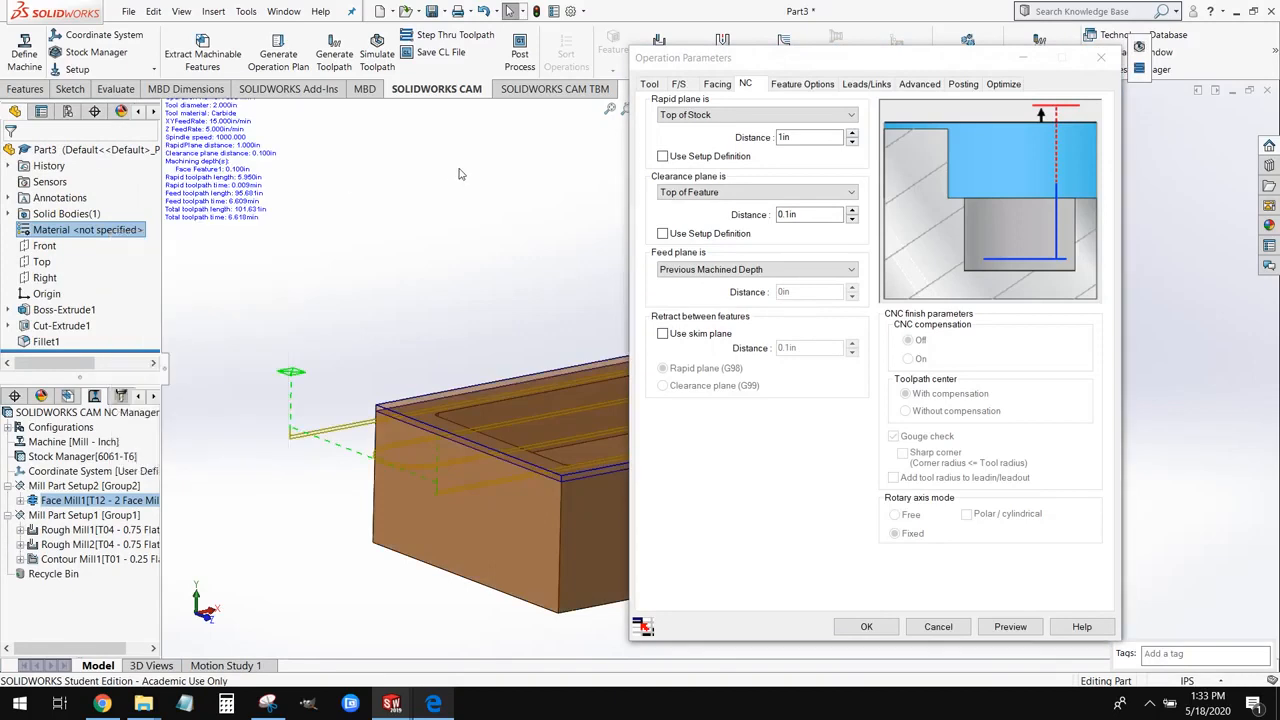
{"action": "left_click", "coordinate": [649, 84]}
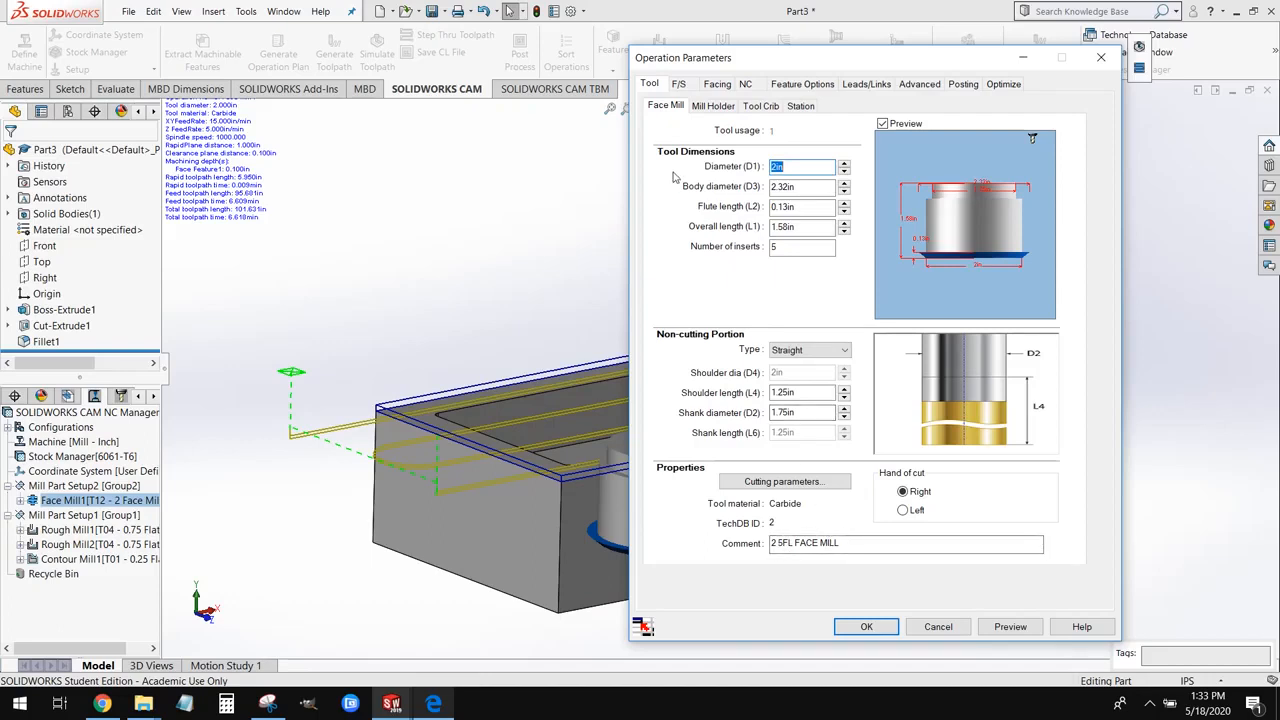
{"action": "left_click", "coordinate": [686, 88]}
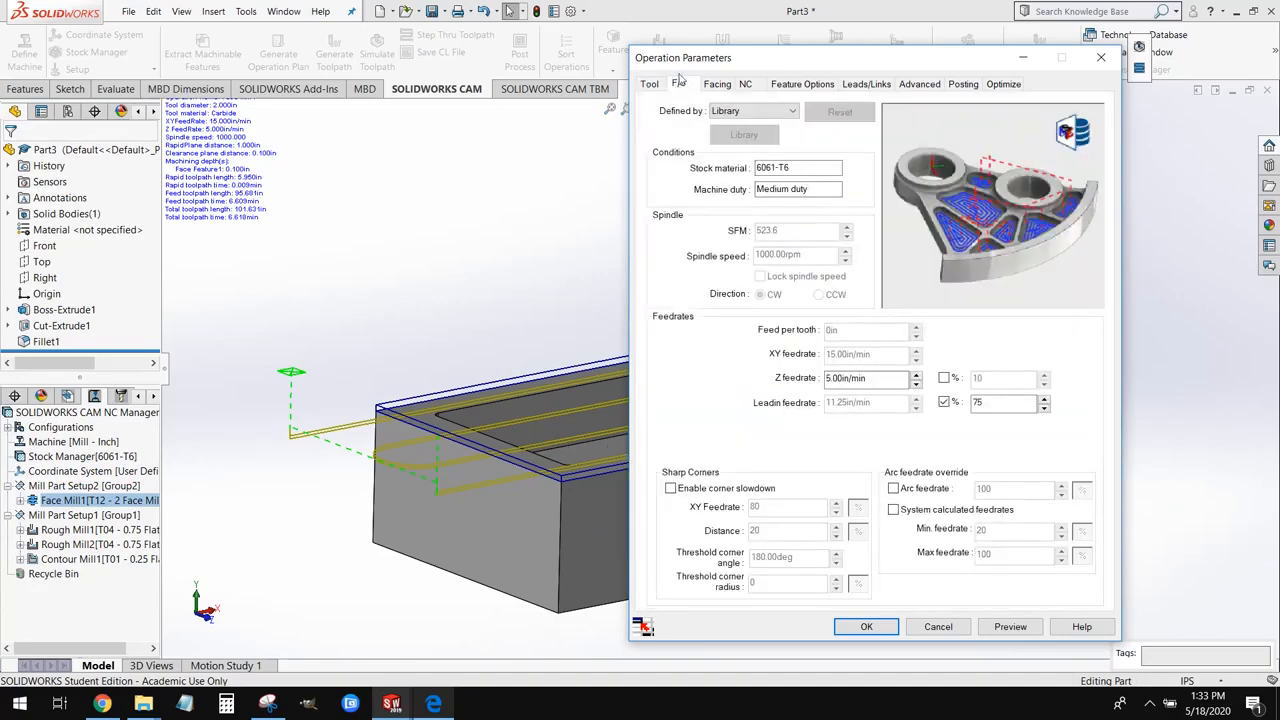
{"action": "left_click", "coordinate": [763, 113]}
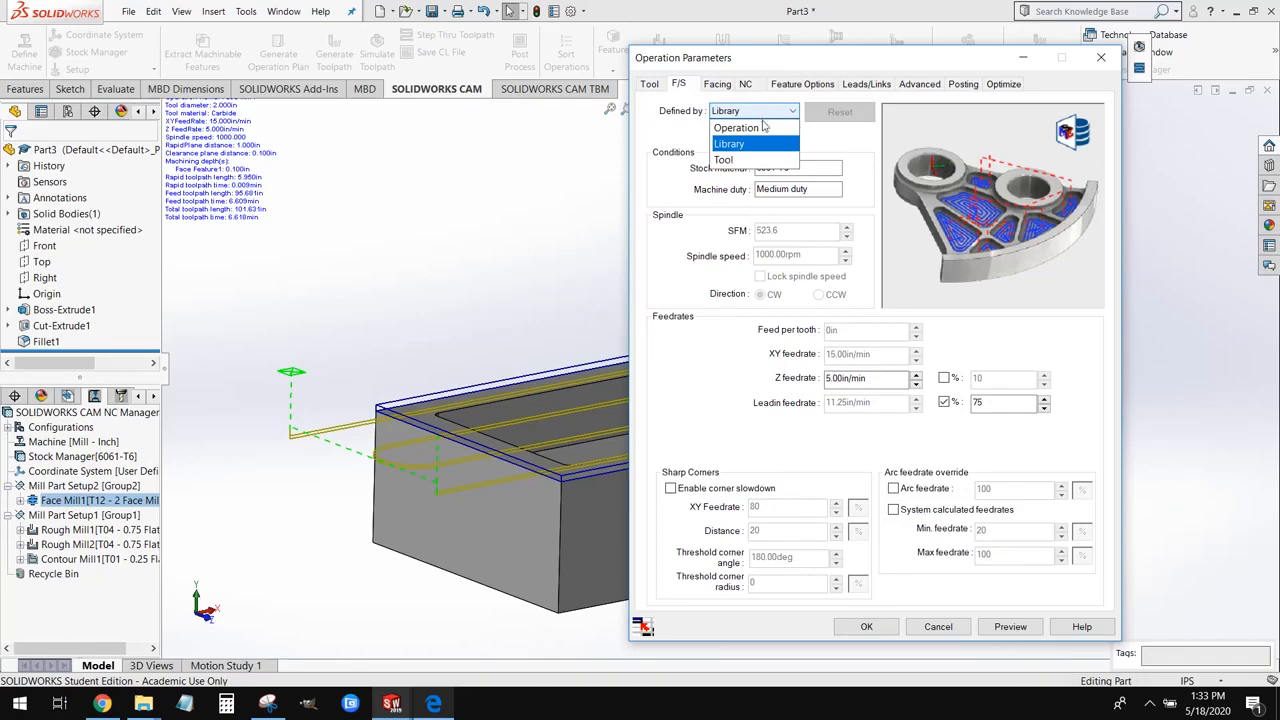
{"action": "left_click", "coordinate": [763, 127]}
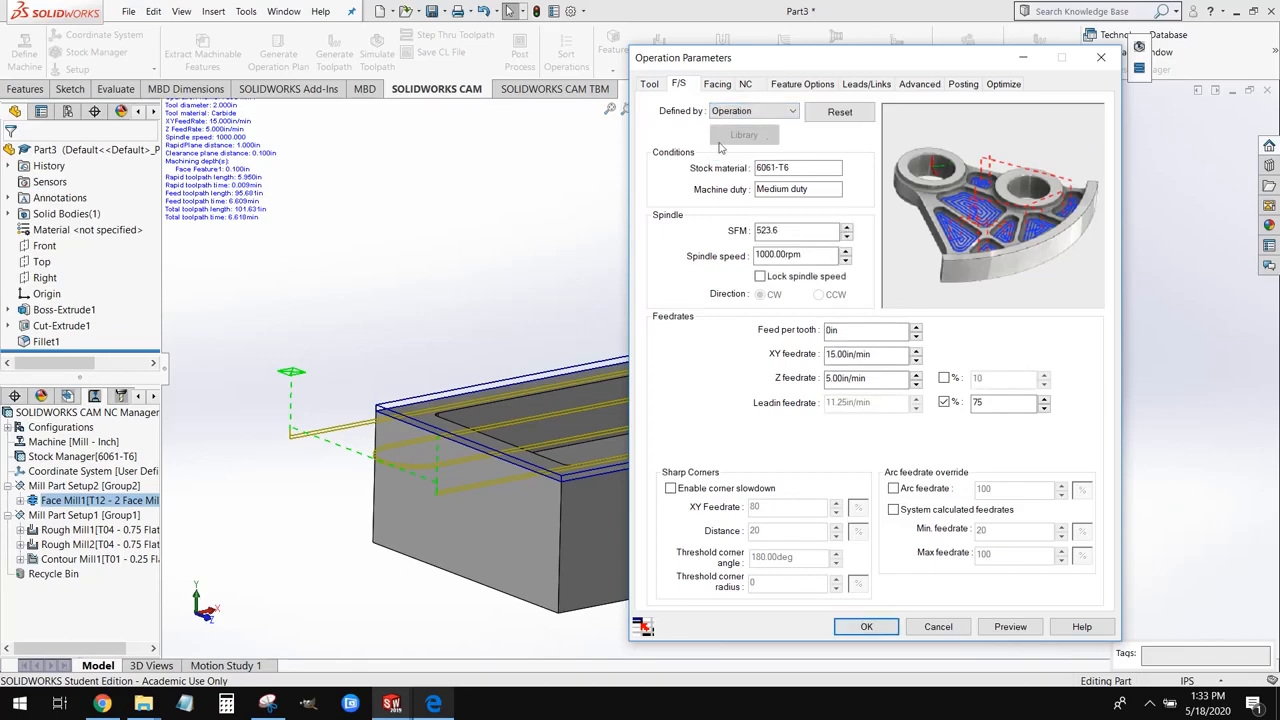
Step: Consult the spindle speed formula and carbide surface speed for aluminum in SPEED CALC.pdf, and set Face Mill1's spindle speed to 1200 rpm
{"action": "left_click", "coordinate": [435, 702]}
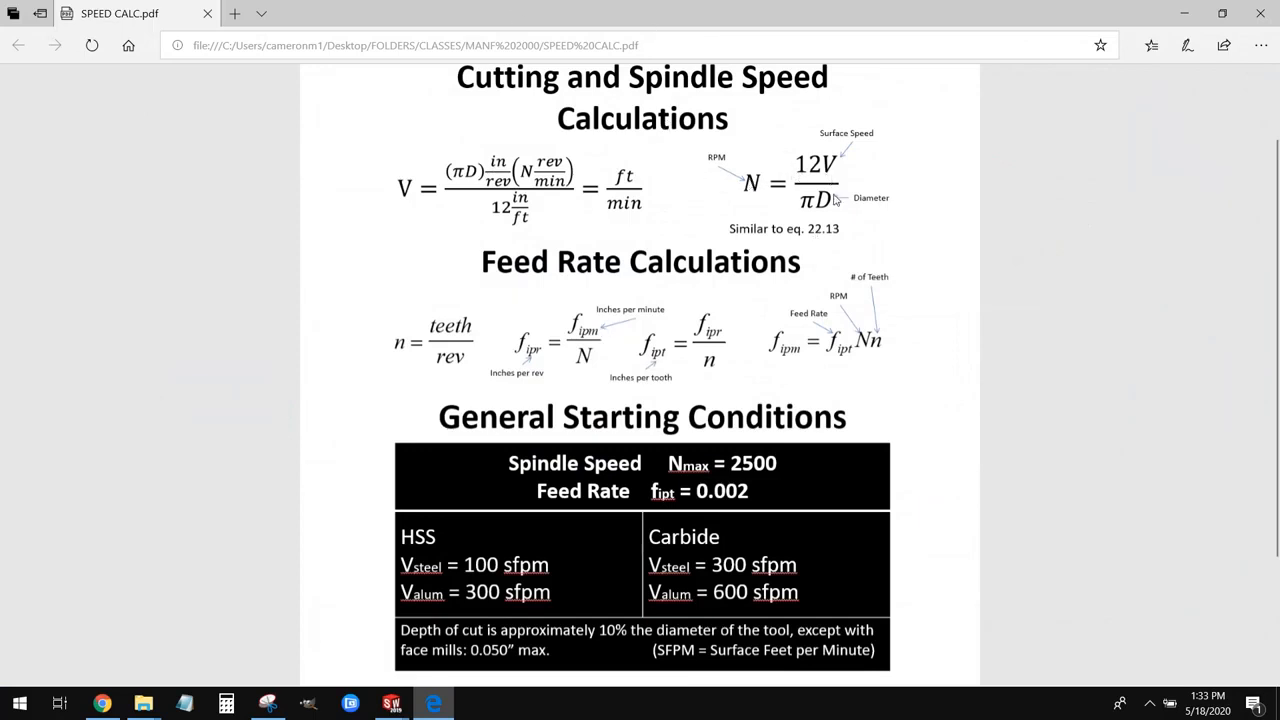
{"action": "scroll", "coordinate": [840, 222], "scroll_direction": "down", "scroll_amount": 2}
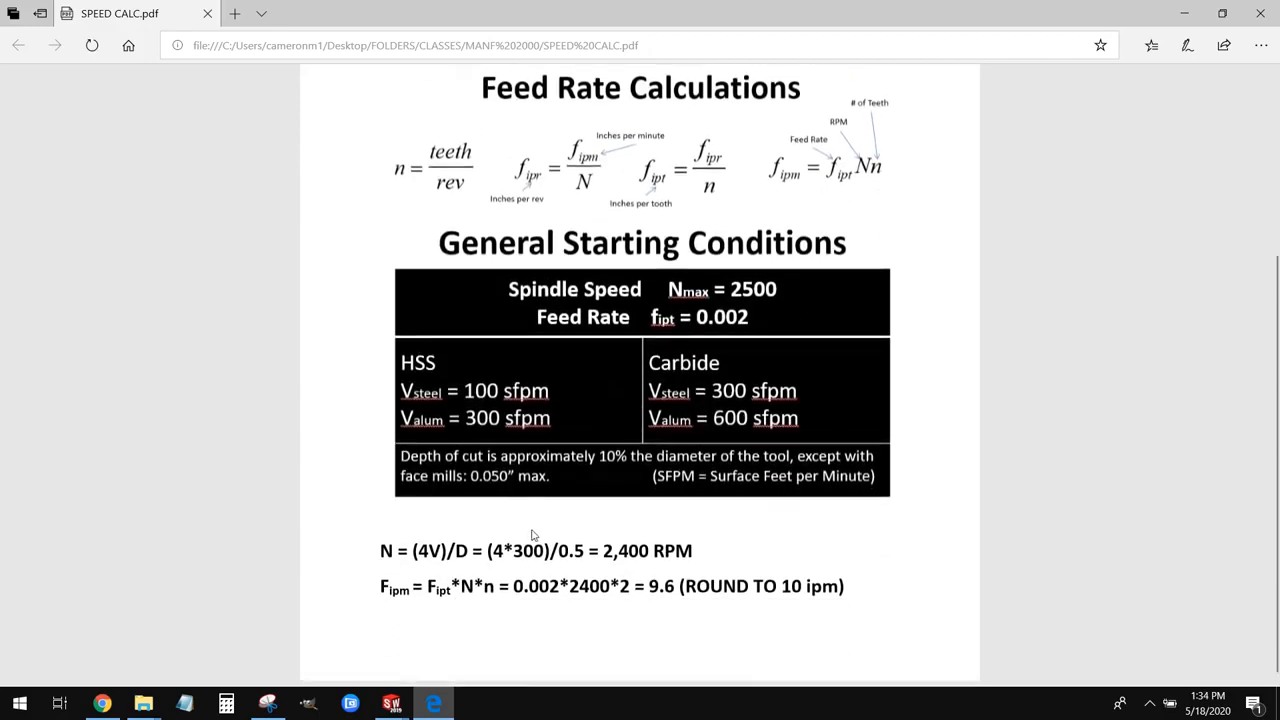
{"action": "scroll", "coordinate": [890, 224], "scroll_direction": "up", "scroll_amount": 3}
{"action": "scroll", "coordinate": [889, 224], "scroll_direction": "up", "scroll_amount": 1}
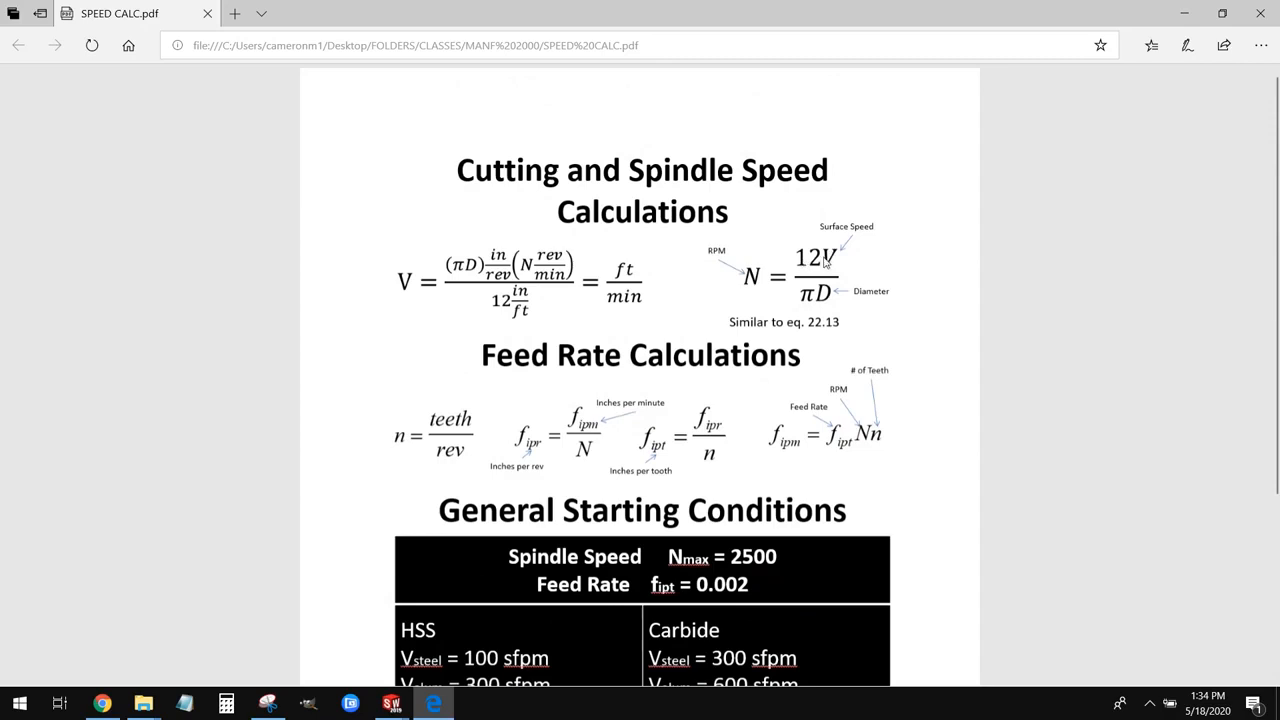
{"action": "scroll", "coordinate": [831, 264], "scroll_direction": "down", "scroll_amount": 4}
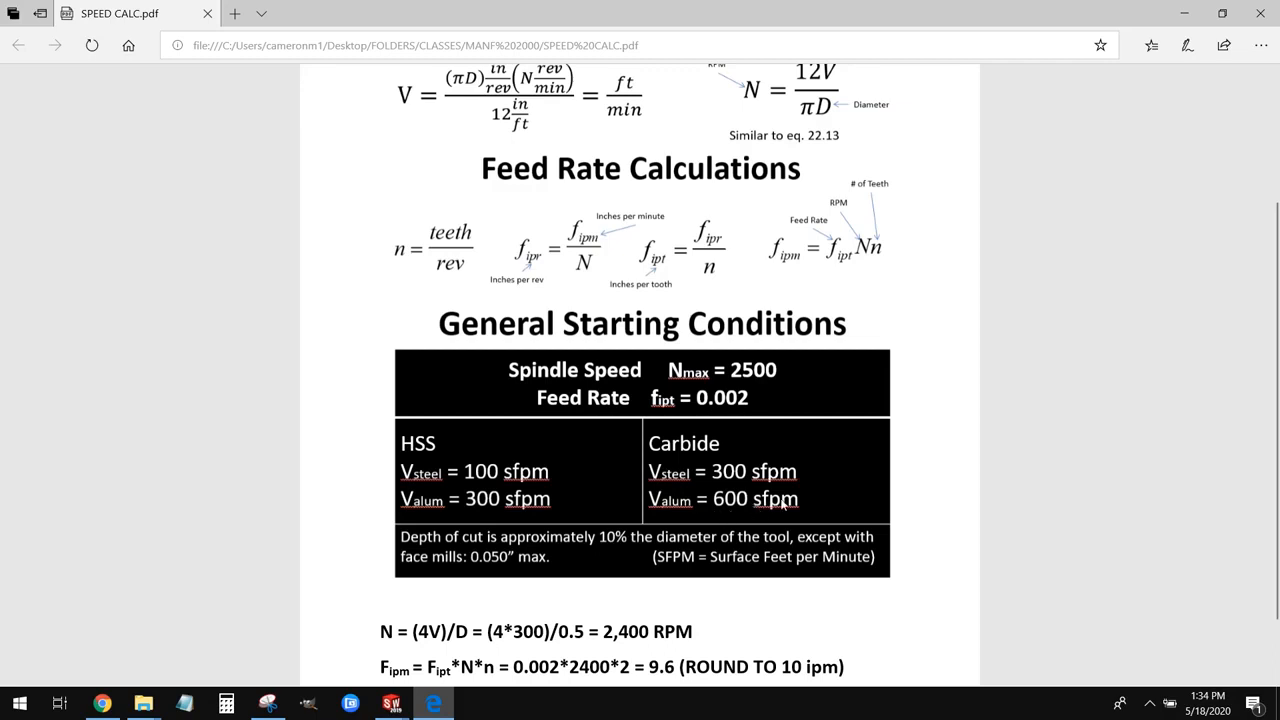
{"action": "scroll", "coordinate": [793, 500], "scroll_direction": "up", "scroll_amount": 3}
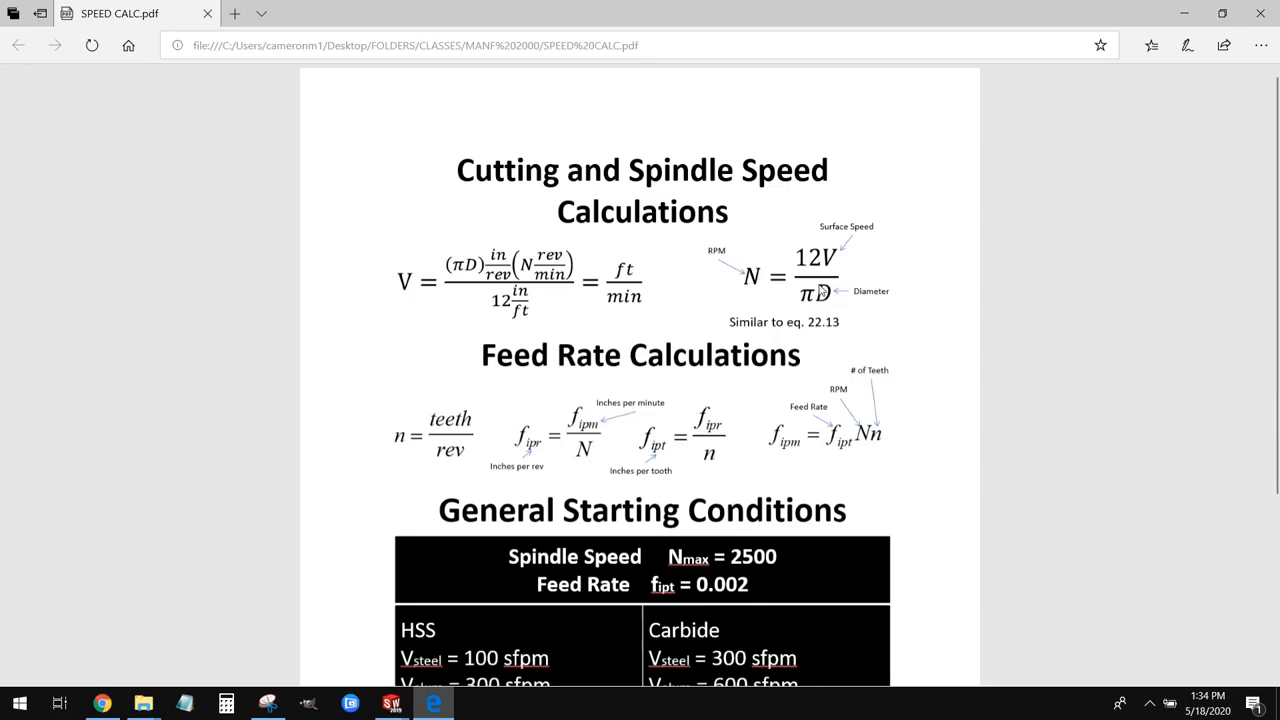
{"action": "mouse_move", "coordinate": [405, 700]}
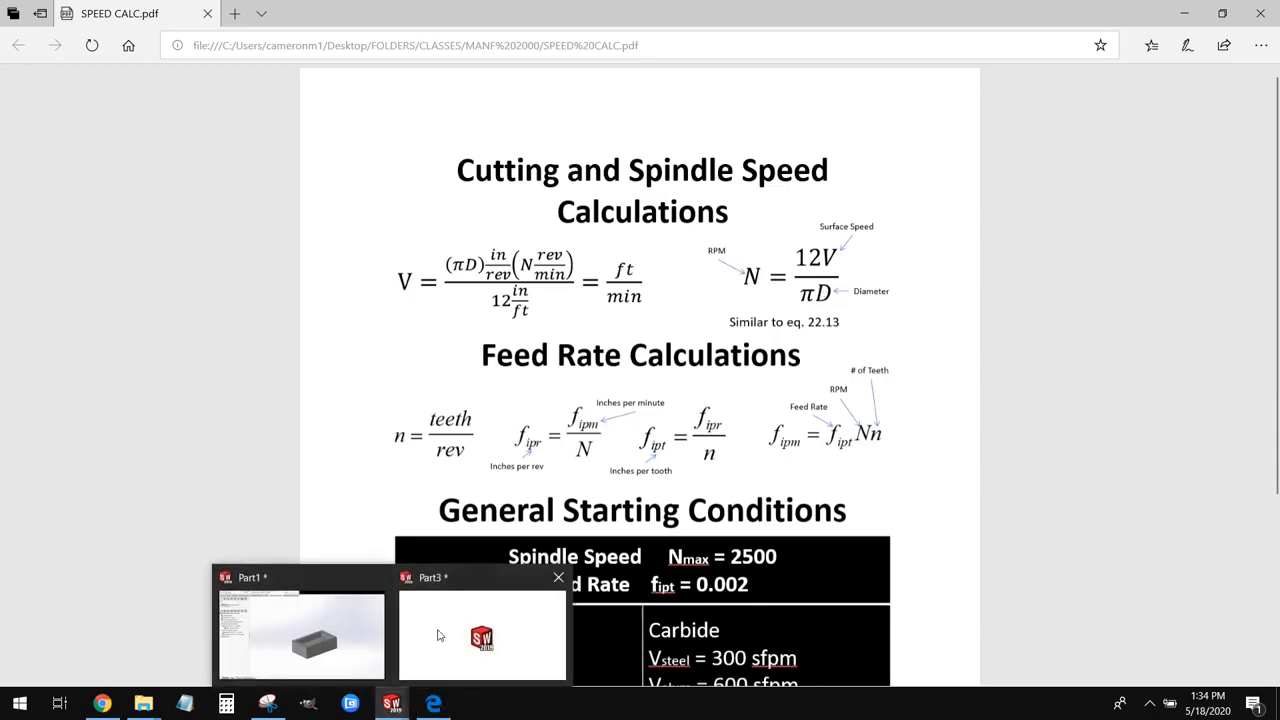
{"action": "left_click", "coordinate": [342, 664]}
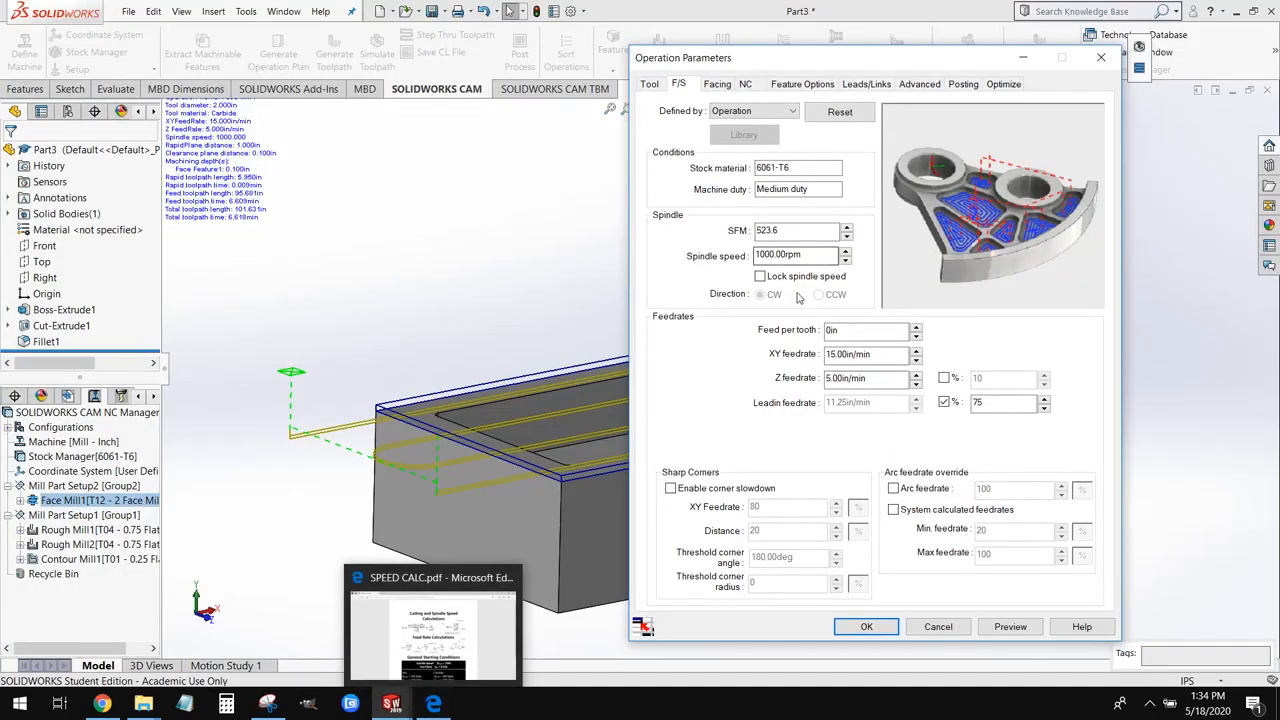
{"action": "left_click_drag", "start_coordinate": [803, 258], "coordinate": [717, 264]}
{"action": "type", "text": "1200"}
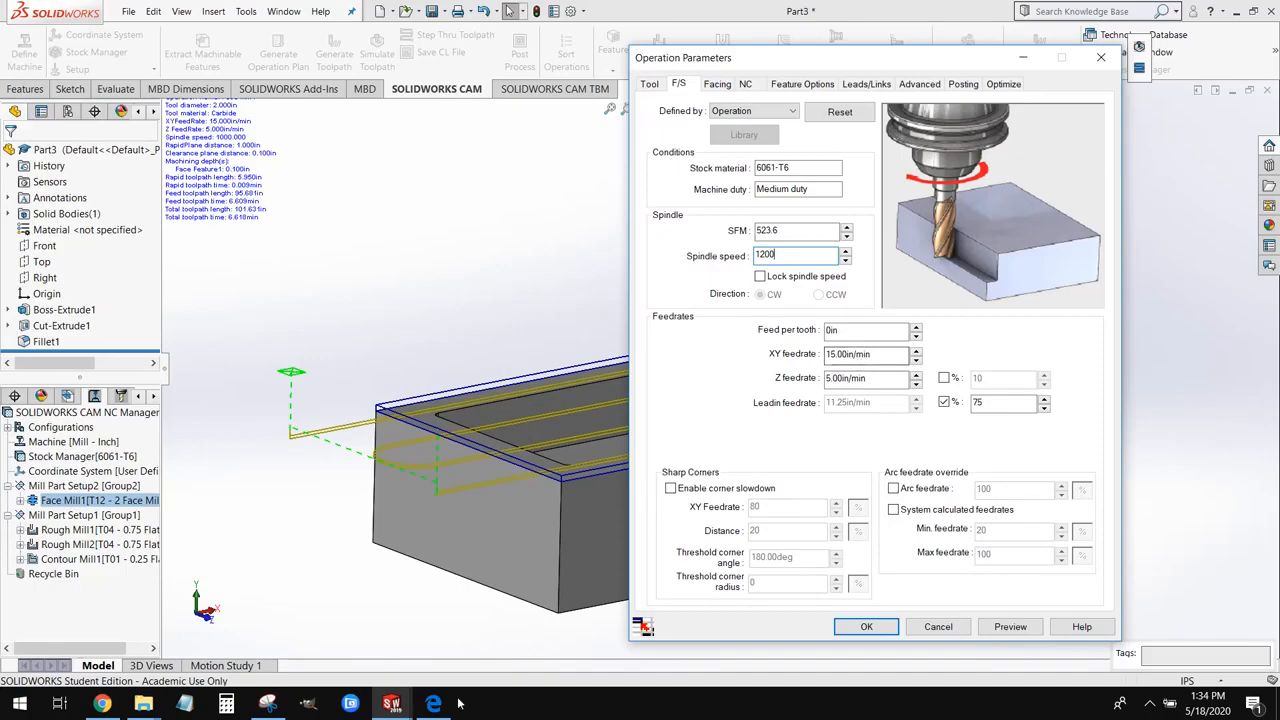
Step: Consult the feed rate formula in SPEED CALC.pdf, set Face Mill1's XY feedrate to 12 in/min and enable corner slowdown
{"action": "mouse_move", "coordinate": [433, 703]}
{"action": "left_click", "coordinate": [453, 637]}
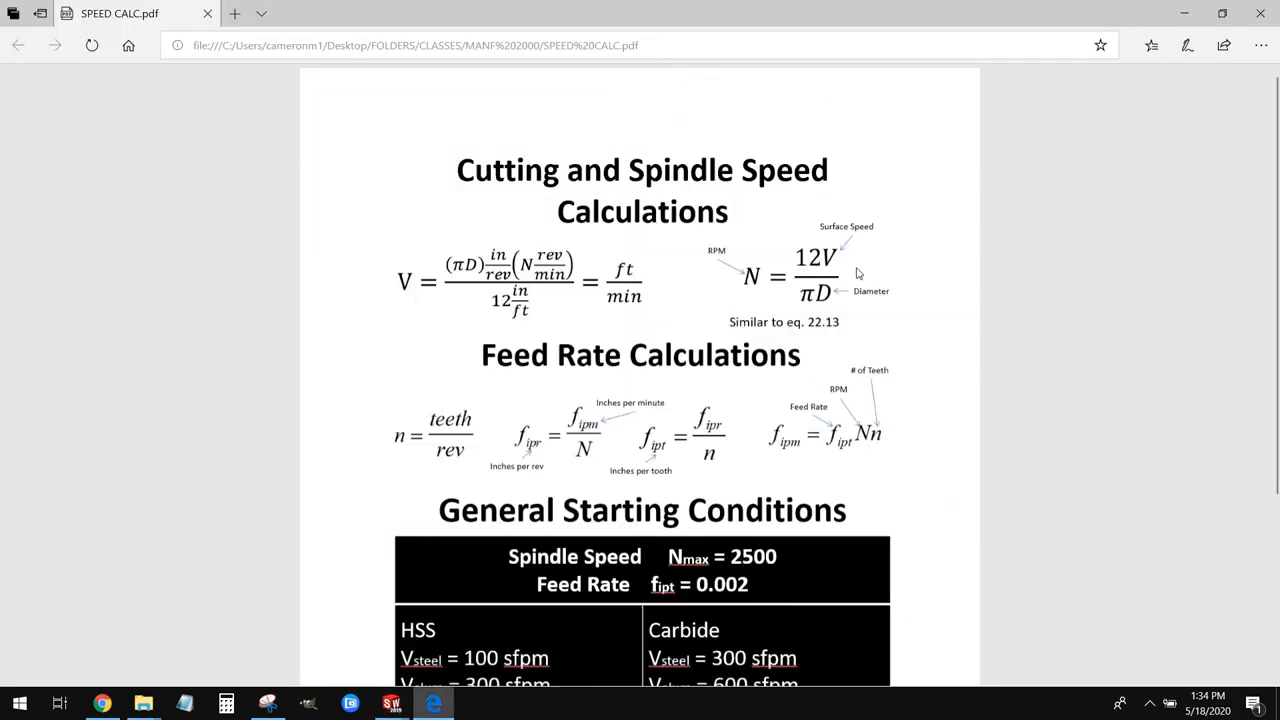
{"action": "scroll", "coordinate": [859, 274], "scroll_direction": "down", "scroll_amount": 2}
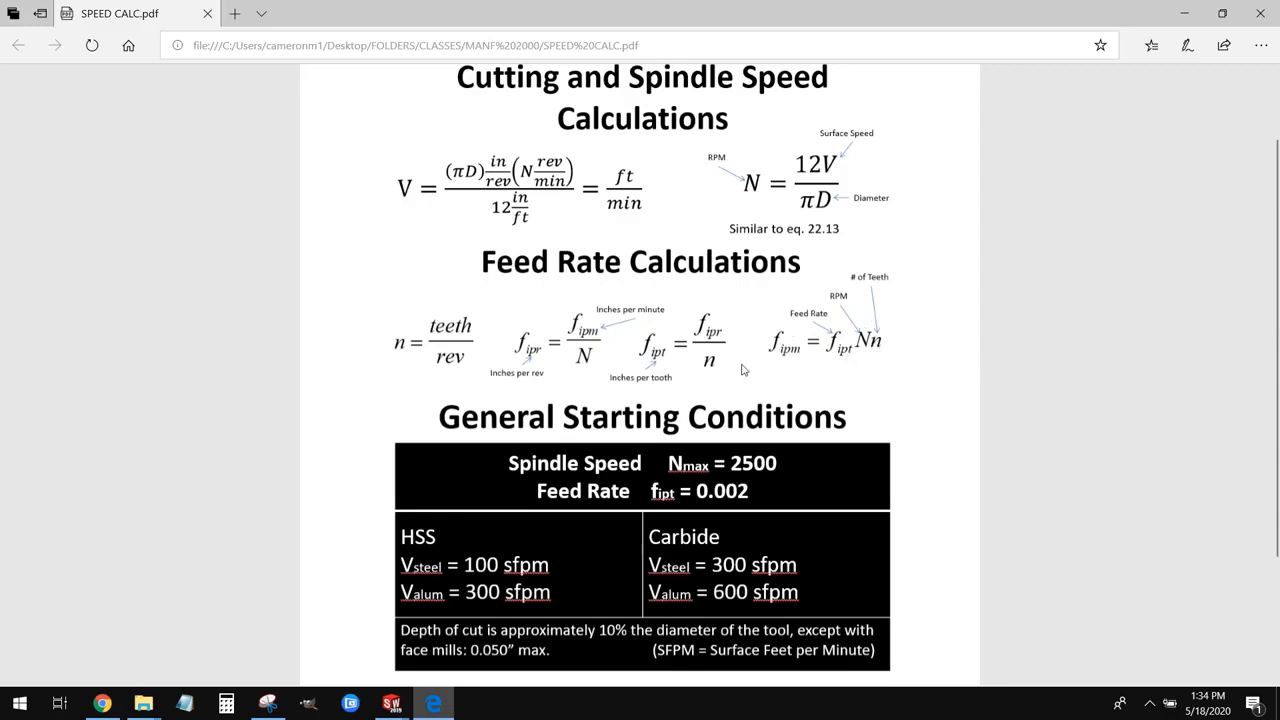
{"action": "left_click", "coordinate": [1184, 13]}
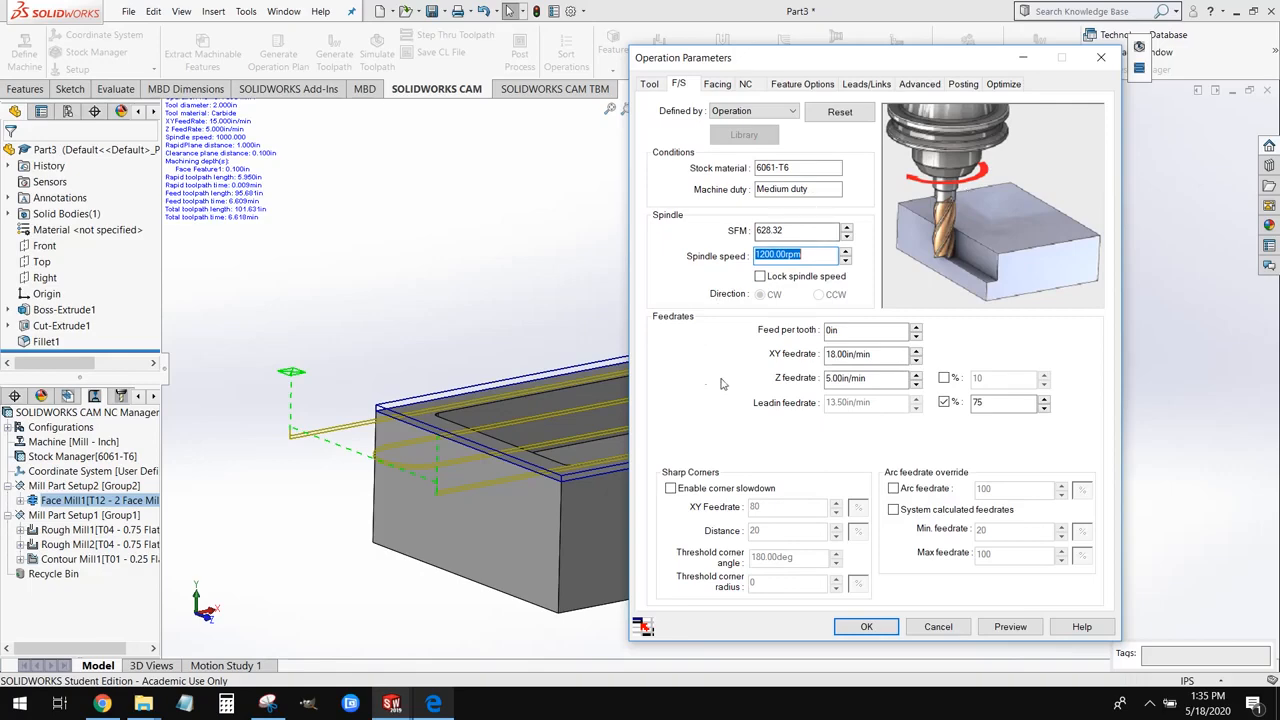
{"action": "left_click", "coordinate": [876, 354]}
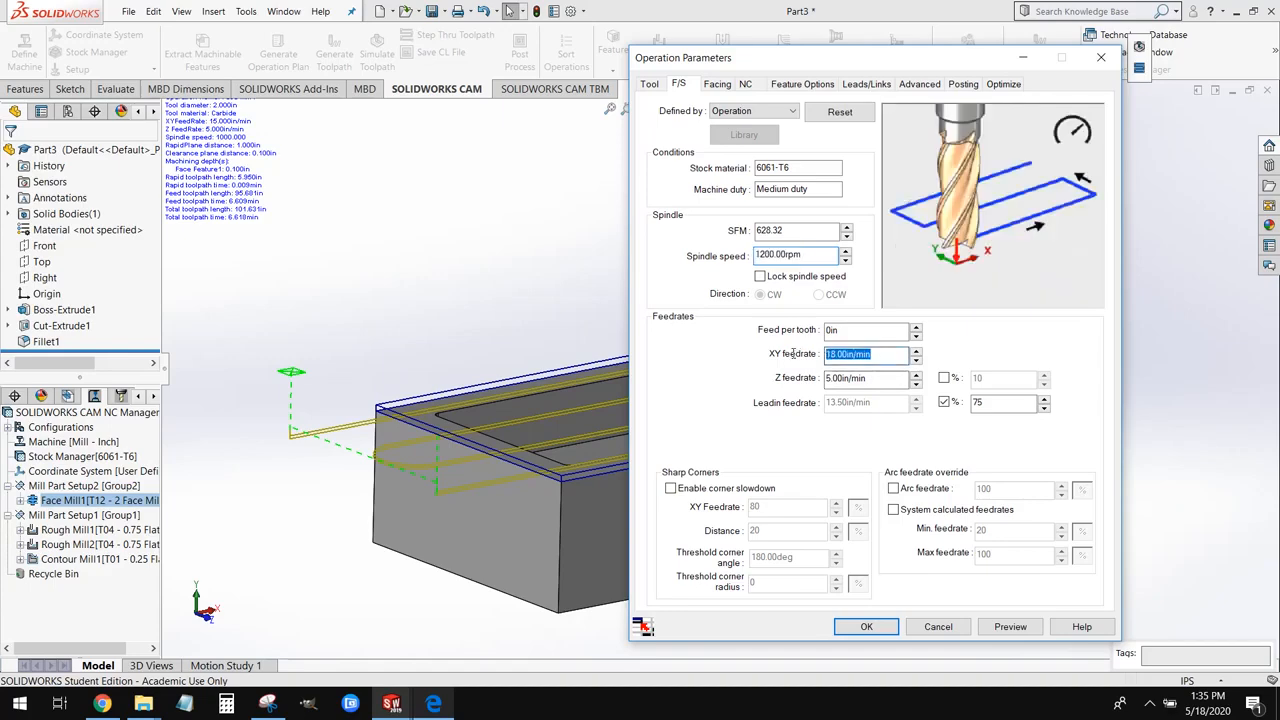
{"action": "type", "text": "12"}
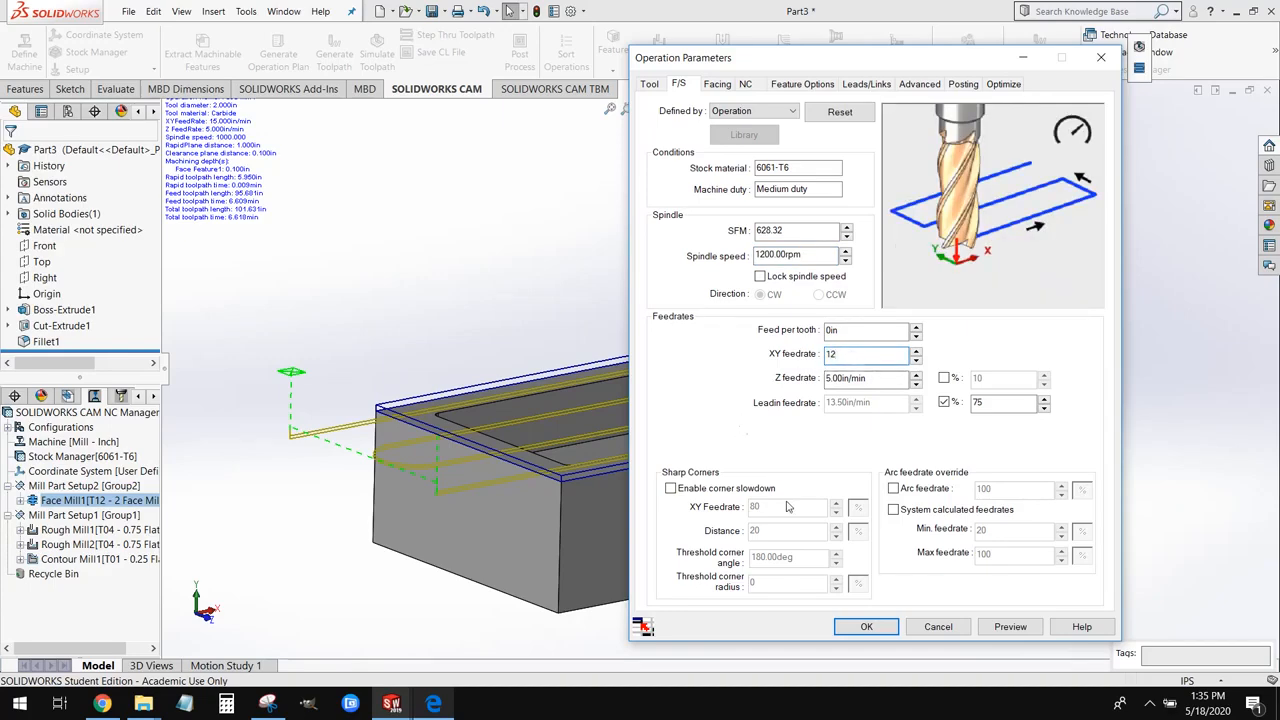
{"action": "left_click", "coordinate": [831, 492]}
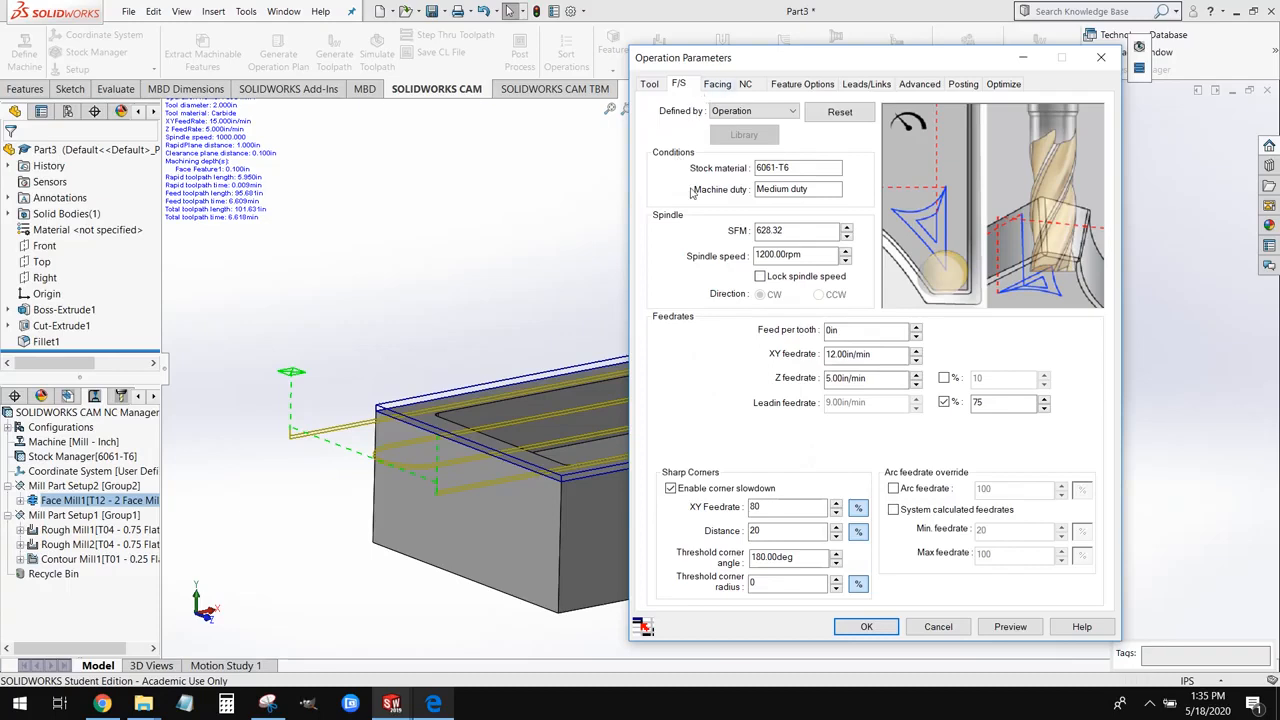
Step: Review Face Mill1's facing settings, reference its clearance plane to Top of Stock, and accept the operation parameters
{"action": "left_click", "coordinate": [718, 86]}
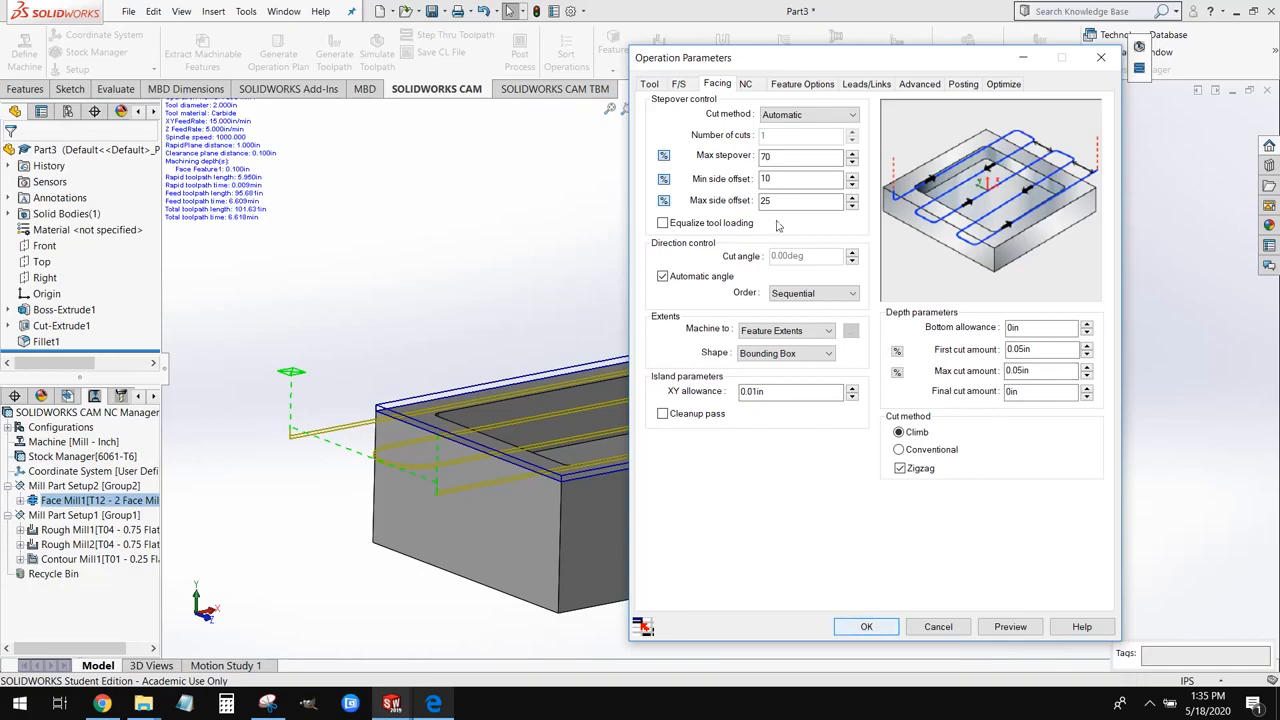
{"action": "left_click", "coordinate": [750, 86]}
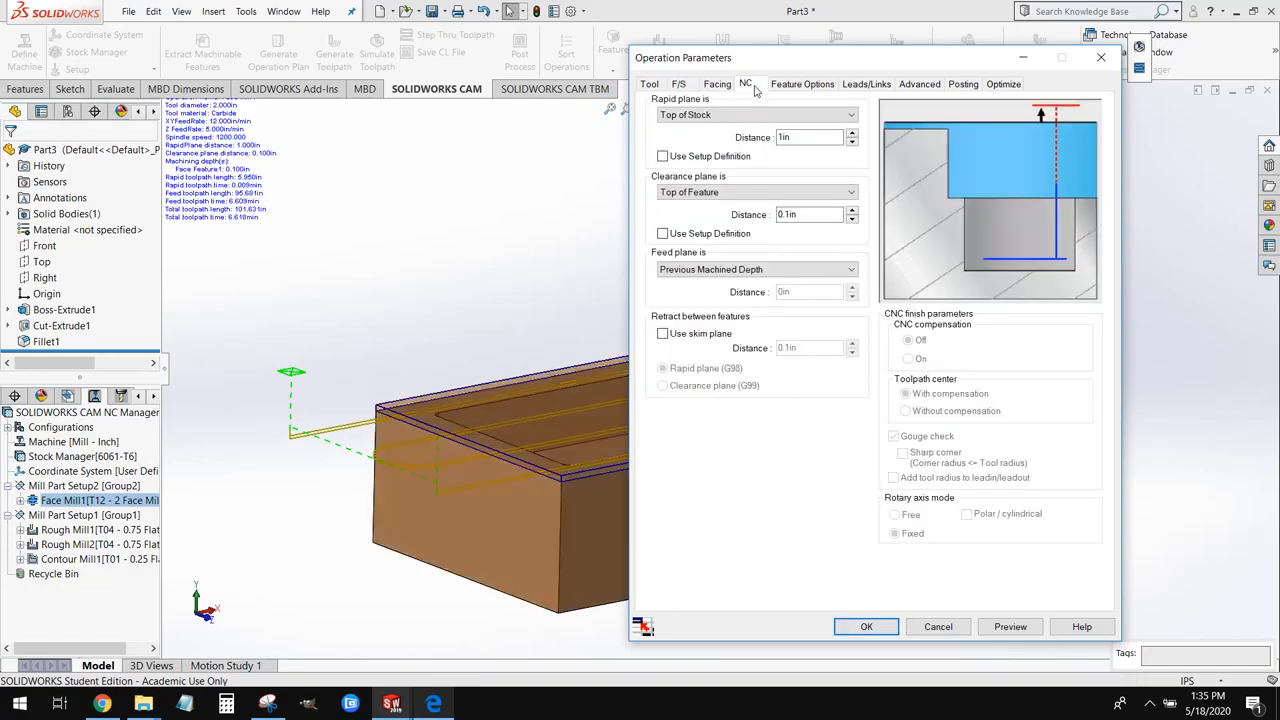
{"action": "left_click", "coordinate": [731, 196]}
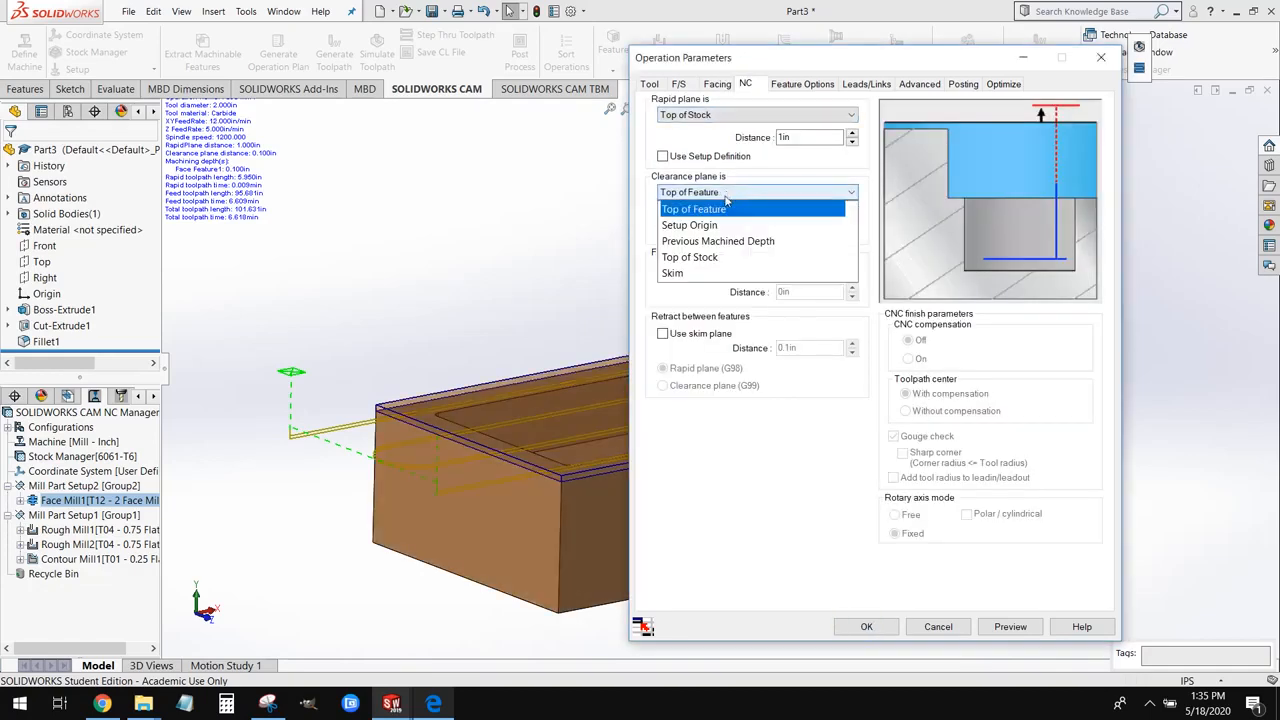
{"action": "left_click", "coordinate": [718, 257]}
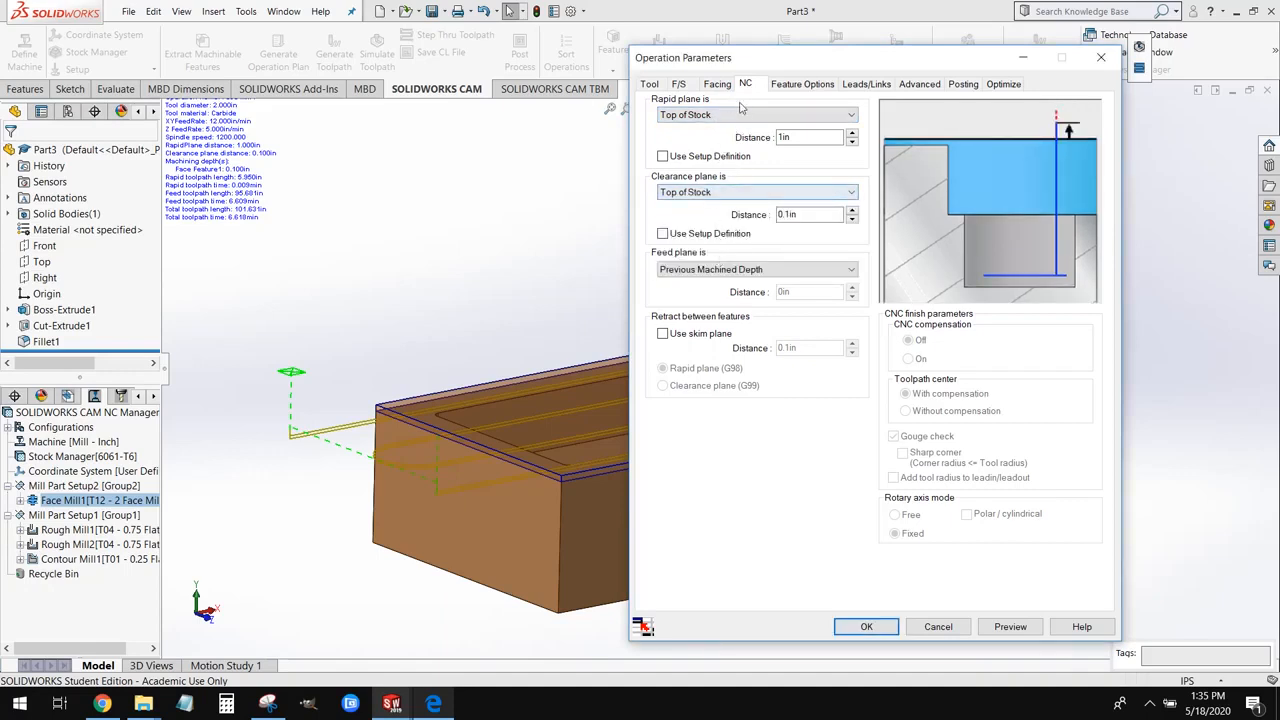
{"action": "left_click", "coordinate": [866, 626]}
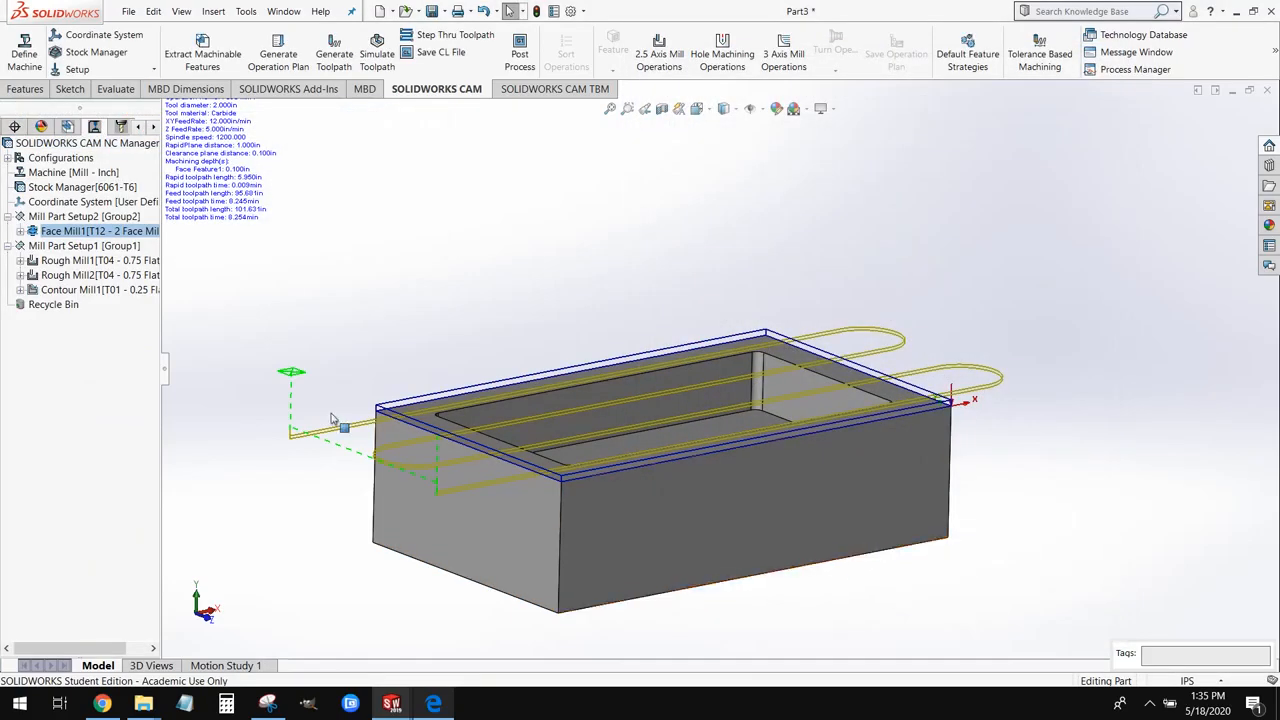
Step: Examine Face Mill1's toolpath around the block, focusing on its entry move and rapid moves relative to the stock top
{"action": "middle_click_drag", "start_coordinate": [340, 422], "coordinate": [343, 360]}
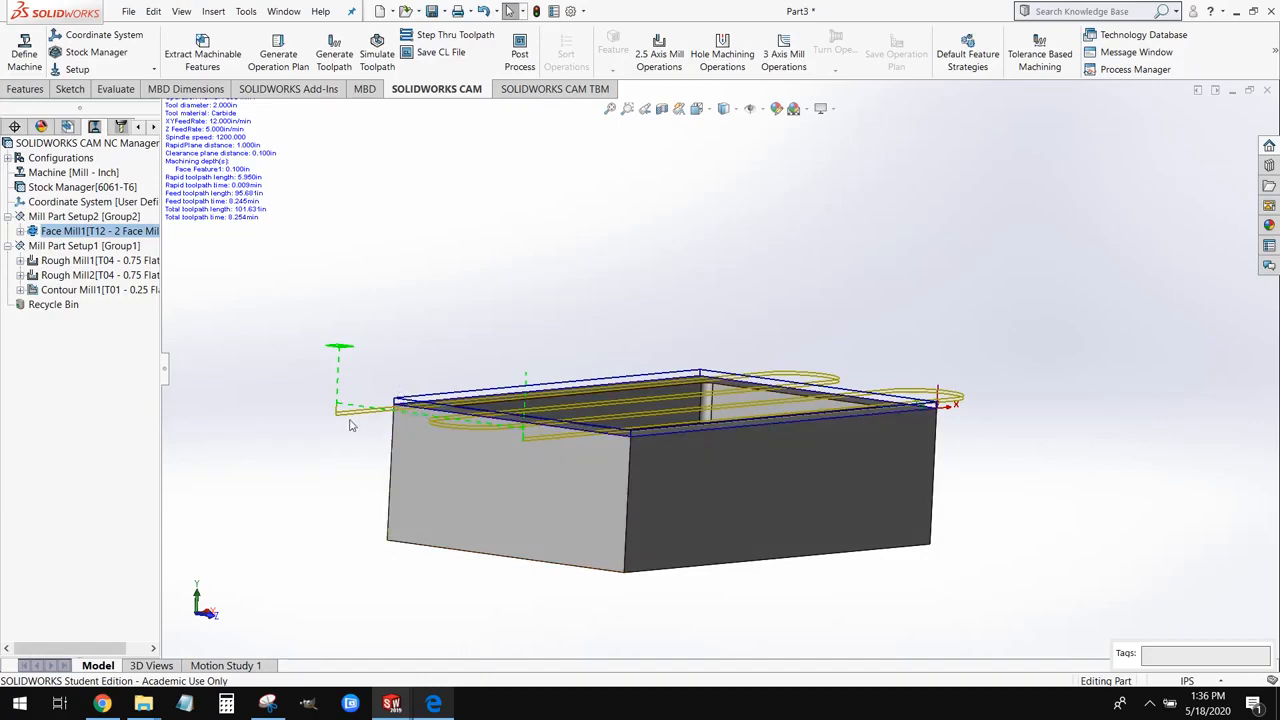
{"action": "scroll", "coordinate": [360, 417], "scroll_direction": "down", "scroll_amount": 5}
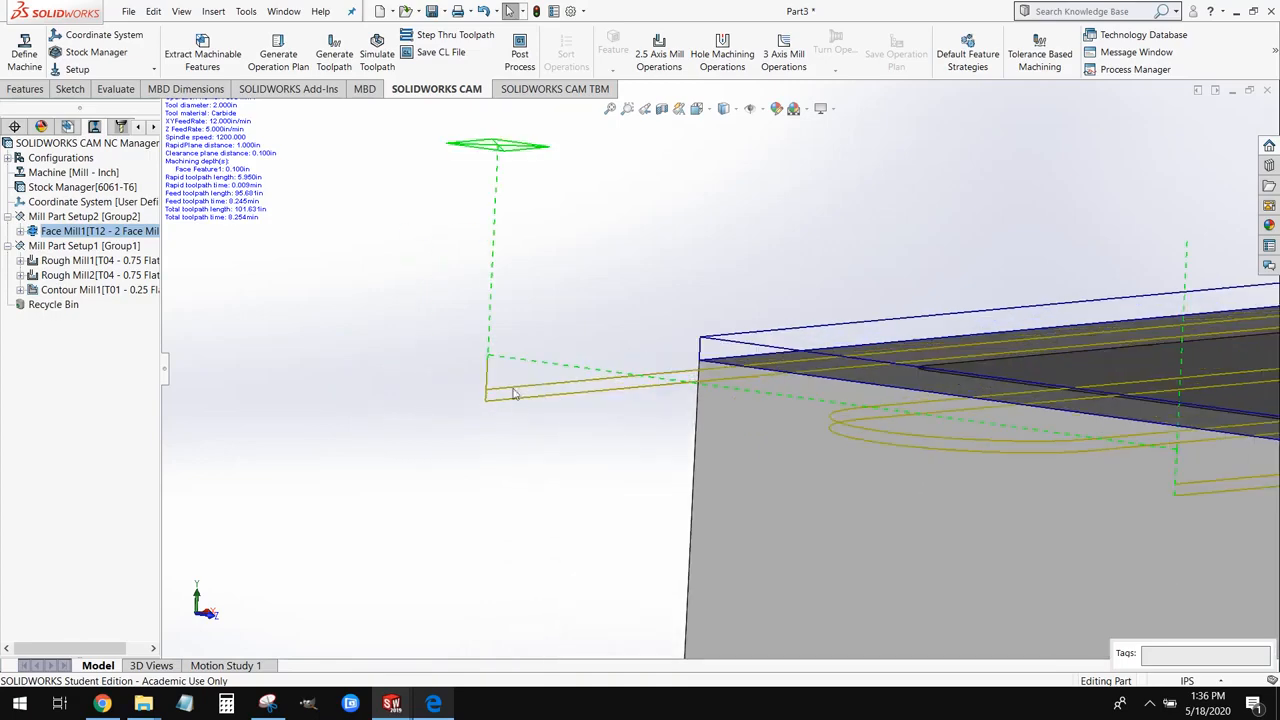
{"action": "mouse_move", "coordinate": [518, 412]}
{"action": "middle_mouse_down"}
{"action": "mouse_move", "coordinate": [491, 363]}
{"action": "mouse_move", "coordinate": [479, 371]}
{"action": "mouse_move", "coordinate": [517, 417]}
{"action": "mouse_move", "coordinate": [509, 435]}
{"action": "middle_mouse_up"}
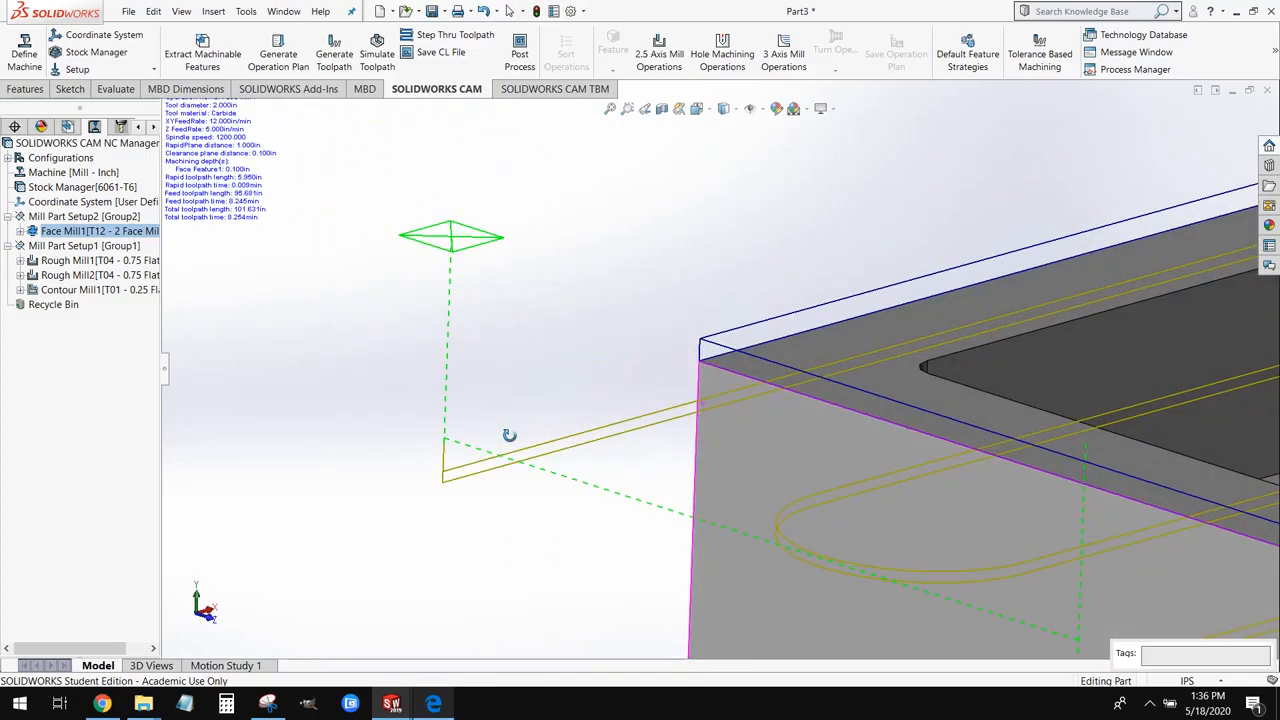
{"action": "scroll", "coordinate": [708, 507], "scroll_direction": "up", "scroll_amount": 7}
{"action": "scroll", "coordinate": [1182, 305], "scroll_direction": "down", "scroll_amount": 2}
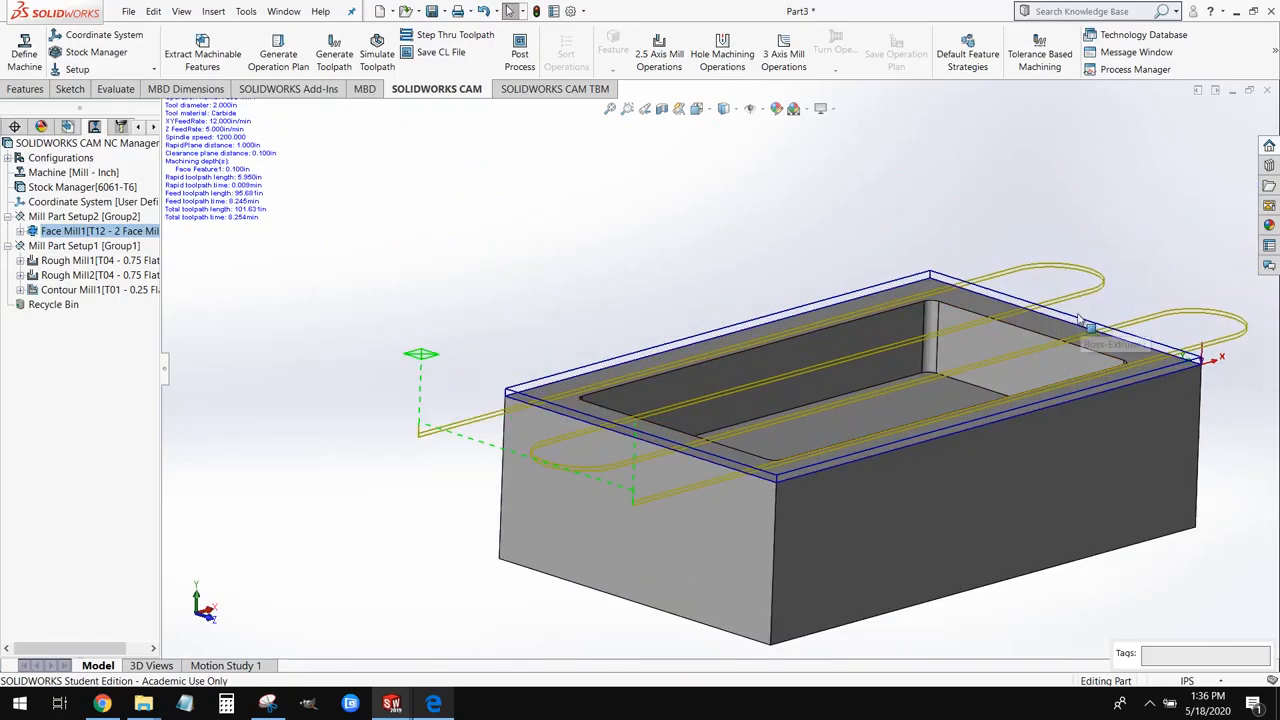
Step: Delete the Rough Mill2 operation from Mill Part Setup1
{"action": "left_click", "coordinate": [90, 245]}
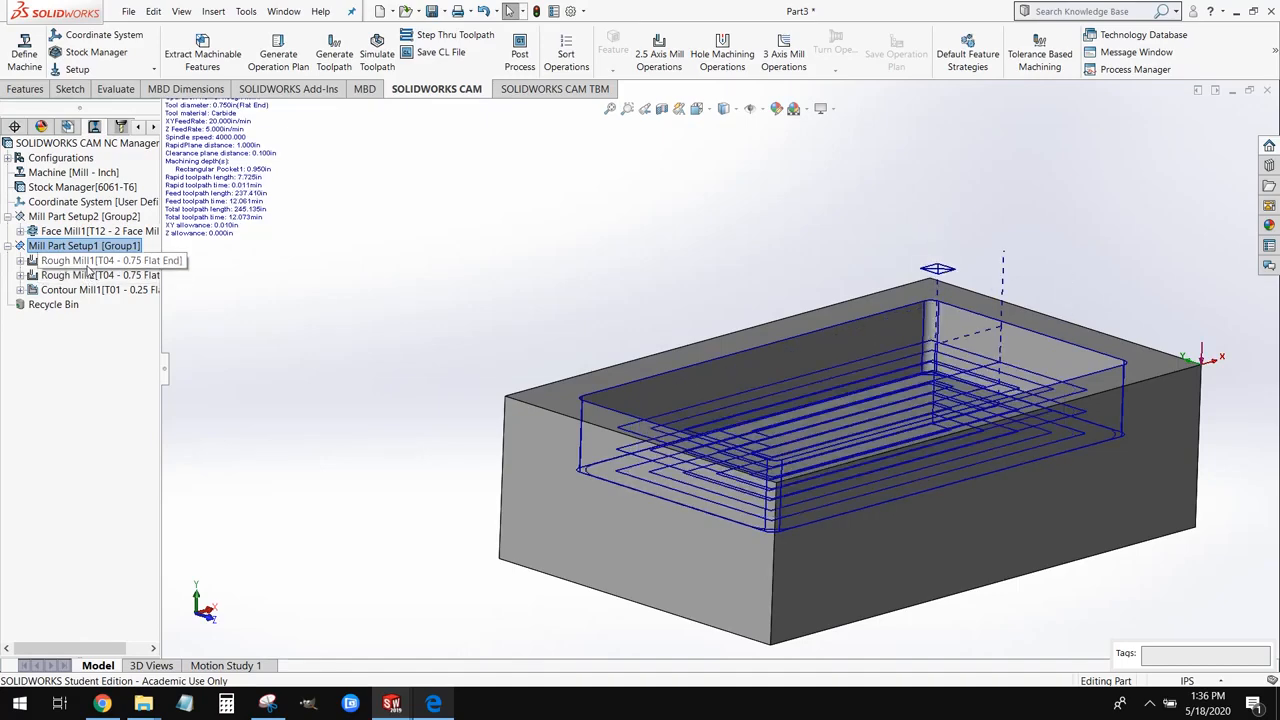
{"action": "left_click", "coordinate": [68, 275]}
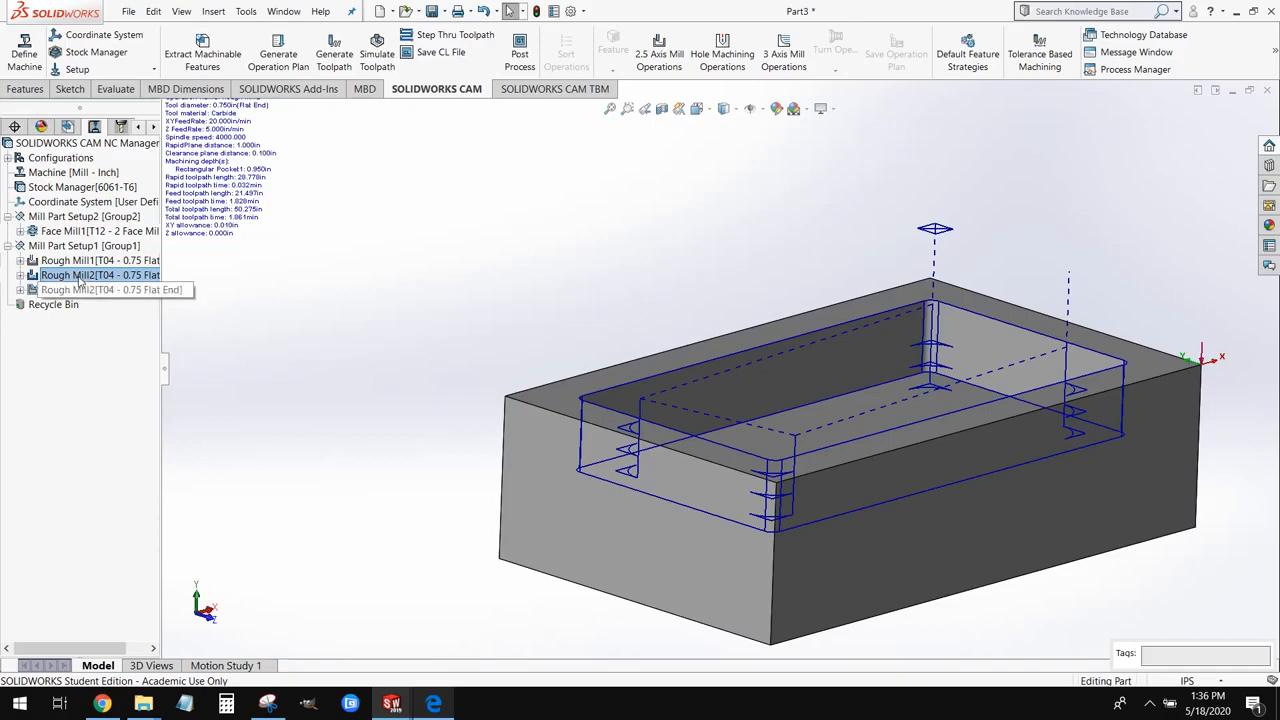
{"action": "right_click", "coordinate": [80, 282]}
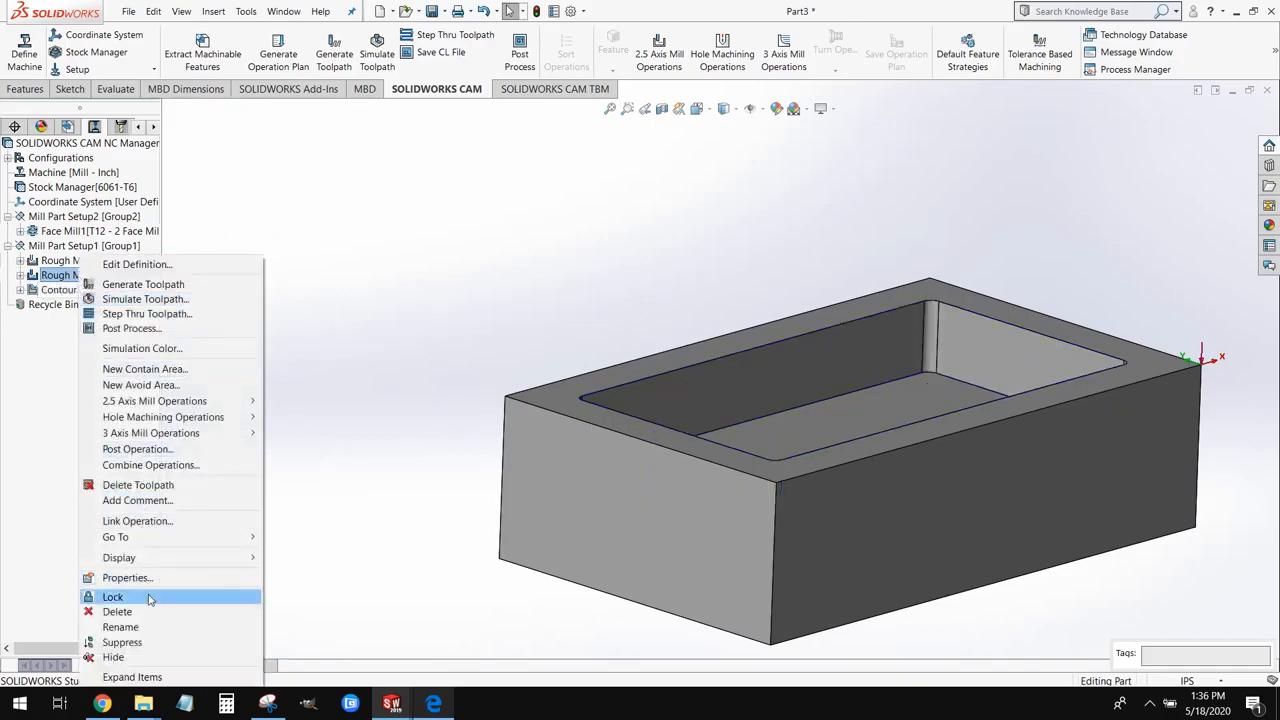
{"action": "left_click", "coordinate": [149, 612]}
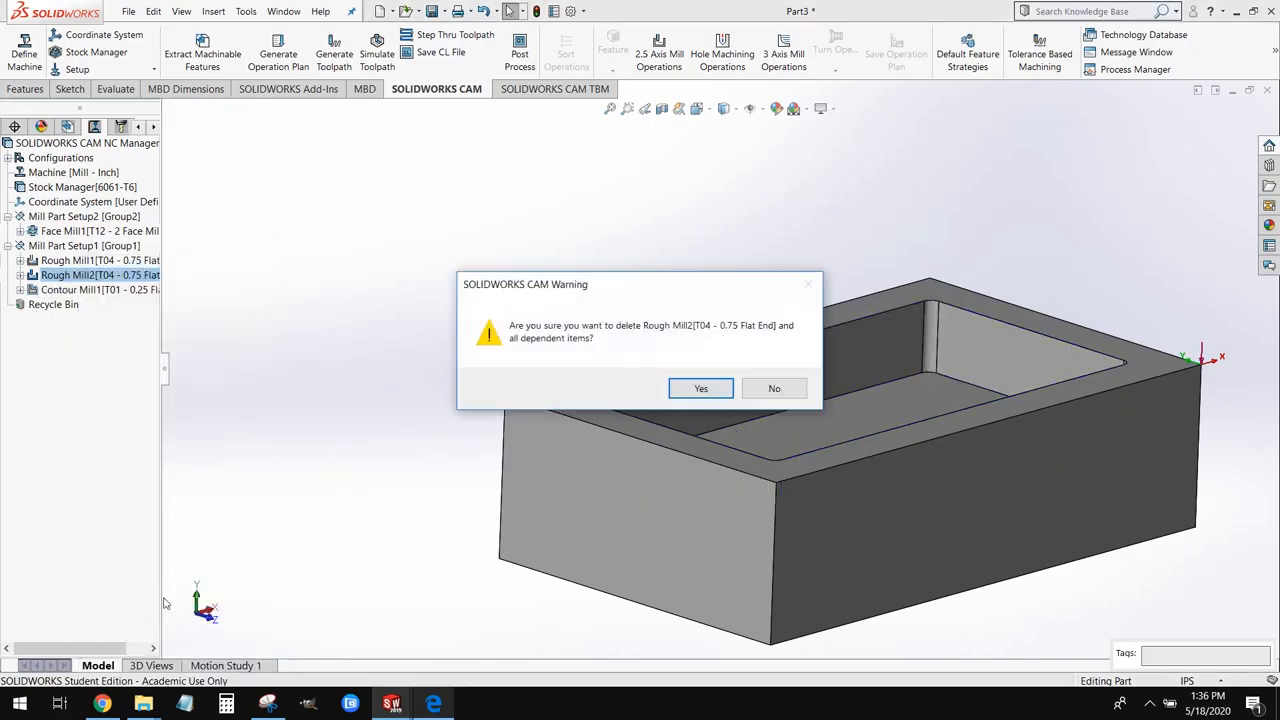
{"action": "left_click", "coordinate": [697, 390]}
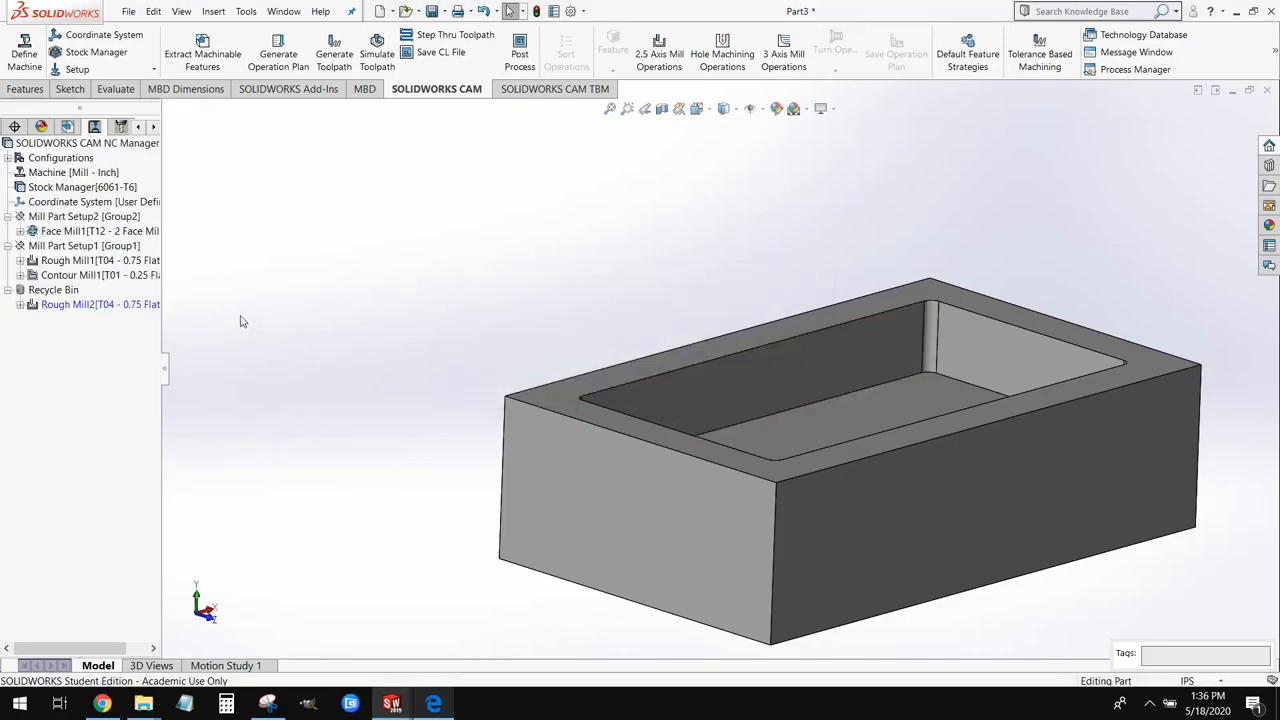
{"action": "mouse_move", "coordinate": [92, 272]}
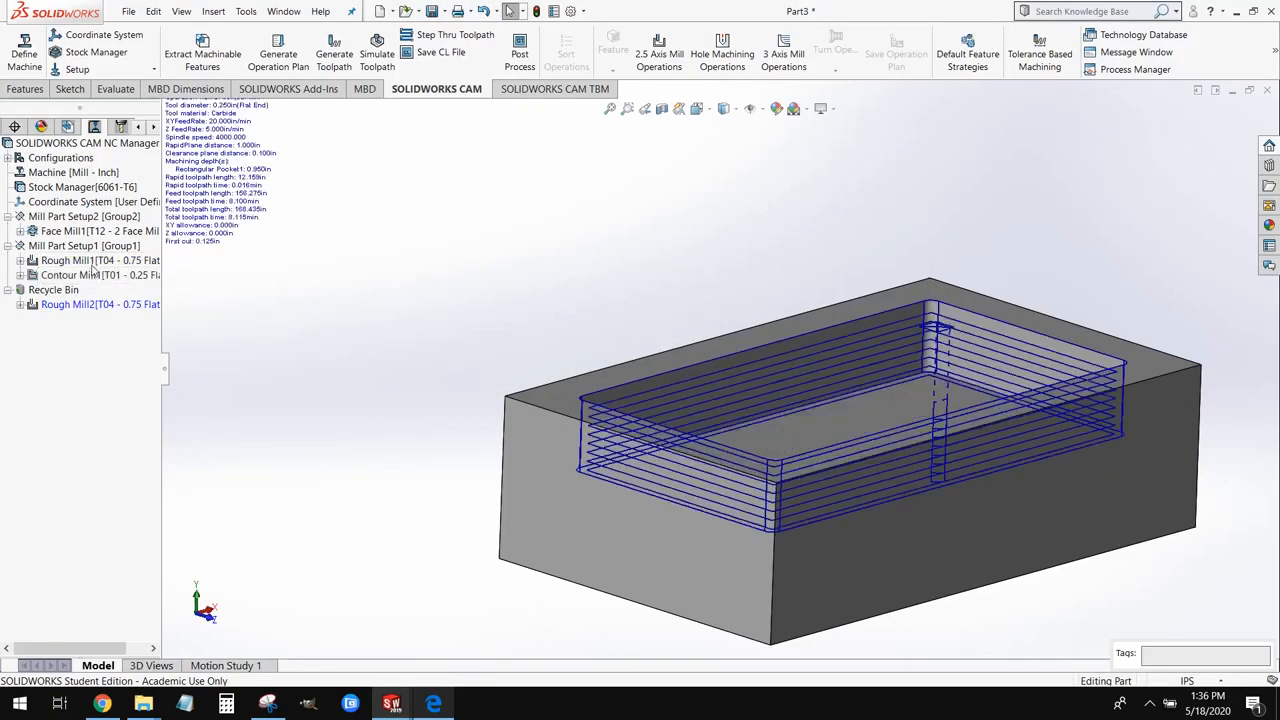
Step: Replace Rough Mill1's tool with the 1/2 EM CRB 2FL 1 LOC flat end mill from the tool crib
{"action": "left_click", "coordinate": [8, 291]}
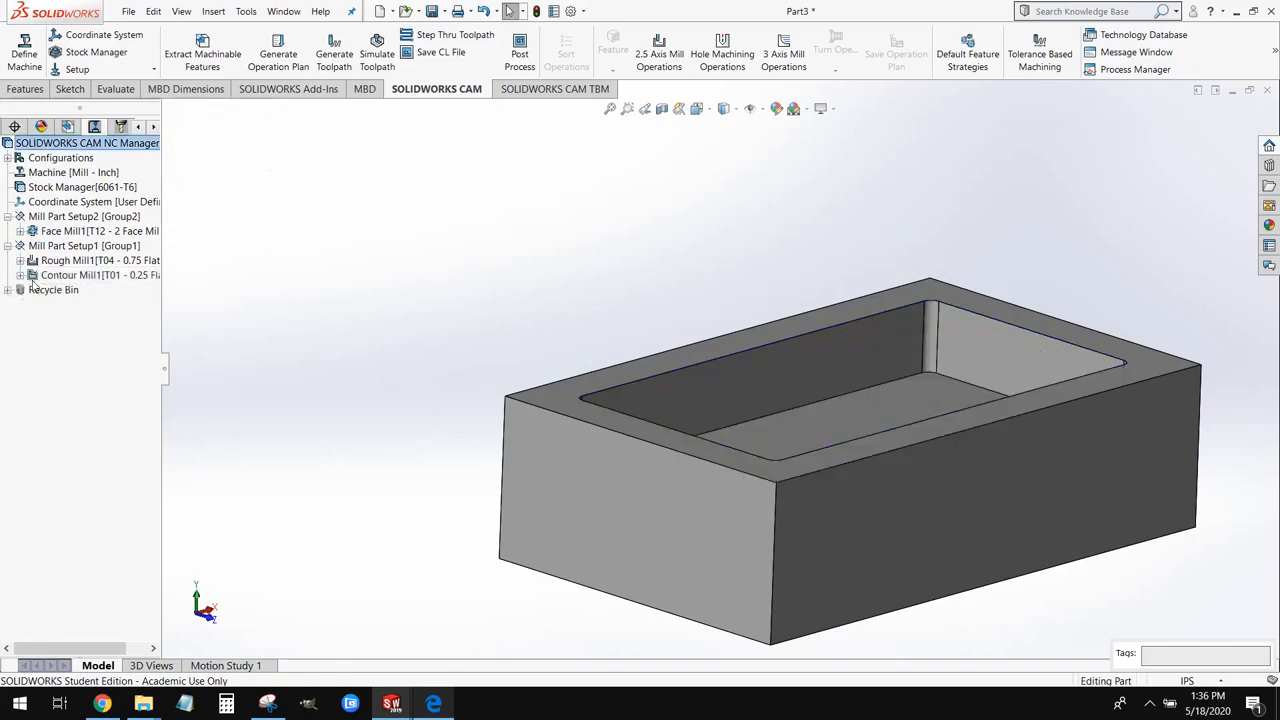
{"action": "mouse_move", "coordinate": [80, 262]}
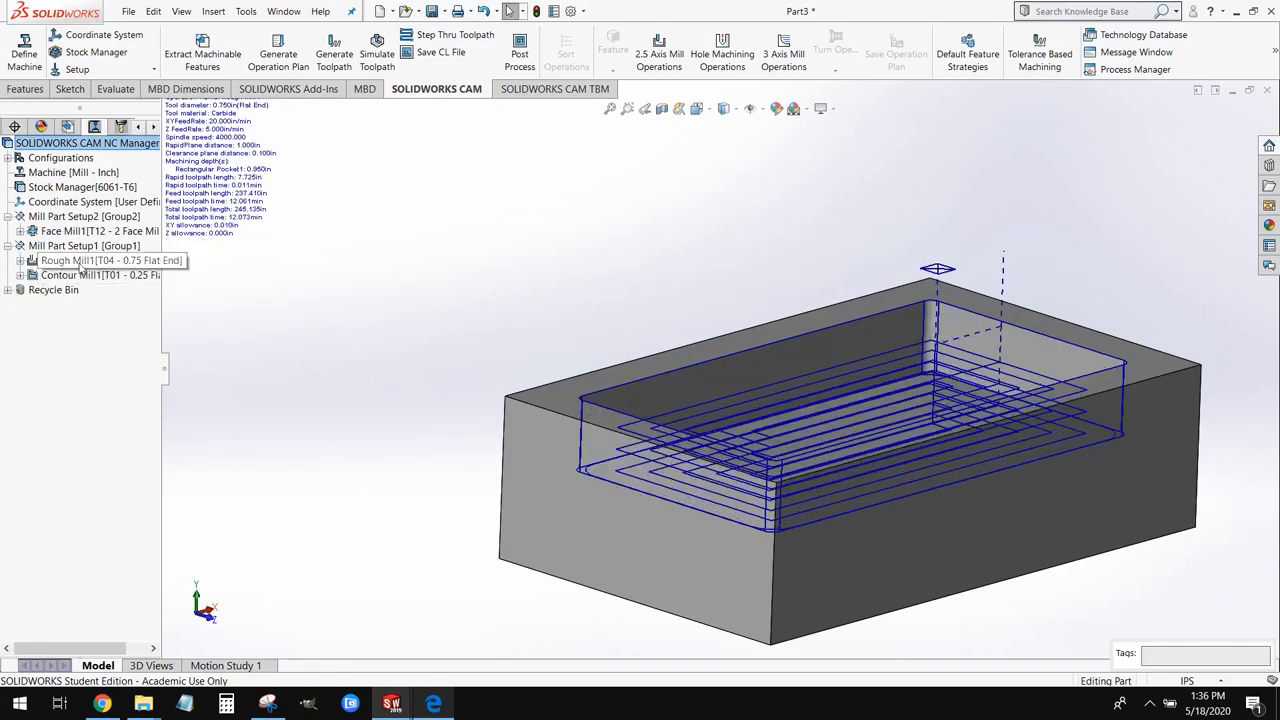
{"action": "right_click", "coordinate": [118, 264]}
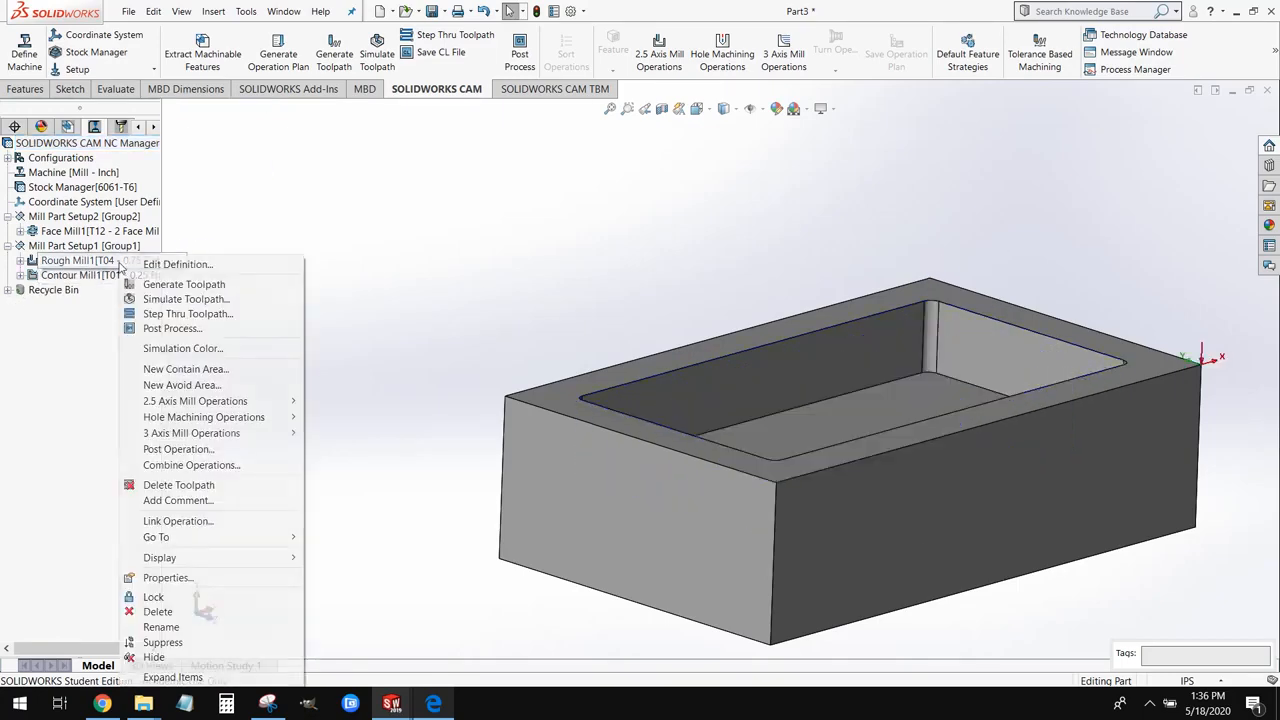
{"action": "left_click", "coordinate": [160, 266]}
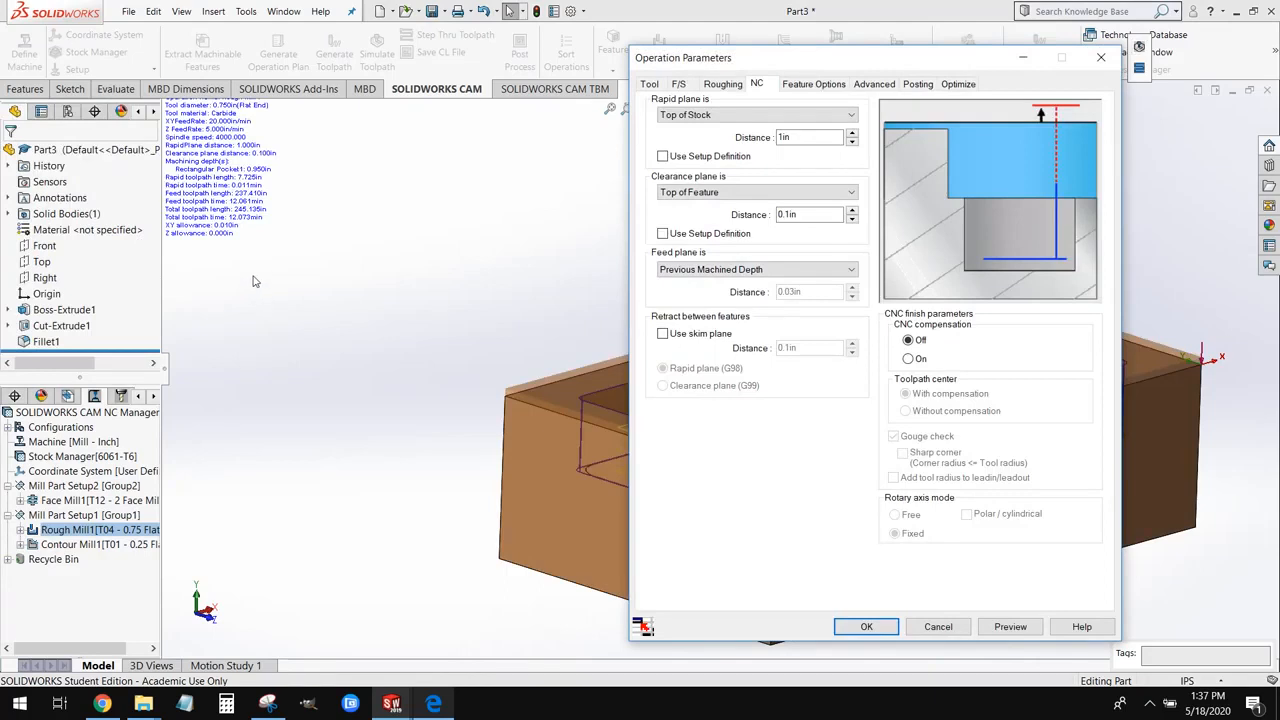
{"action": "left_click", "coordinate": [655, 84]}
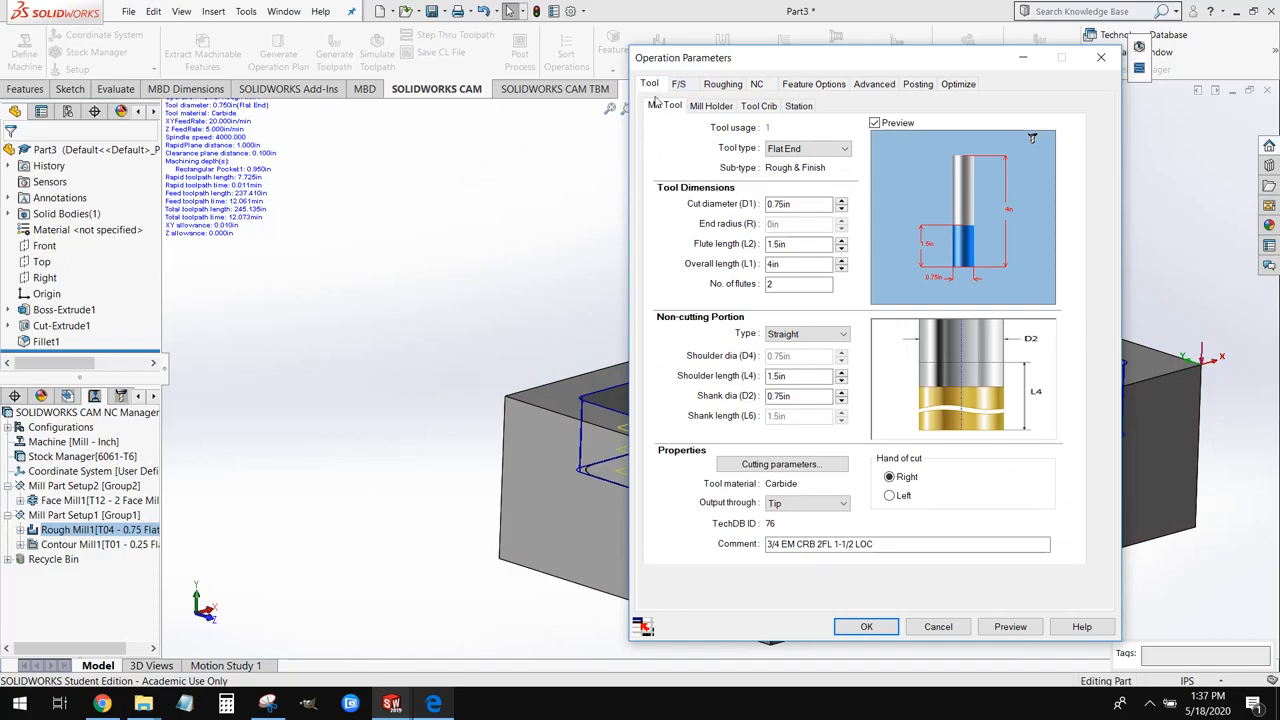
{"action": "left_click", "coordinate": [758, 106]}
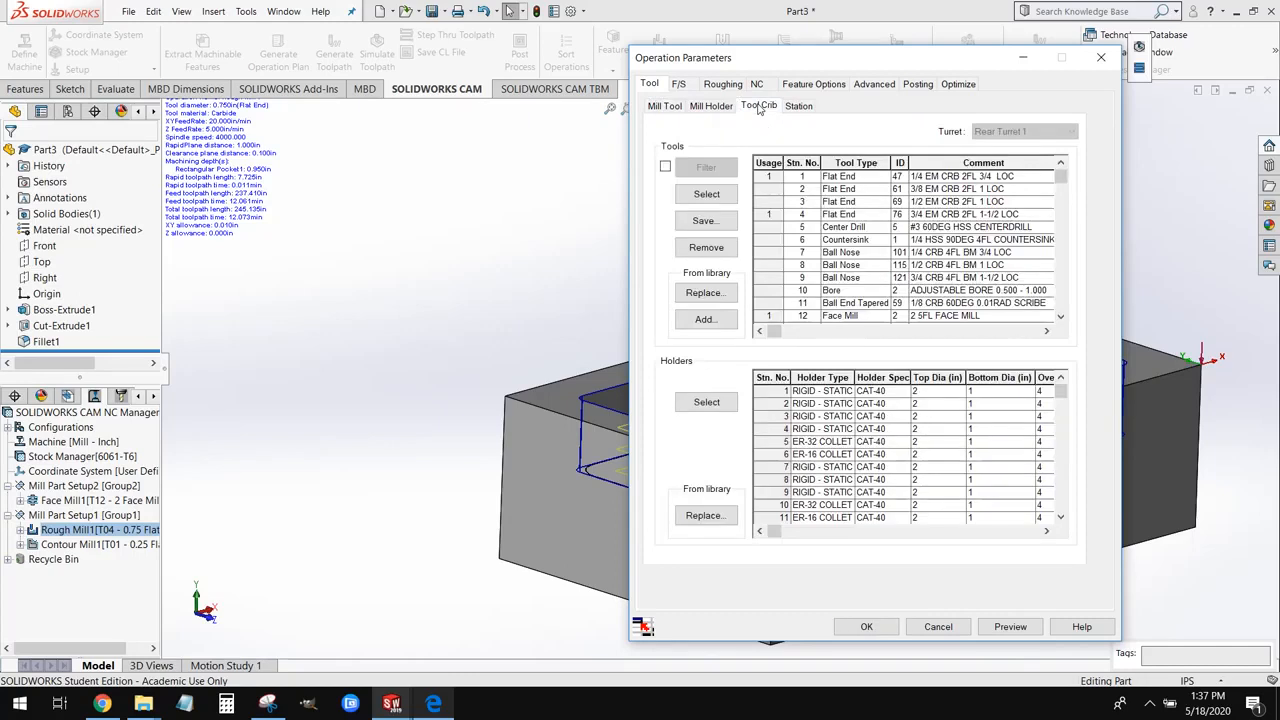
{"action": "left_click", "coordinate": [925, 205]}
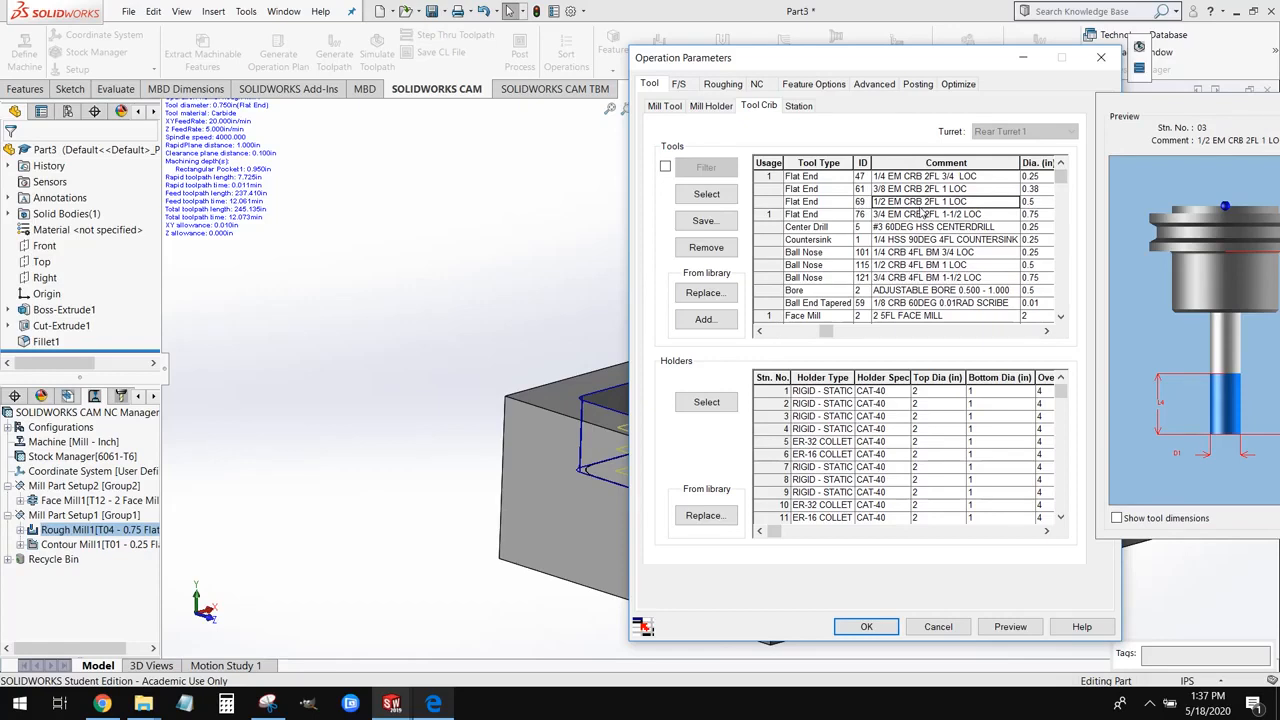
{"action": "left_click", "coordinate": [704, 196]}
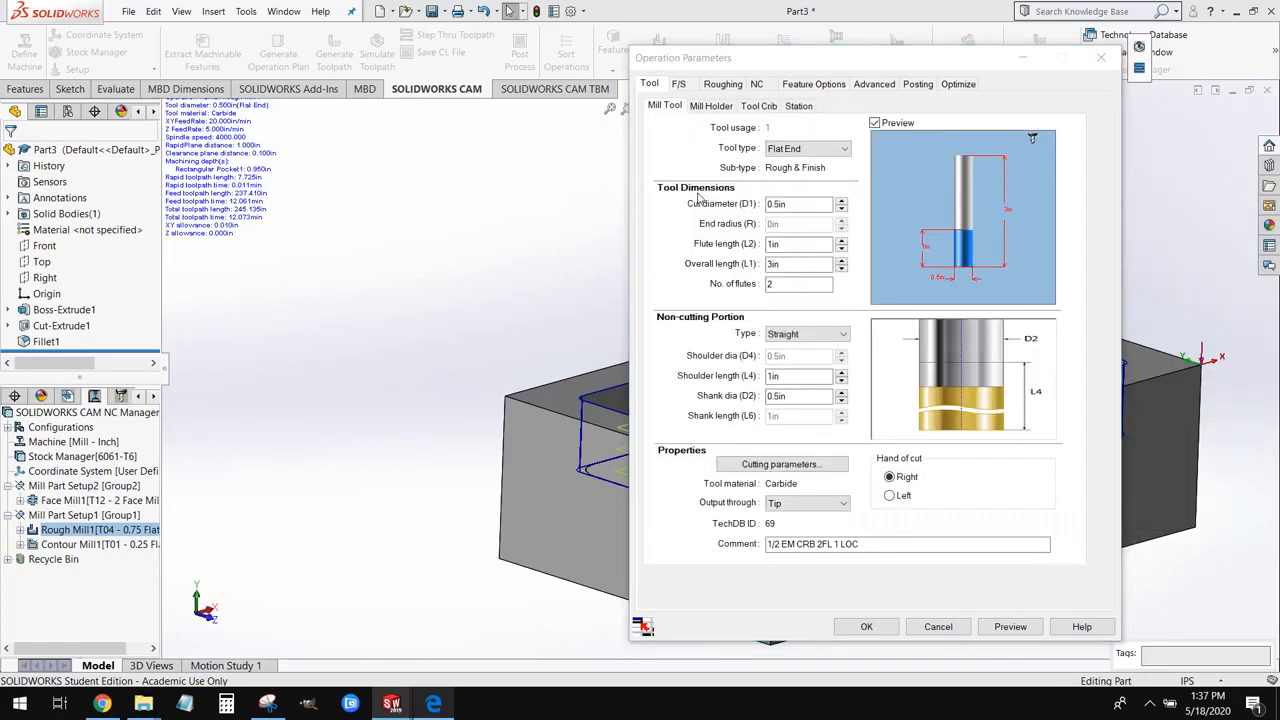
{"action": "left_click", "coordinate": [828, 392]}
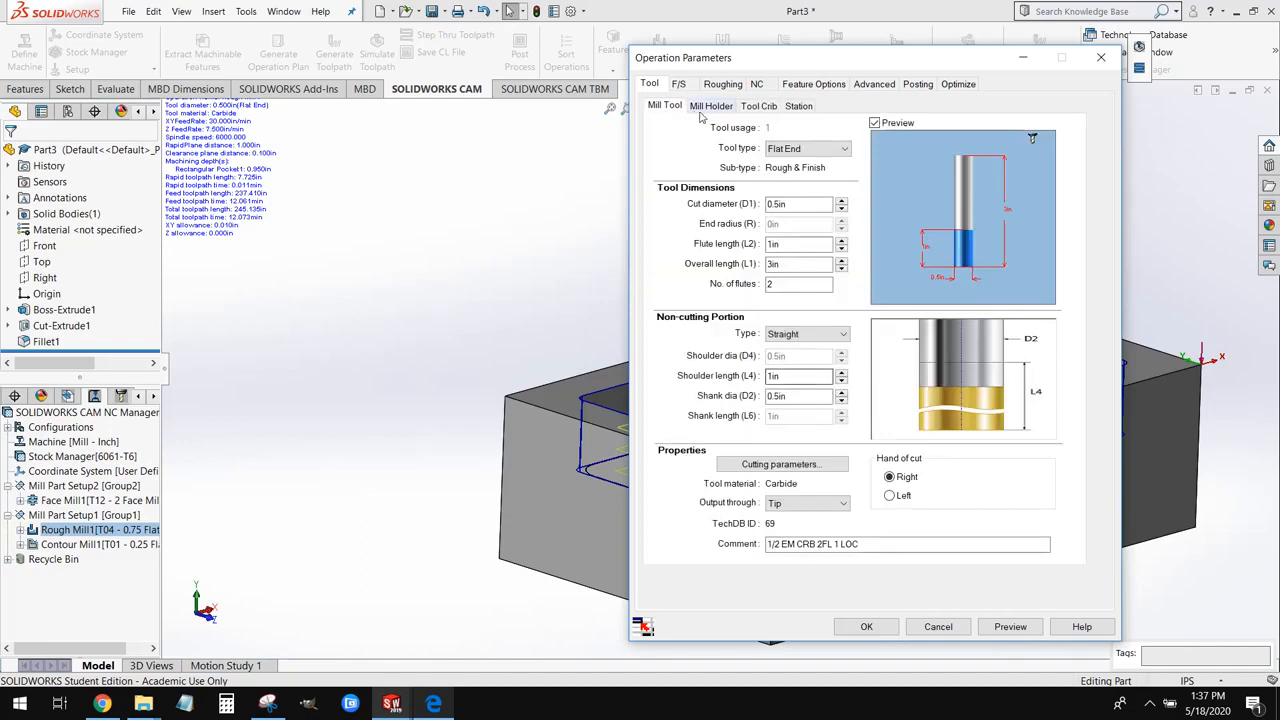
Step: Define Rough Mill1's feeds and speeds by Operation, with a spindle speed of 2400 rpm and an XY feedrate of 10 in/min
{"action": "left_click", "coordinate": [680, 84]}
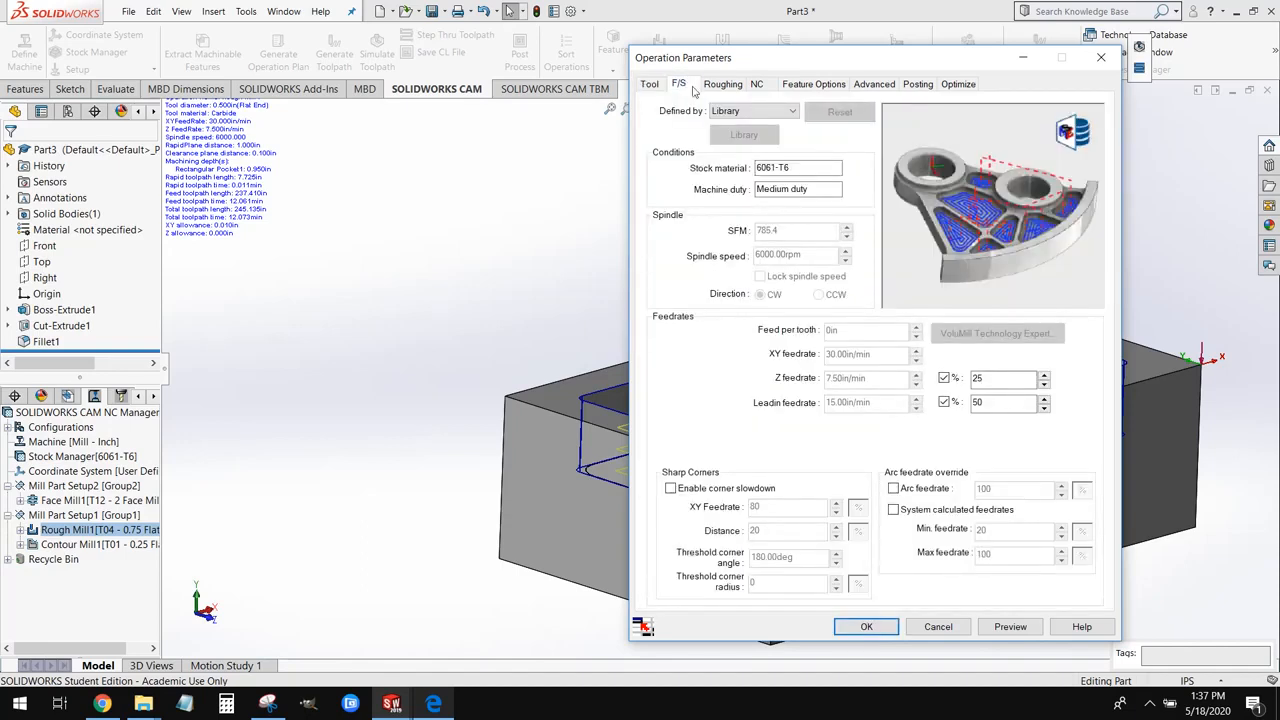
{"action": "left_click", "coordinate": [752, 111]}
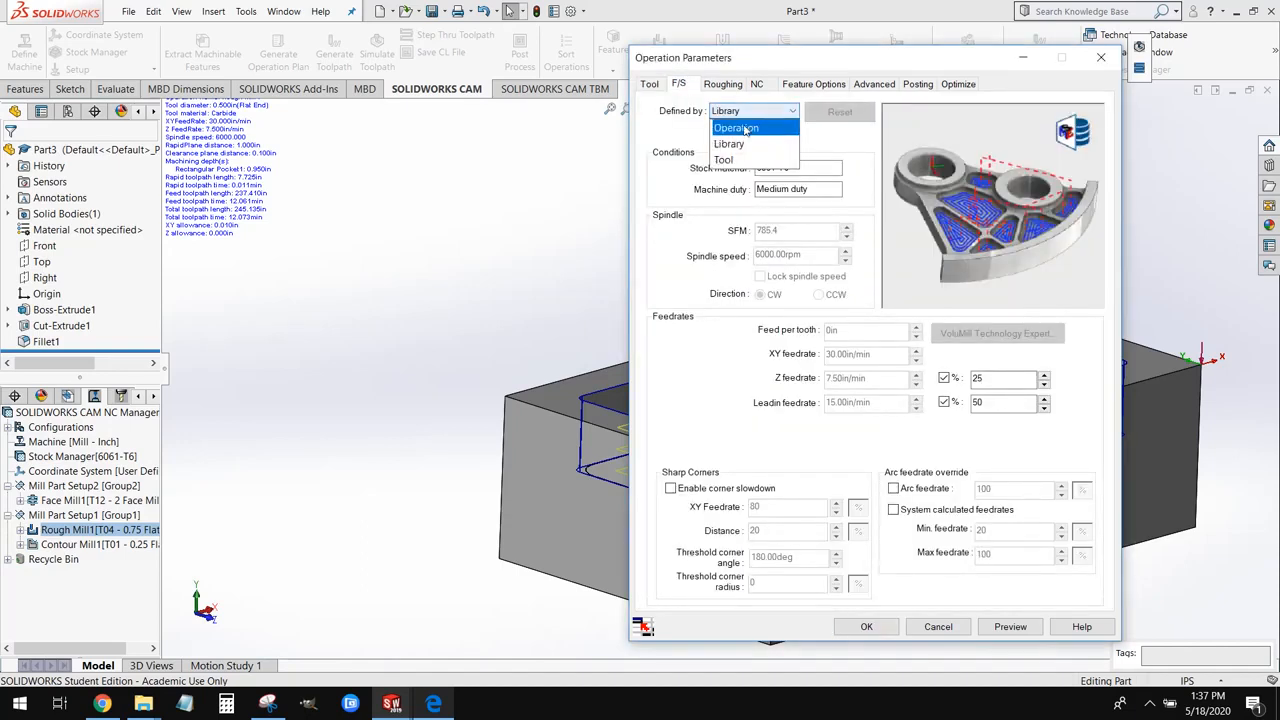
{"action": "left_click", "coordinate": [740, 128]}
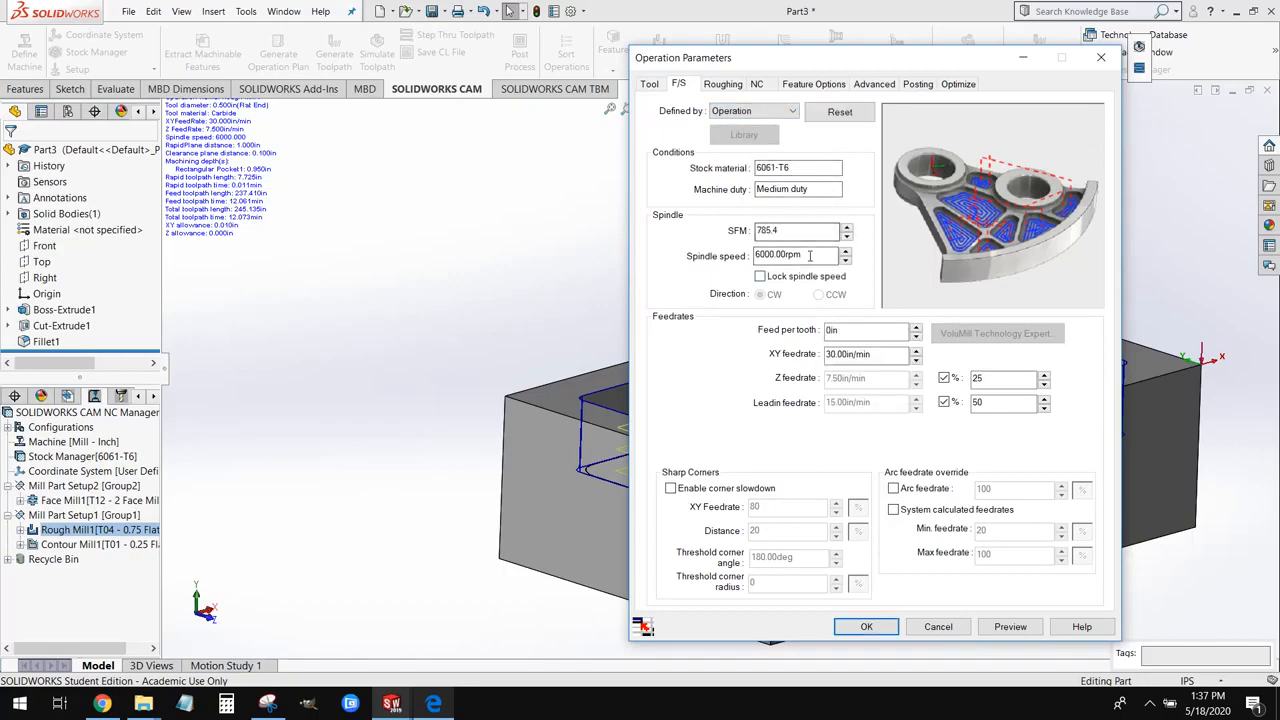
{"action": "left_click_drag", "start_coordinate": [810, 255], "coordinate": [748, 255]}
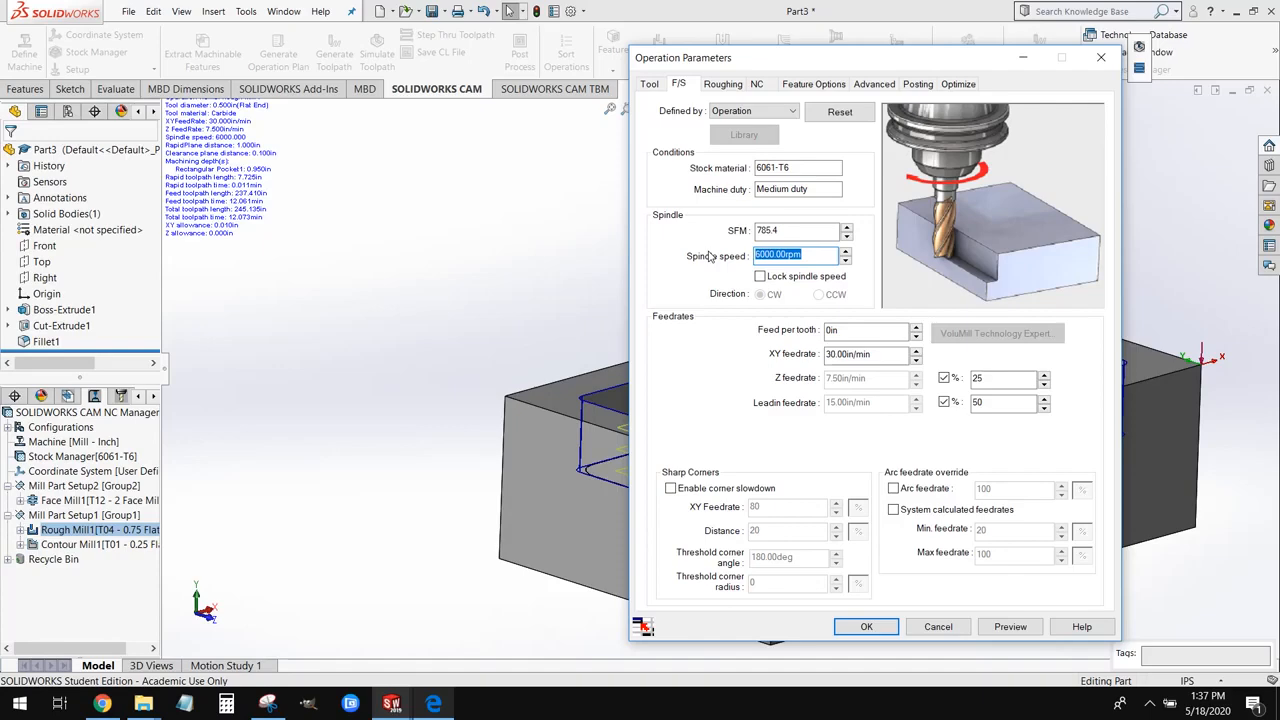
{"action": "type", "text": "2400"}
{"action": "left_click", "coordinate": [848, 354]}
{"action": "type", "text": "10"}
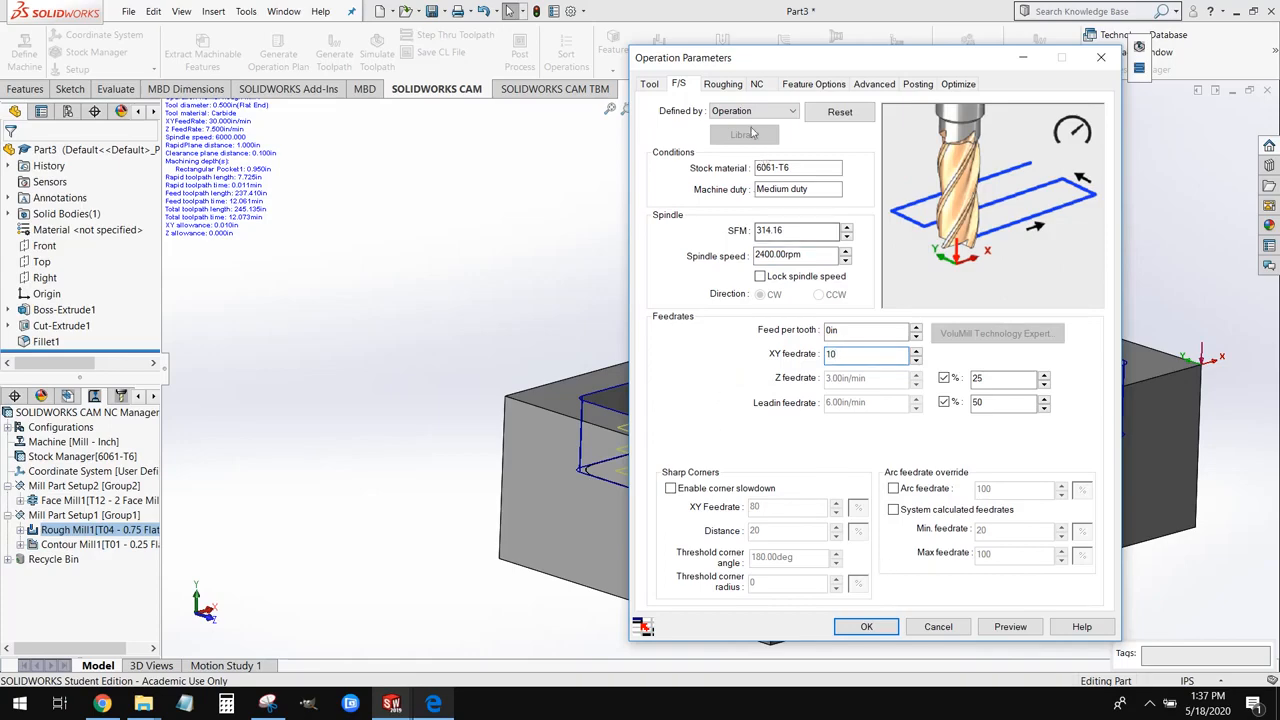
Step: Switch Rough Mill1's first and max cut amounts from percentages to inches, set the first cut amount to 0.05 in, and accept the parameters
{"action": "left_click", "coordinate": [723, 84]}
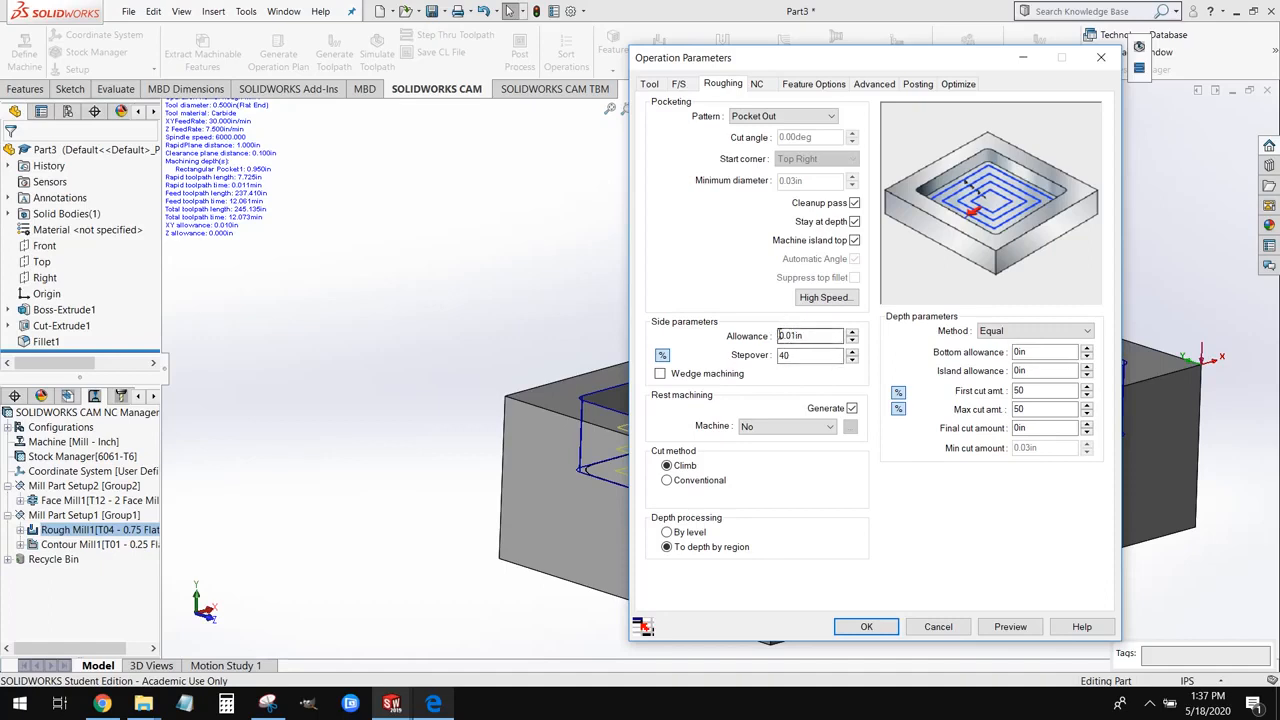
{"action": "left_click", "coordinate": [898, 392]}
{"action": "left_click", "coordinate": [898, 409]}
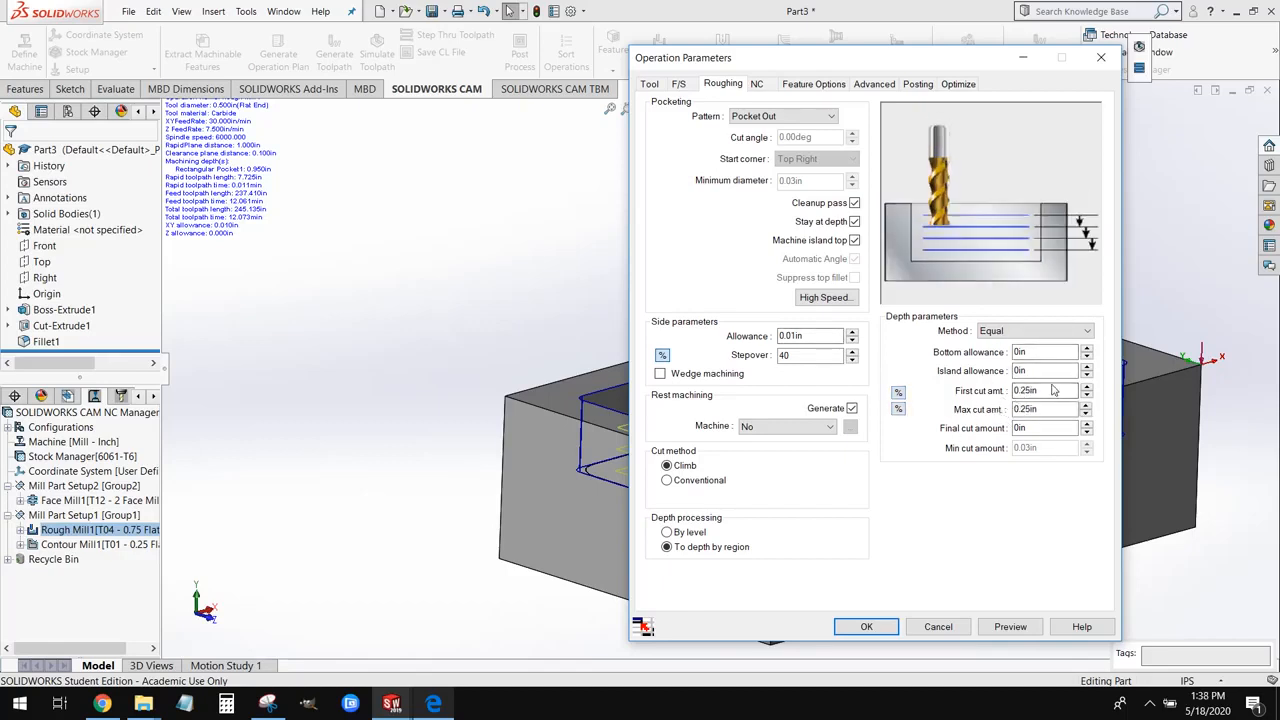
{"action": "left_click_drag", "start_coordinate": [1045, 389], "coordinate": [973, 390]}
{"action": "type", "text": "0.05"}
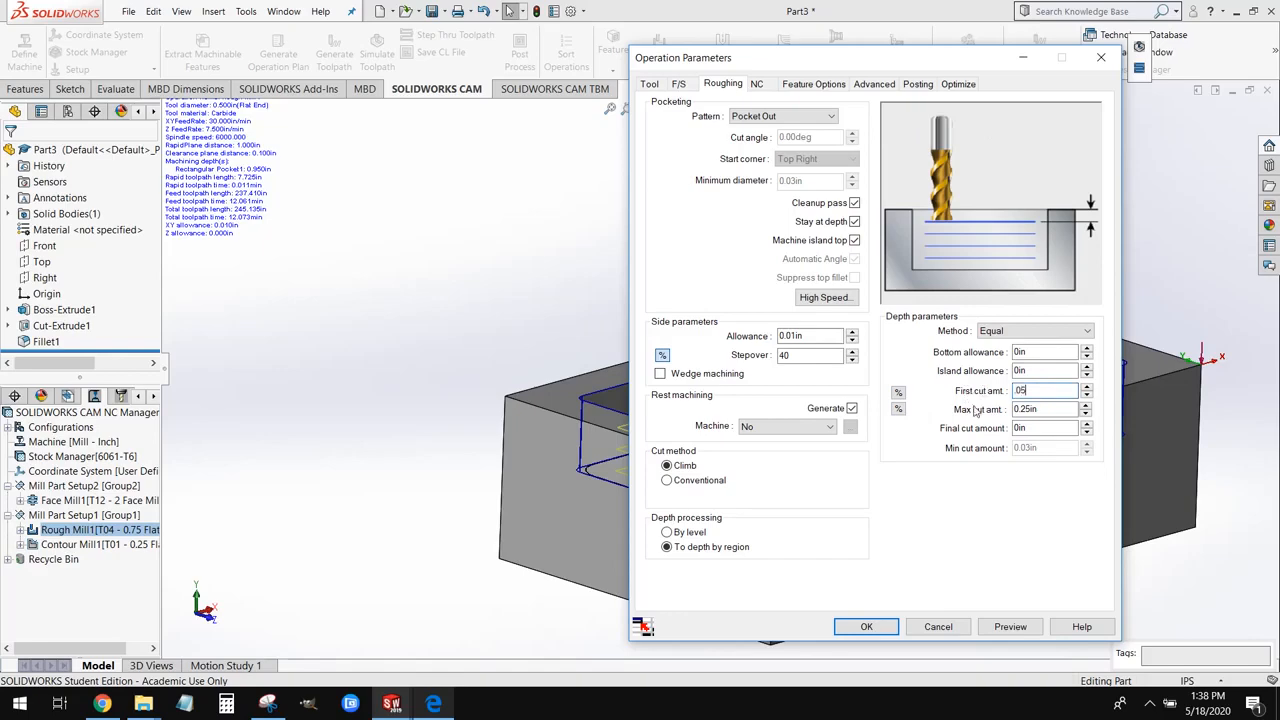
{"action": "key", "text": "Tab"}
{"action": "key", "text": "Return"}
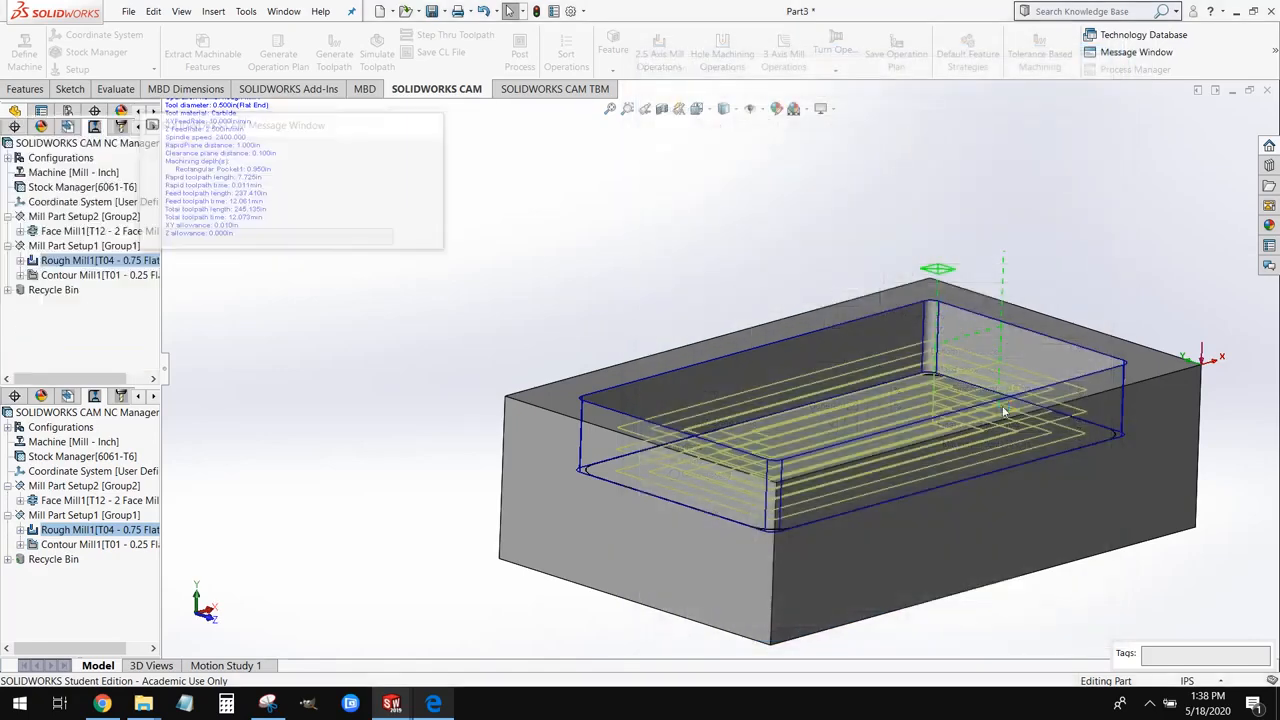
Step: Reopen Rough Mill1's definition and set its roughing max cut amount to 0.05 in
{"action": "right_click", "coordinate": [138, 261]}
{"action": "left_click", "coordinate": [175, 266]}
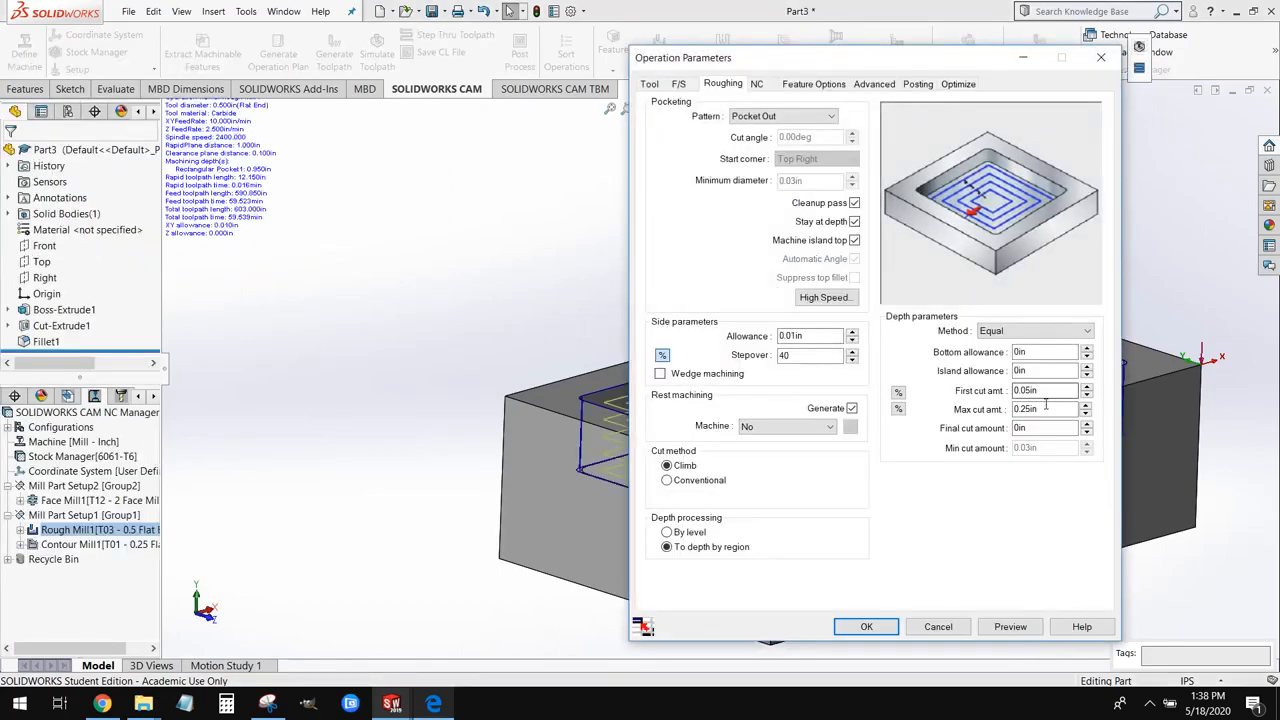
{"action": "left_click", "coordinate": [1046, 406]}
{"action": "type", "text": ".05"}
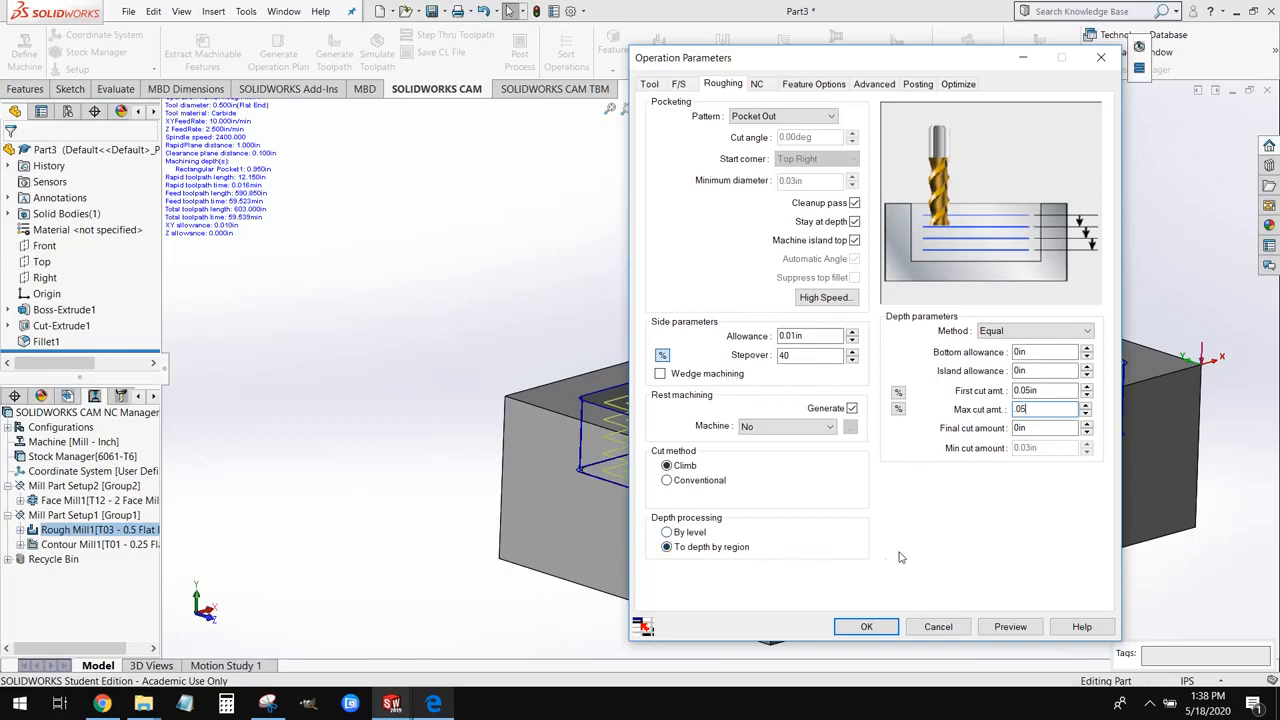
Step: Reference Rough Mill1's clearance plane to Top of Stock and accept the operation parameters
{"action": "left_click", "coordinate": [758, 84]}
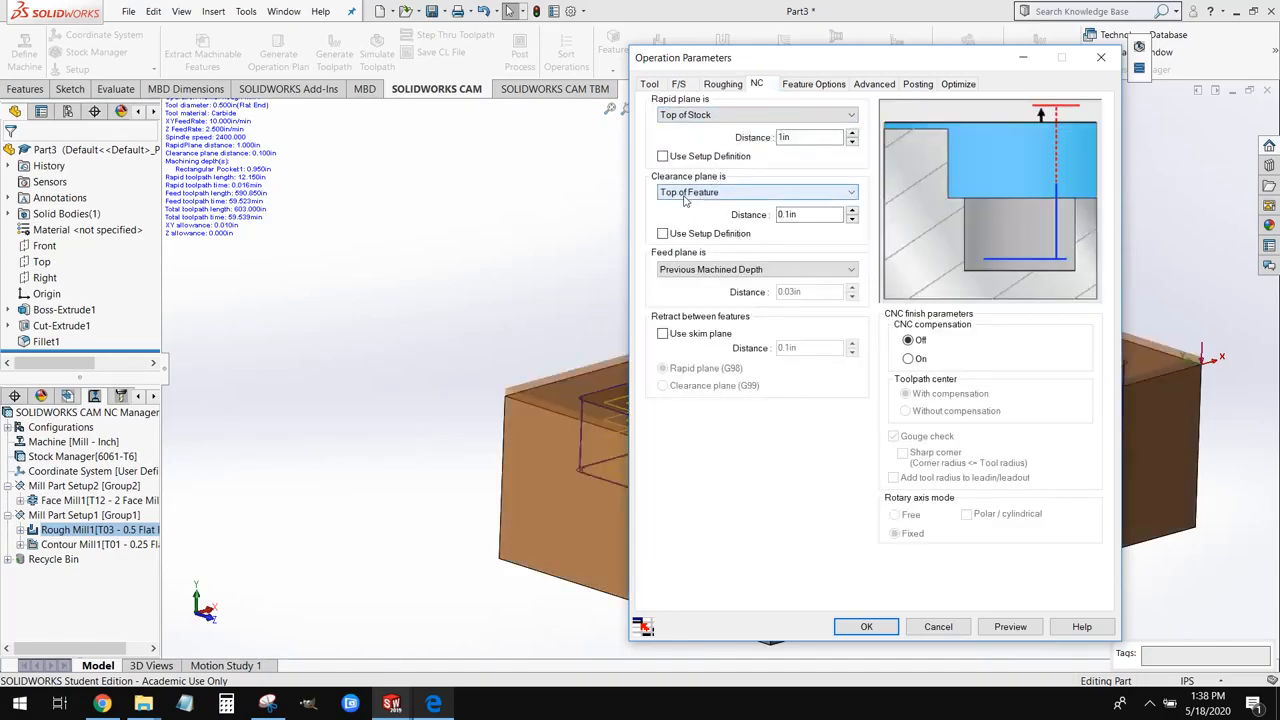
{"action": "left_click", "coordinate": [720, 192]}
{"action": "left_click", "coordinate": [721, 264]}
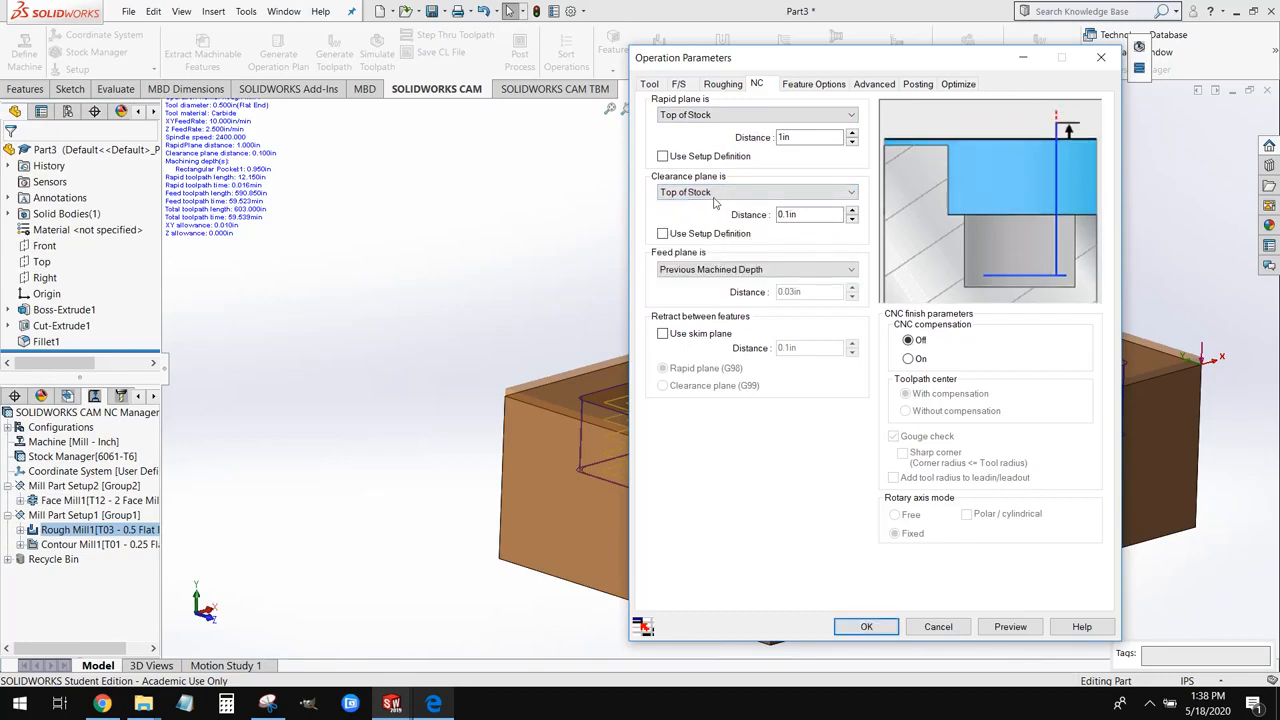
{"action": "left_click", "coordinate": [708, 196]}
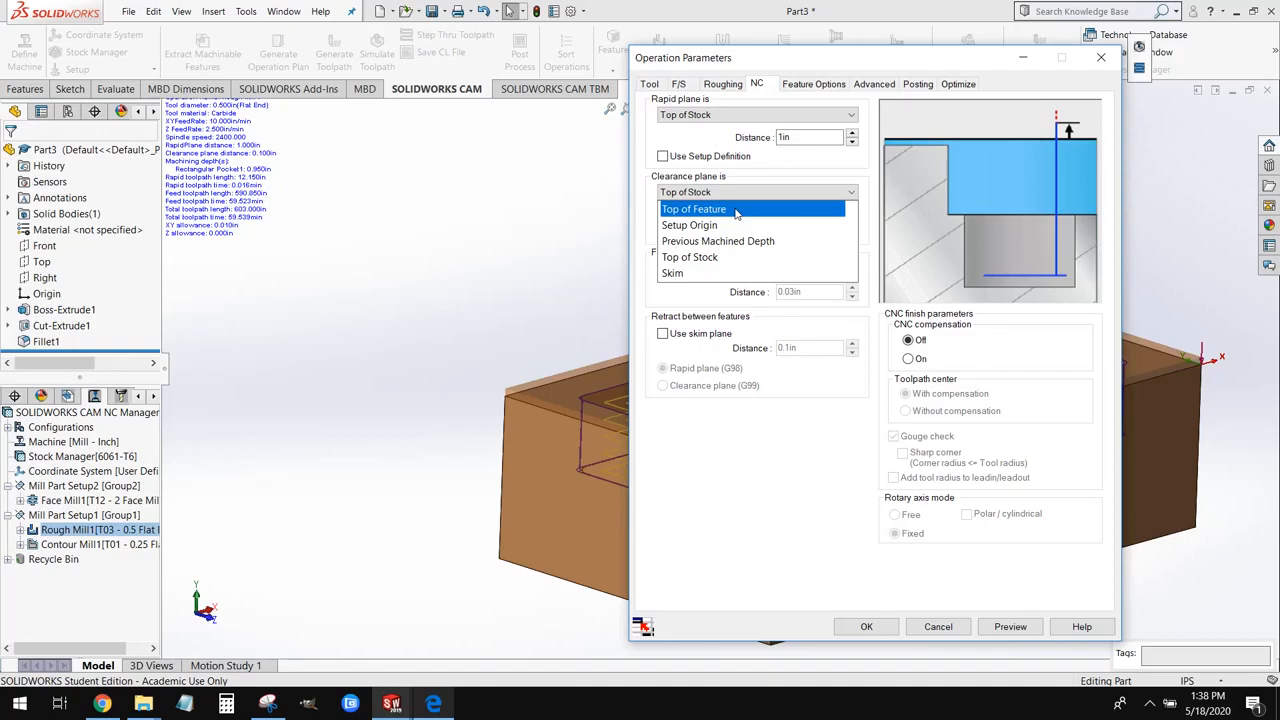
{"action": "left_click", "coordinate": [715, 260]}
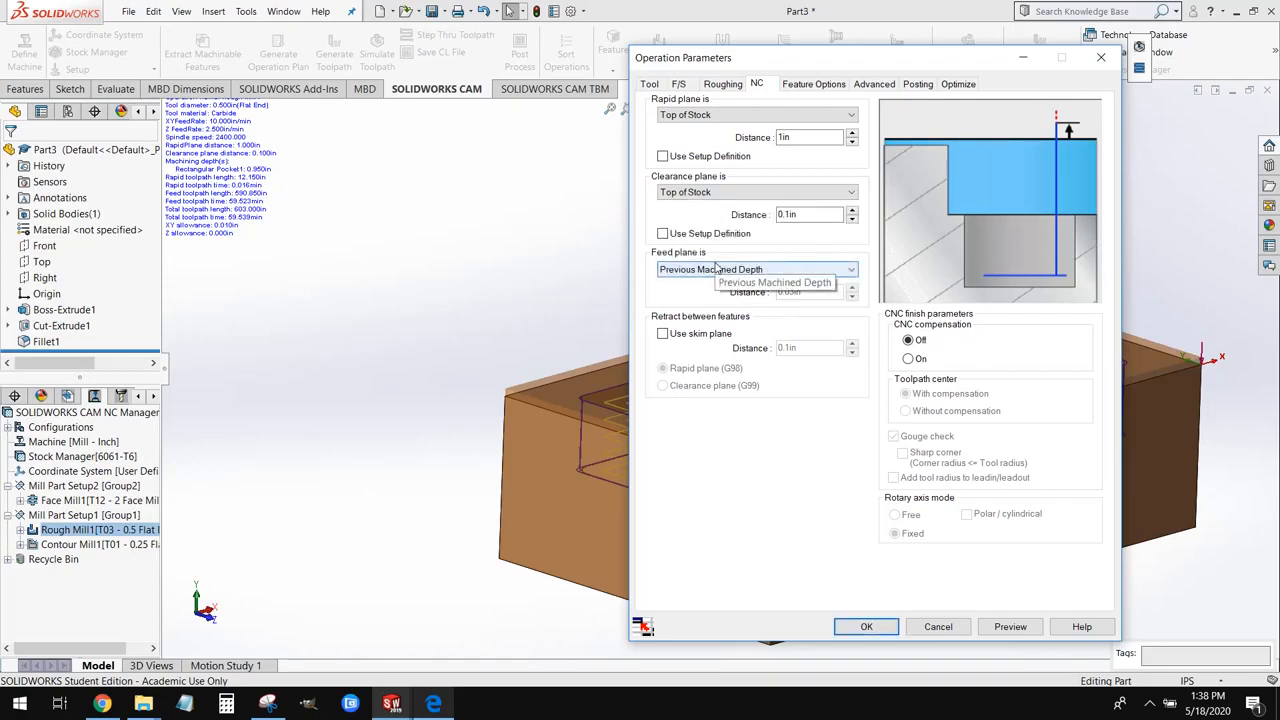
{"action": "left_click", "coordinate": [866, 628]}
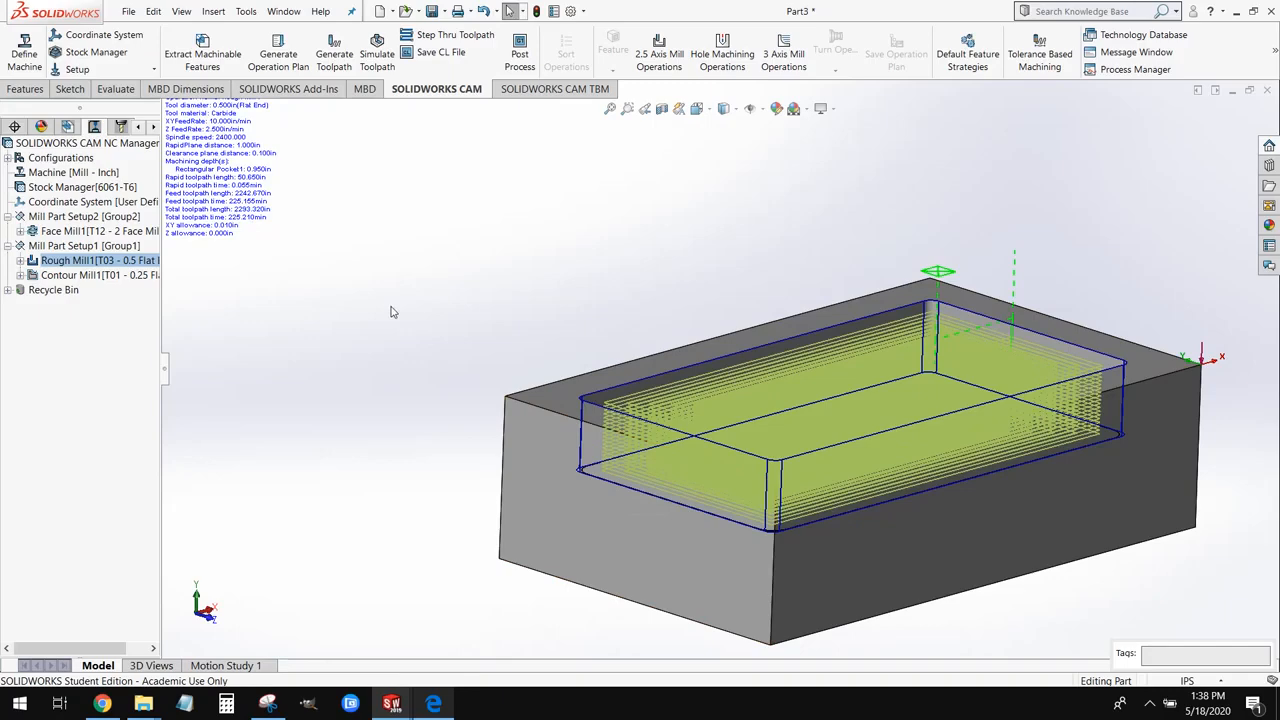
Step: Open Contour Mill1's definition, check its 0.25 in flat end tool, and define its feeds and speeds by Operation
{"action": "left_click", "coordinate": [100, 281]}
{"action": "right_click", "coordinate": [127, 284]}
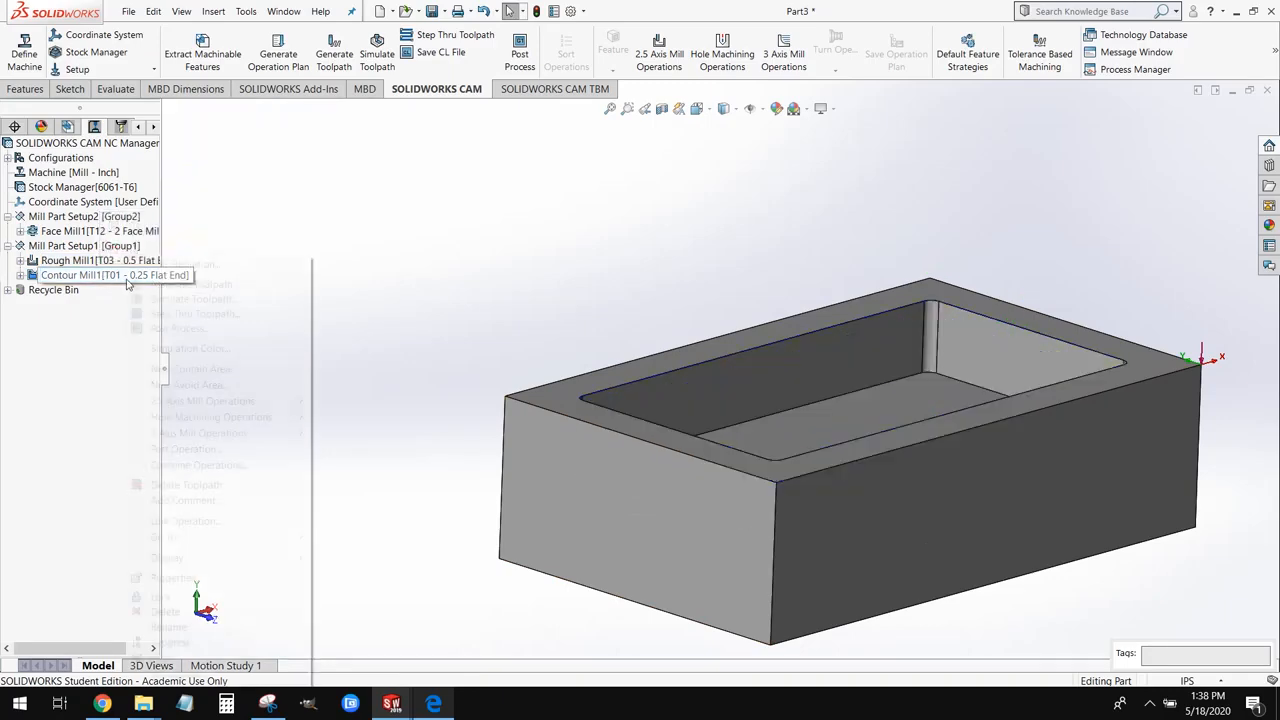
{"action": "left_click", "coordinate": [170, 263]}
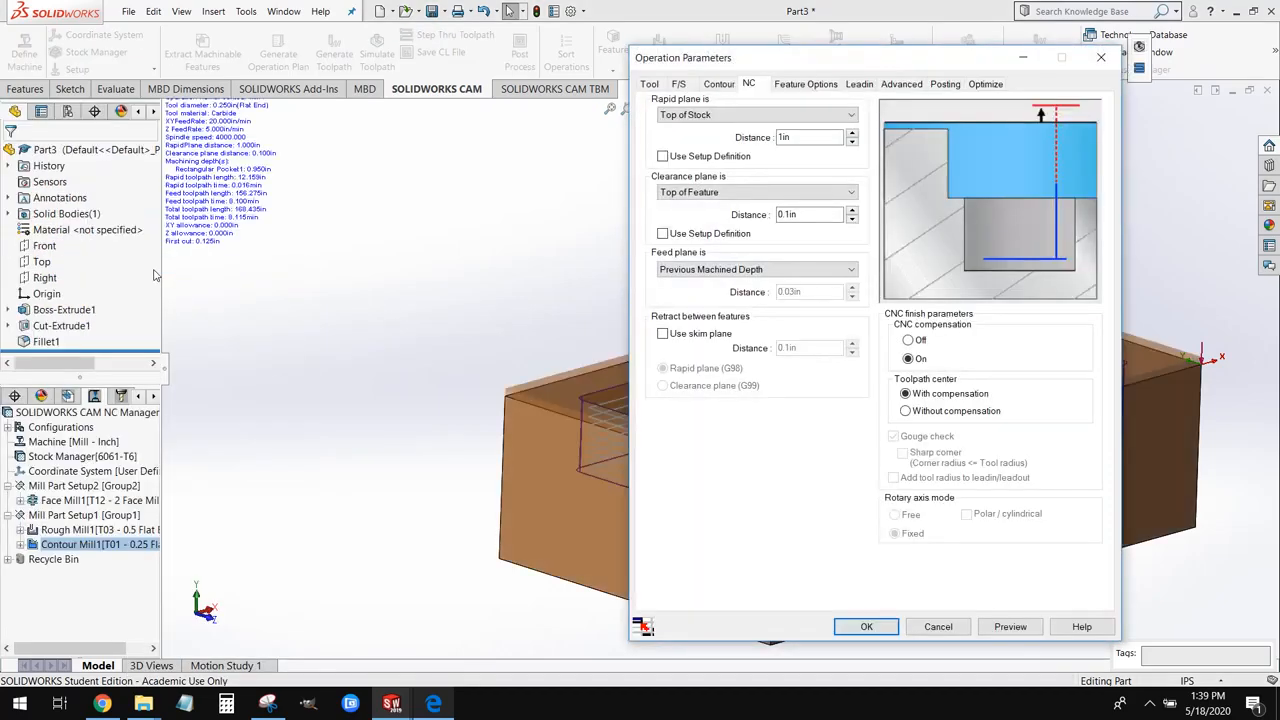
{"action": "left_click", "coordinate": [649, 84]}
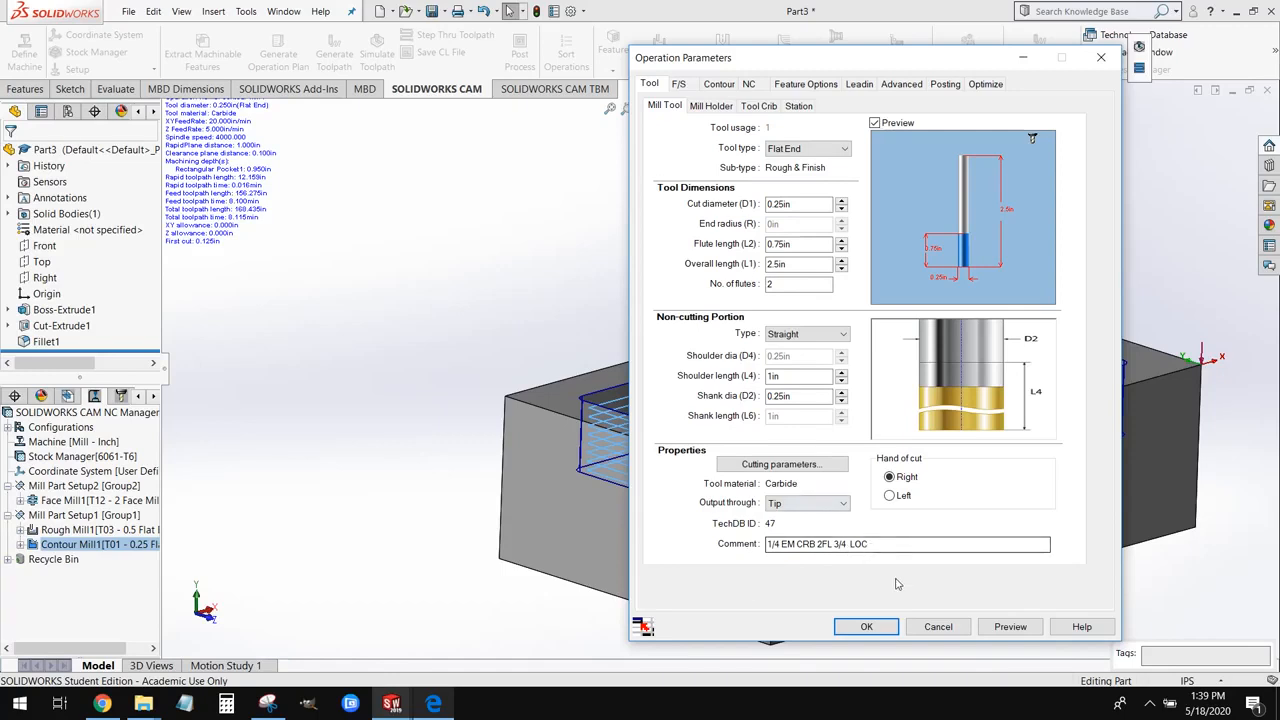
{"action": "left_click", "coordinate": [680, 84]}
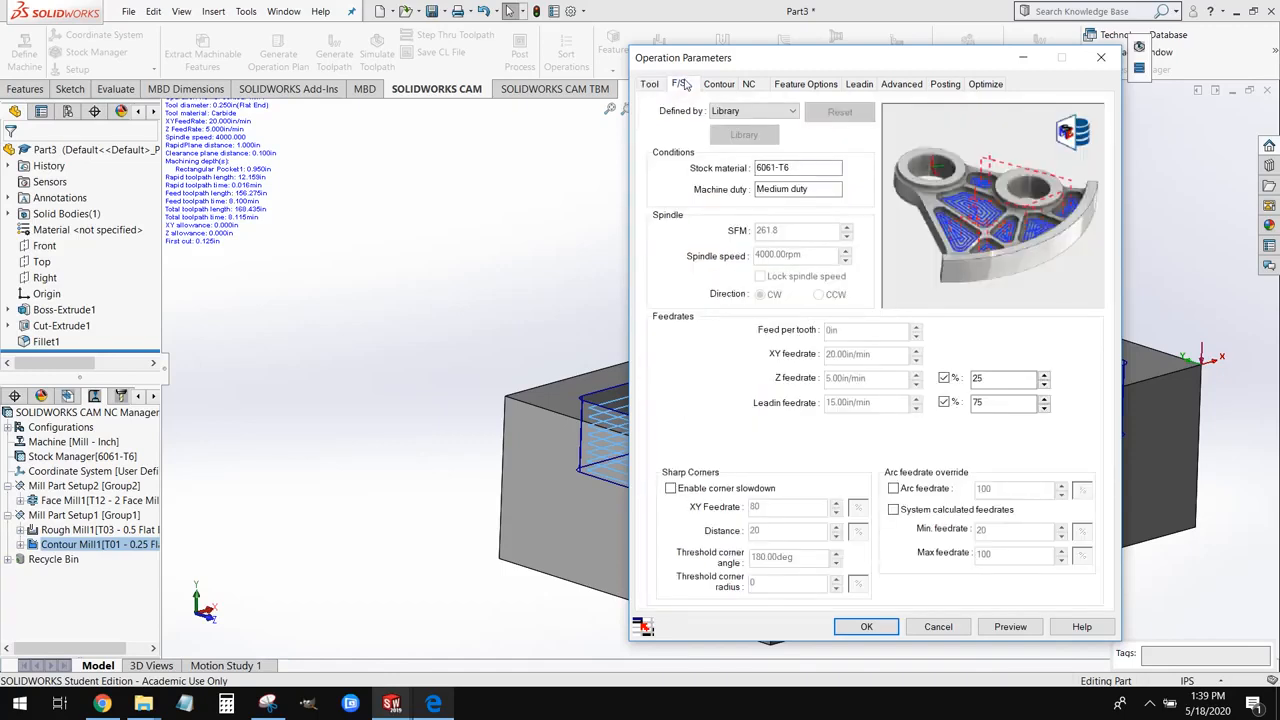
{"action": "left_click", "coordinate": [744, 114]}
{"action": "left_click", "coordinate": [745, 127]}
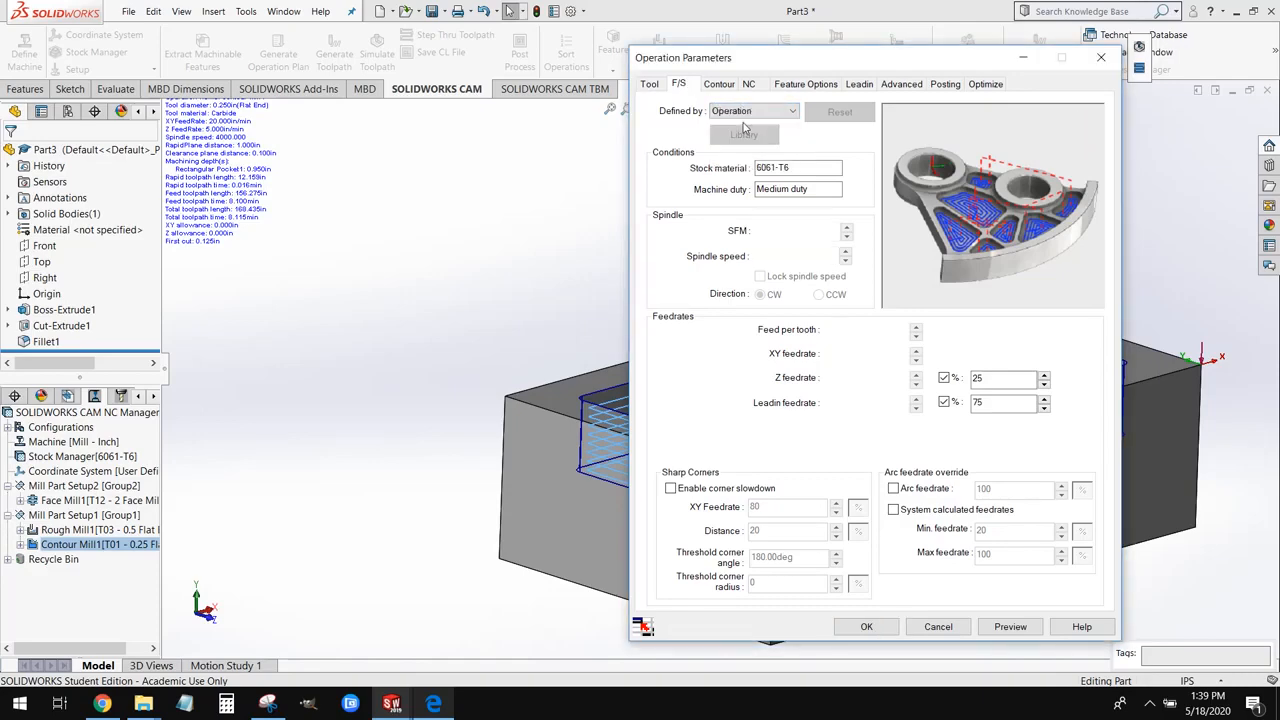
Step: Consult the formulas in SPEED CALC.pdf and set Contour Mill1's spindle speed to 4800 rpm and its XY feedrate to 10 in/min
{"action": "left_click_drag", "start_coordinate": [809, 257], "coordinate": [737, 257]}
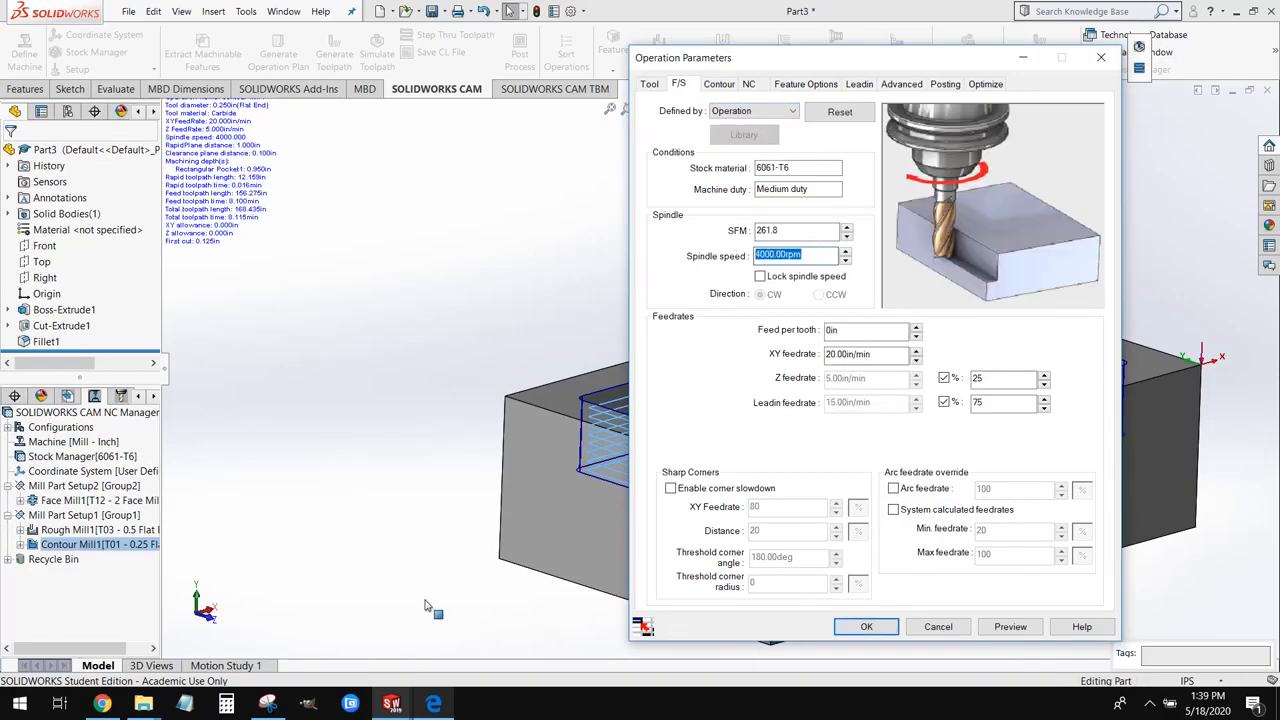
{"action": "left_click", "coordinate": [433, 703]}
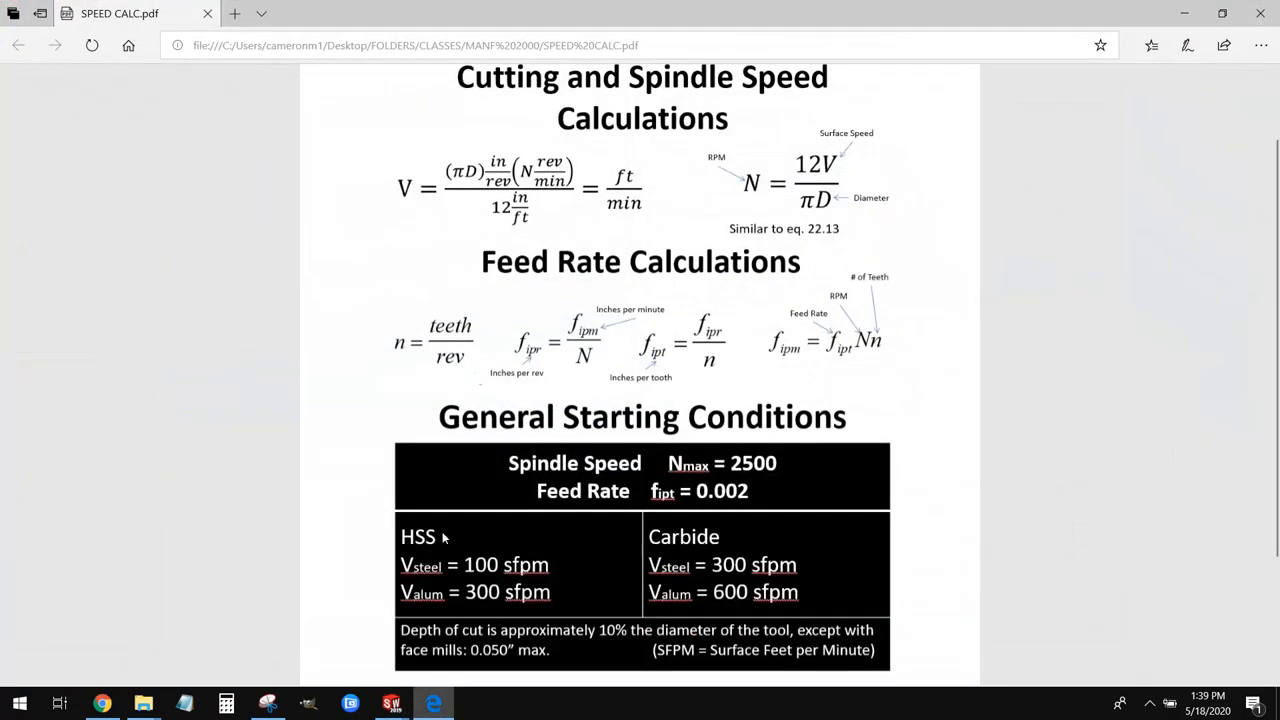
{"action": "scroll", "coordinate": [506, 503], "scroll_direction": "down", "scroll_amount": 3}
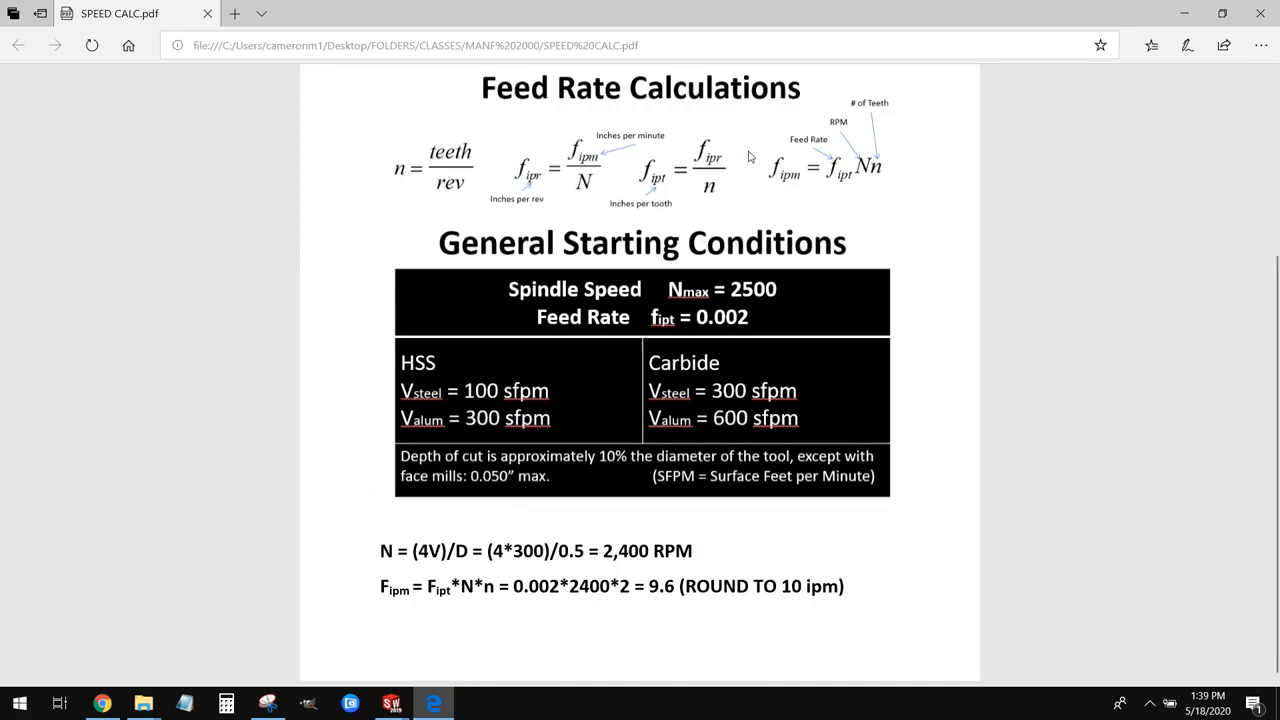
{"action": "scroll", "coordinate": [850, 130], "scroll_direction": "up", "scroll_amount": 2}
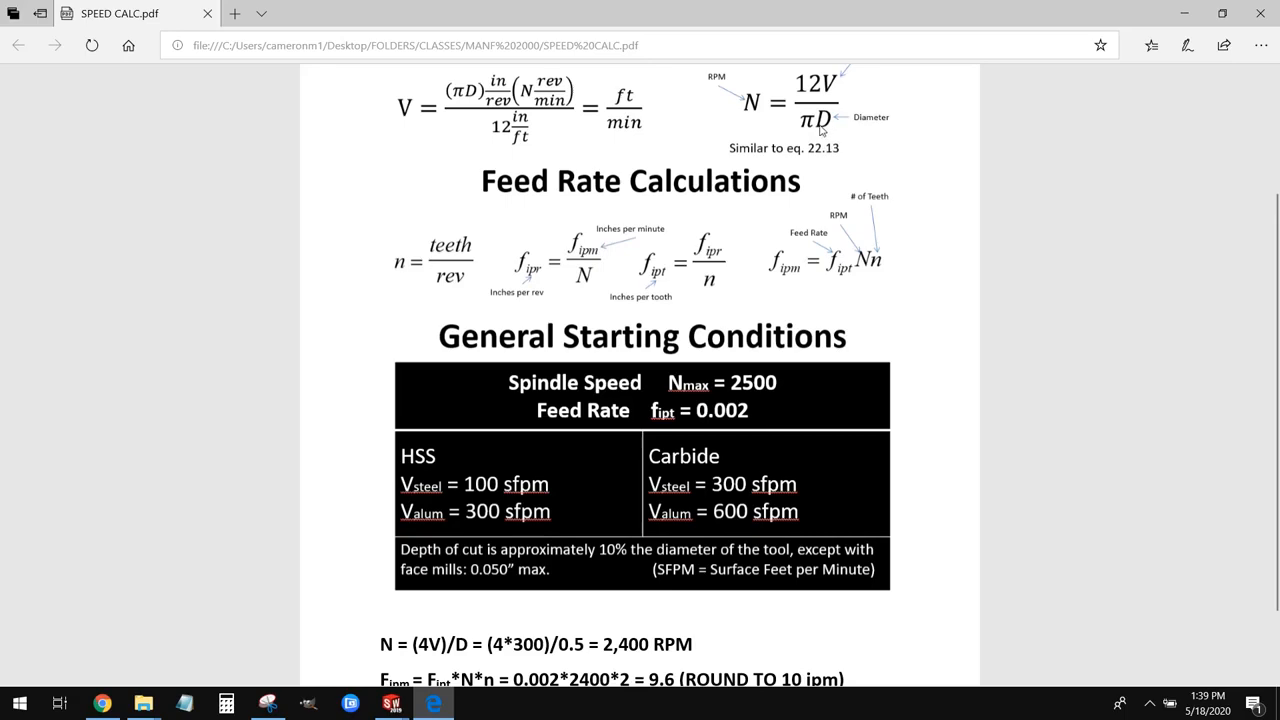
{"action": "left_click", "coordinate": [1185, 8]}
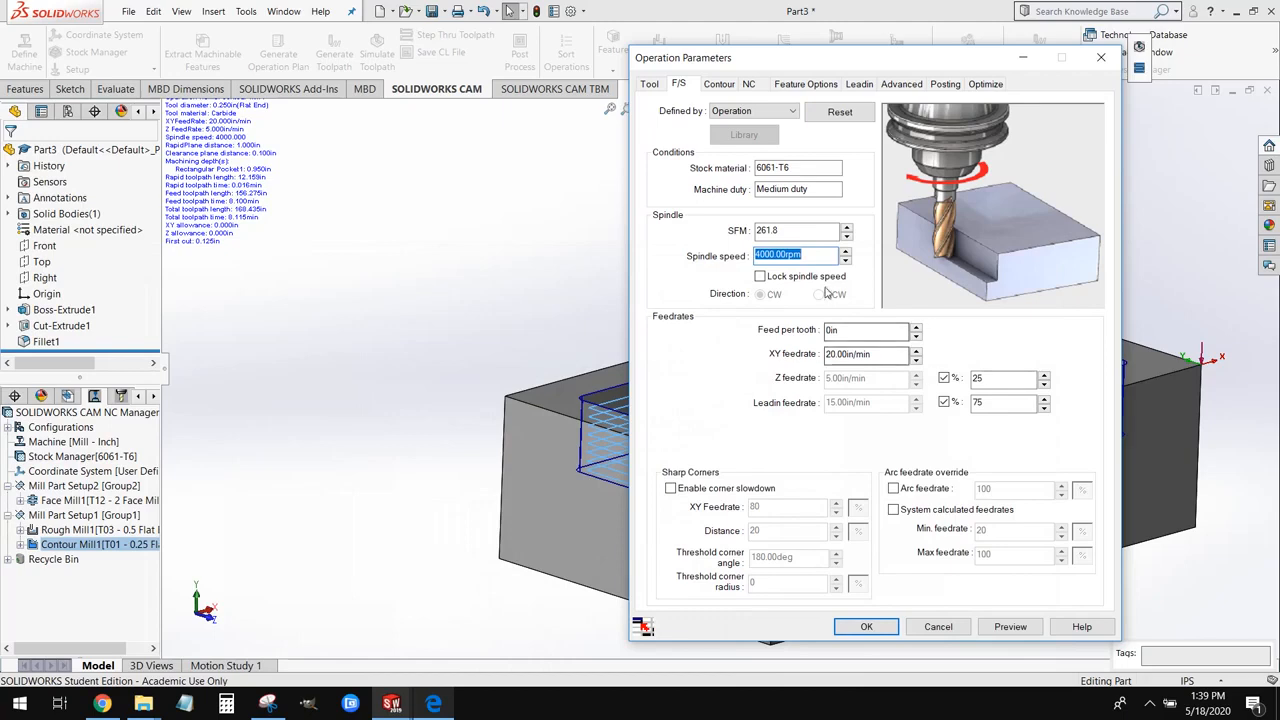
{"action": "type", "text": "4800"}
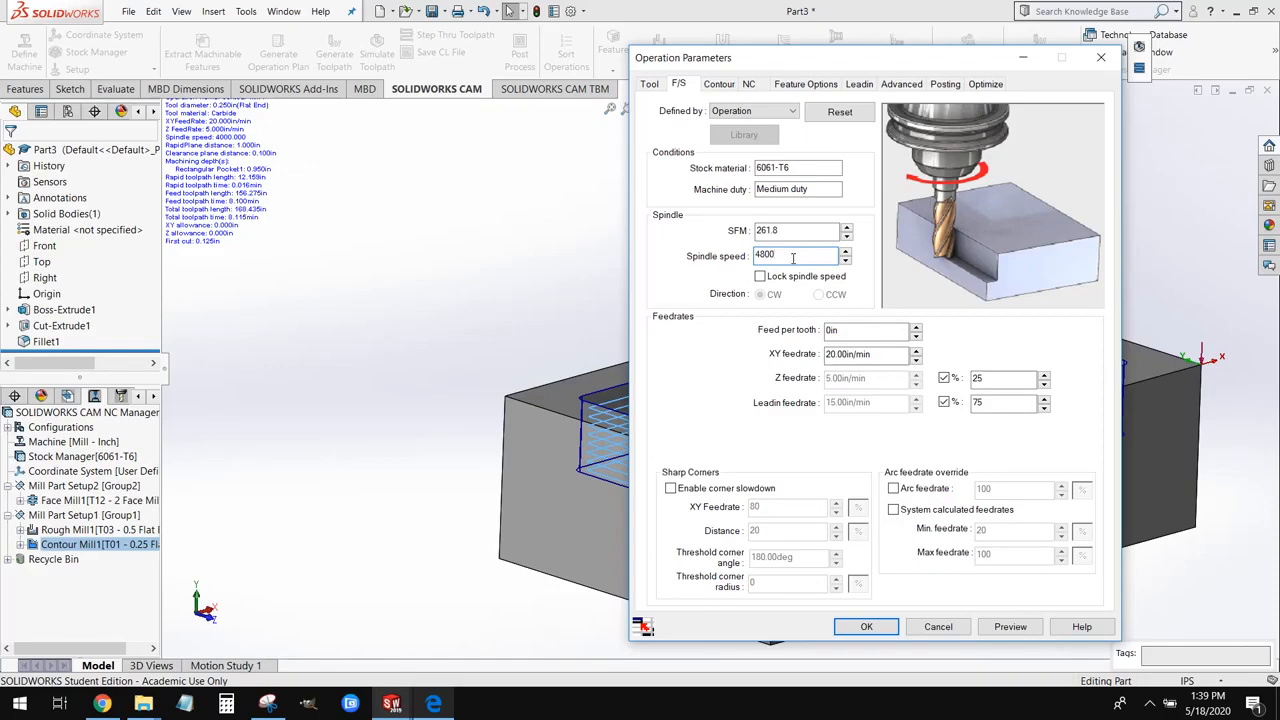
{"action": "key", "text": "Tab"}
{"action": "key", "text": "Tab"}
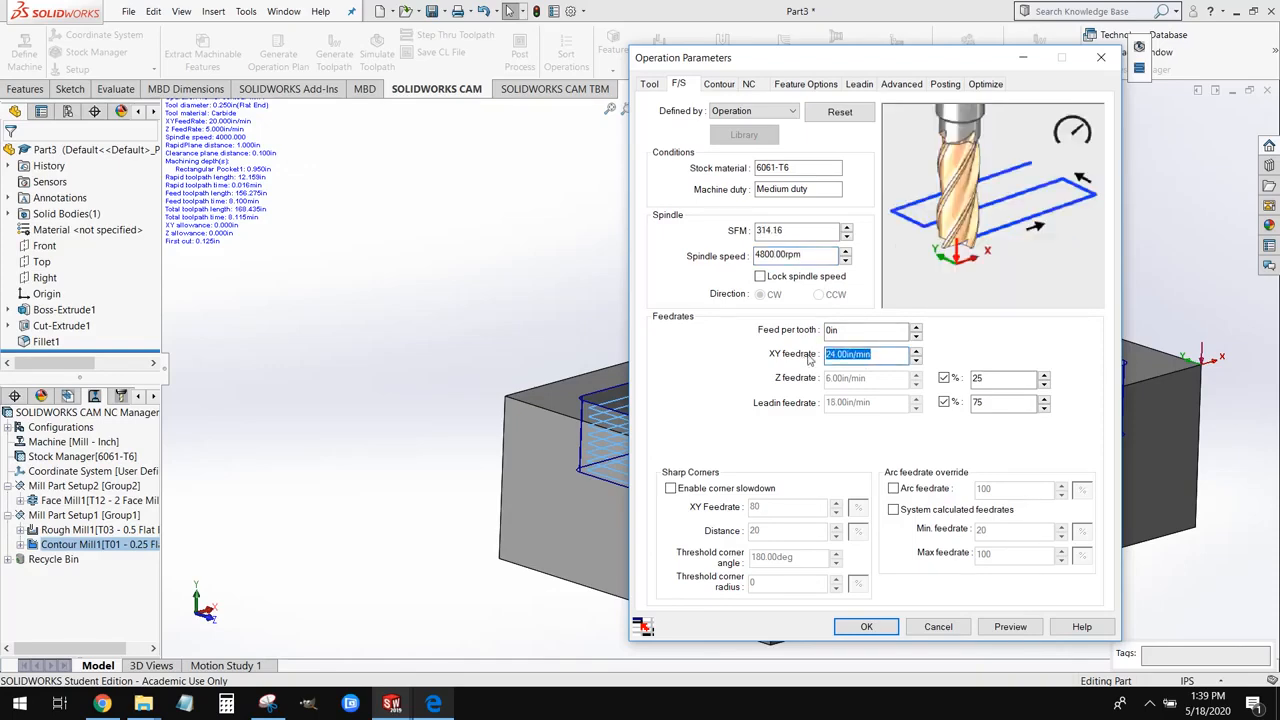
{"action": "type", "text": "10"}
Step: Switch Contour Mill1's first and max cut amounts from percentages to inches and set both to 0.05 in
{"action": "left_click", "coordinate": [717, 84]}
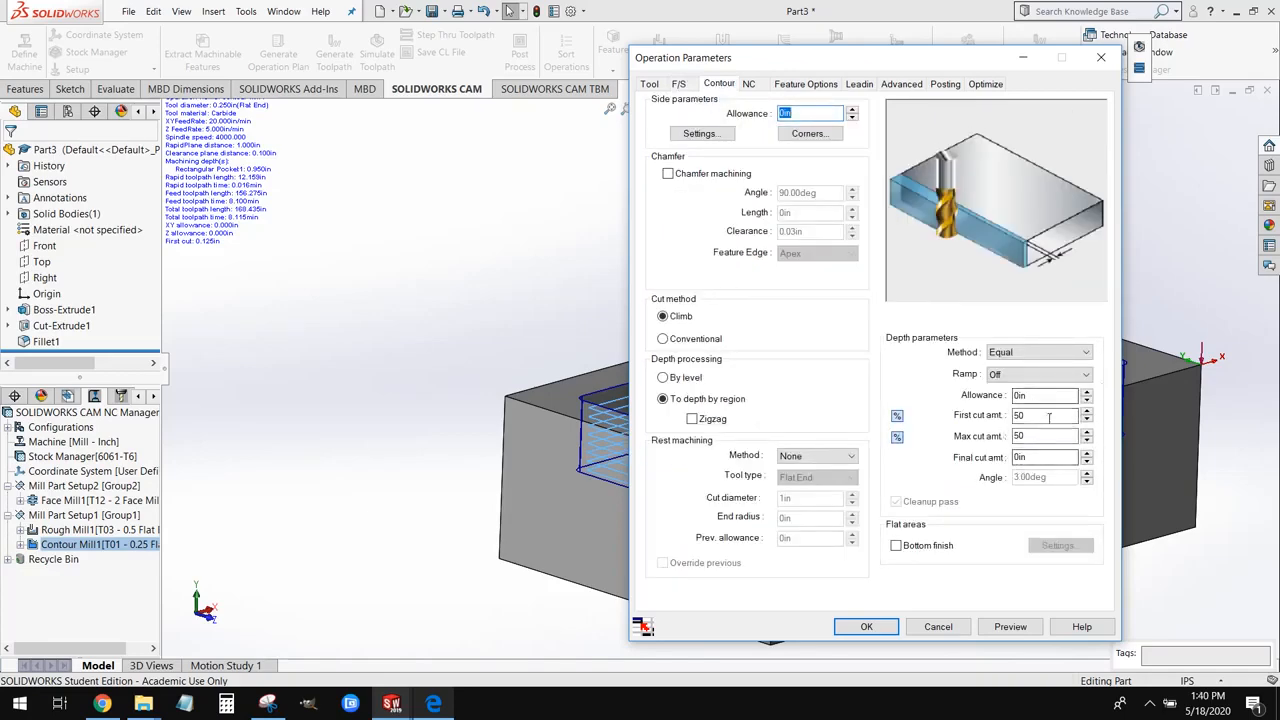
{"action": "left_click", "coordinate": [897, 416]}
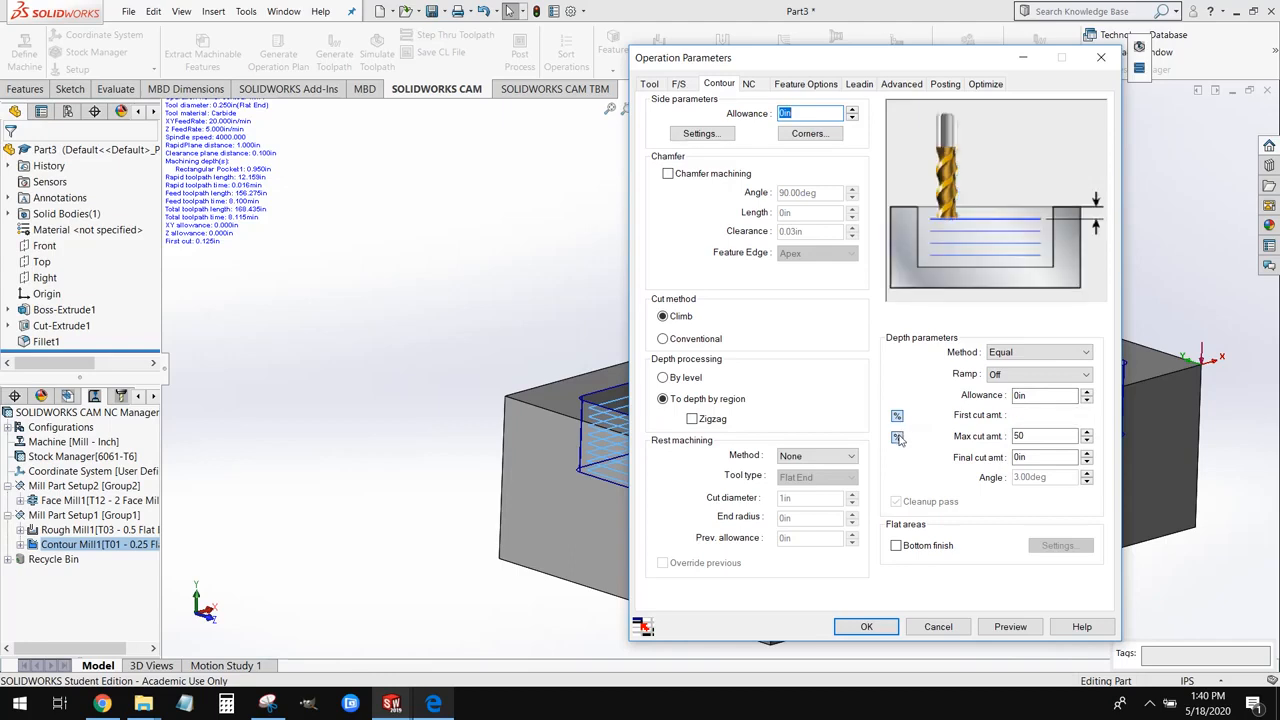
{"action": "left_click", "coordinate": [897, 437]}
{"action": "left_click", "coordinate": [1027, 415]}
{"action": "double_click", "coordinate": [1025, 415]}
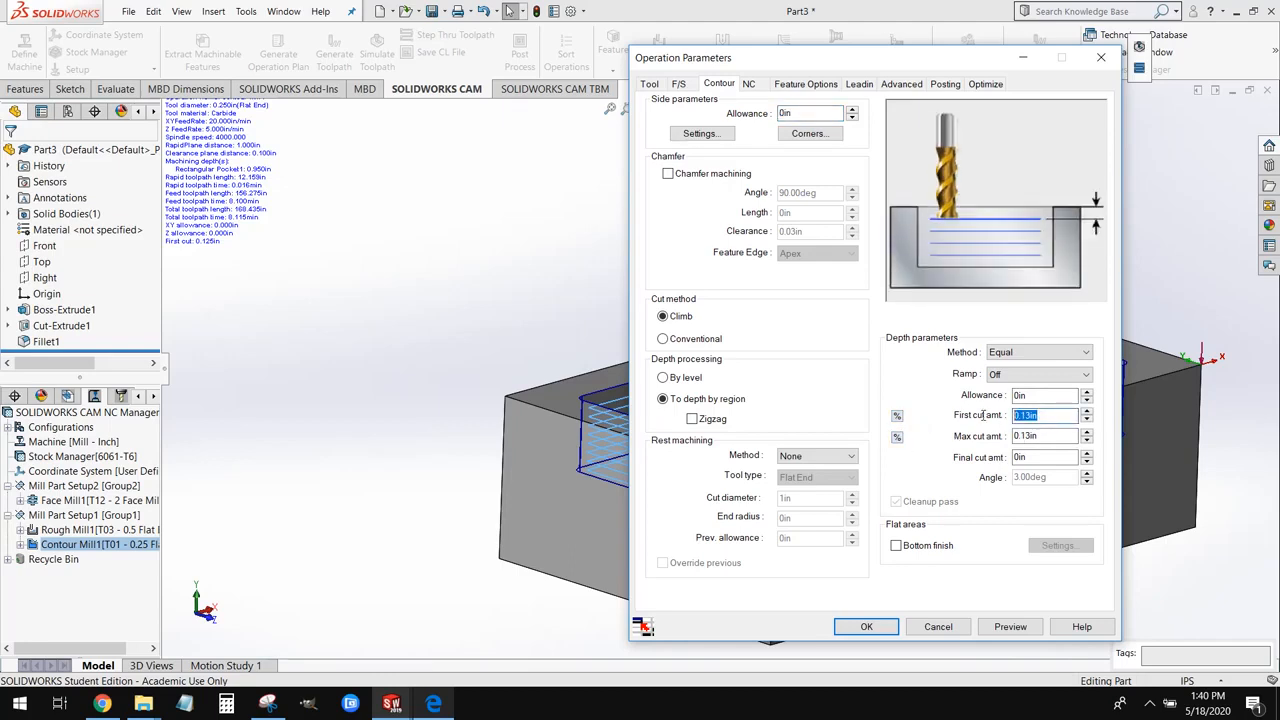
{"action": "type", "text": "0.1"}
{"action": "key", "text": "BackSpace"}
{"action": "key", "text": "BackSpace"}
{"action": "double_click", "coordinate": [1030, 436]}
{"action": "type", "text": ".05"}
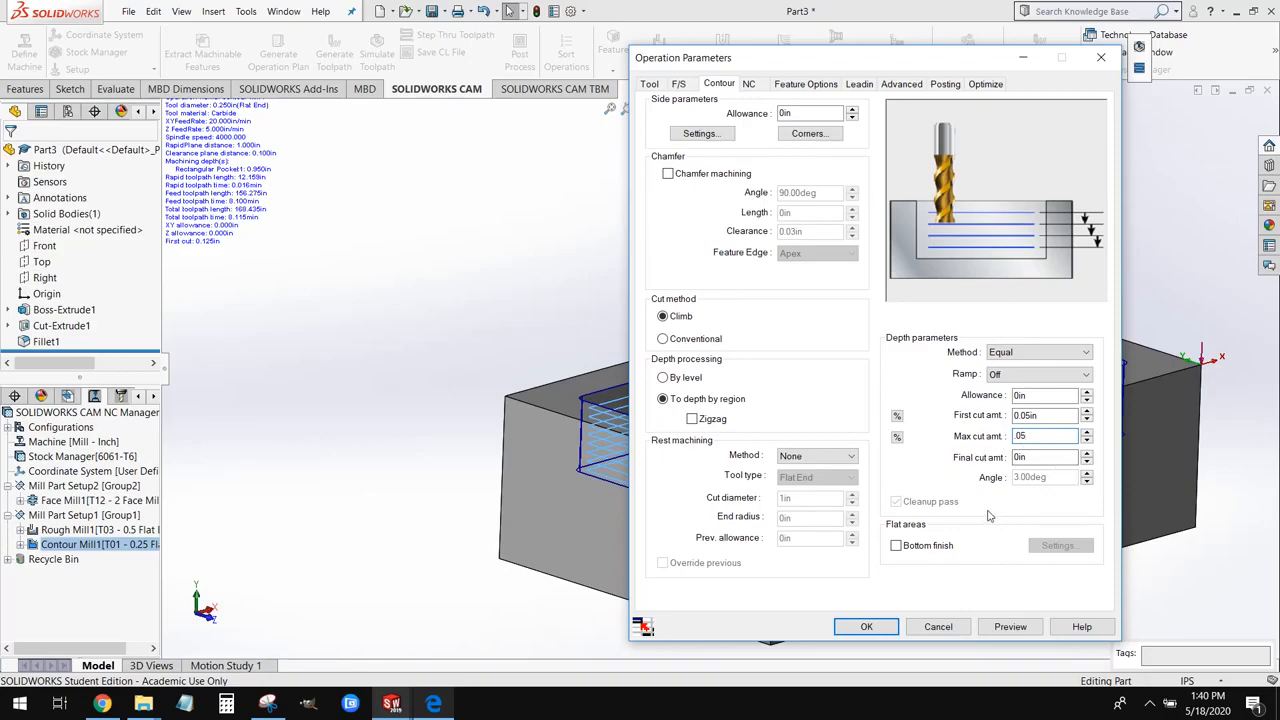
Step: Reference Contour Mill1's clearance plane to Top of Stock and accept the operation parameters
{"action": "left_click", "coordinate": [748, 86]}
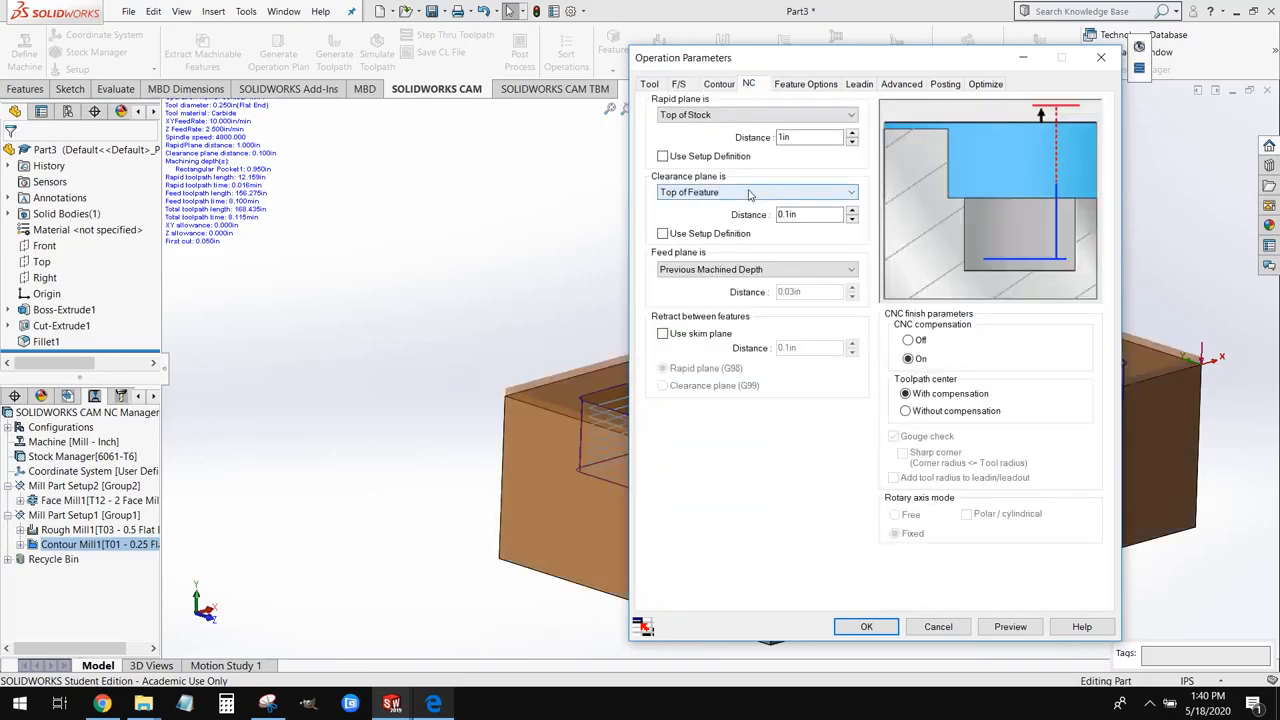
{"action": "left_click", "coordinate": [750, 192]}
{"action": "left_click", "coordinate": [733, 257]}
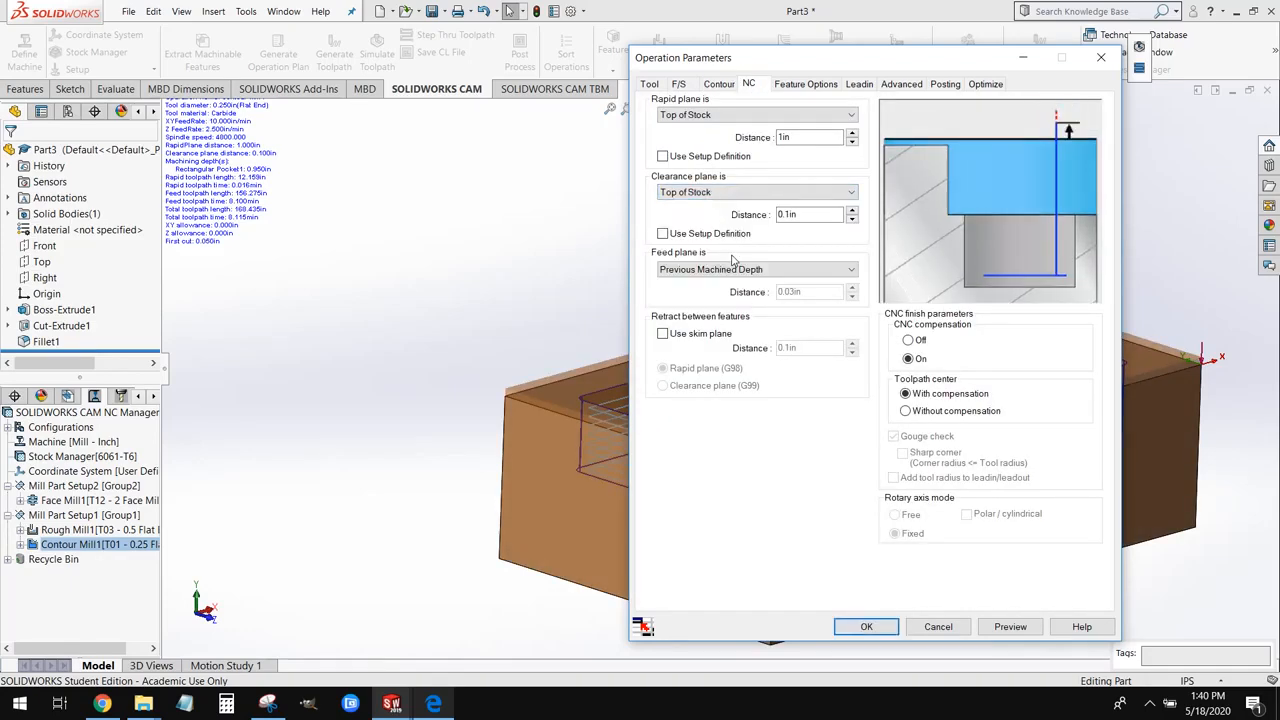
{"action": "left_click", "coordinate": [851, 627]}
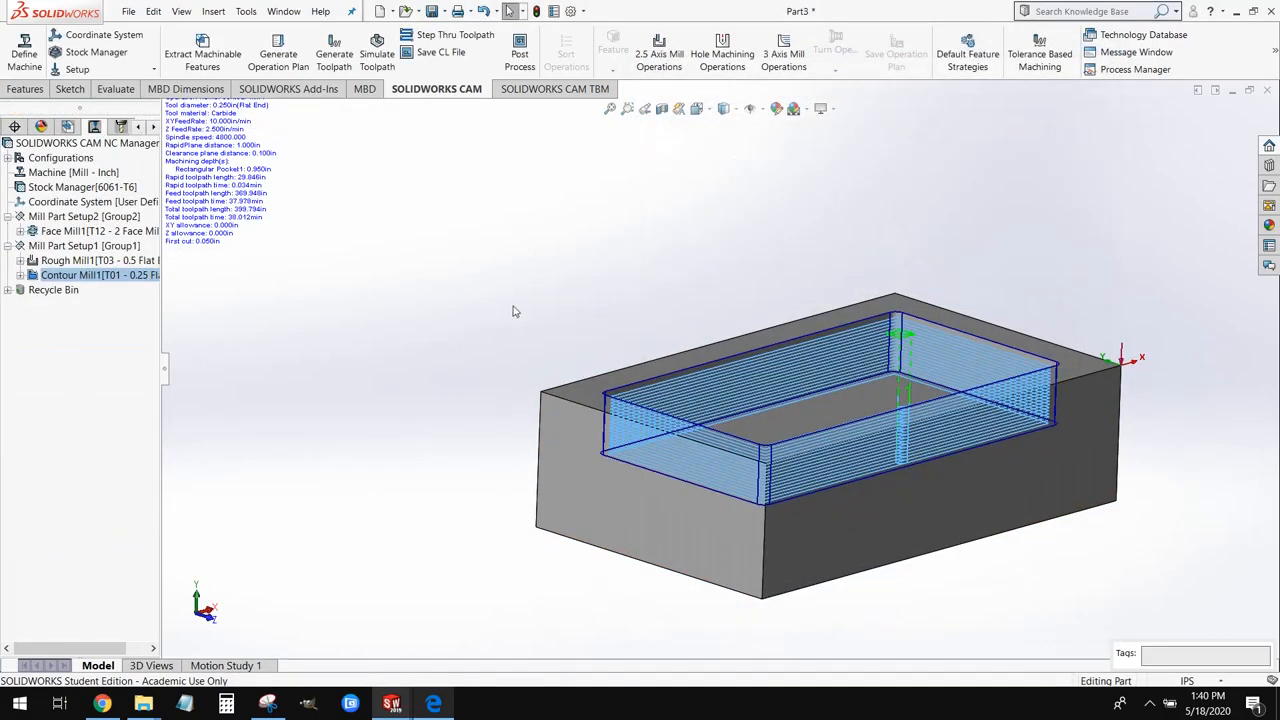
Step: Start the toolpath simulation of all milling operations and play it at a reduced speed
{"action": "middle_click_drag", "start_coordinate": [673, 327], "coordinate": [676, 373]}
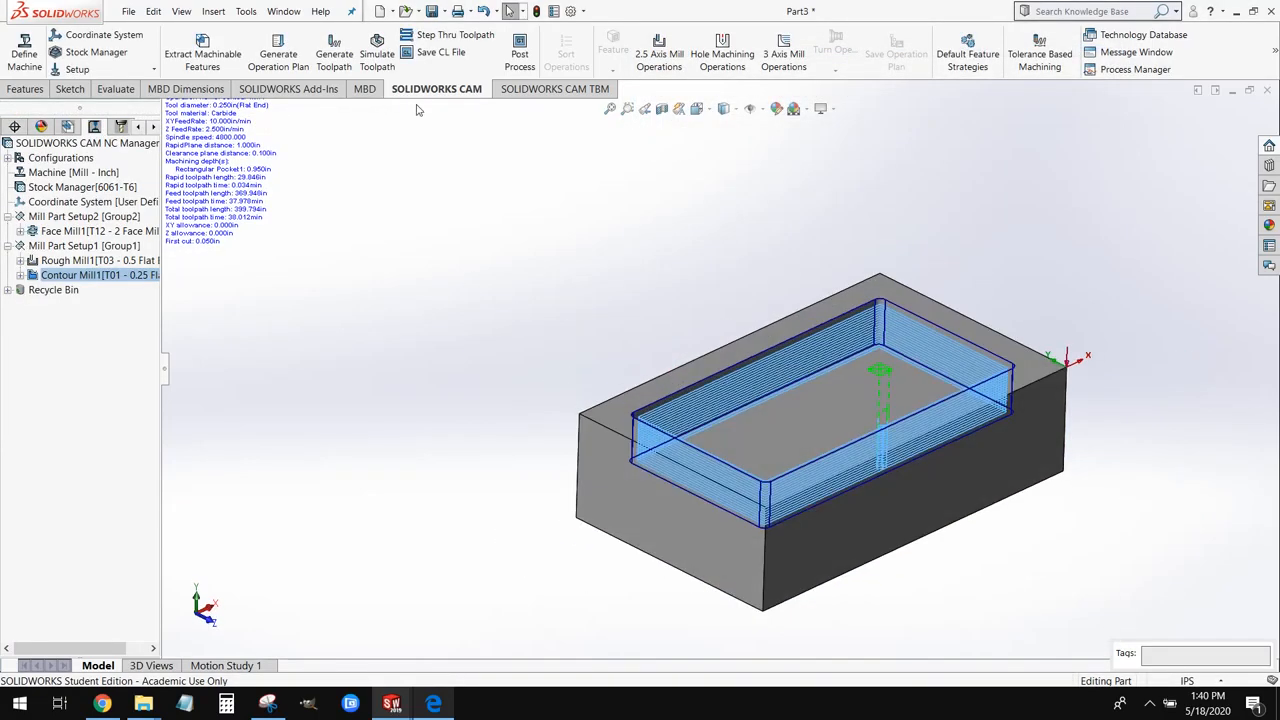
{"action": "left_click", "coordinate": [350, 55]}
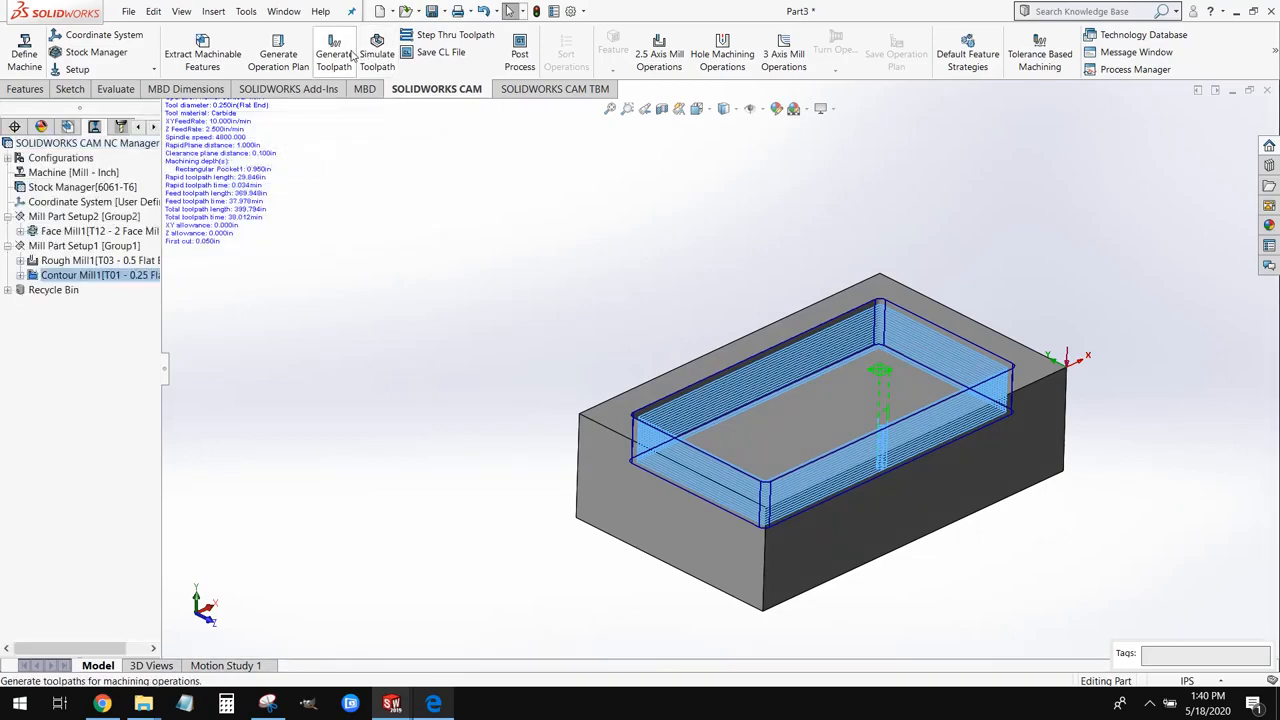
{"action": "left_click", "coordinate": [365, 57]}
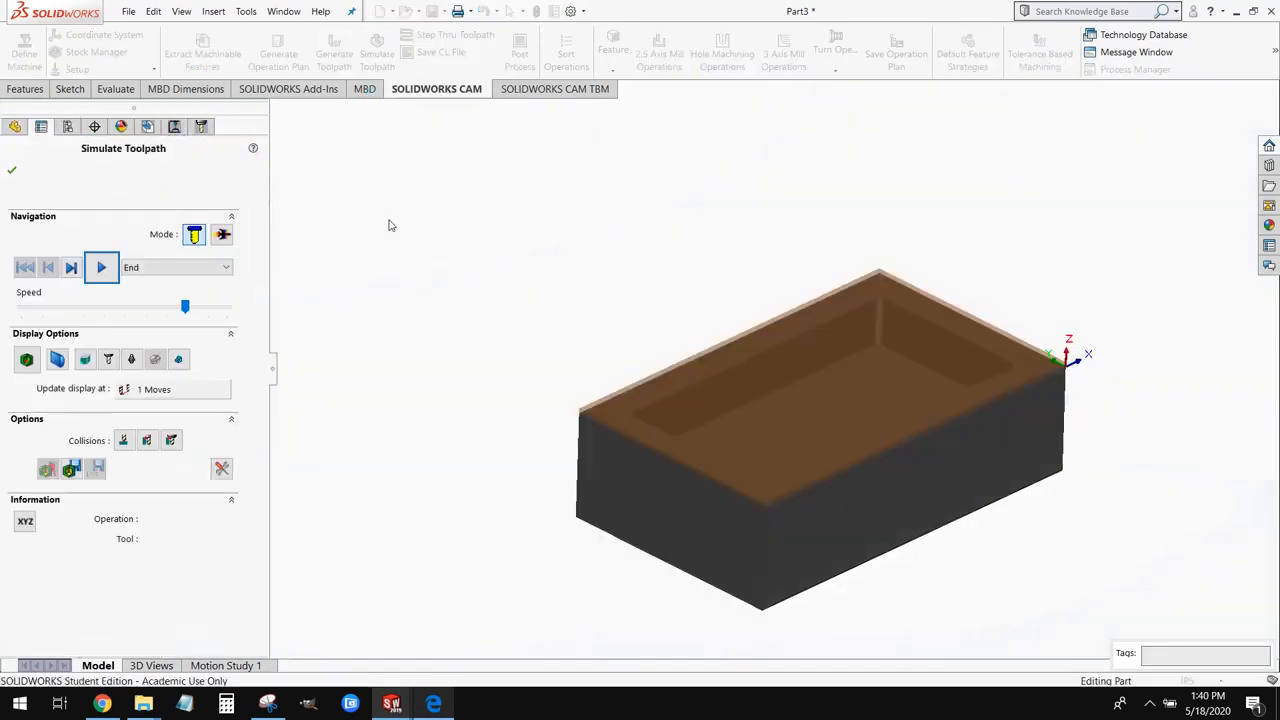
{"action": "left_click_drag", "start_coordinate": [155, 307], "coordinate": [58, 308]}
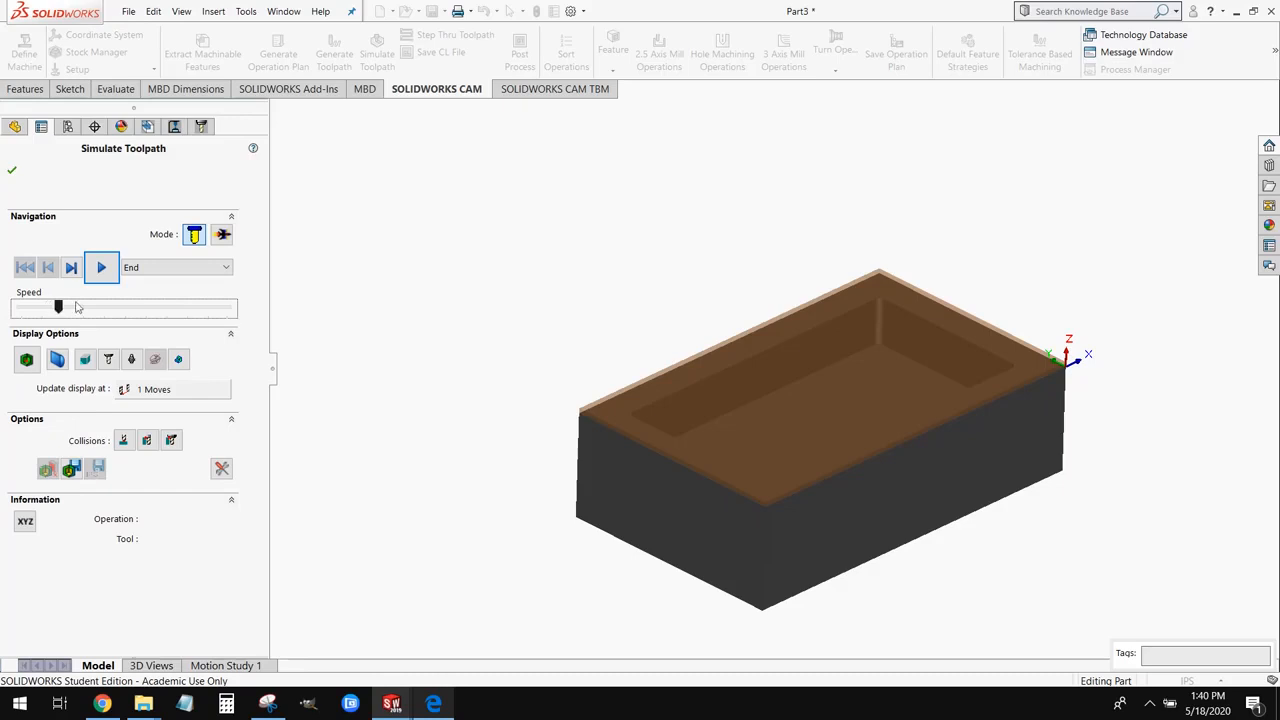
{"action": "left_click", "coordinate": [101, 267]}
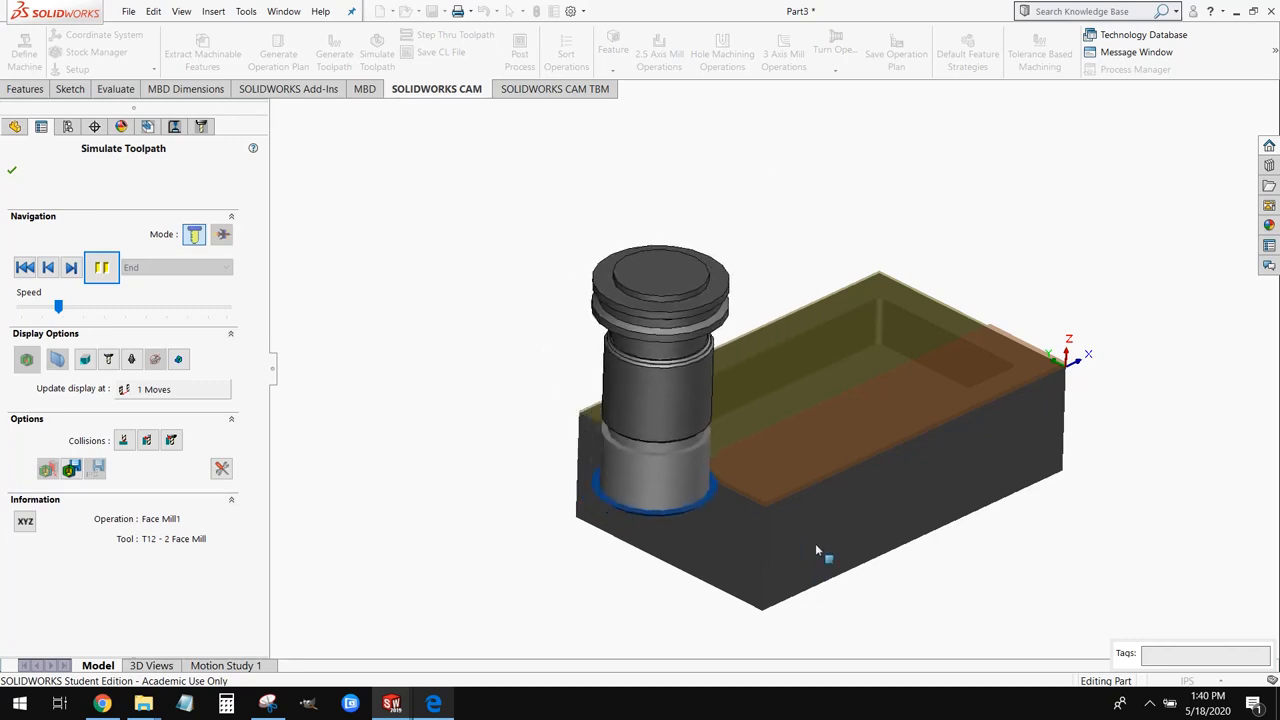
Step: Examine the face, rough and contour milling passes up close, adjusting the simulation speed until the run reaches its end
{"action": "middle_click_drag", "start_coordinate": [823, 546], "coordinate": [752, 577]}
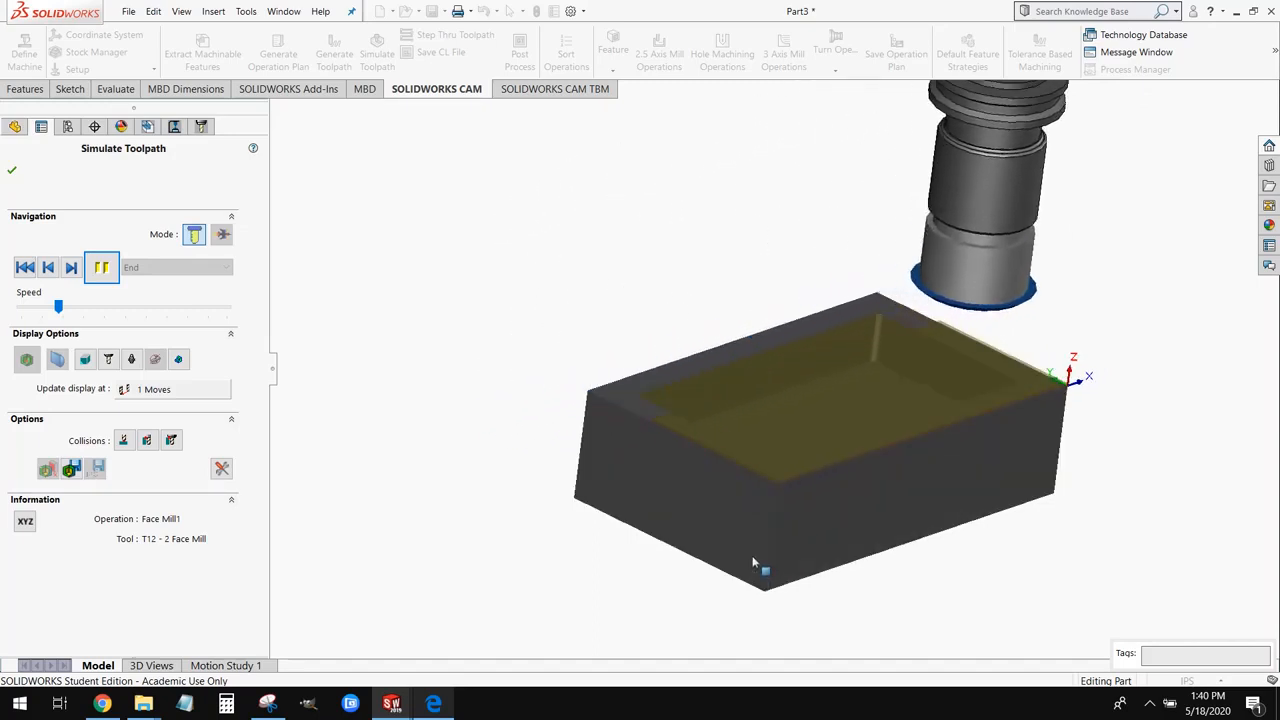
{"action": "left_click", "coordinate": [87, 307]}
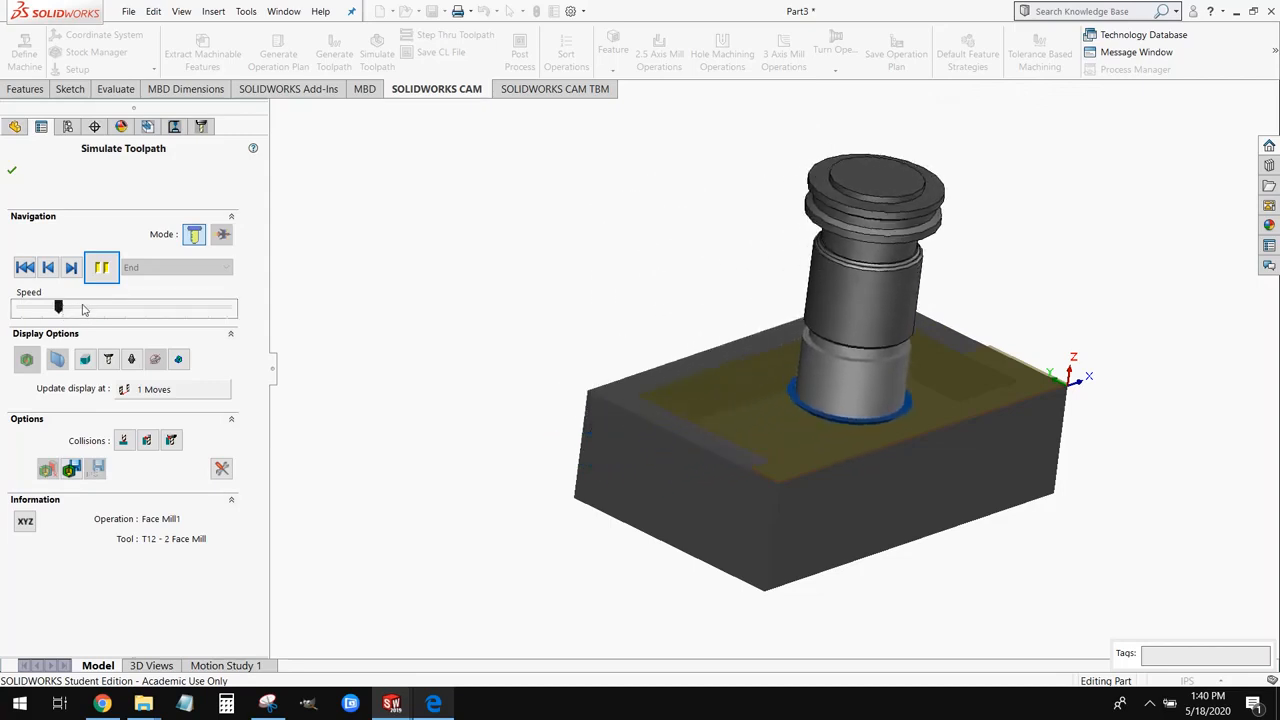
{"action": "left_click", "coordinate": [81, 308]}
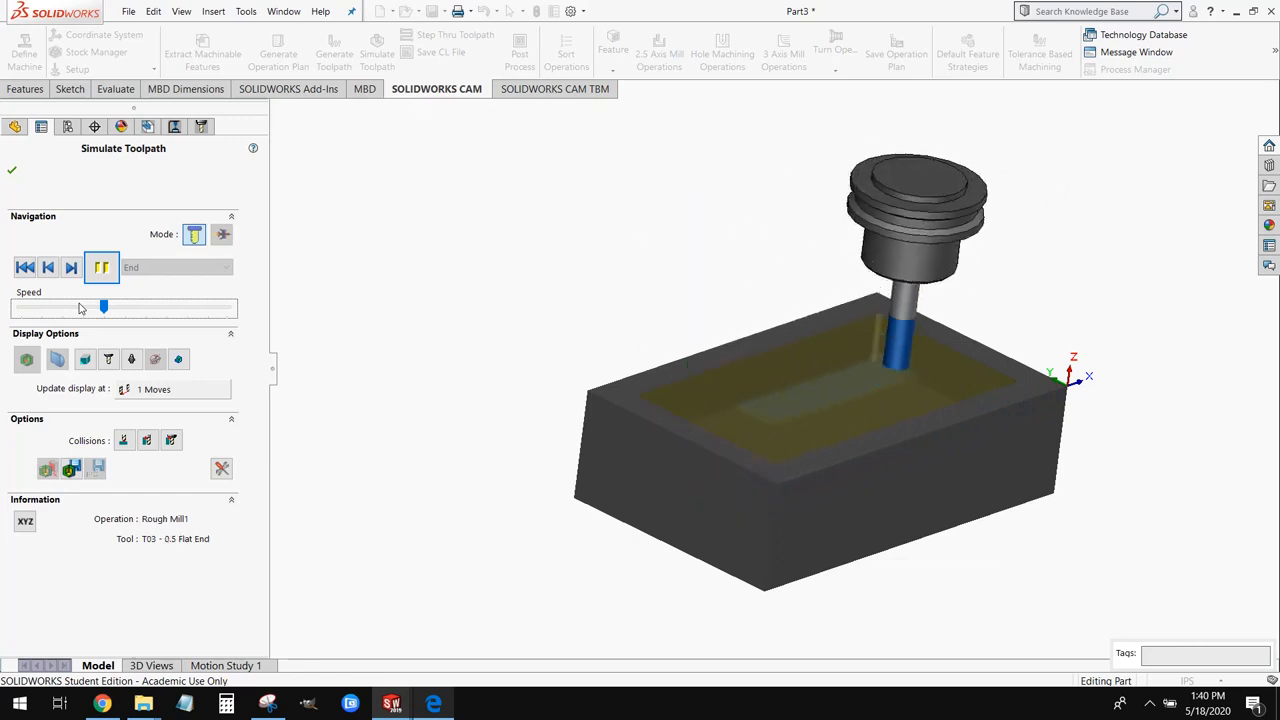
{"action": "scroll", "coordinate": [795, 370], "scroll_direction": "down", "scroll_amount": 2}
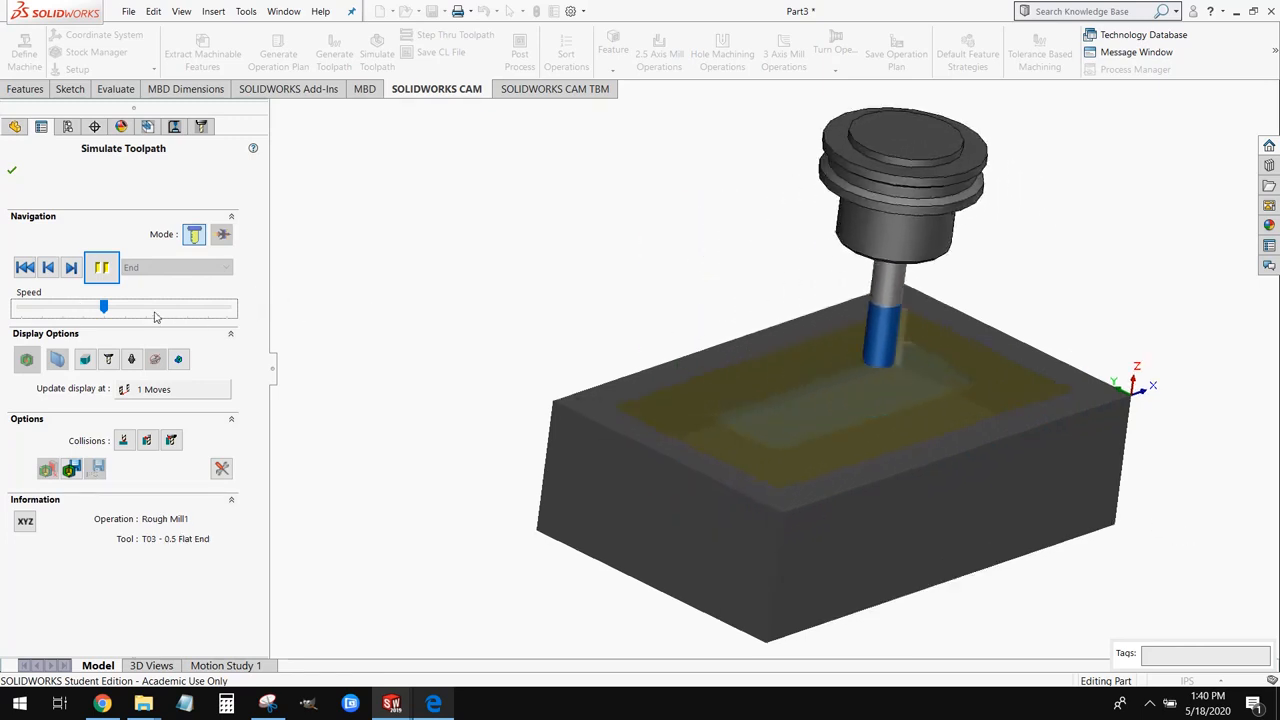
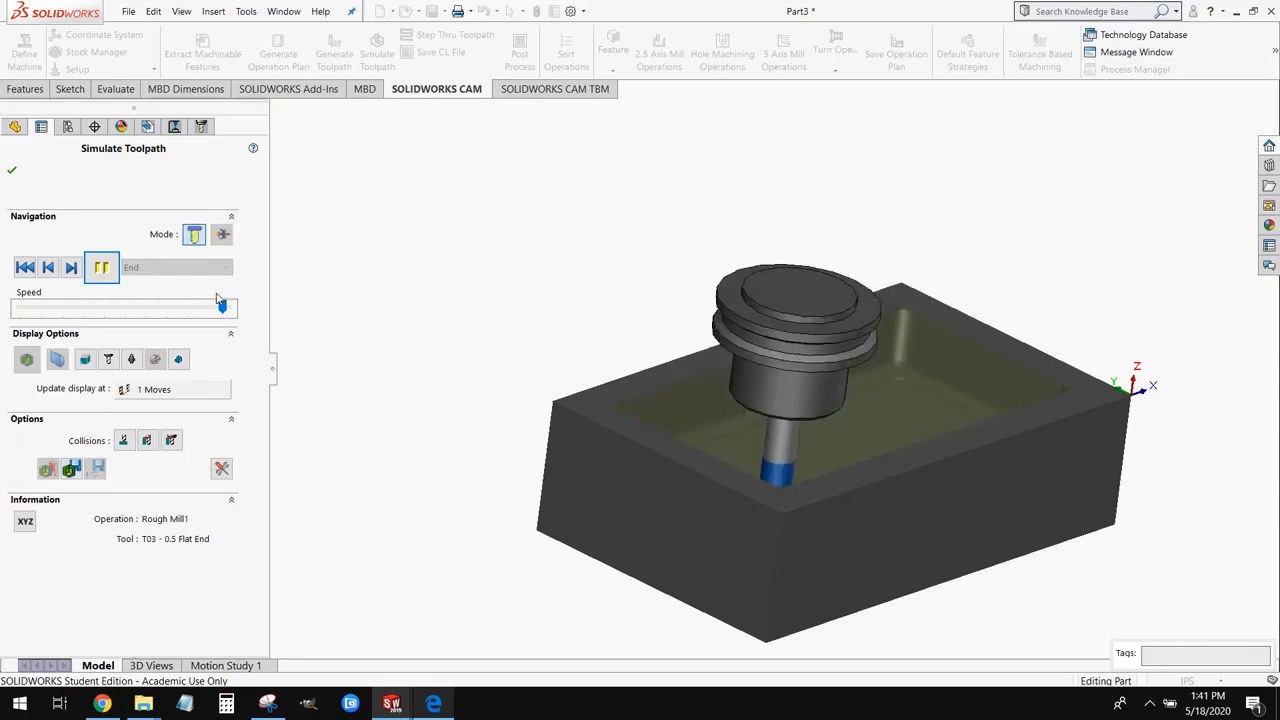
{"action": "left_click", "coordinate": [150, 310]}
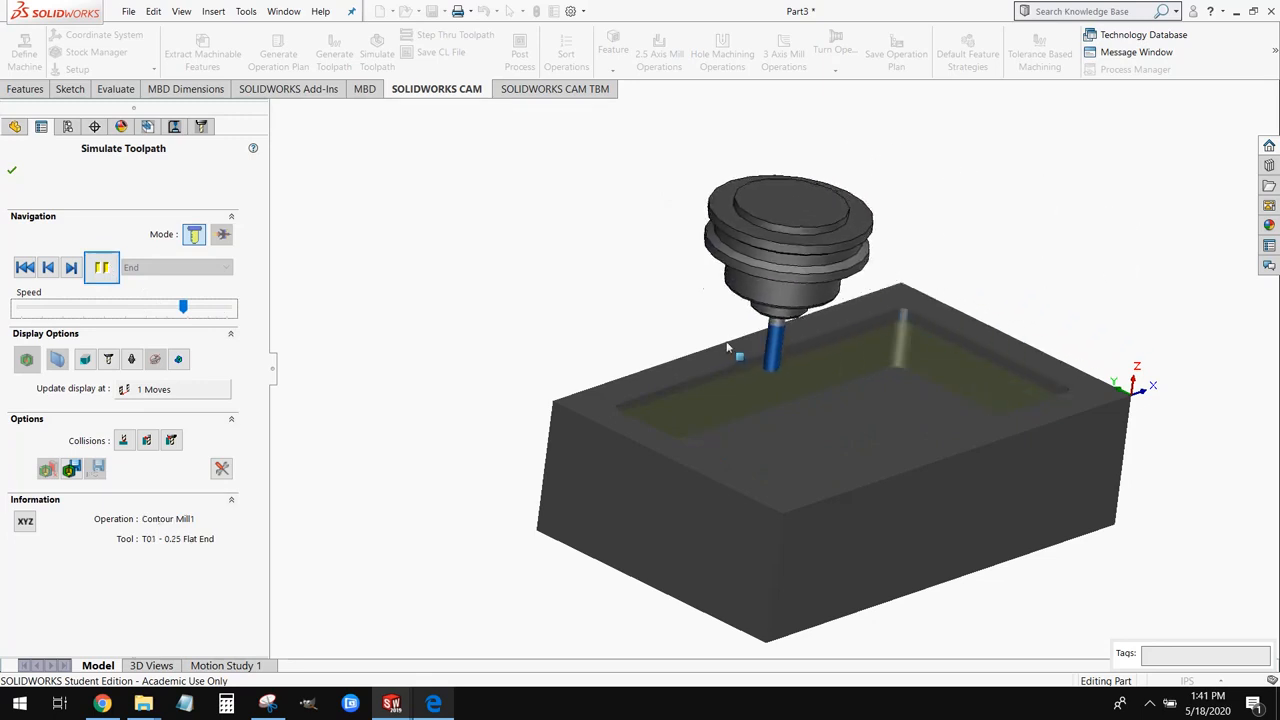
{"action": "middle_click_drag", "start_coordinate": [727, 347], "coordinate": [1054, 394]}
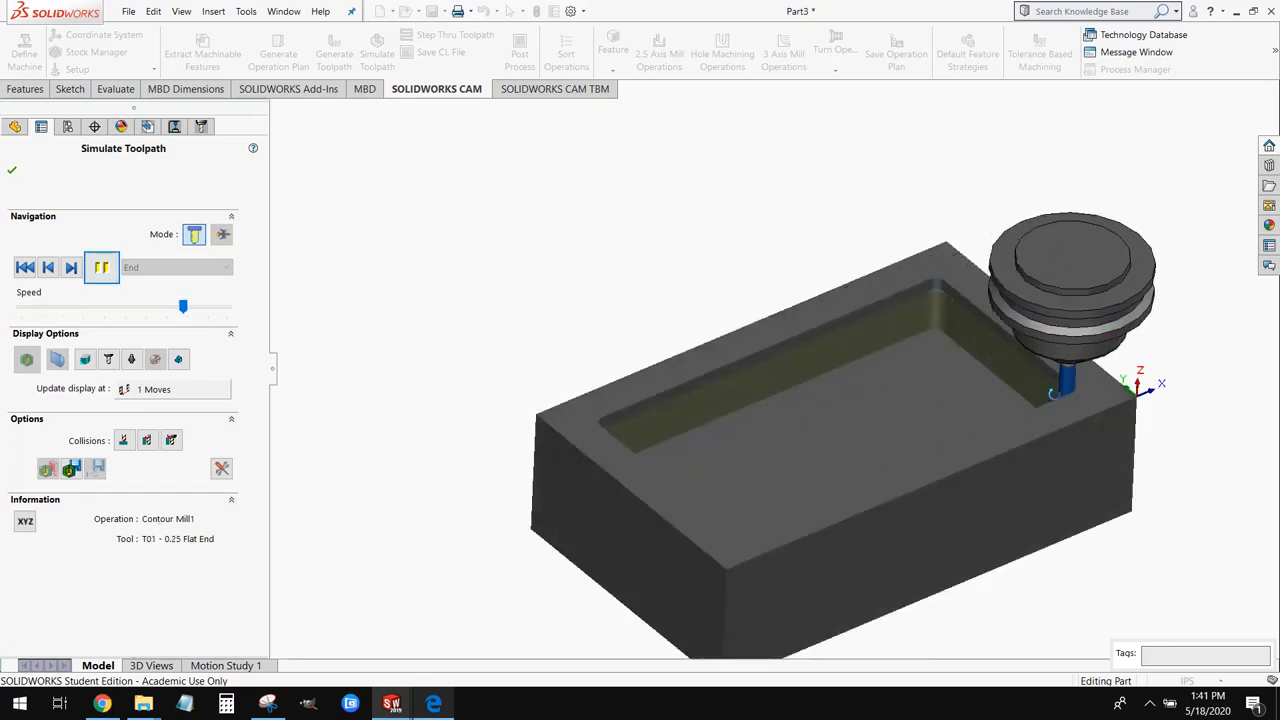
{"action": "scroll", "coordinate": [948, 295], "scroll_direction": "down", "scroll_amount": 1}
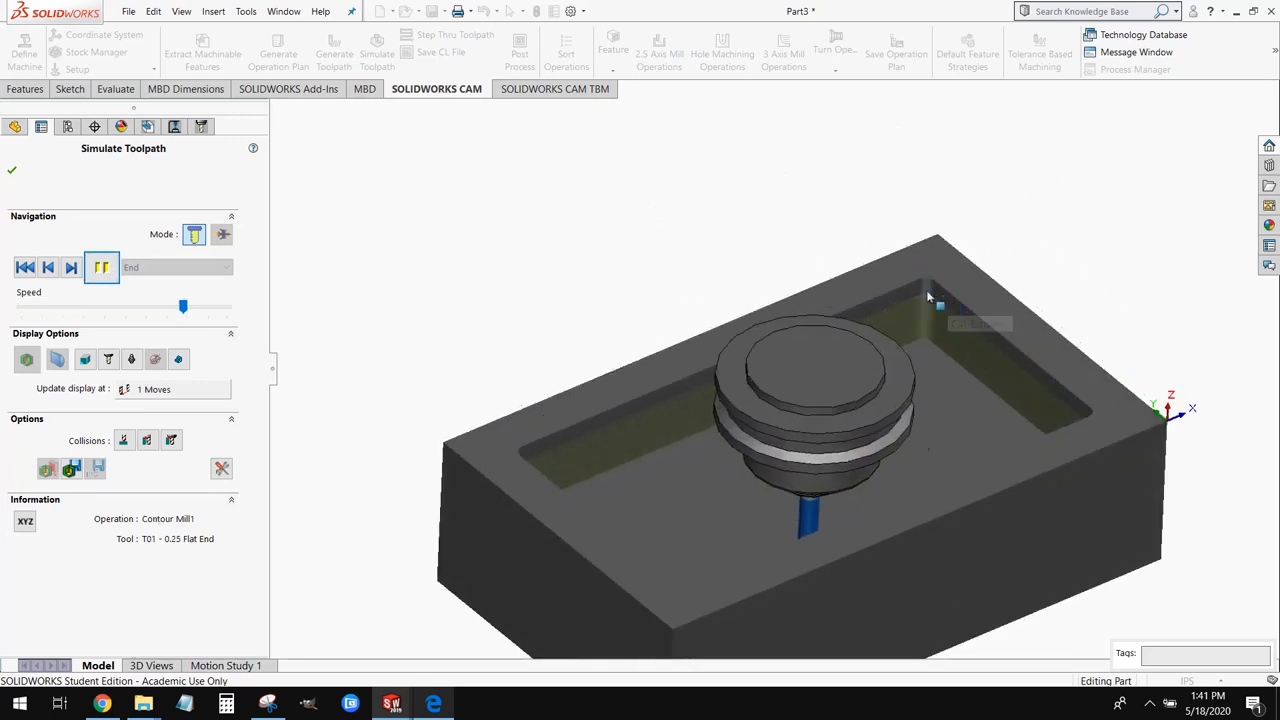
{"action": "scroll", "coordinate": [928, 296], "scroll_direction": "down", "scroll_amount": 4}
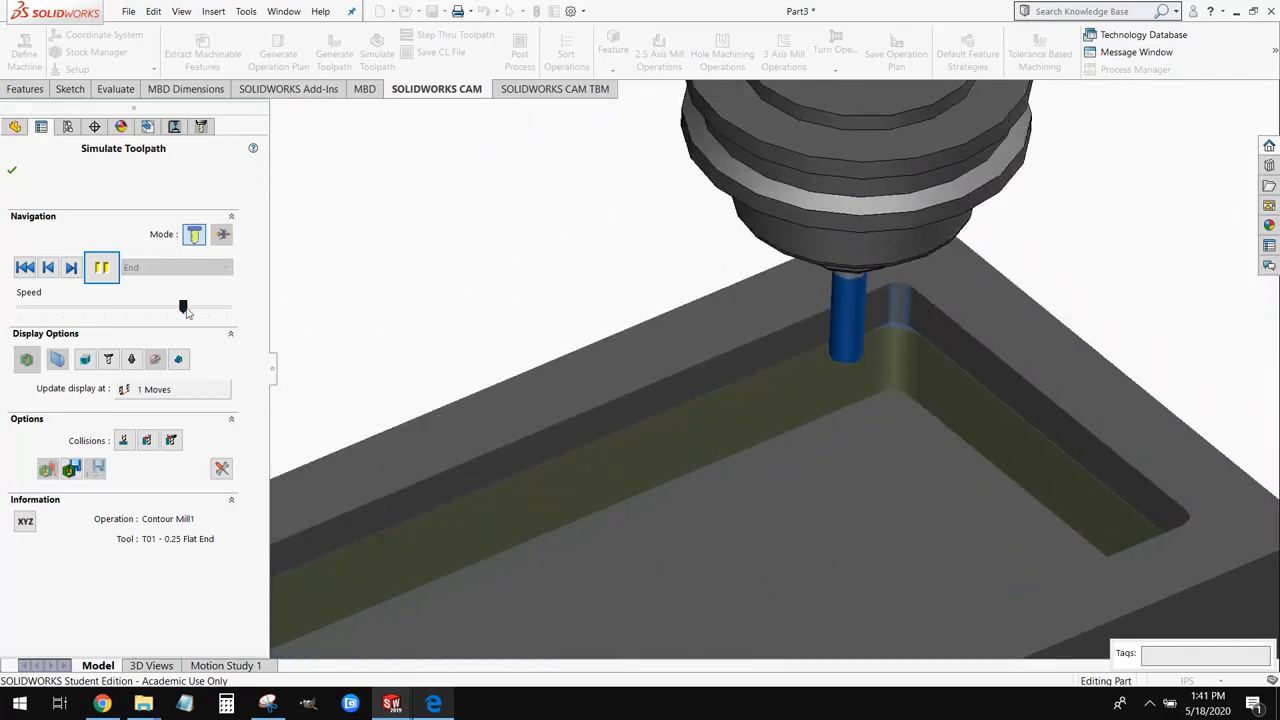
{"action": "left_click_drag", "start_coordinate": [184, 308], "coordinate": [218, 309]}
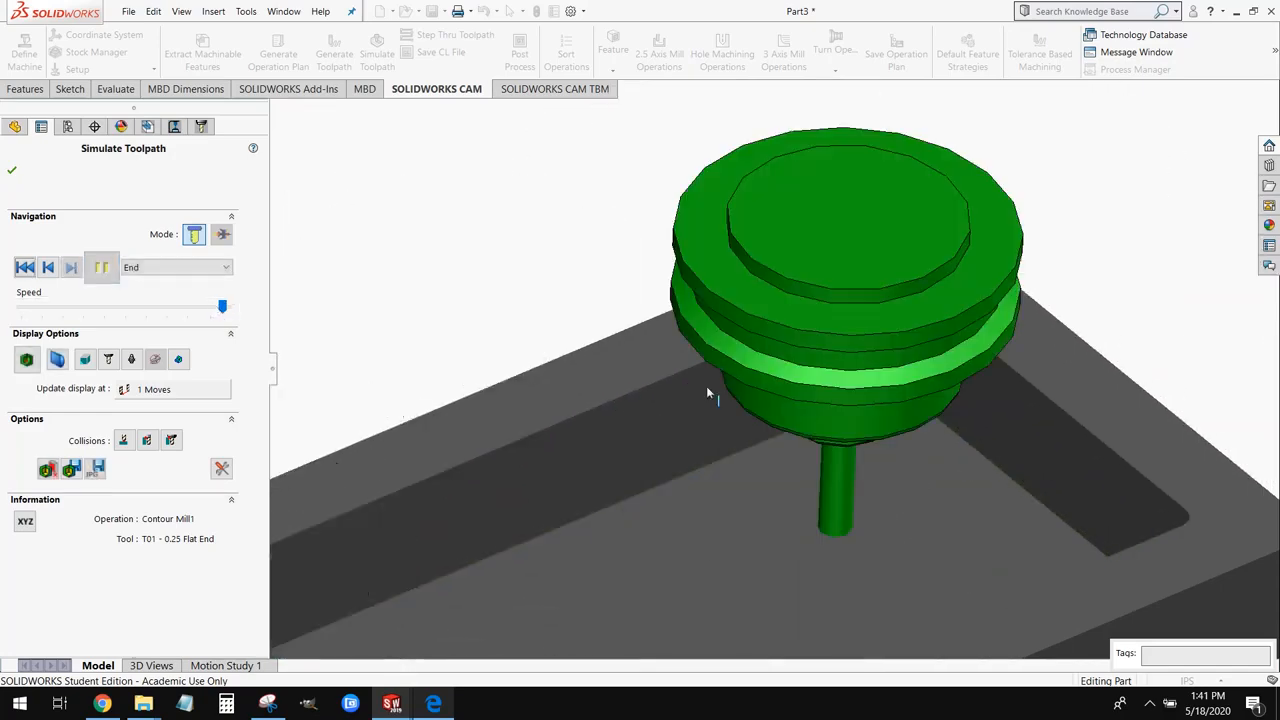
Step: Inspect the finished pocket in the simulation, close the simulation, and look over the block with its contour toolpath
{"action": "scroll", "coordinate": [762, 418], "scroll_direction": "up", "scroll_amount": 5}
{"action": "middle_click_drag", "start_coordinate": [762, 418], "coordinate": [789, 434]}
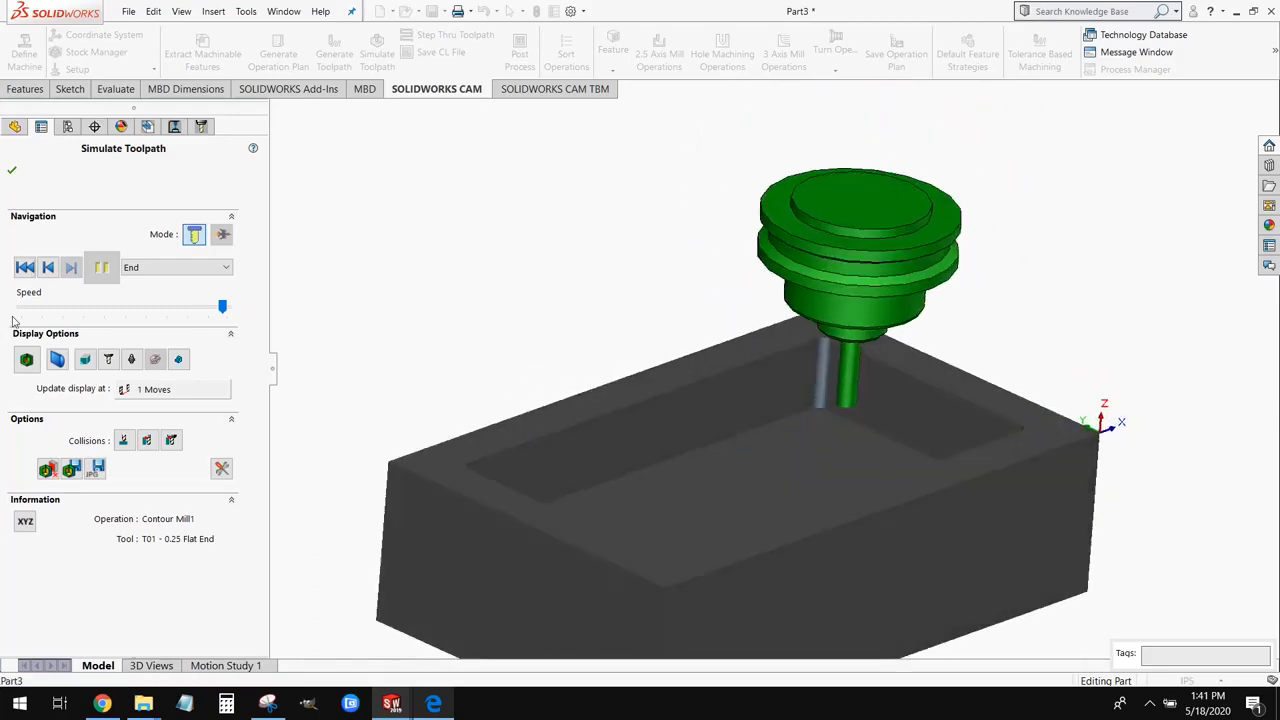
{"action": "left_click", "coordinate": [12, 173]}
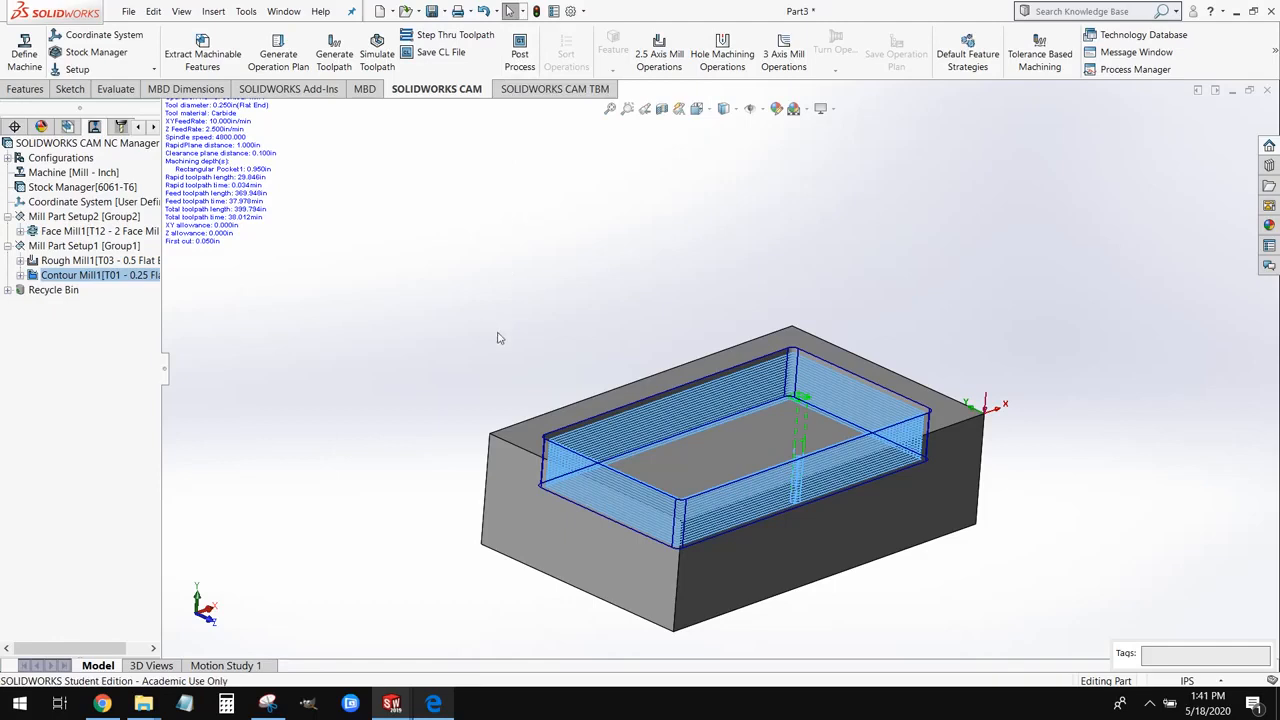
{"action": "middle_click_drag", "start_coordinate": [575, 344], "coordinate": [569, 328]}
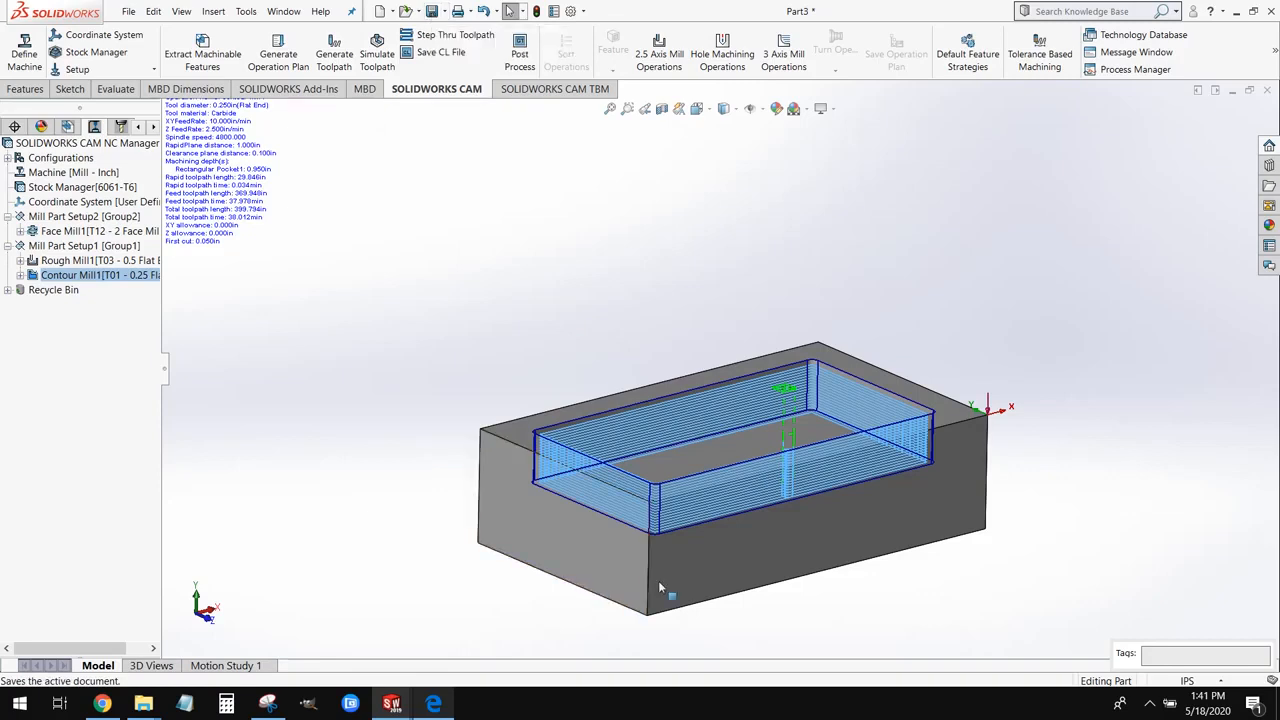
{"action": "scroll", "coordinate": [659, 587], "scroll_direction": "down", "scroll_amount": 2}
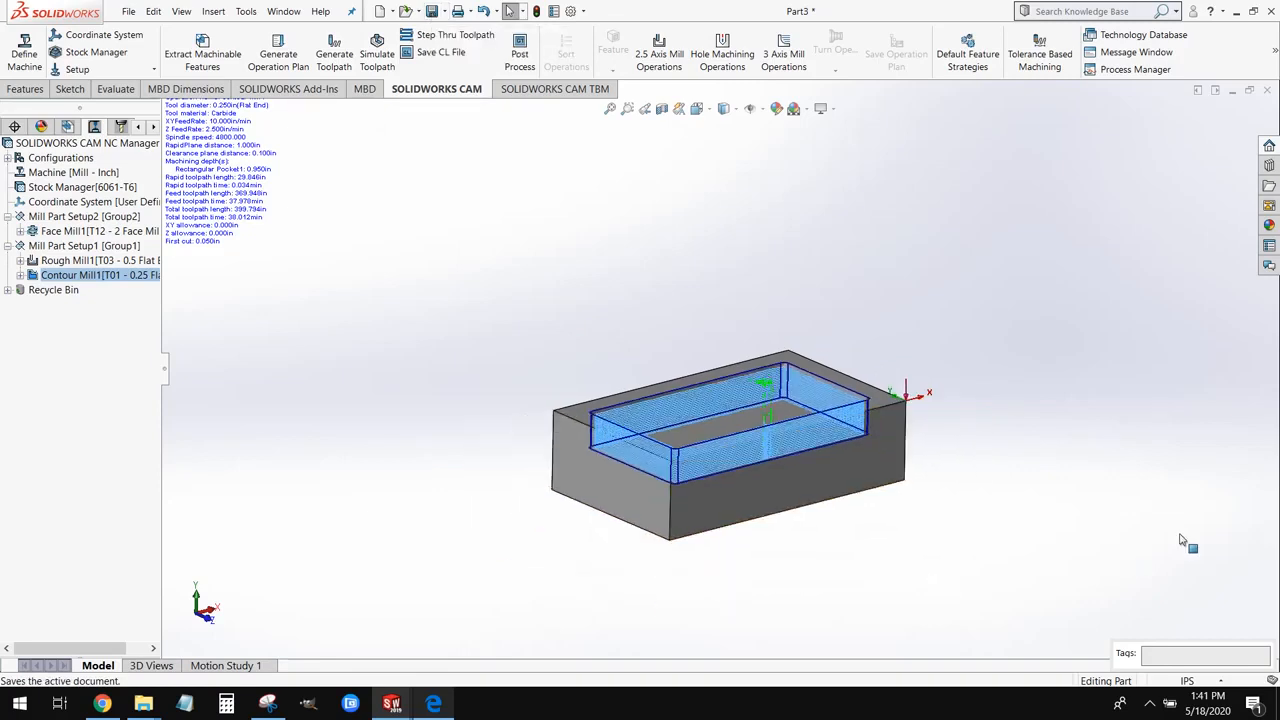